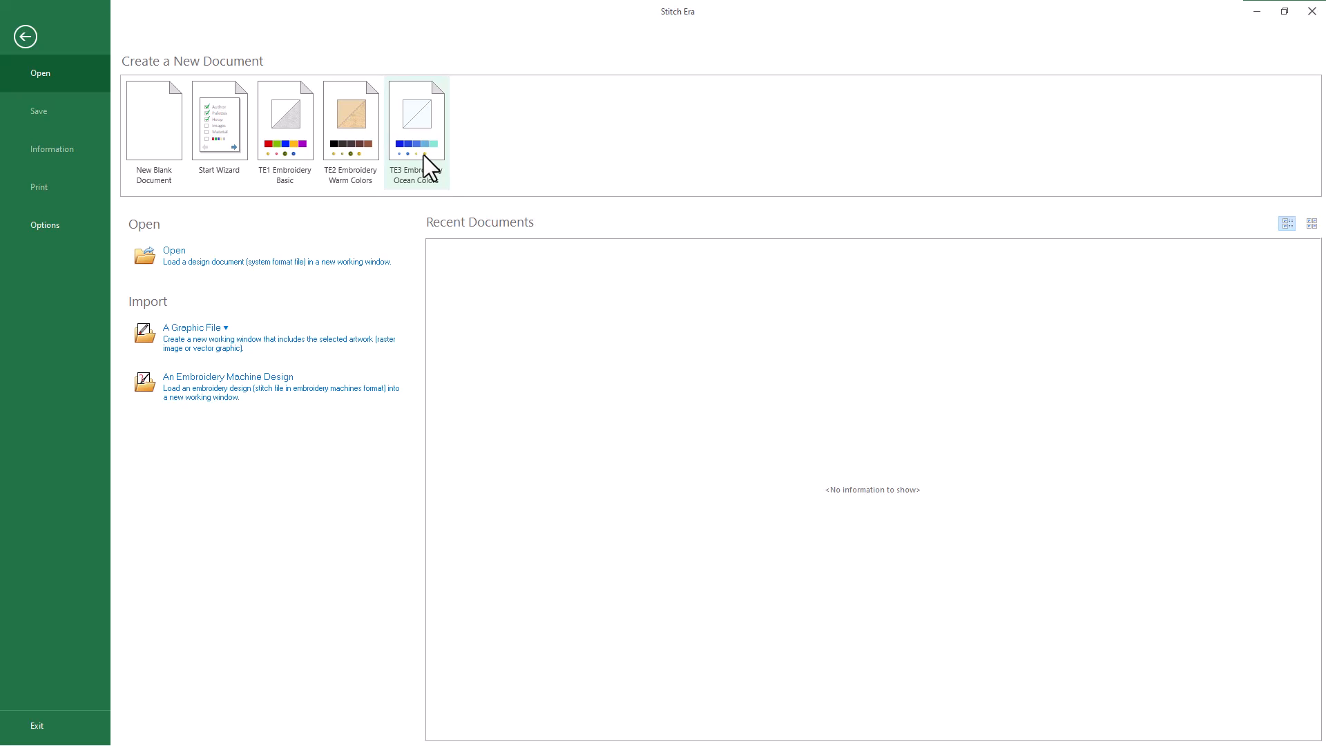
Step: Step through every page of the new design wizard for the Embroidery decoration type and cancel it without creating a design
{"action": "left_click", "coordinate": [226, 142]}
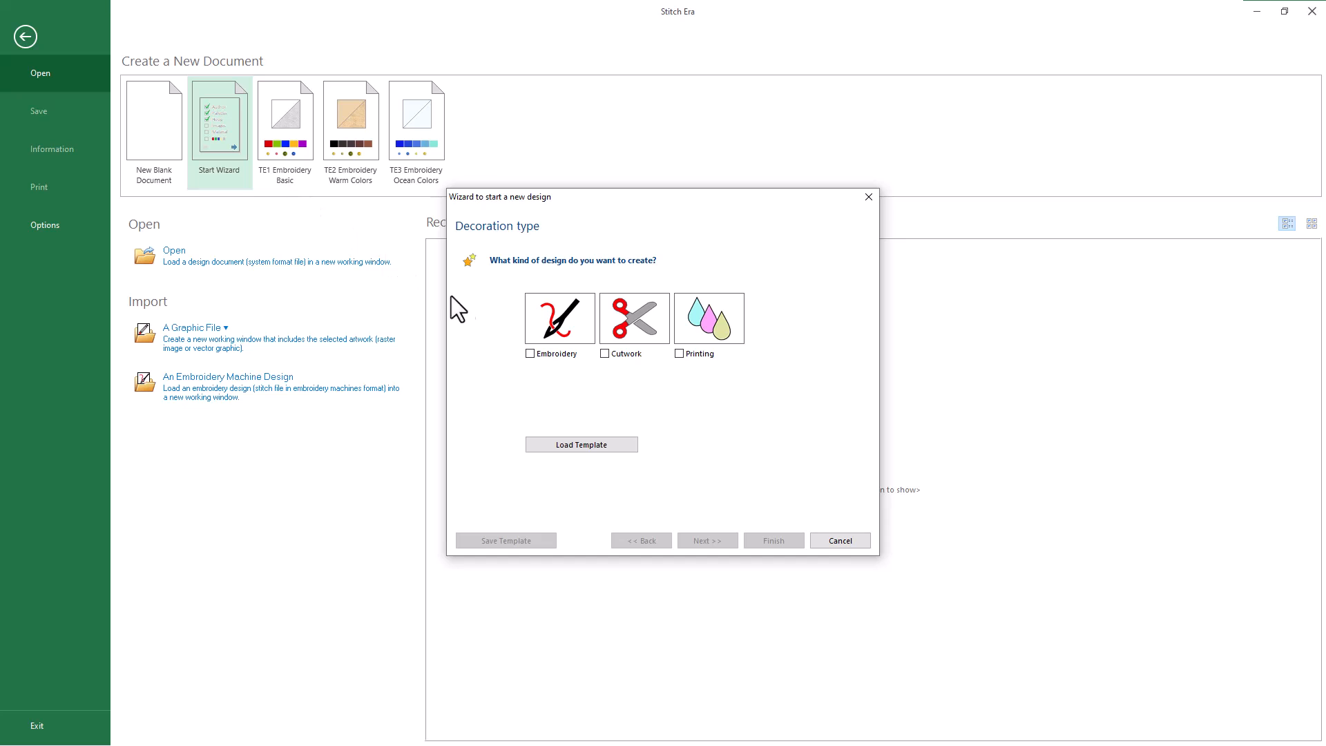
{"action": "left_click", "coordinate": [526, 353]}
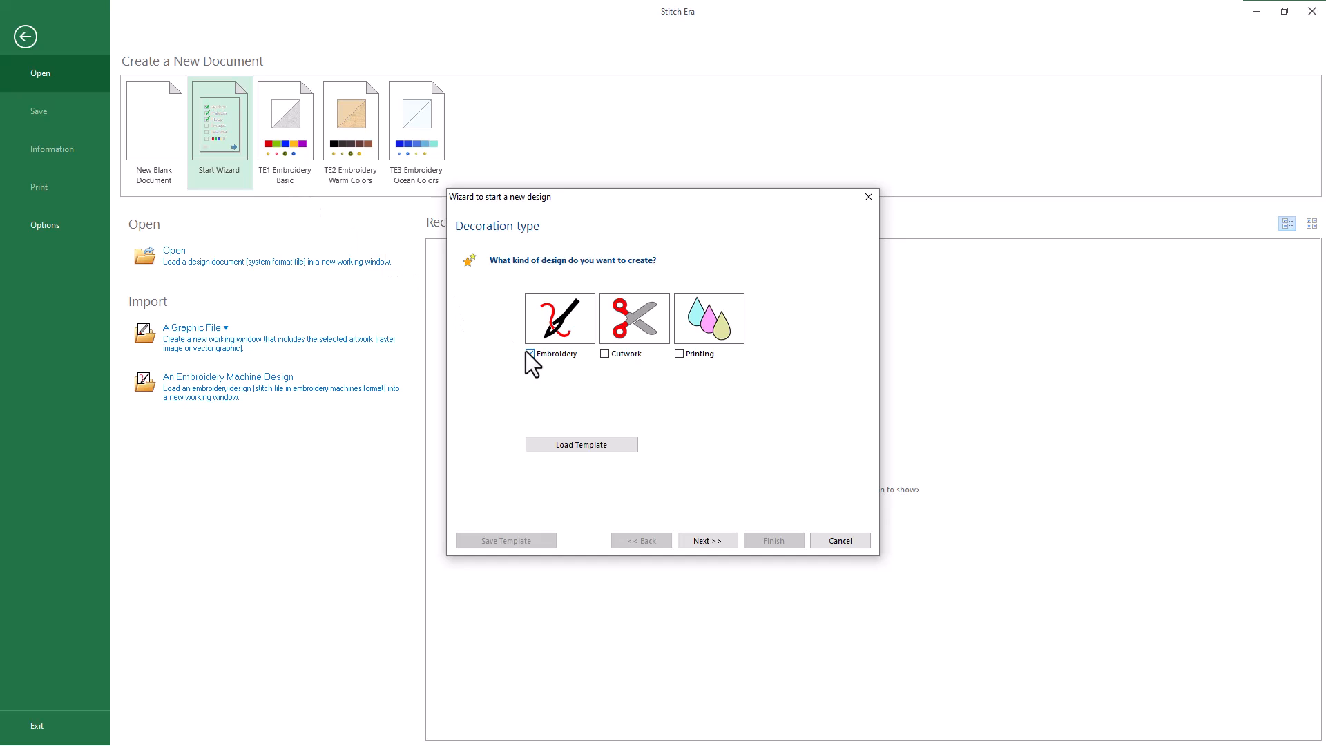
{"action": "left_click", "coordinate": [702, 544]}
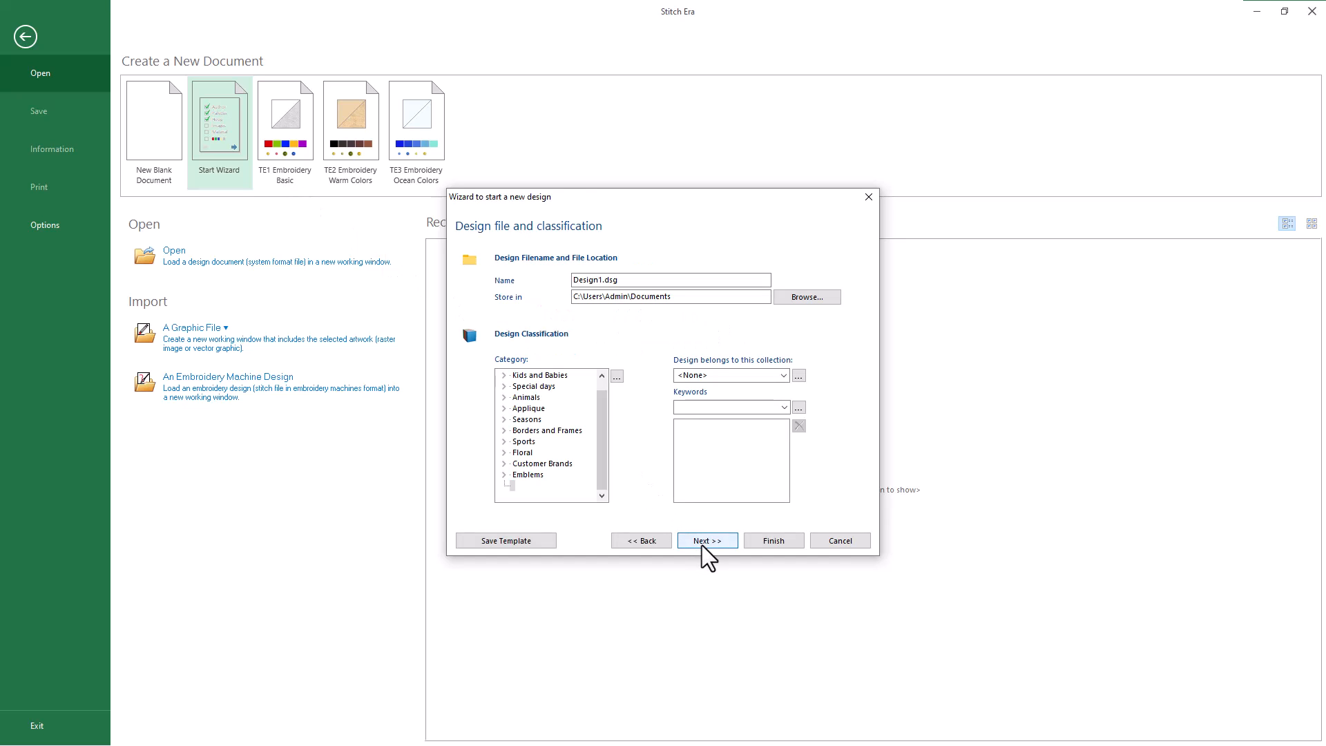
{"action": "left_click", "coordinate": [702, 543]}
{"action": "left_click", "coordinate": [702, 545]}
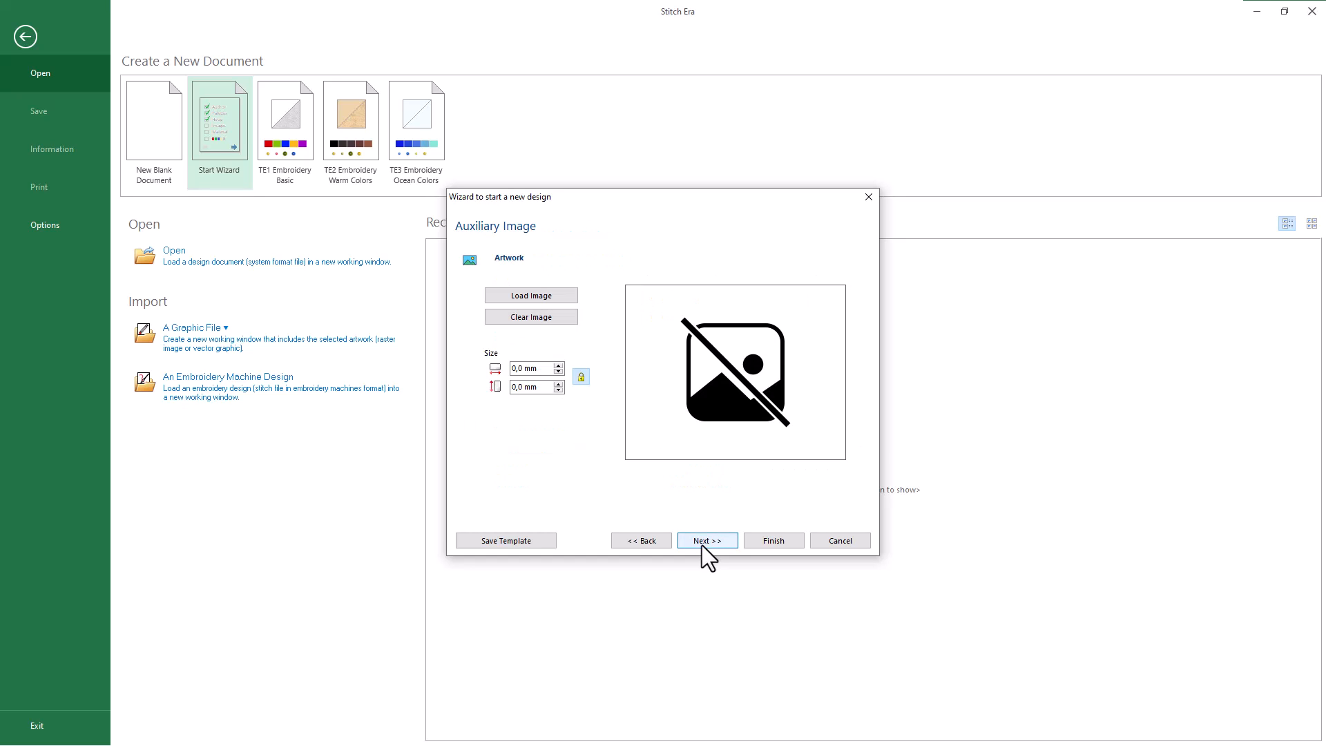
{"action": "left_click", "coordinate": [701, 544]}
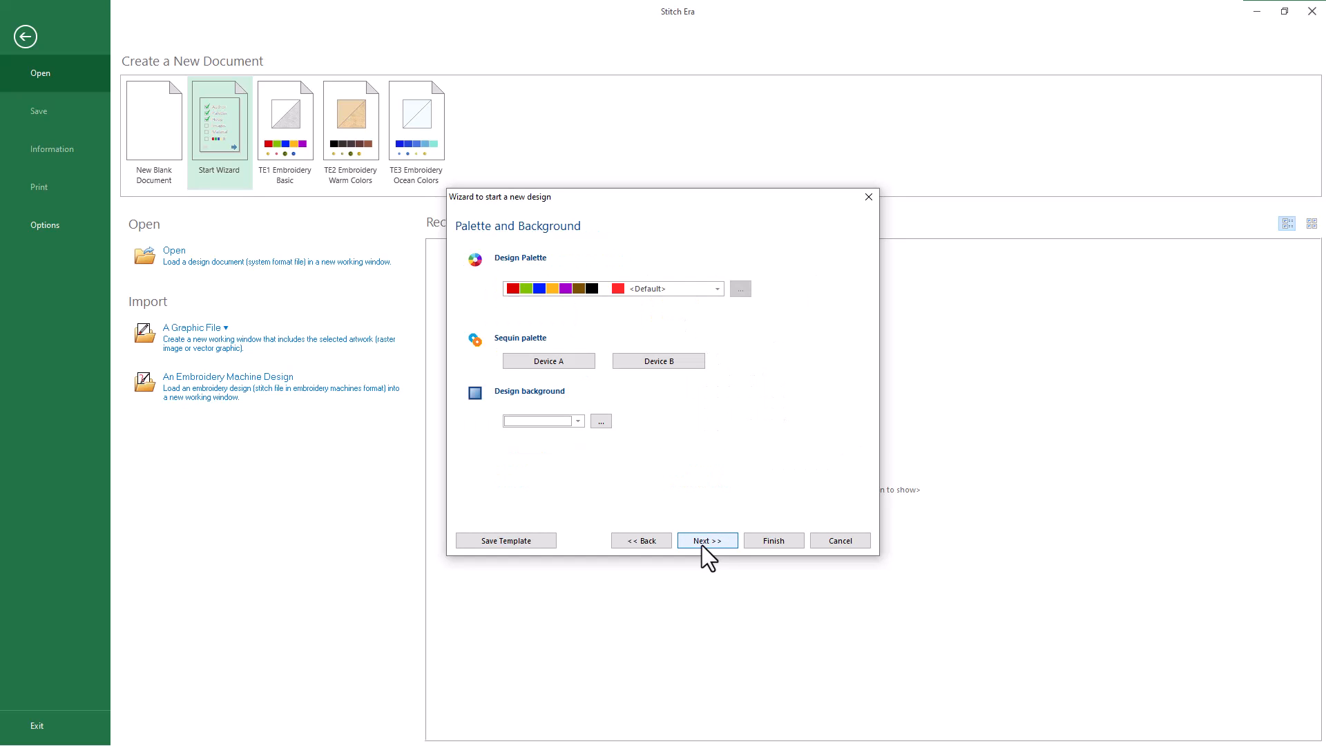
{"action": "left_click", "coordinate": [702, 545]}
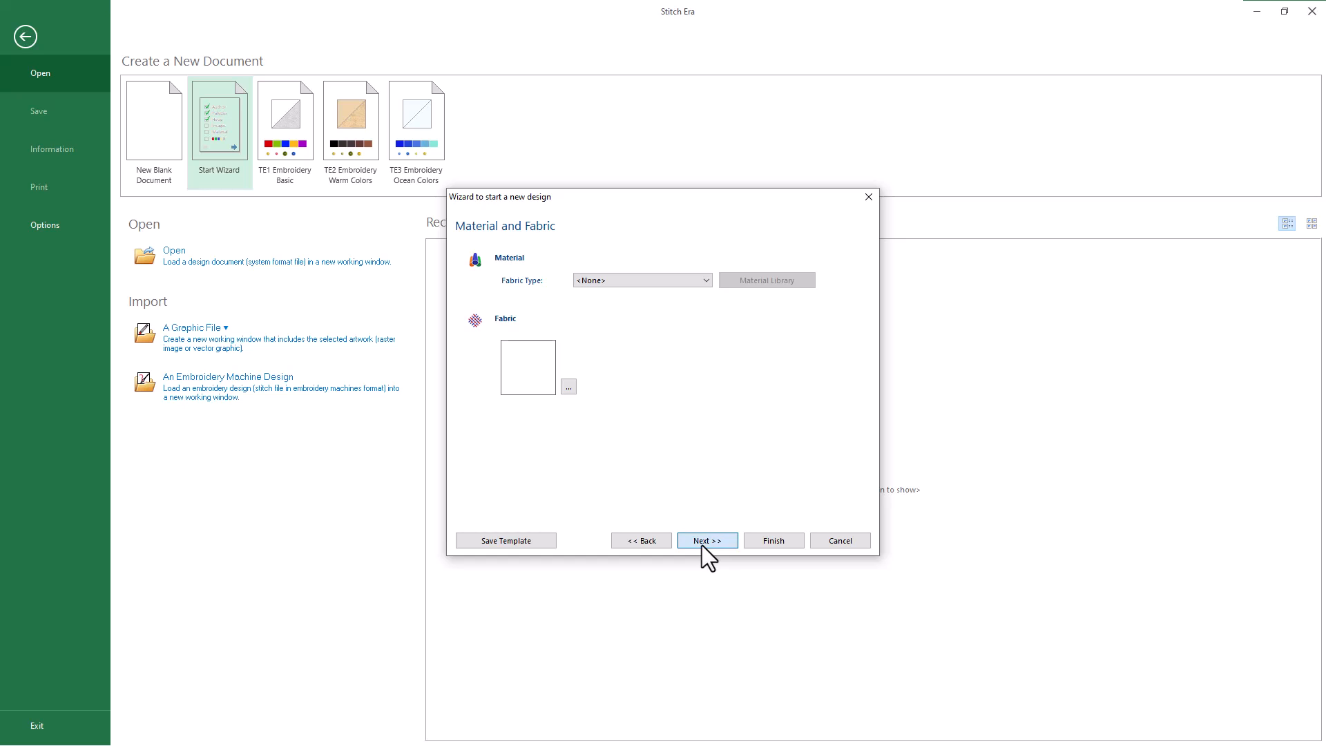
{"action": "left_click", "coordinate": [702, 545]}
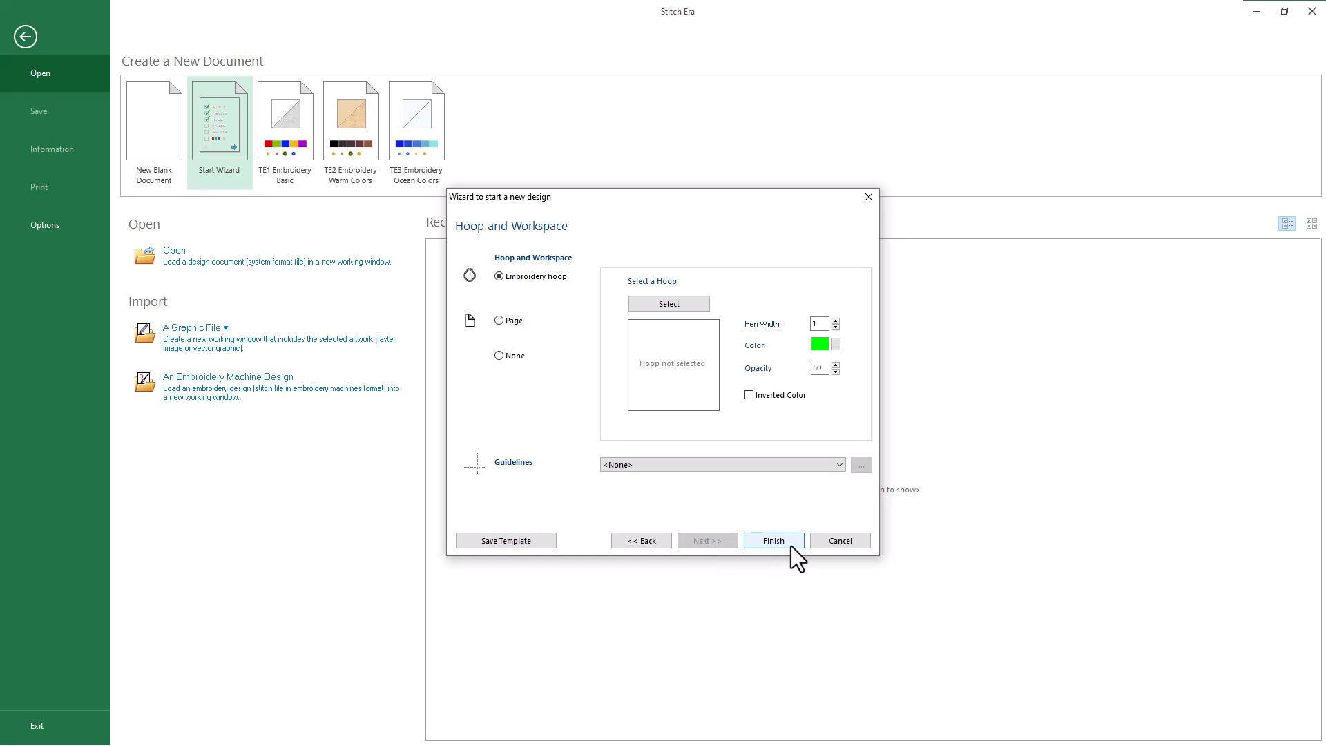
{"action": "left_click", "coordinate": [868, 545]}
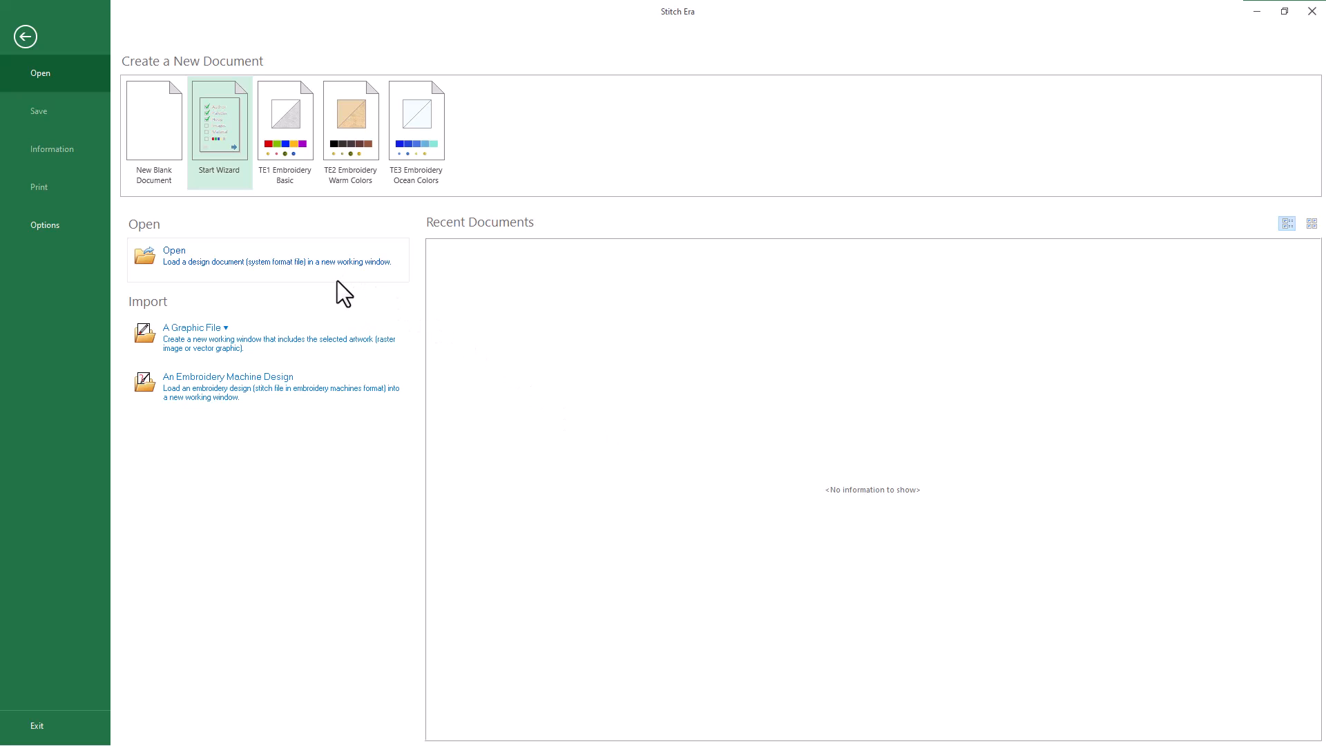
Step: Examine the sources for importing a graphic file and the export options for vector graphics, bitmap graphics and embroidery
{"action": "left_click", "coordinate": [324, 338]}
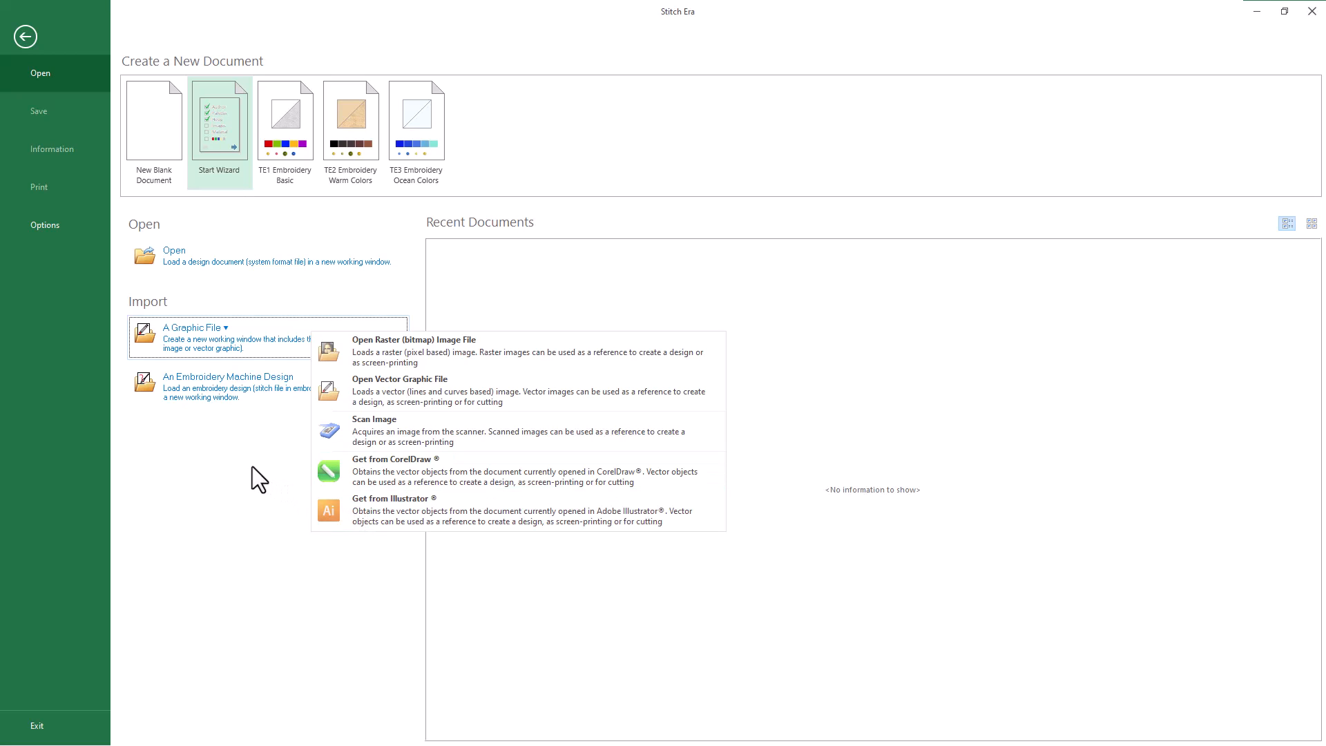
{"action": "left_click", "coordinate": [230, 454]}
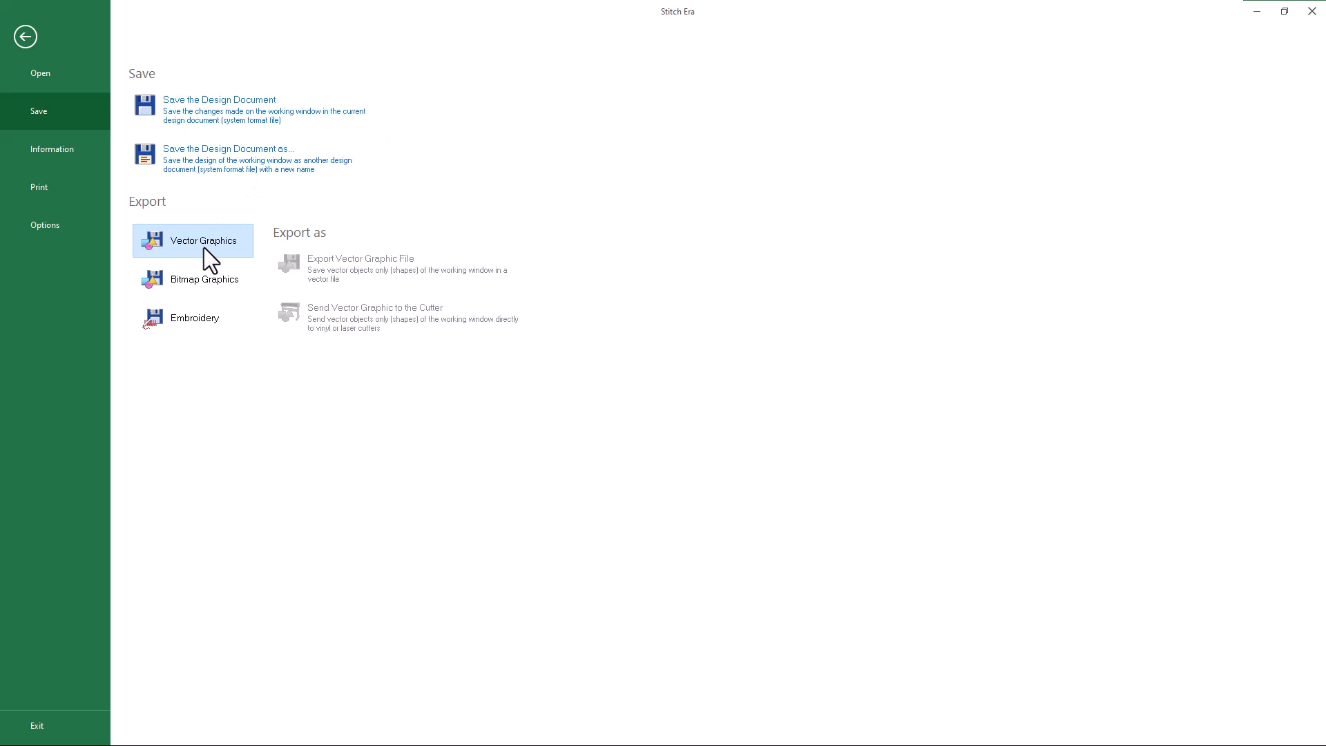
{"action": "left_click", "coordinate": [197, 279]}
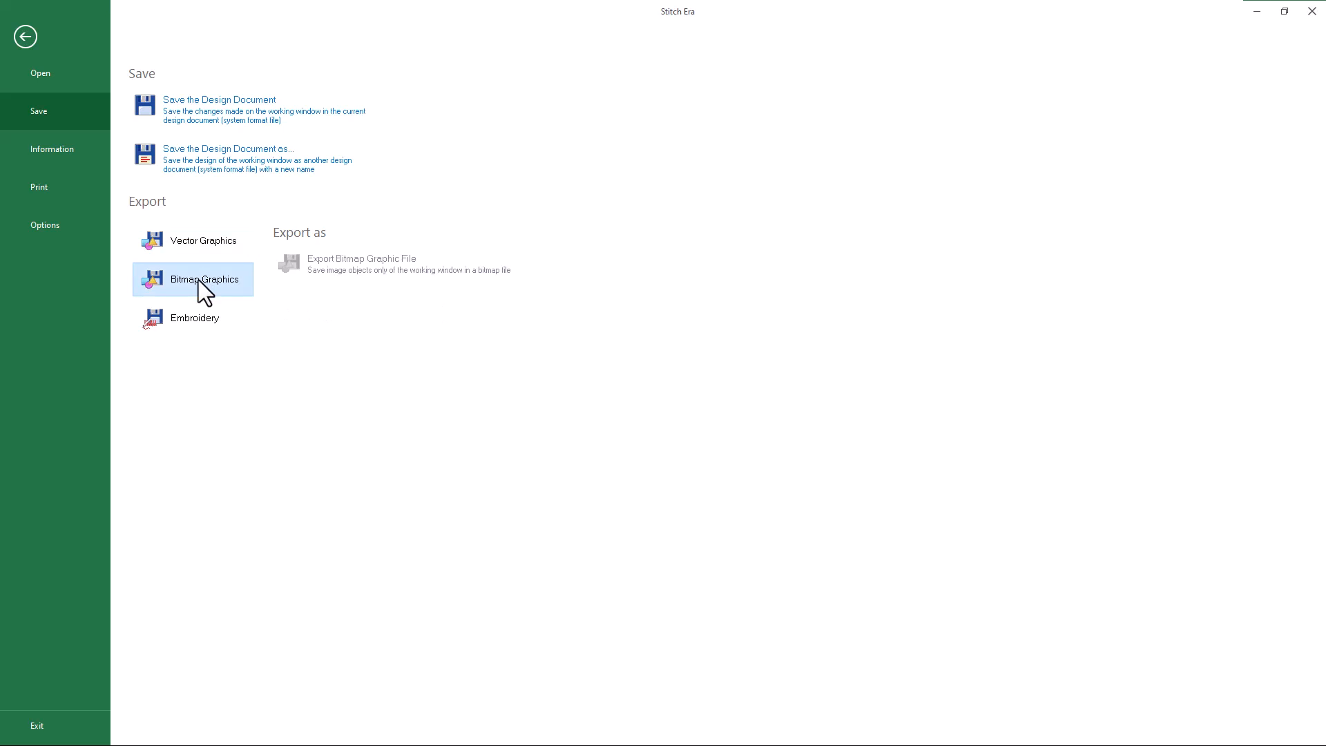
{"action": "left_click", "coordinate": [210, 244]}
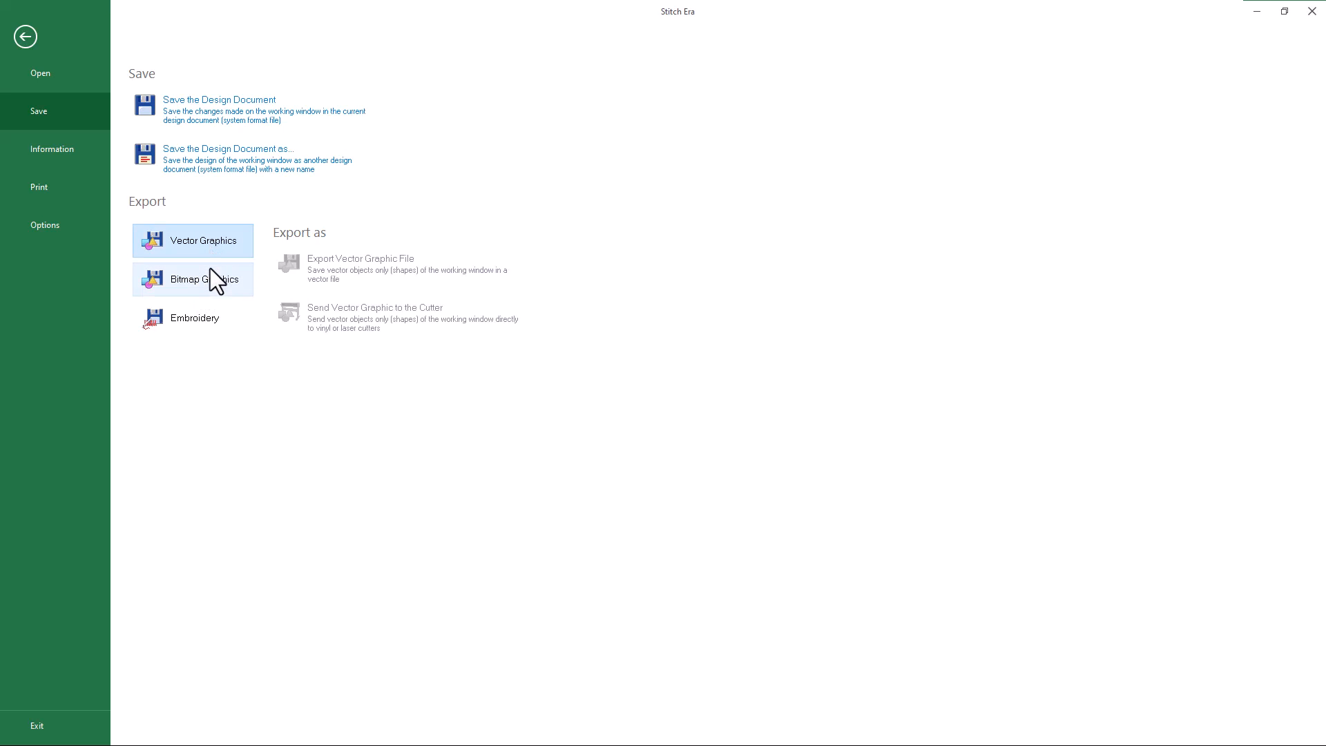
{"action": "left_click", "coordinate": [204, 318]}
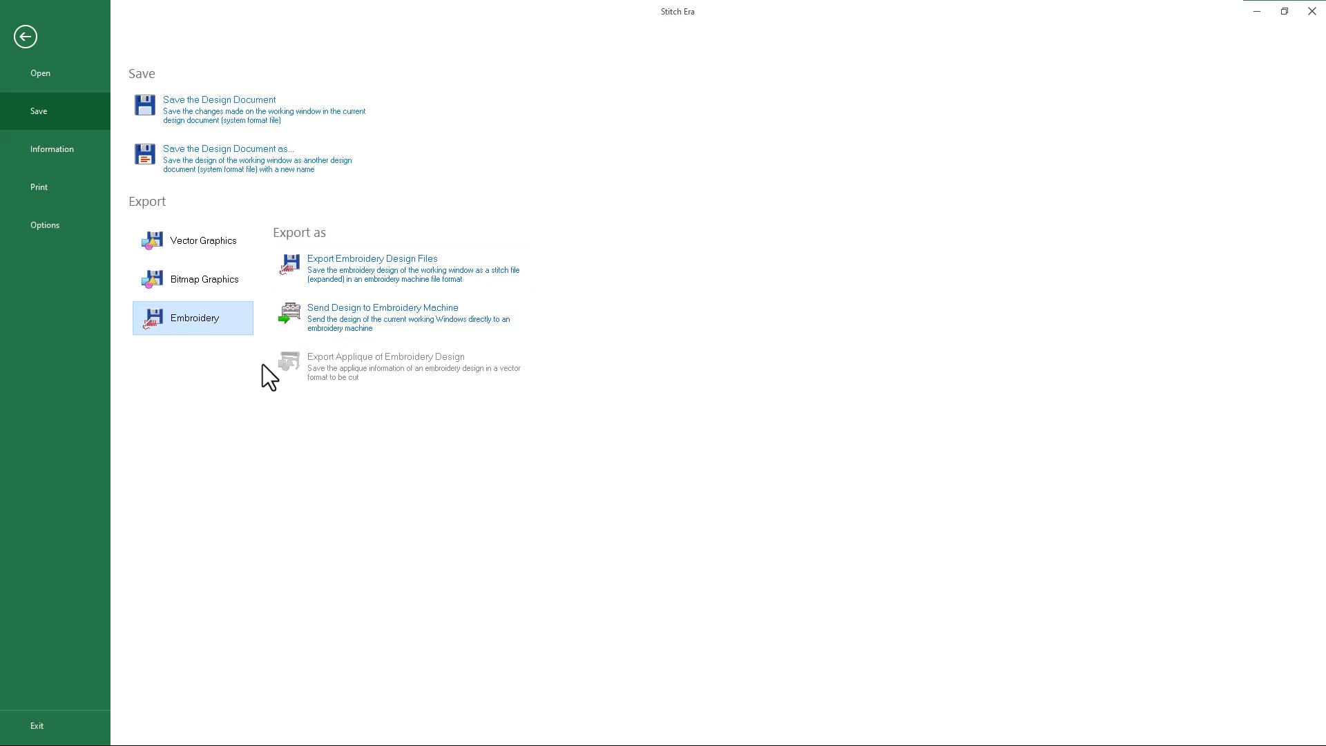
Step: Review the available commands for design information, printing, and options and preferences
{"action": "left_click", "coordinate": [27, 151]}
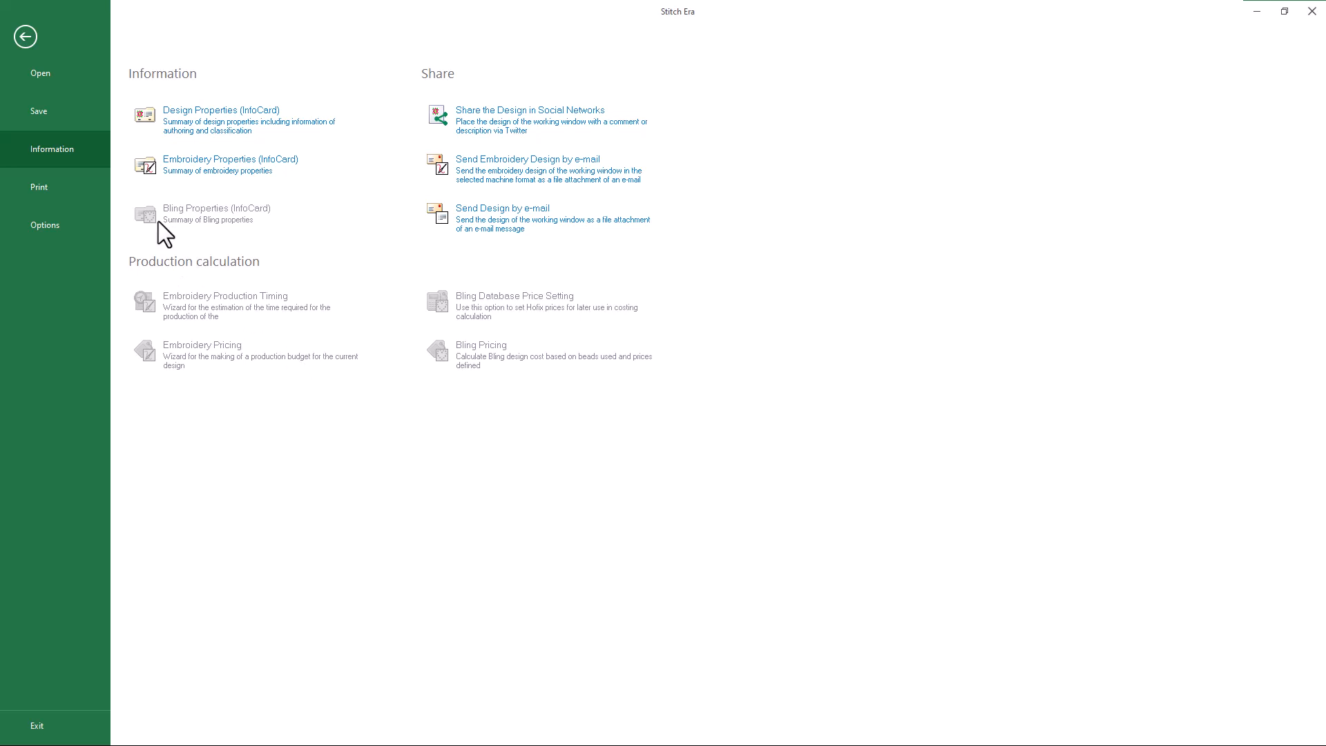
{"action": "left_click", "coordinate": [89, 182]}
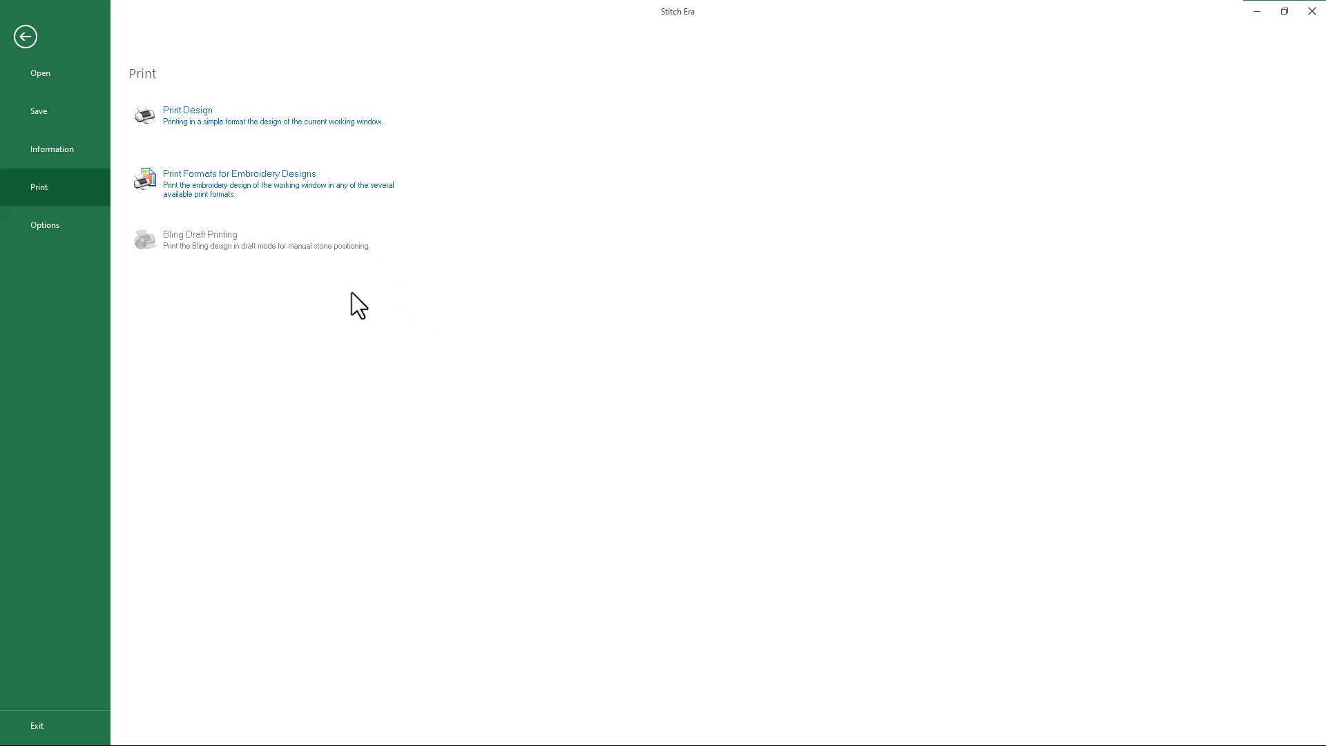
{"action": "left_click", "coordinate": [85, 228]}
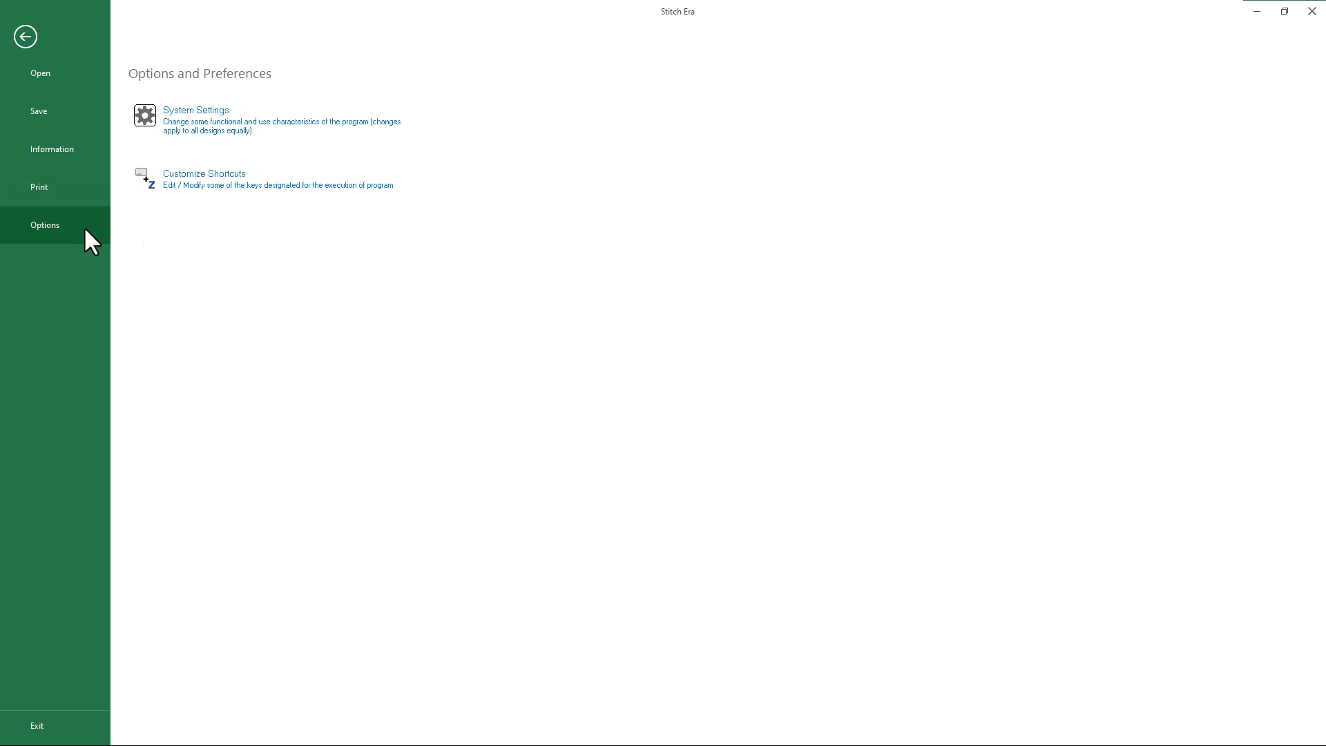
Step: Browse the Workspace, Visual Aids and Create and Edit categories of the system settings and leave without changing anything
{"action": "left_click", "coordinate": [215, 120]}
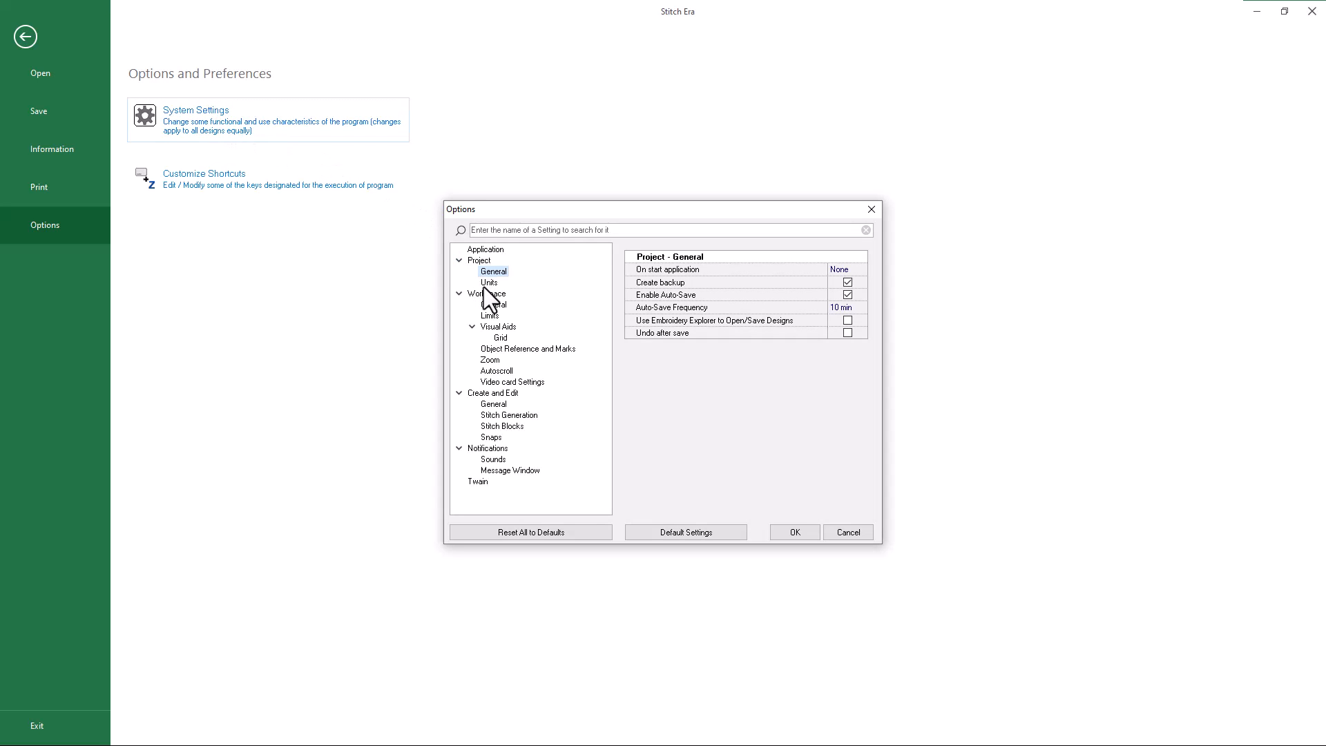
{"action": "left_click", "coordinate": [490, 295]}
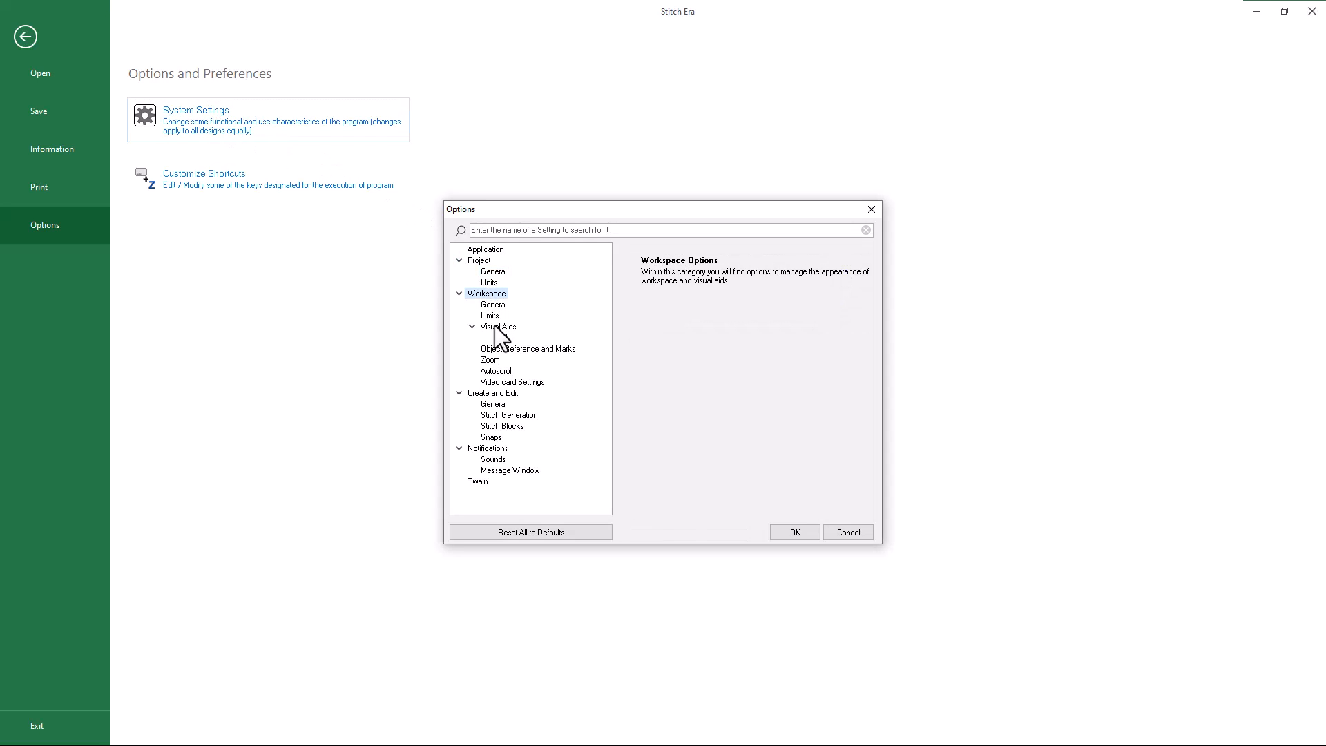
{"action": "left_click", "coordinate": [494, 326]}
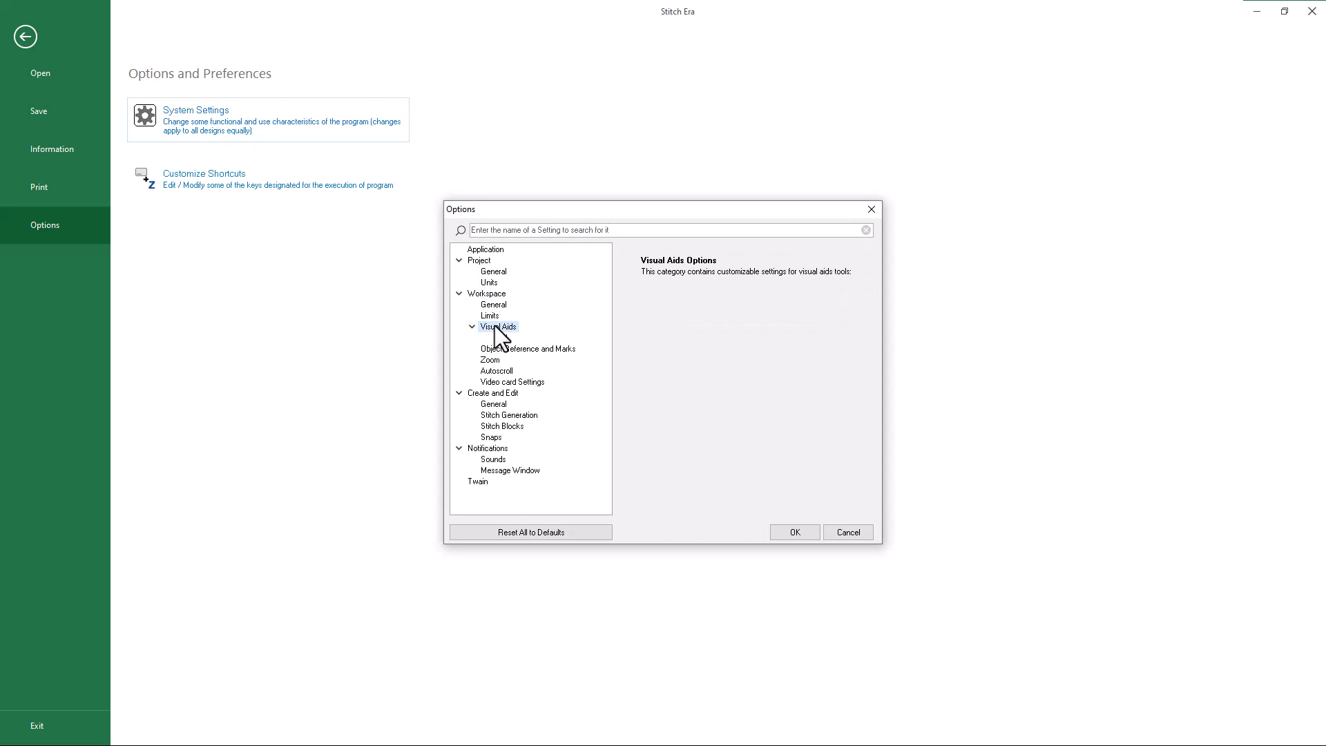
{"action": "left_click", "coordinate": [494, 393]}
{"action": "left_click", "coordinate": [843, 532]}
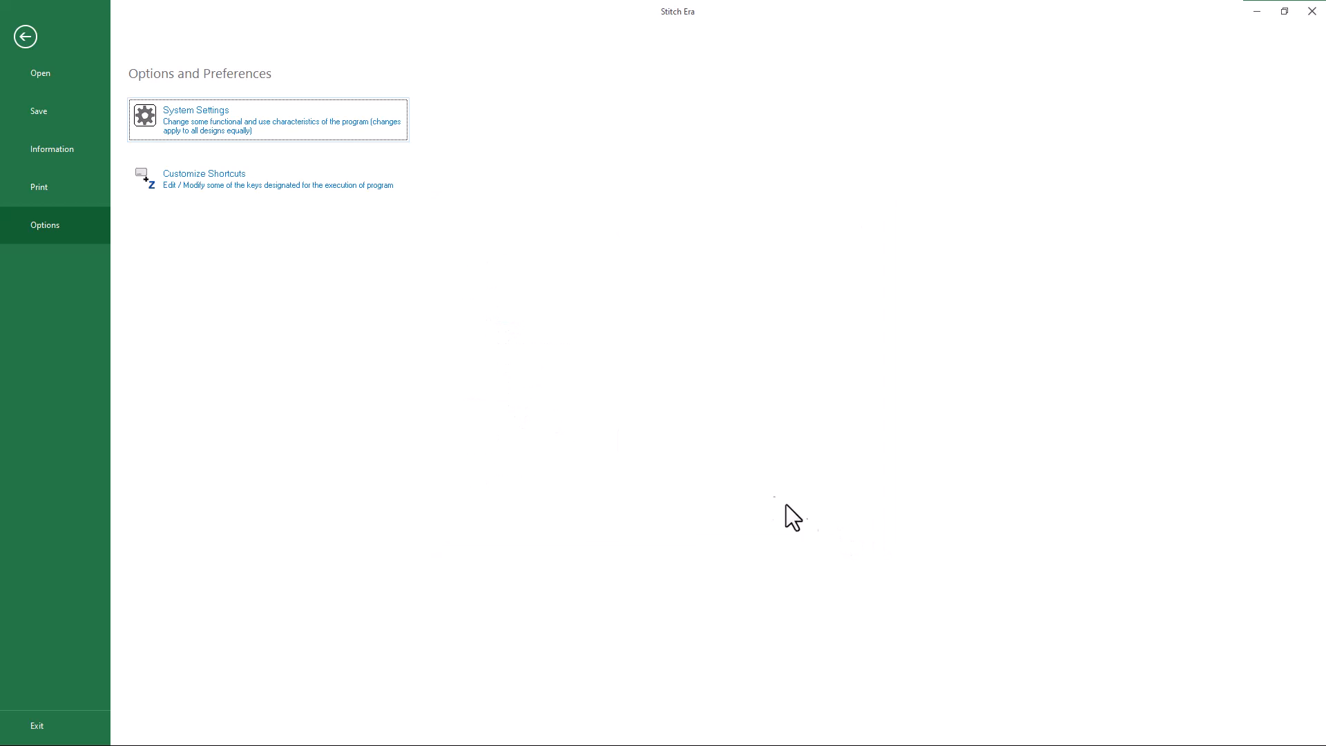
Step: Look through the full command list in the keyboard shortcut customization and close it
{"action": "left_click", "coordinate": [250, 185]}
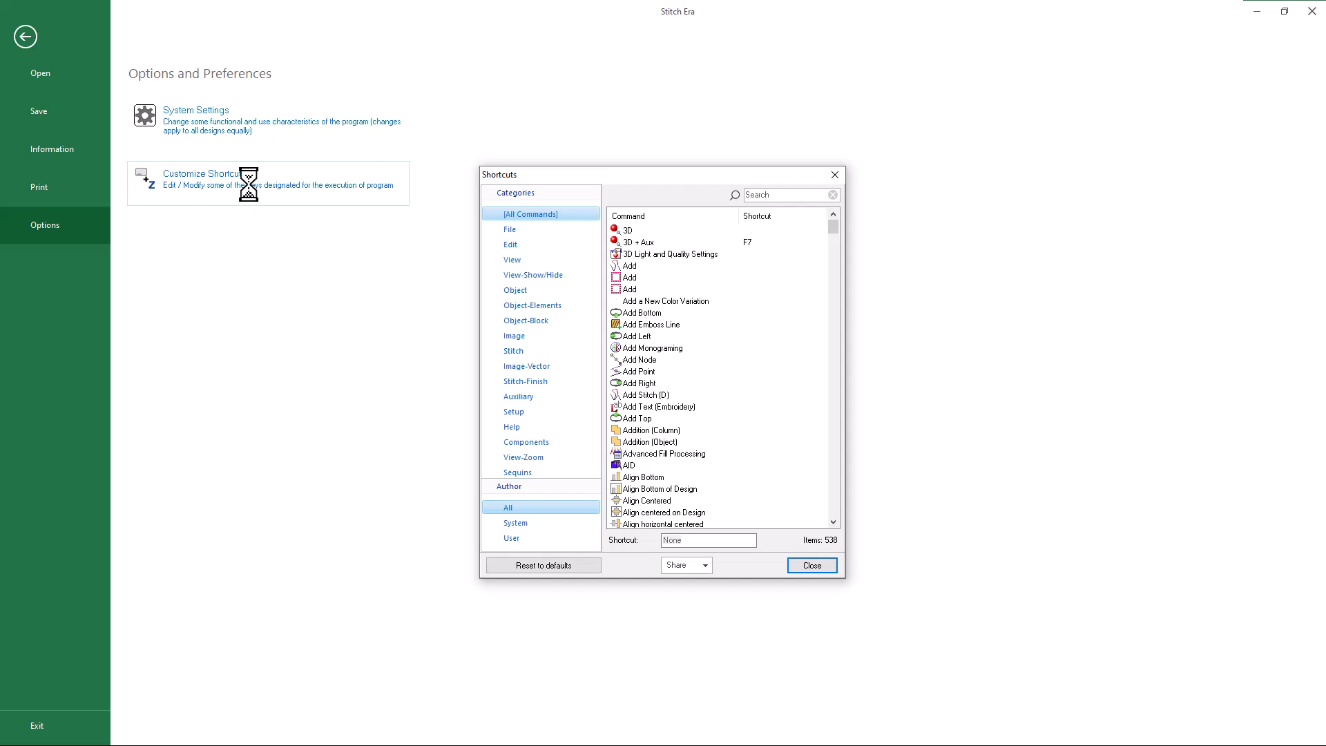
{"action": "left_click_drag", "start_coordinate": [834, 231], "coordinate": [832, 323]}
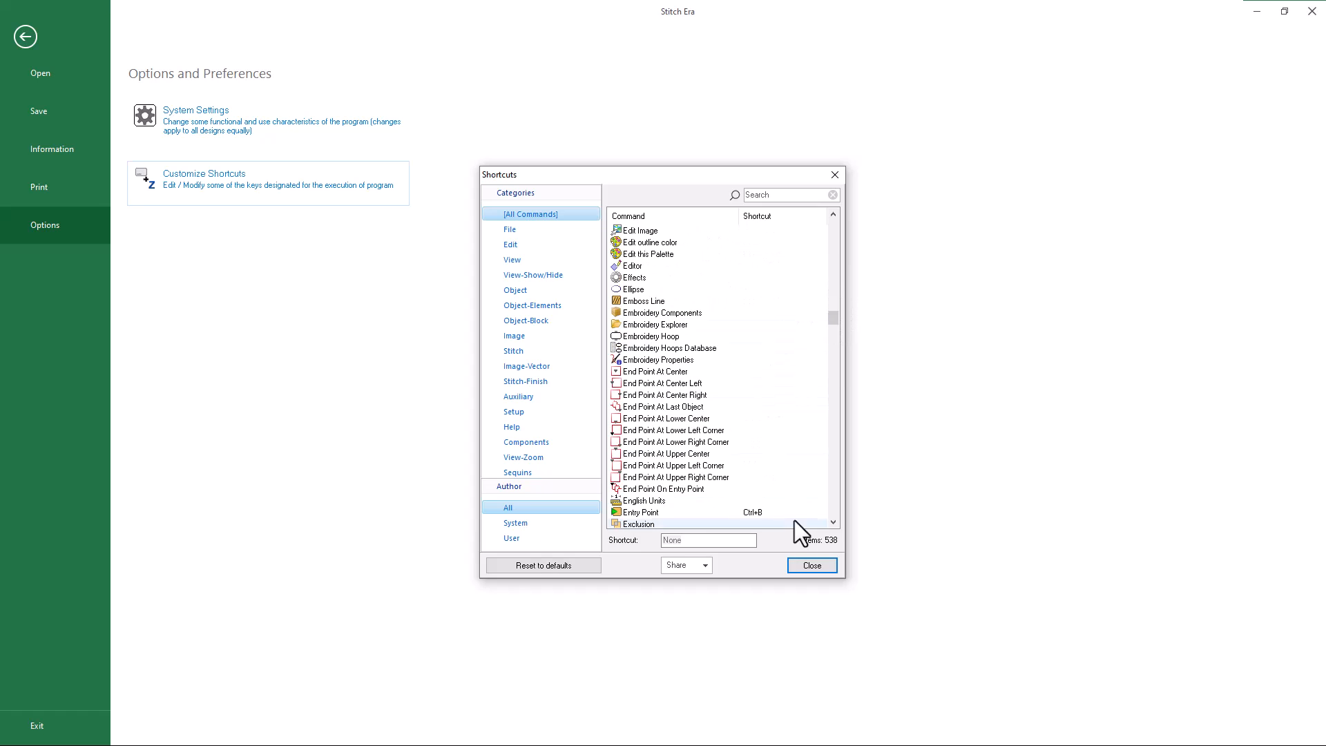
{"action": "left_click", "coordinate": [811, 566]}
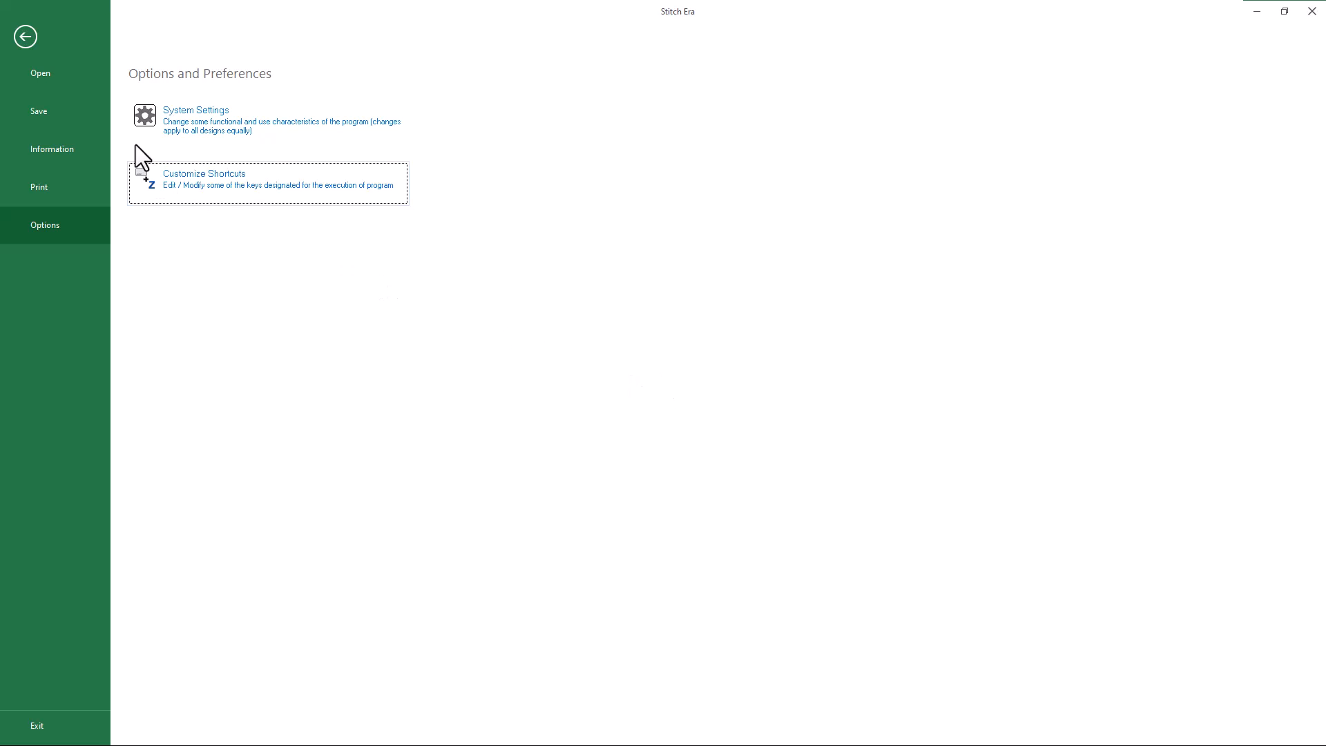
Step: Open the leaf design AB17-002.dsg from the Design Samples - Embroidery folder
{"action": "left_click", "coordinate": [62, 74]}
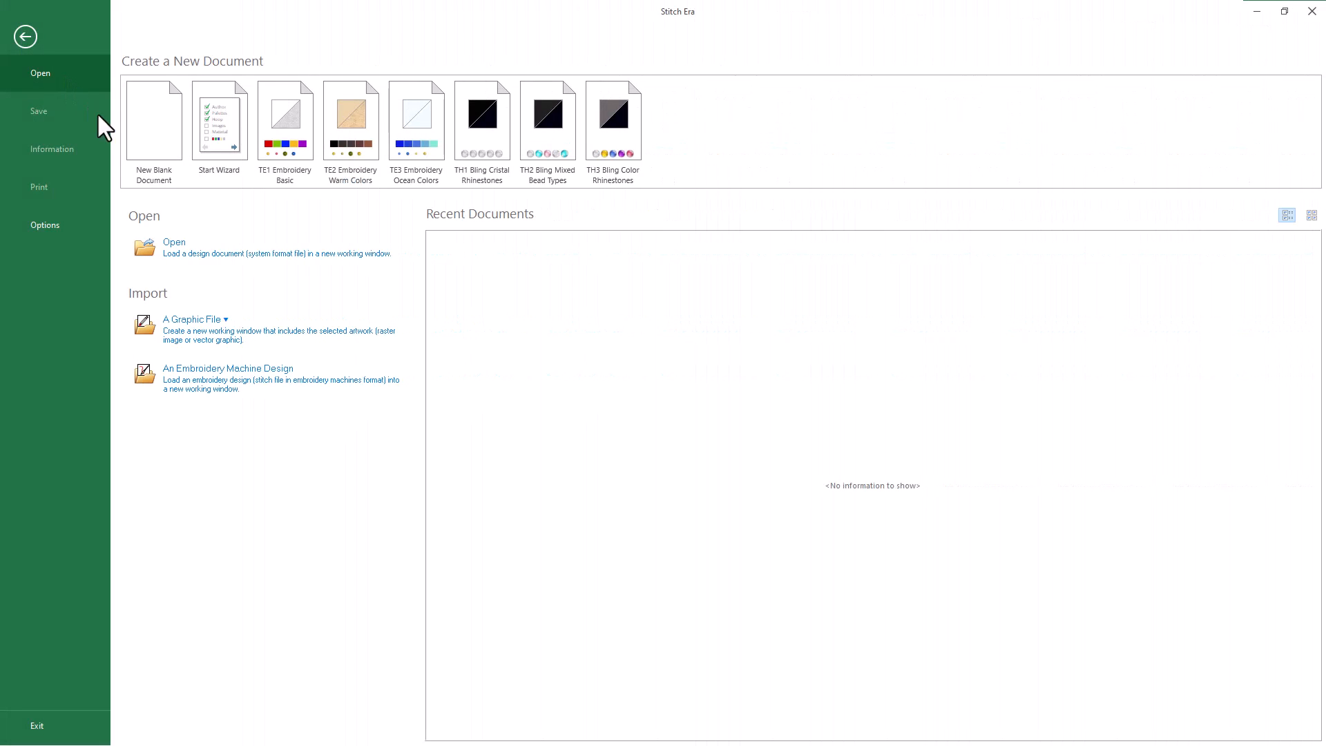
{"action": "left_click", "coordinate": [169, 259]}
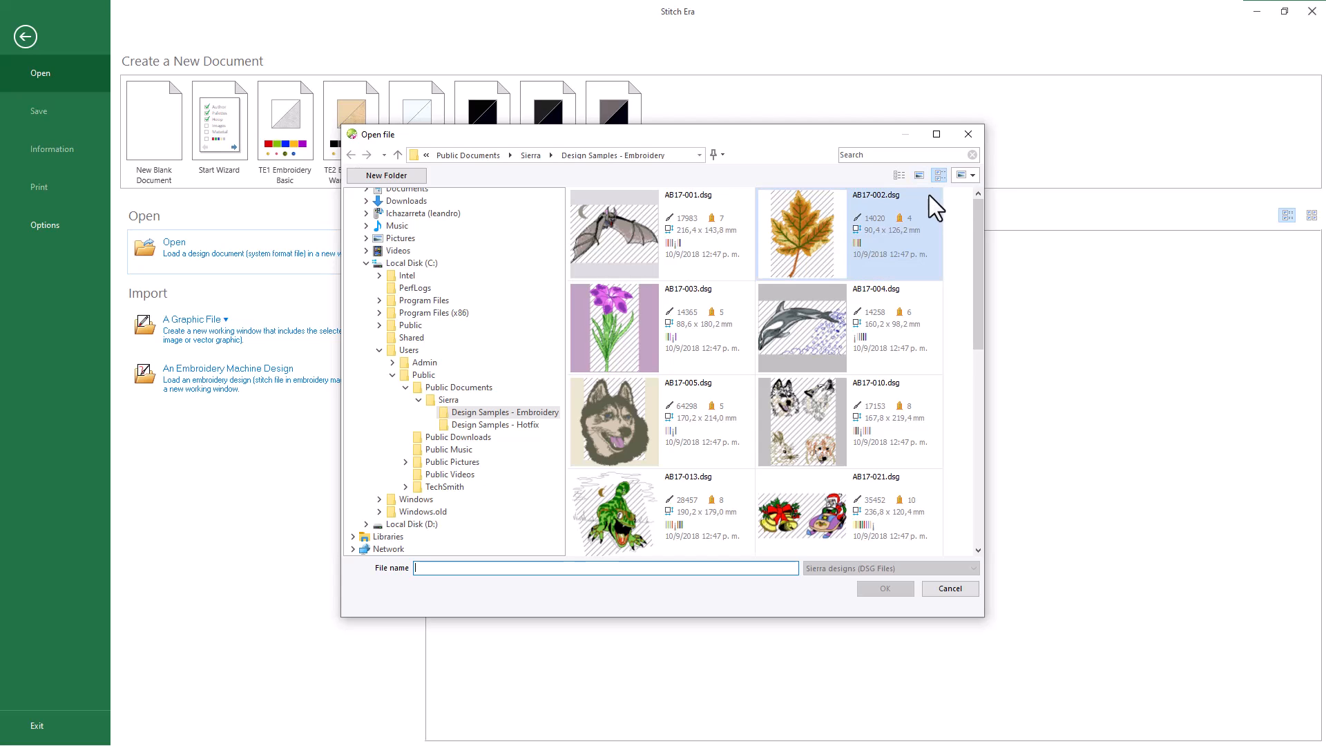
{"action": "left_click", "coordinate": [910, 209]}
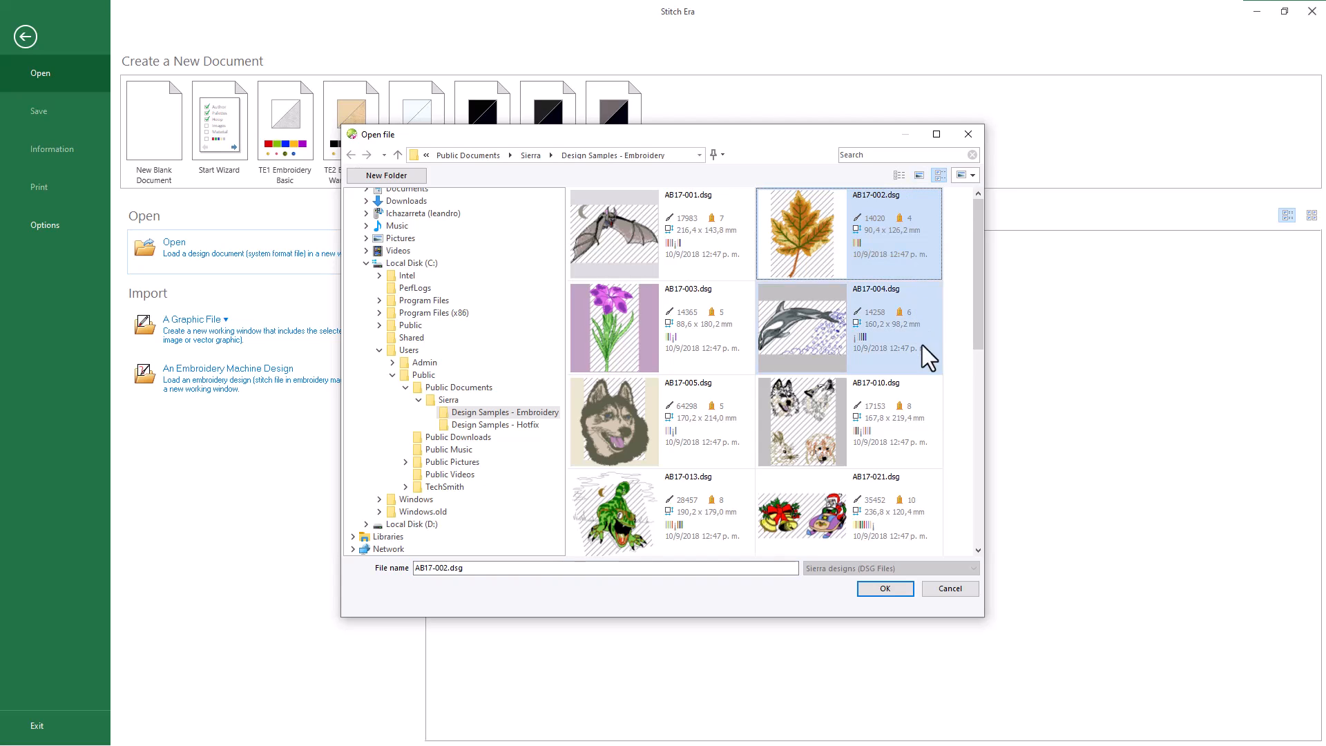
{"action": "left_click", "coordinate": [898, 586]}
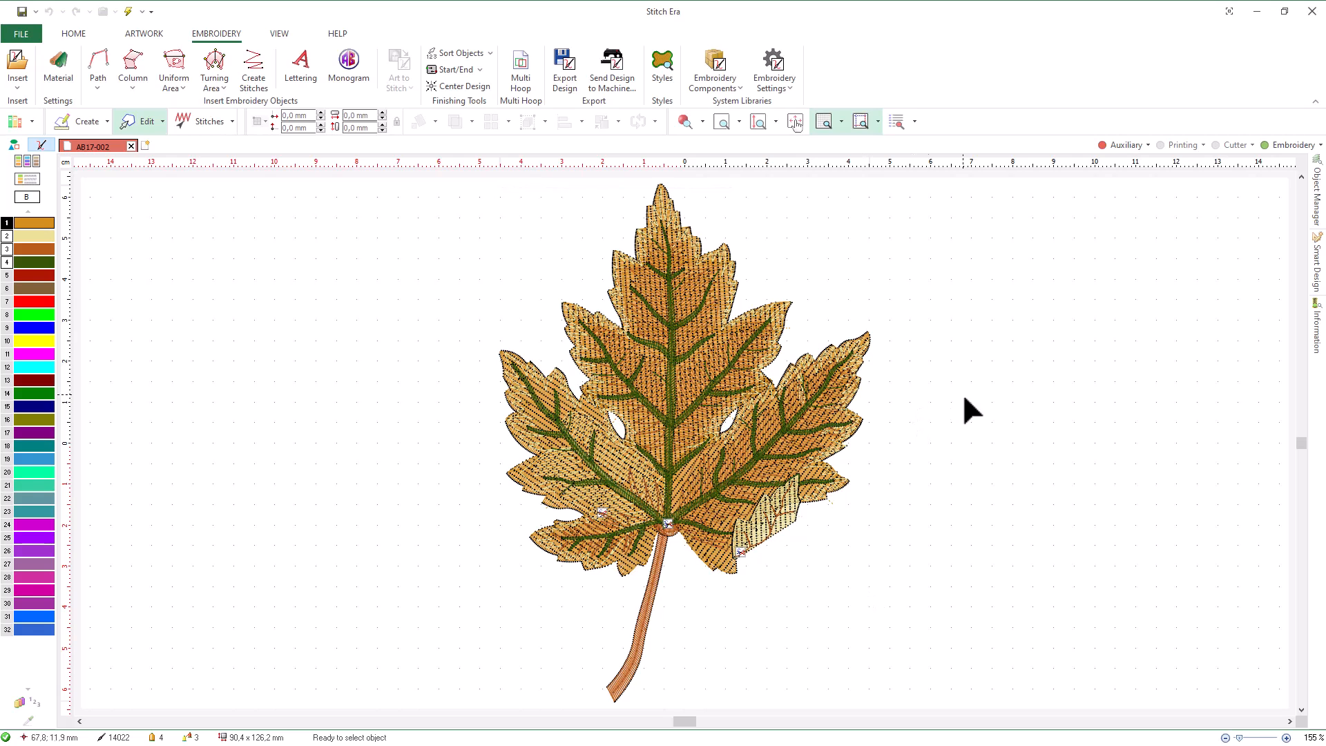
Step: Display the Object Manager for the leaf design and check the ruler's unit, measuring and calibration options
{"action": "left_click", "coordinate": [1317, 207]}
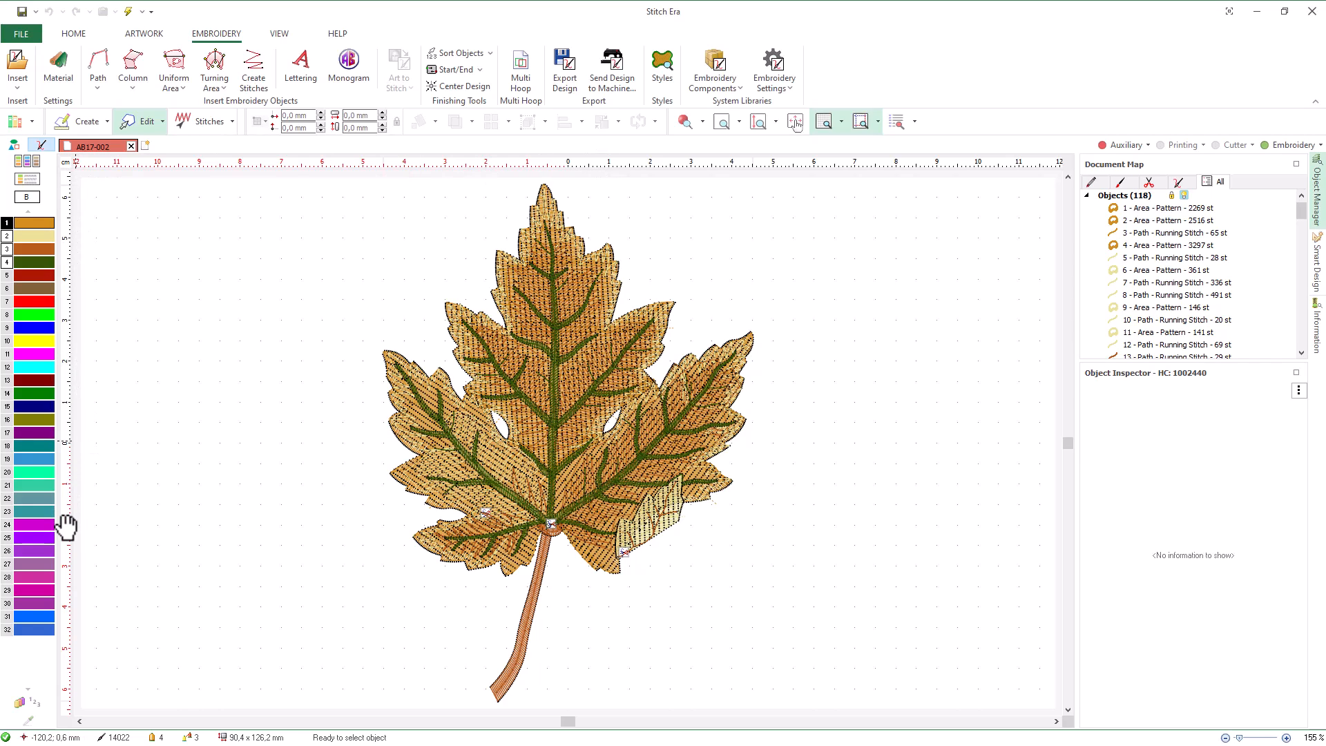
{"action": "left_click", "coordinate": [69, 162]}
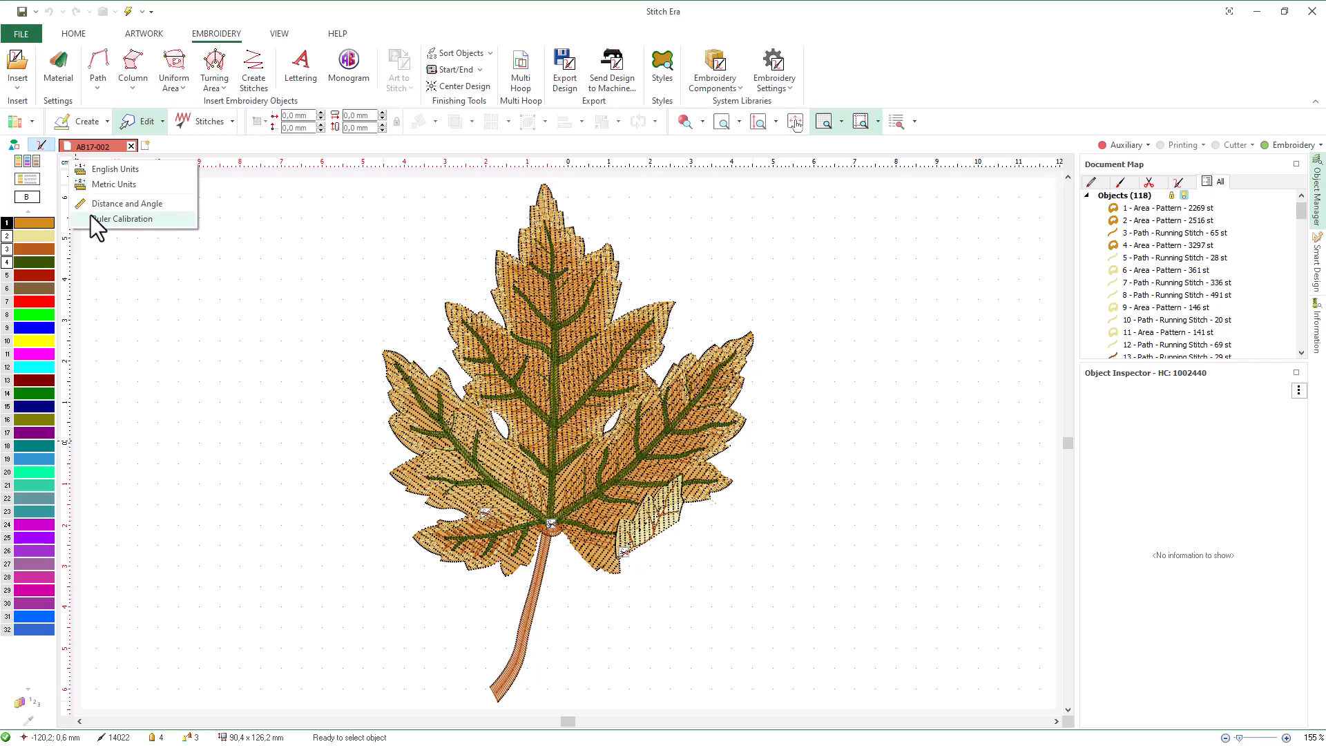
{"action": "left_click", "coordinate": [156, 270]}
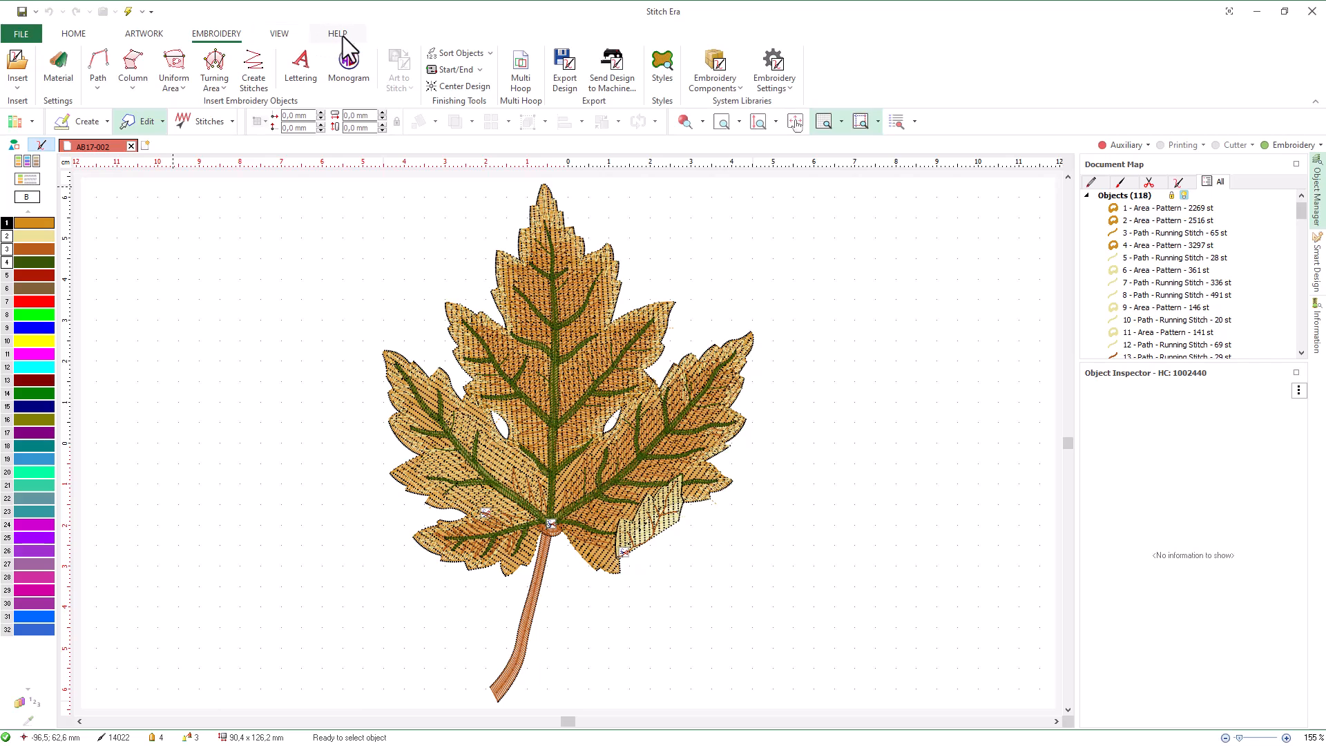
Step: Review the View, Embroidery, Artwork and Home command sets, including the additional zoom options for the design view
{"action": "left_click", "coordinate": [283, 34]}
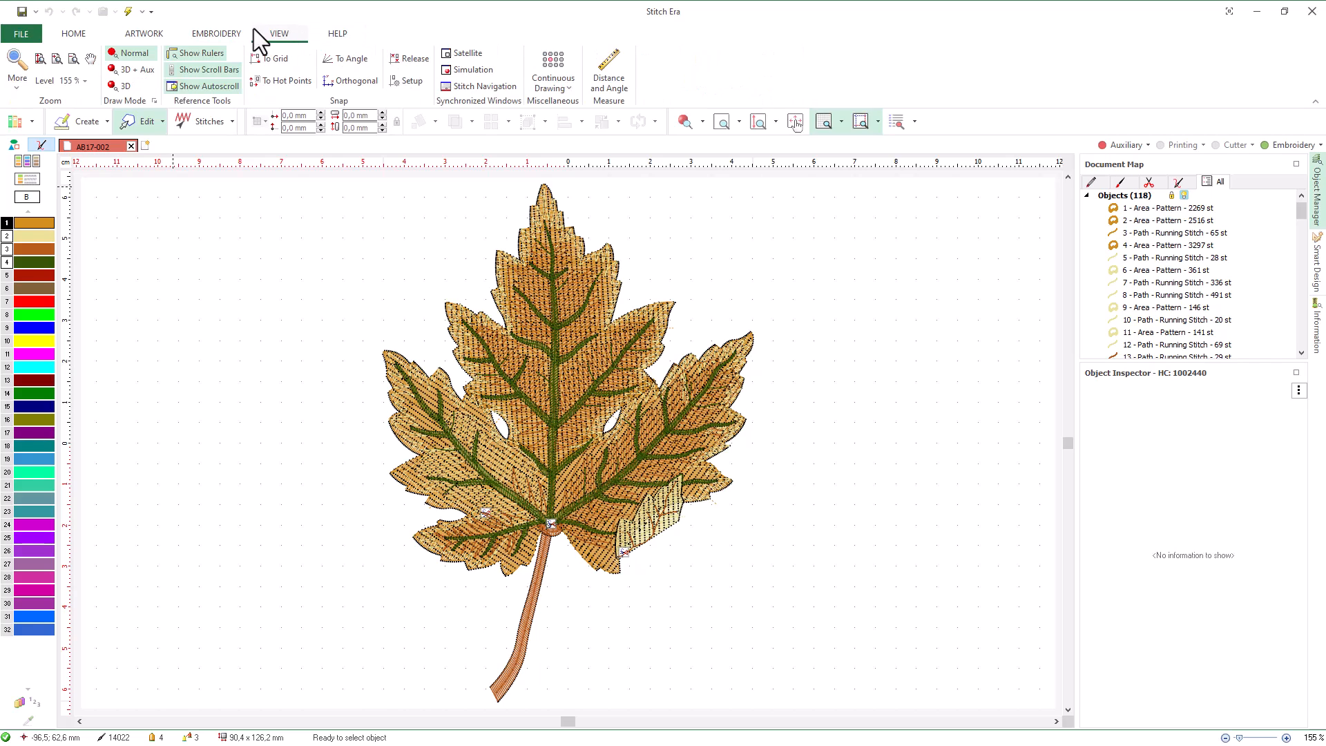
{"action": "left_click", "coordinate": [225, 34]}
{"action": "left_click", "coordinate": [144, 35]}
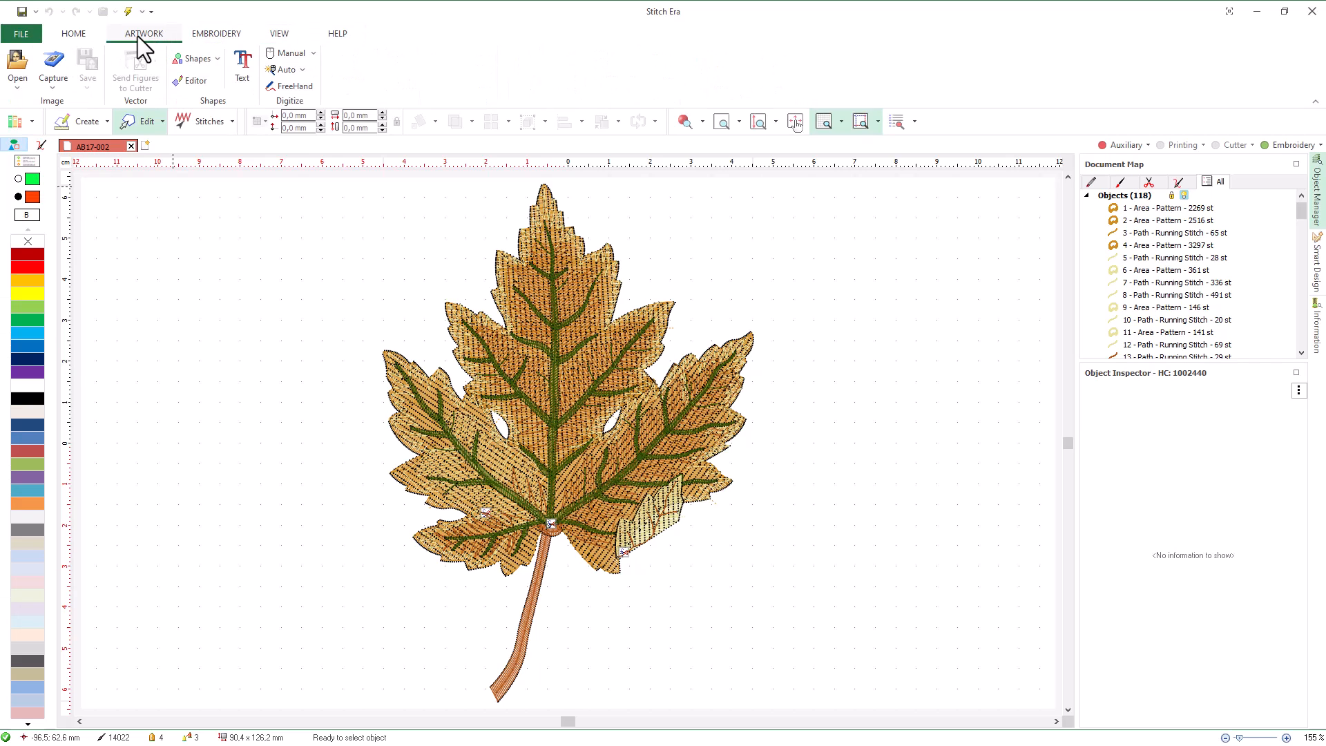
{"action": "left_click", "coordinate": [76, 33]}
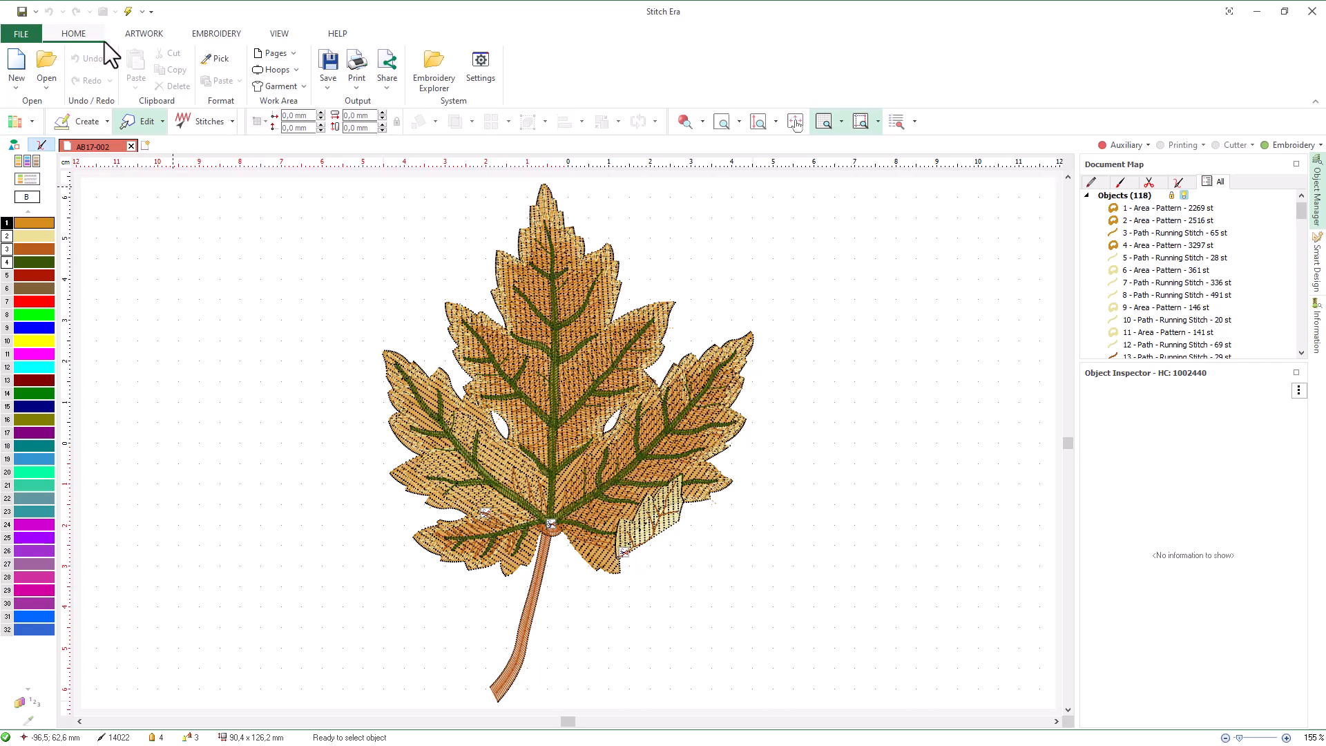
{"action": "left_click", "coordinate": [269, 36]}
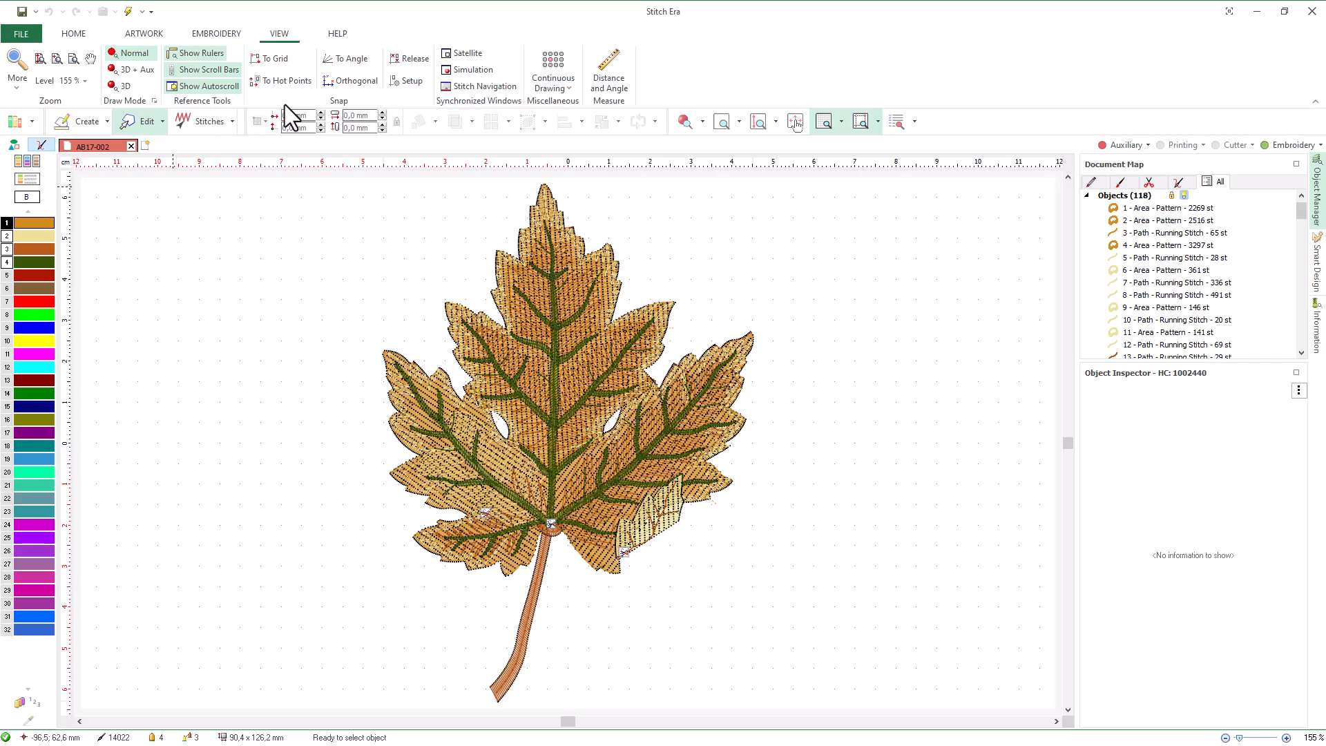
{"action": "left_click", "coordinate": [25, 87]}
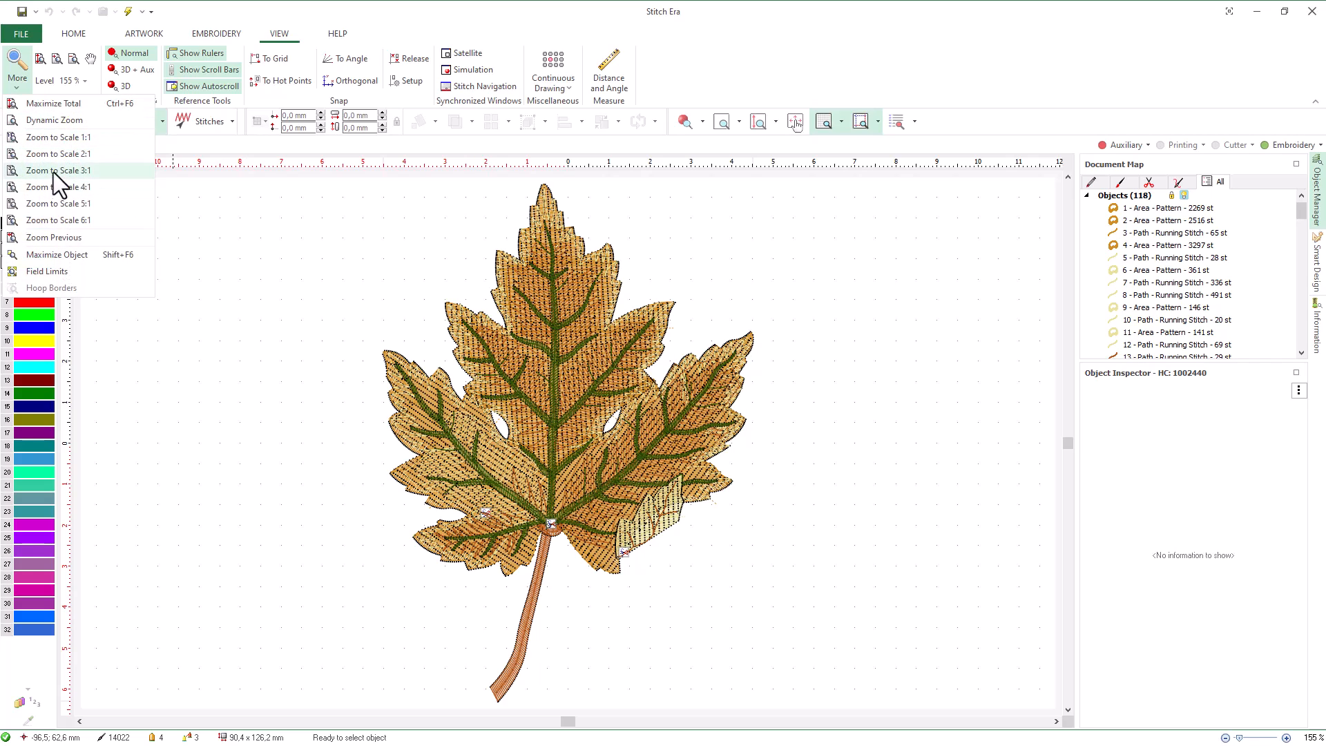
Step: Review the preset zoom levels and the options for opening designs and inserting embroidery machine files
{"action": "left_click", "coordinate": [84, 81]}
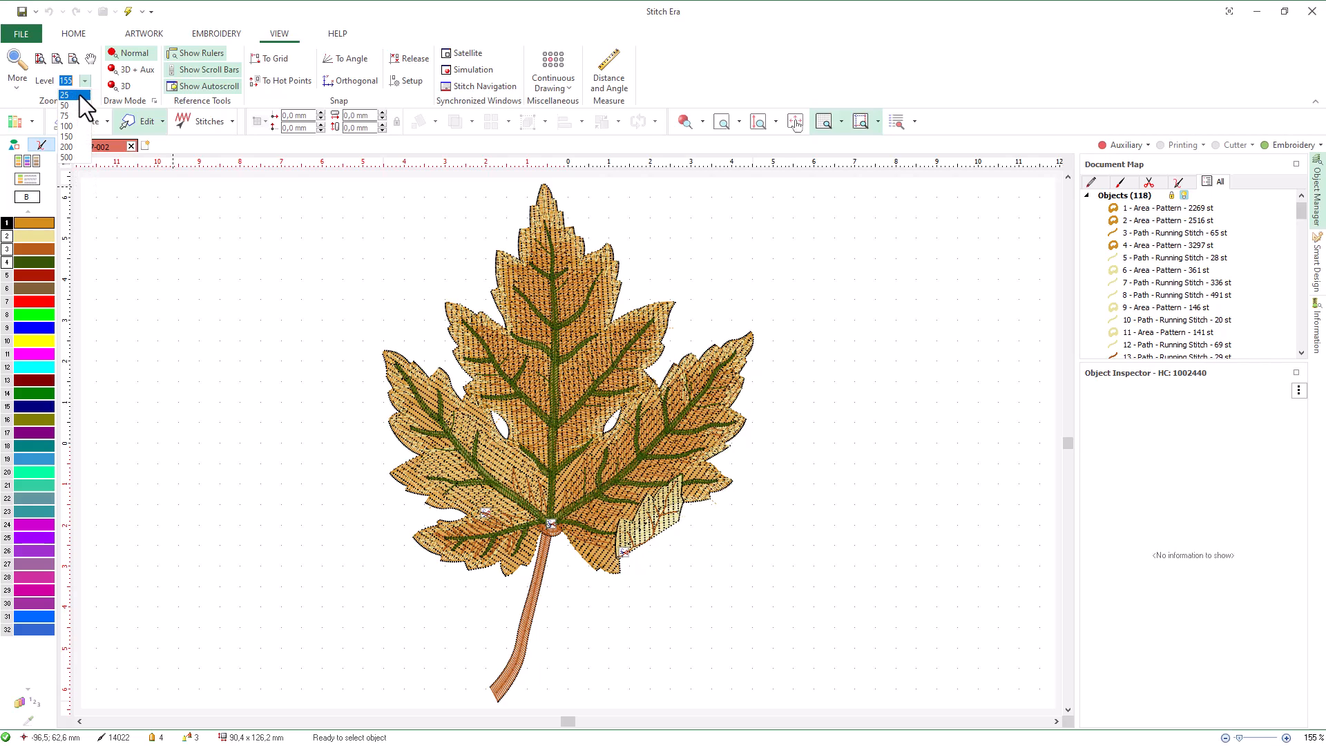
{"action": "left_click", "coordinate": [94, 80]}
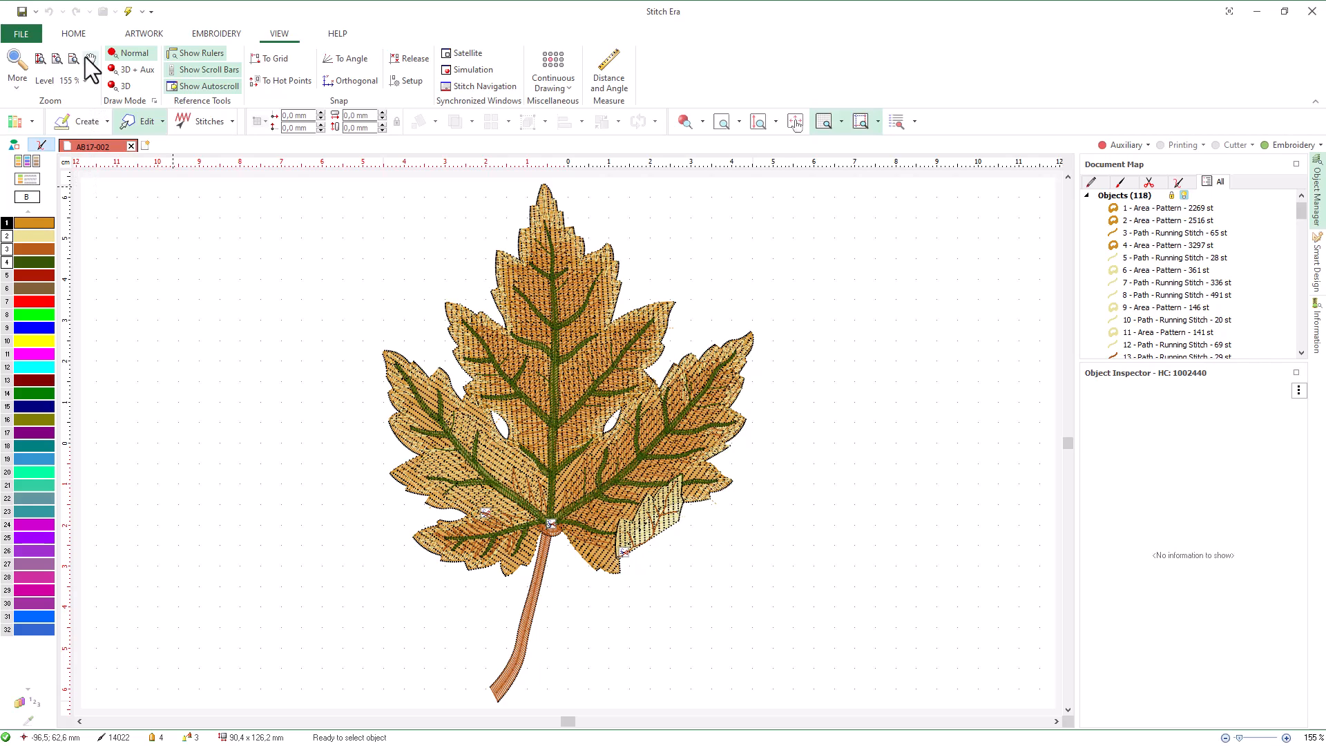
{"action": "left_click", "coordinate": [71, 35]}
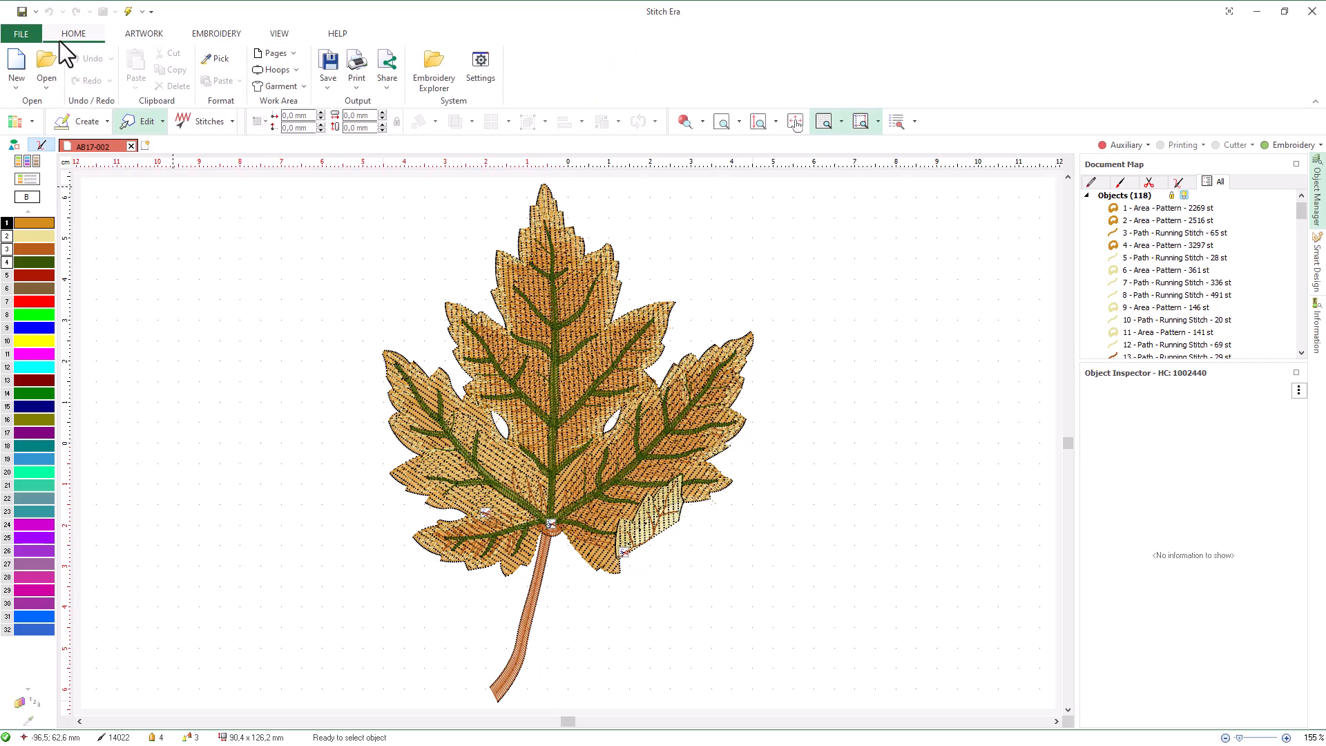
{"action": "left_click", "coordinate": [44, 89]}
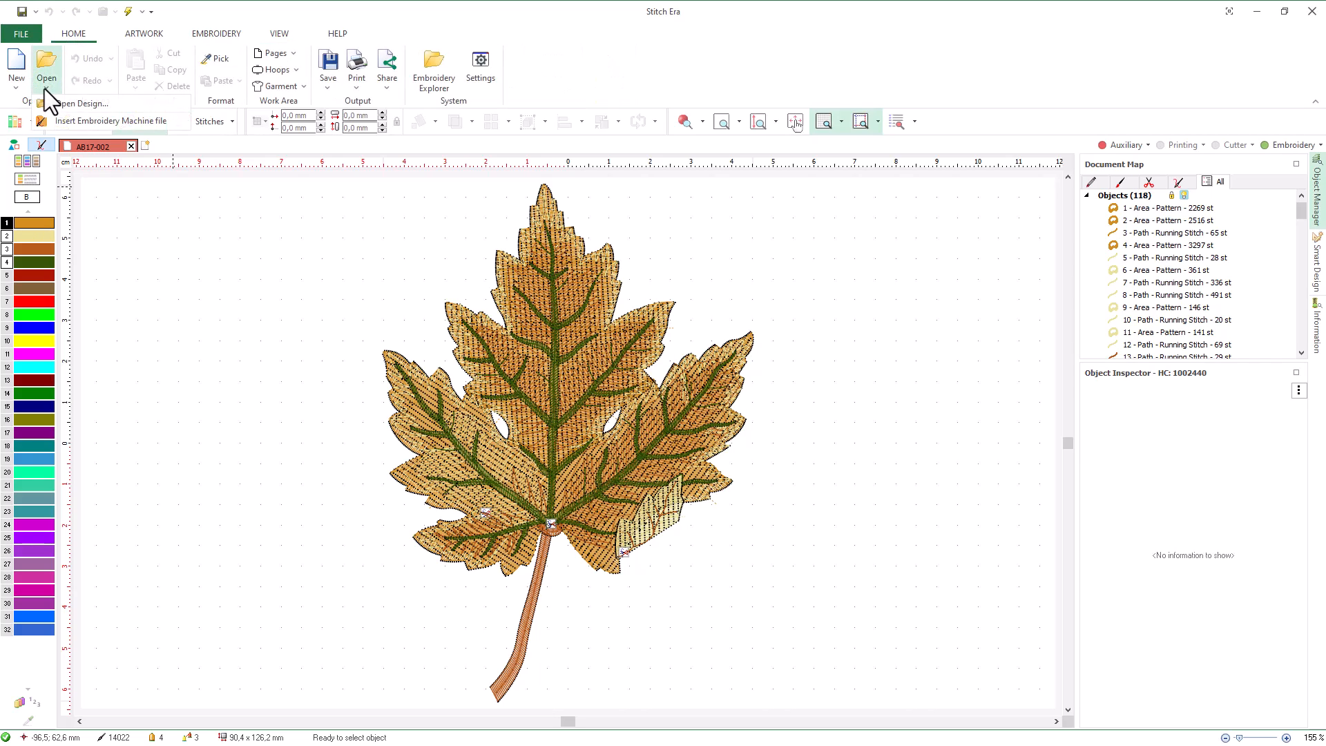
{"action": "left_click", "coordinate": [100, 91]}
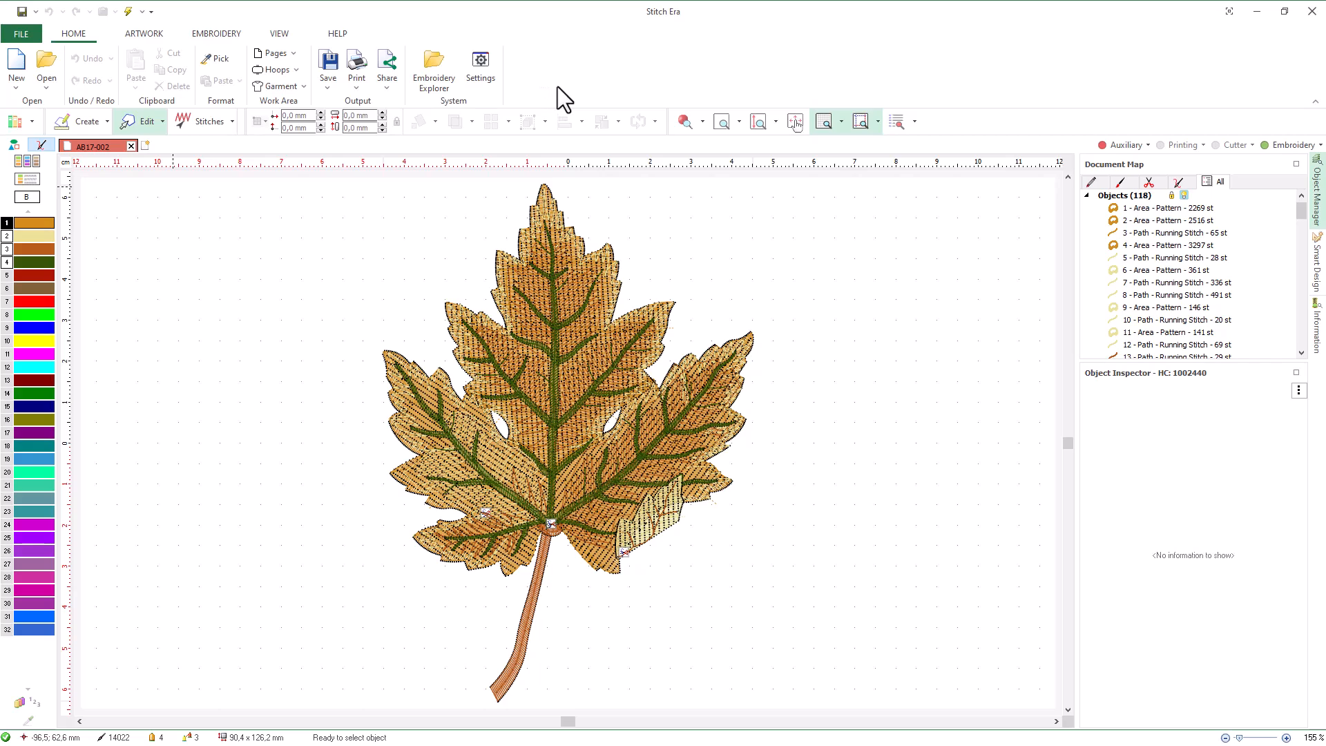
Step: Review the artwork opening sources and browse the shapes gallery from Basic Shapes through Stars and Rays
{"action": "left_click", "coordinate": [159, 36]}
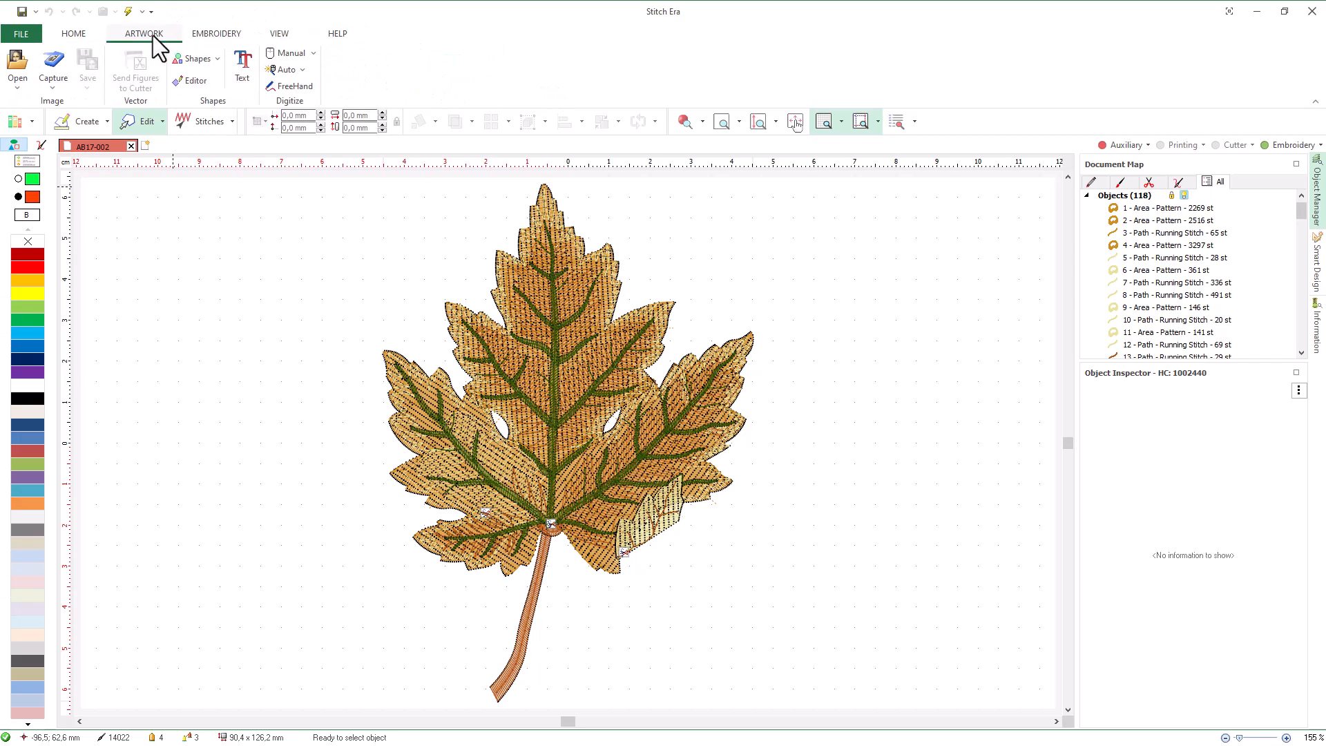
{"action": "left_click", "coordinate": [22, 87]}
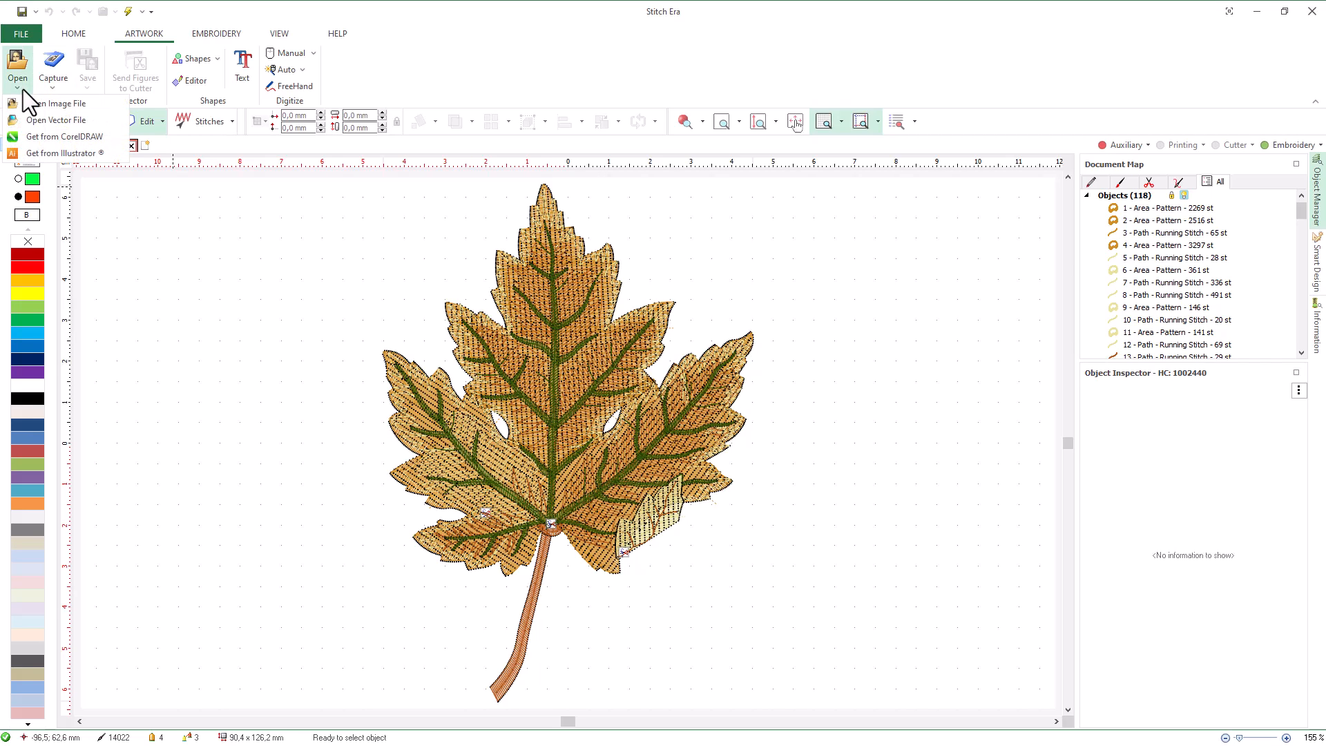
{"action": "left_click", "coordinate": [23, 91]}
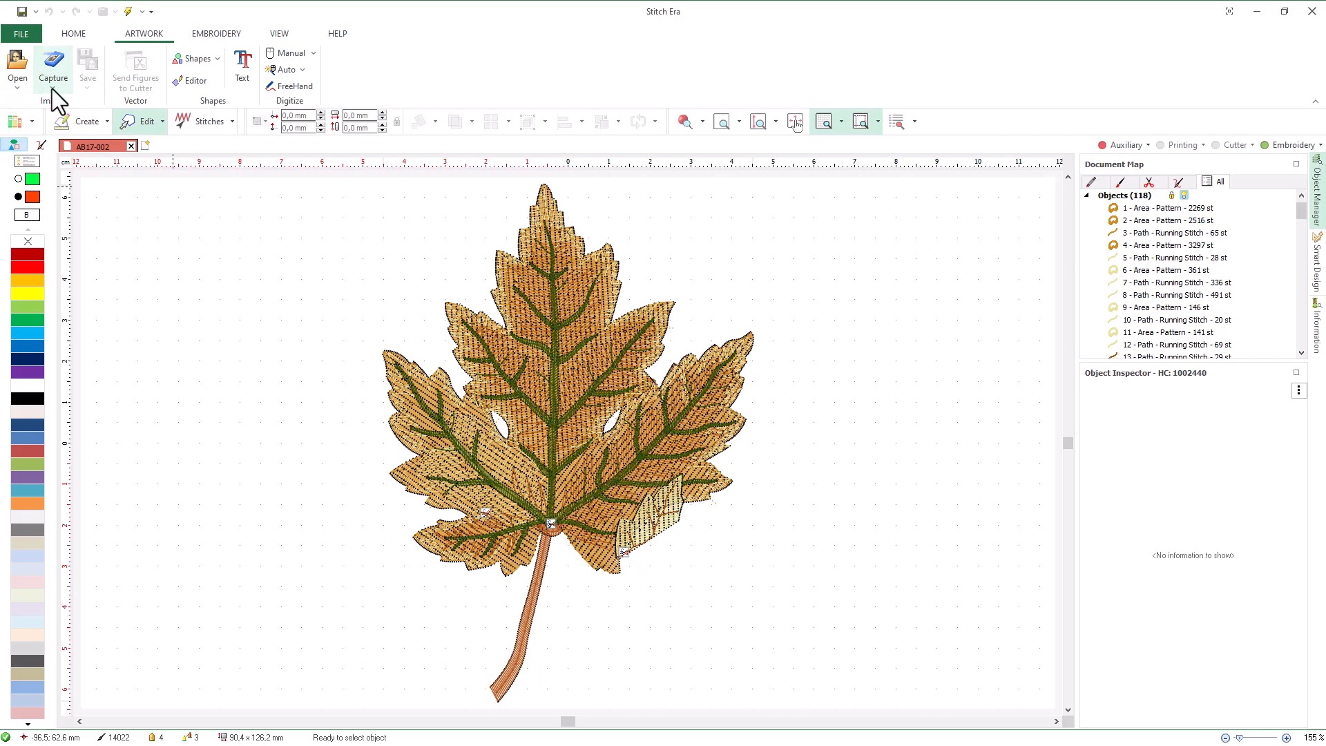
{"action": "left_click", "coordinate": [221, 60]}
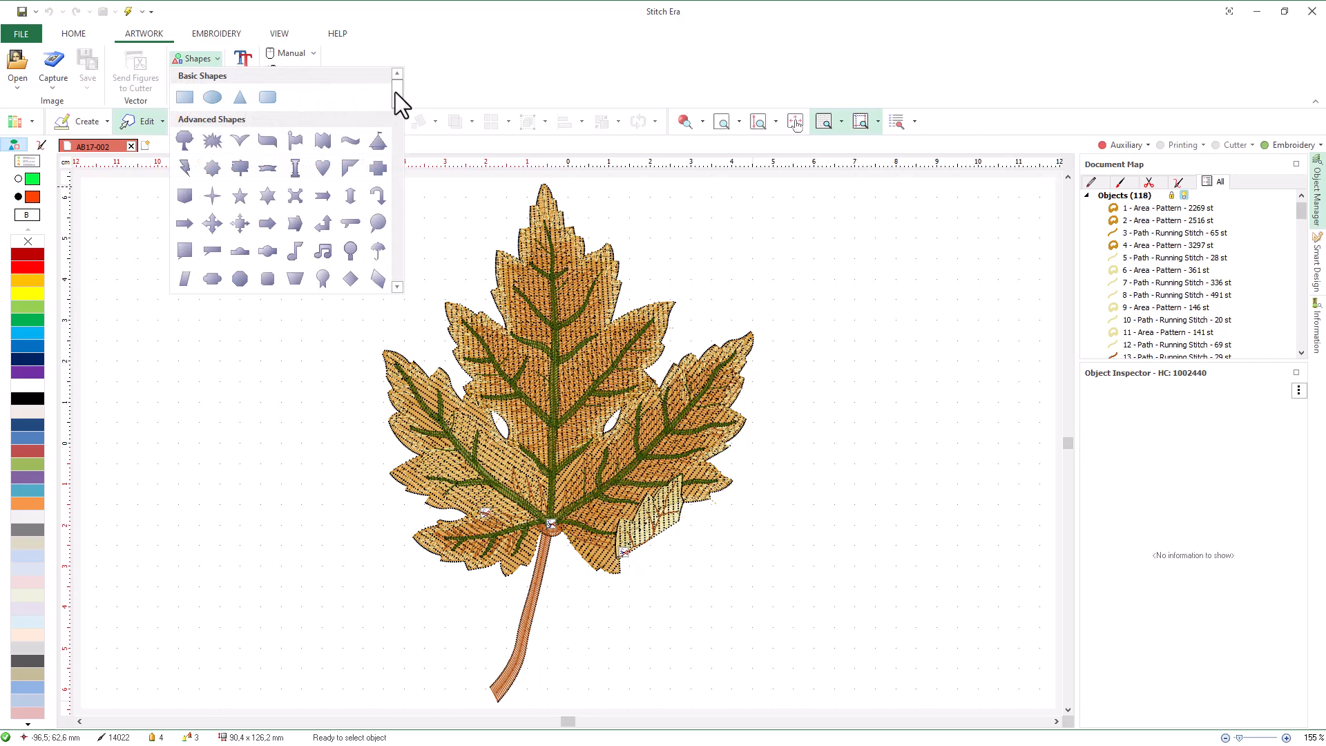
{"action": "left_click_drag", "start_coordinate": [399, 93], "coordinate": [401, 235]}
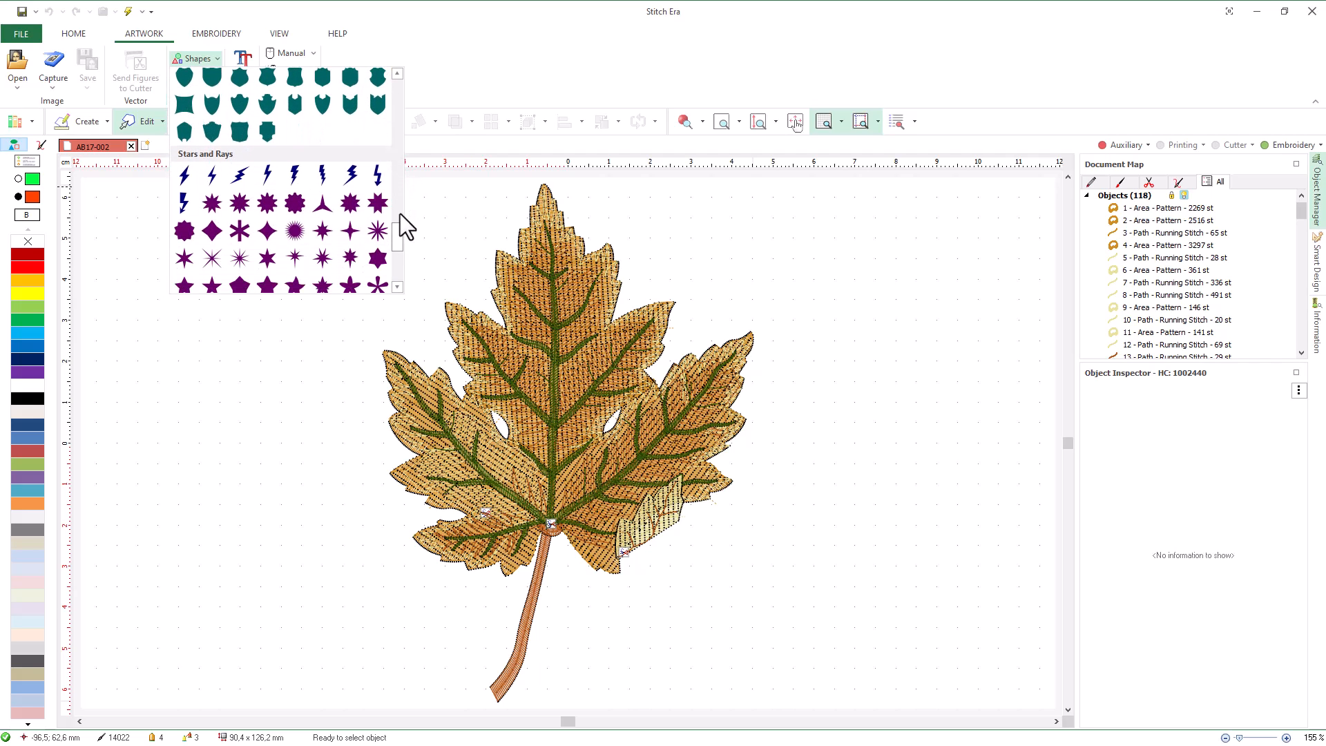
{"action": "left_click", "coordinate": [437, 89]}
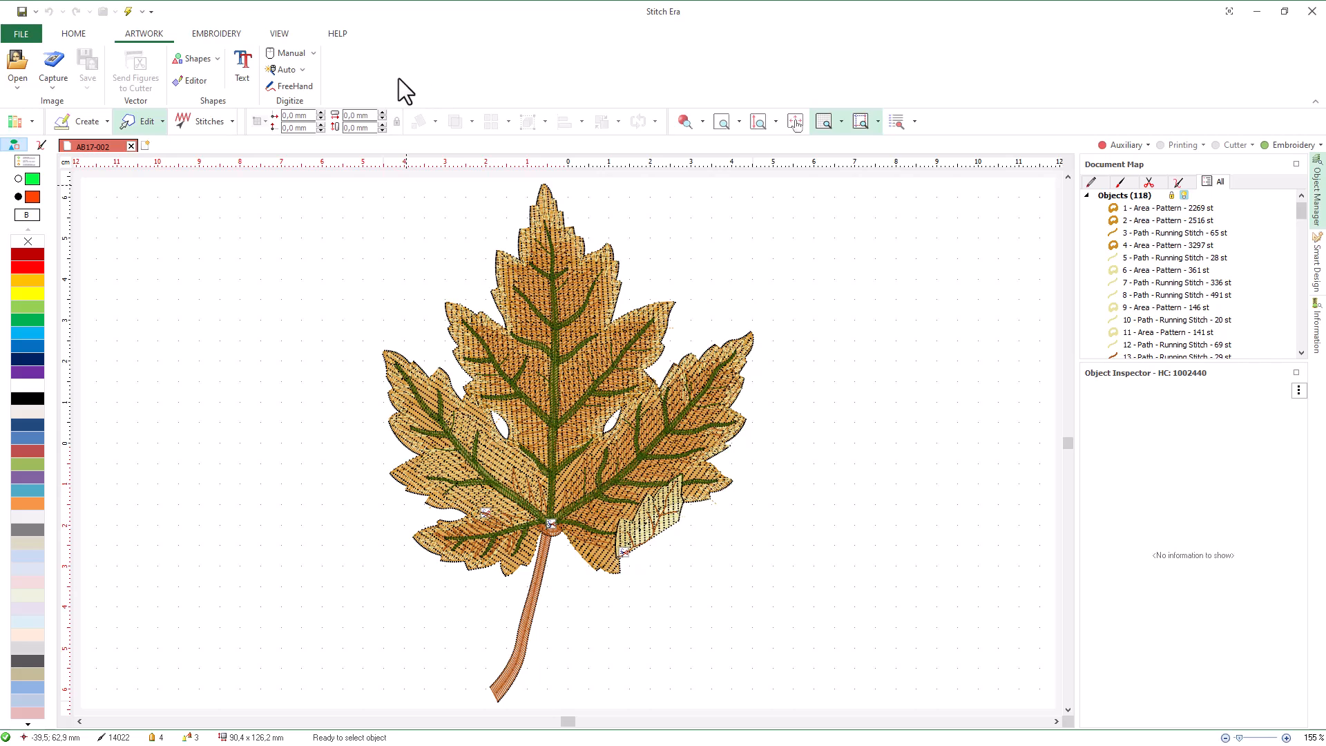
Step: Look through the stitch types offered for Path, Column, Uniform Area and Turning Area embroidery objects
{"action": "left_click", "coordinate": [216, 33]}
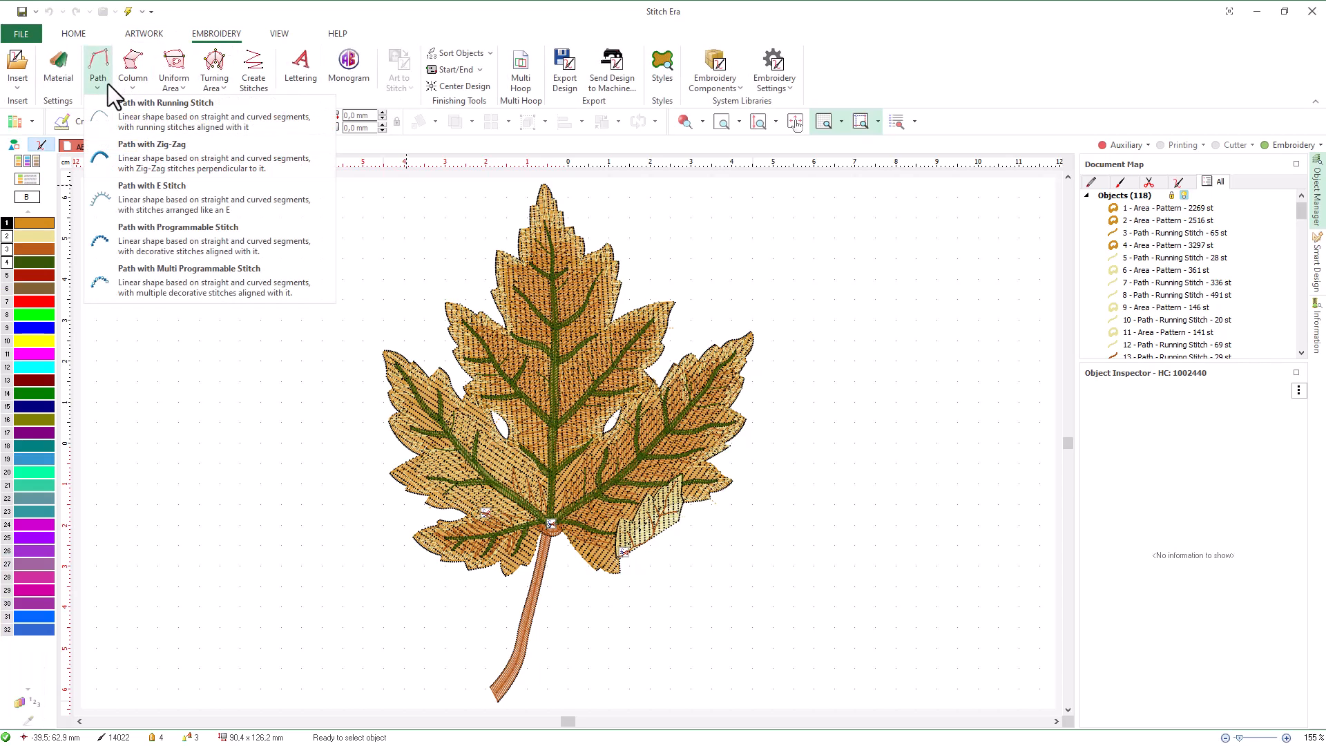
{"action": "left_click", "coordinate": [126, 85]}
{"action": "left_click", "coordinate": [168, 85]}
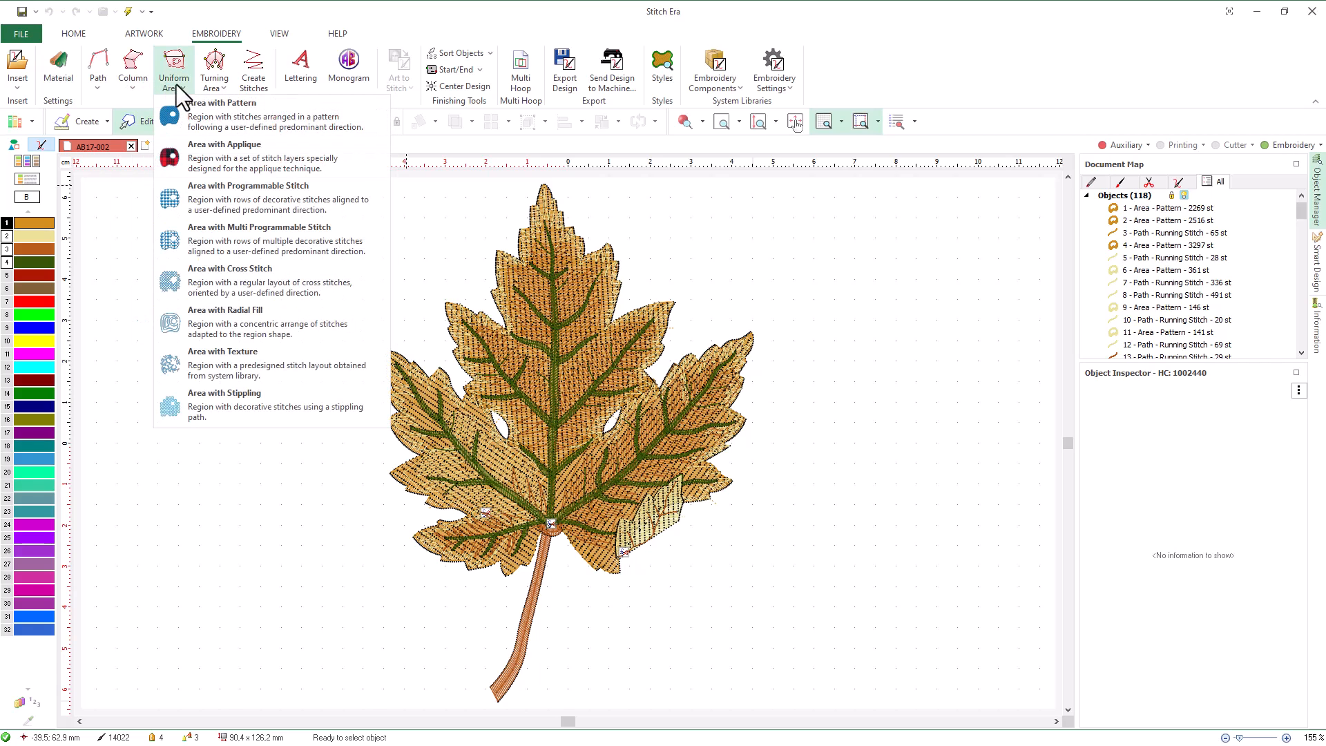
{"action": "left_click", "coordinate": [211, 84]}
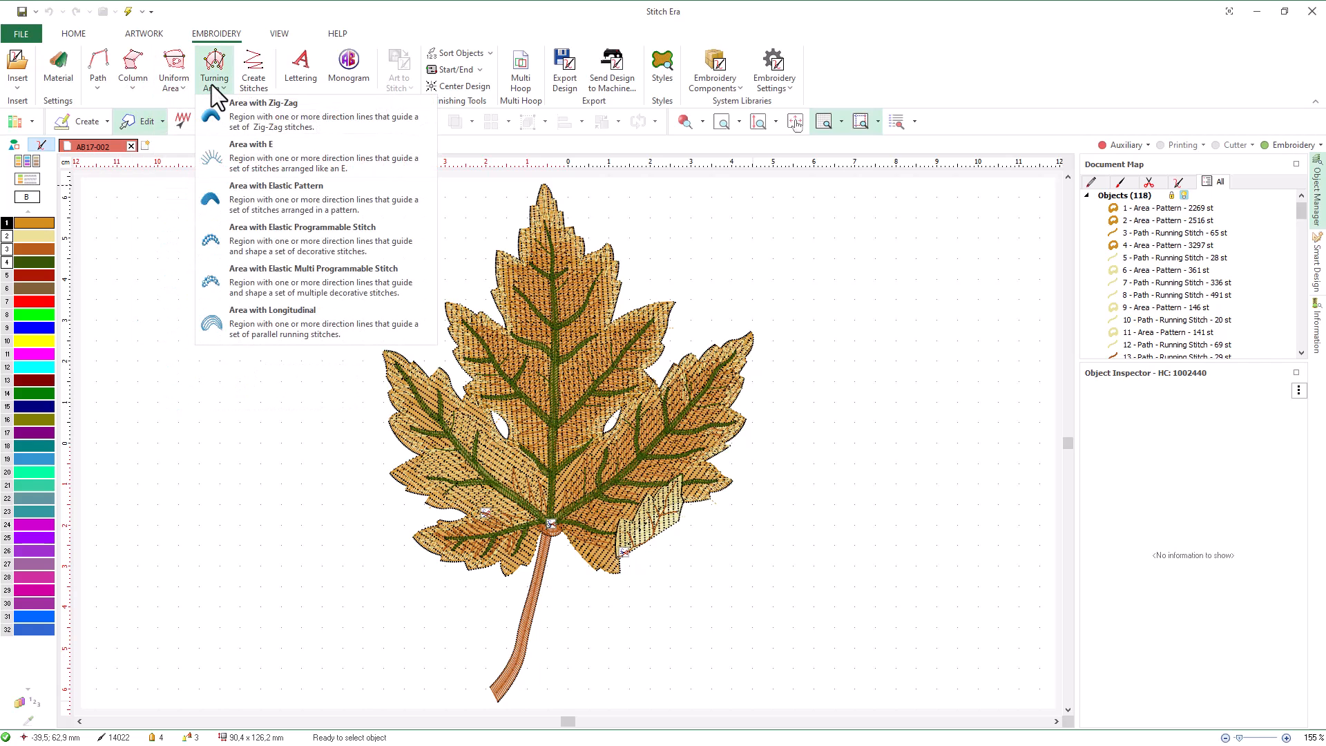
{"action": "left_click", "coordinate": [136, 82]}
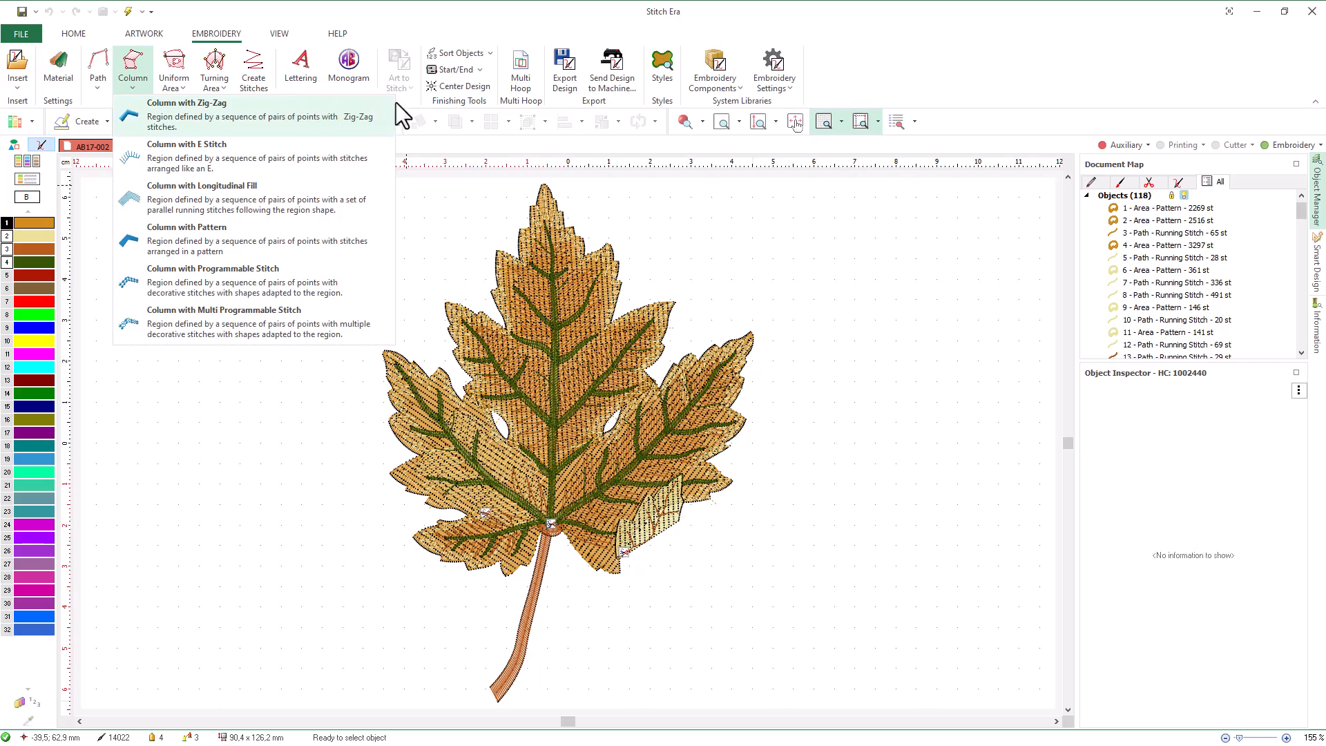
{"action": "left_click", "coordinate": [458, 40]}
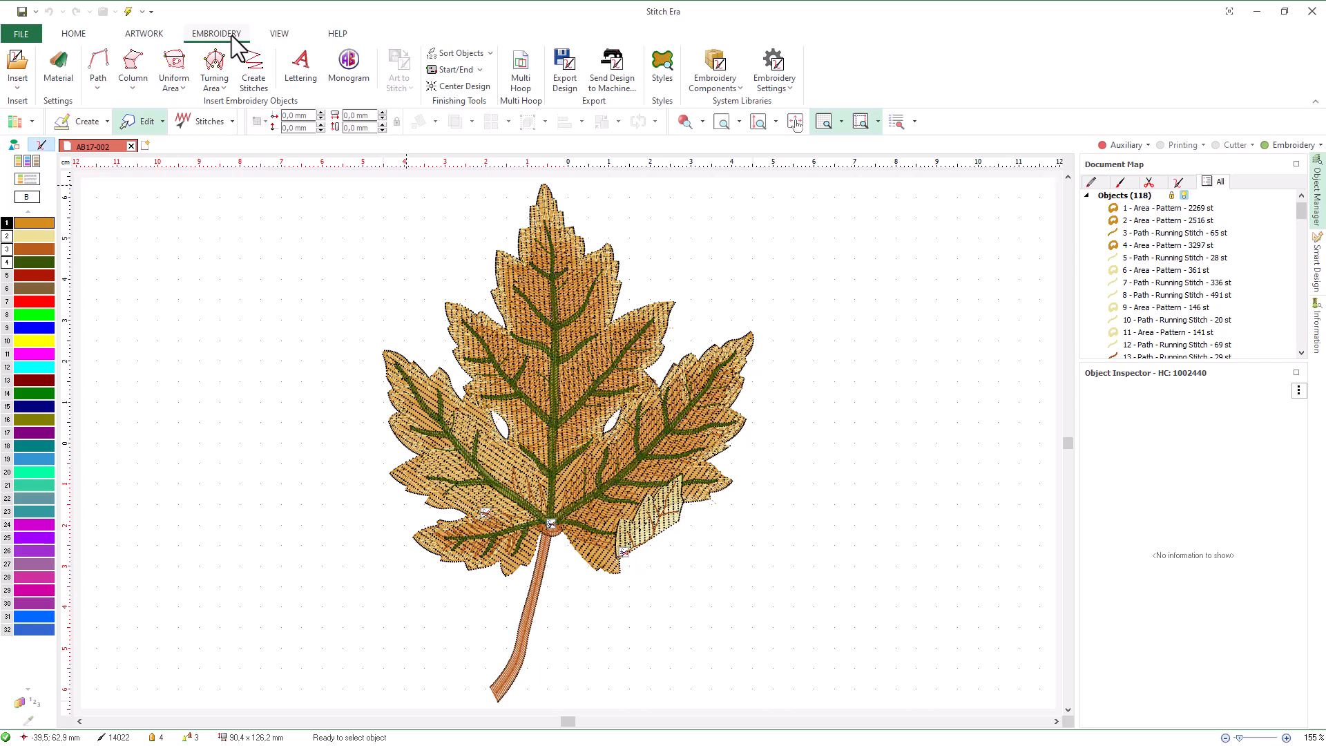
Step: Switch the rulers, scroll bars and autoscroll off and back on for the design view
{"action": "left_click", "coordinate": [271, 36]}
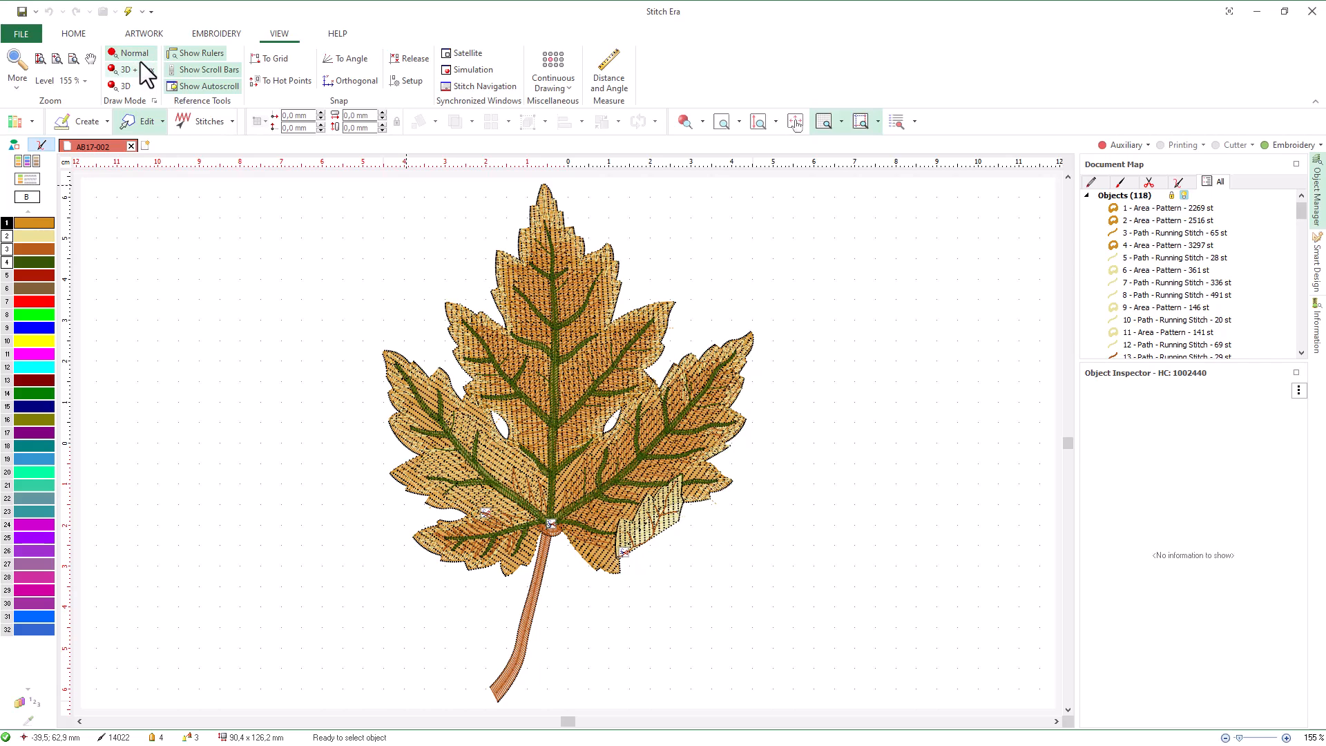
{"action": "left_click", "coordinate": [213, 72]}
{"action": "left_click", "coordinate": [211, 58]}
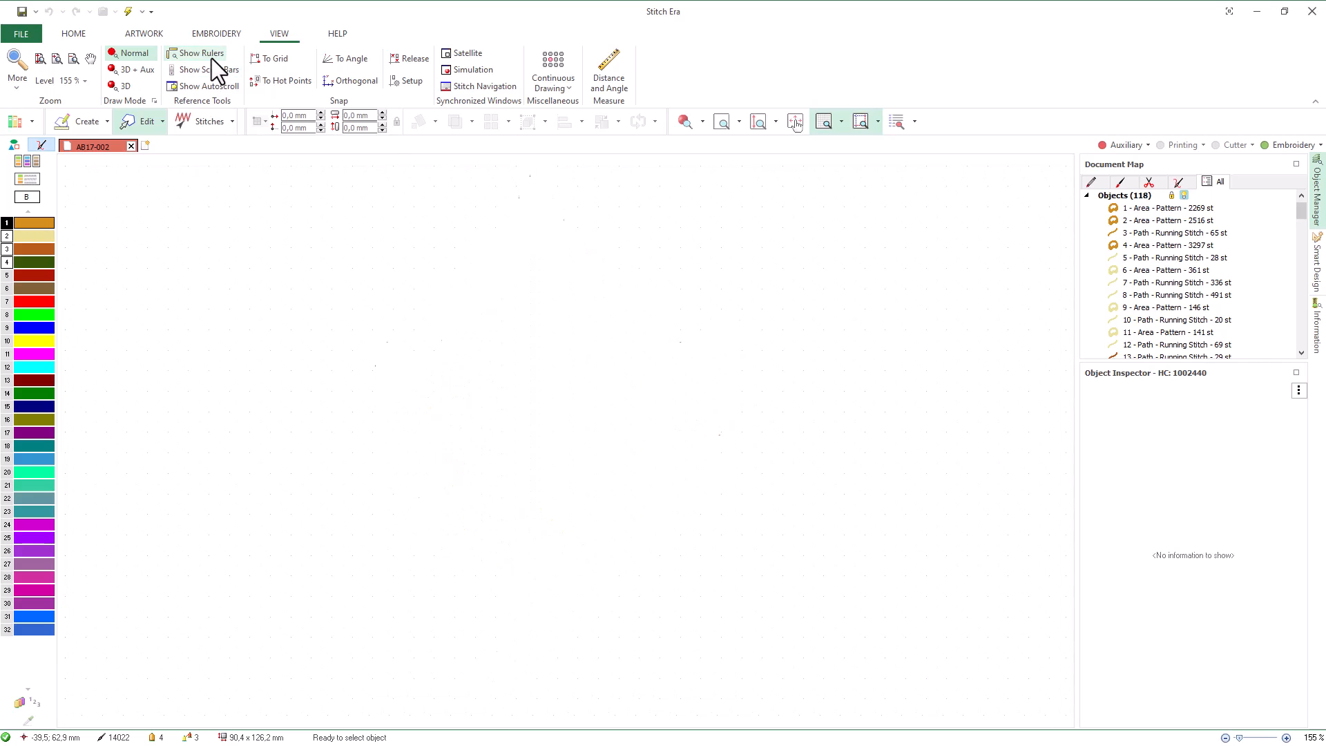
{"action": "left_click", "coordinate": [213, 58]}
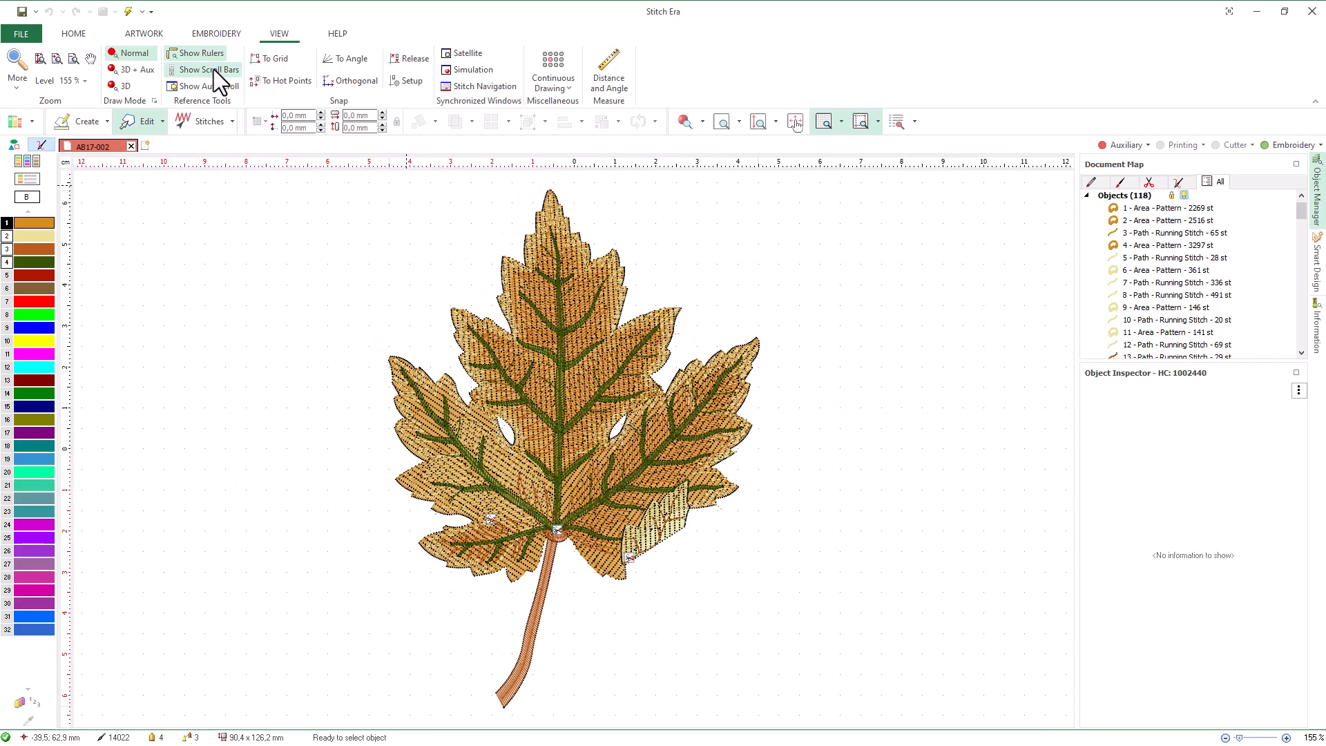
{"action": "left_click", "coordinate": [213, 69]}
{"action": "left_click", "coordinate": [217, 88]}
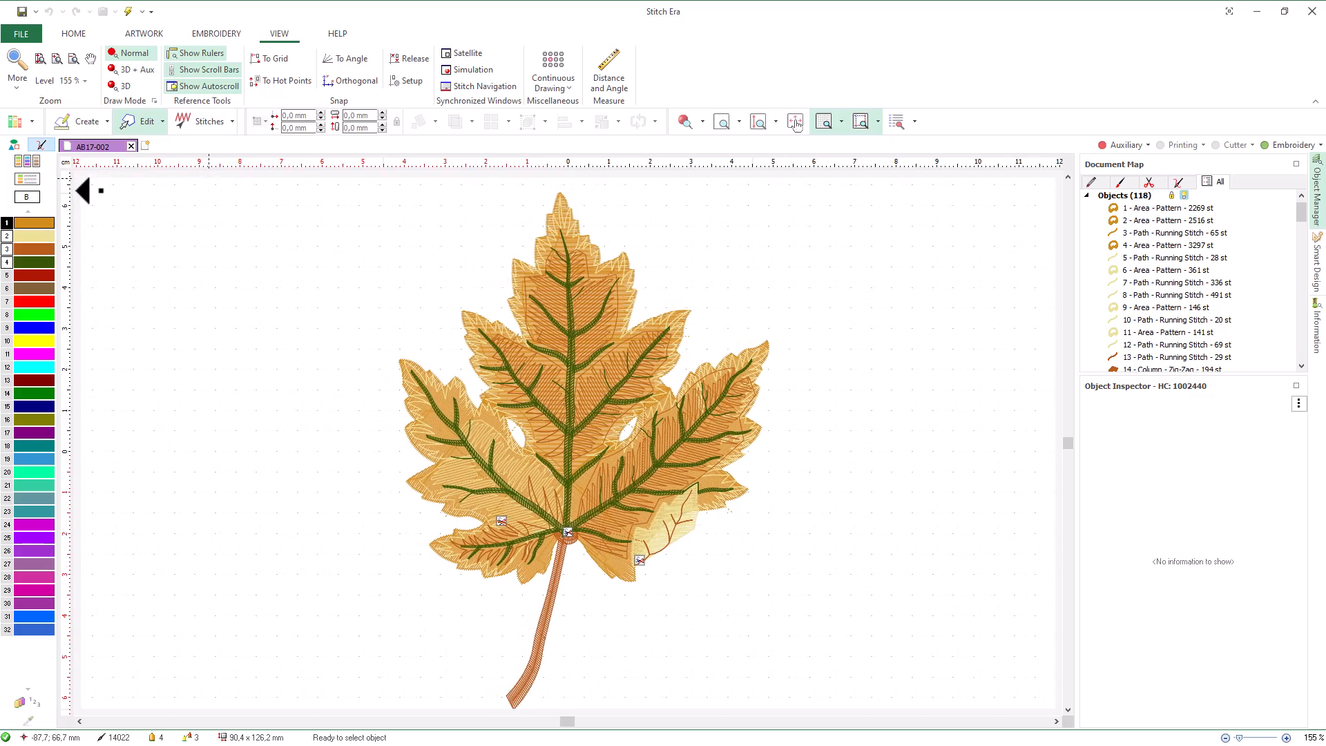
Step: Inspect the magnified leaf through the Satellite View, moving and resizing its frame over different parts, and close the Satellite View
{"action": "left_click", "coordinate": [42, 65]}
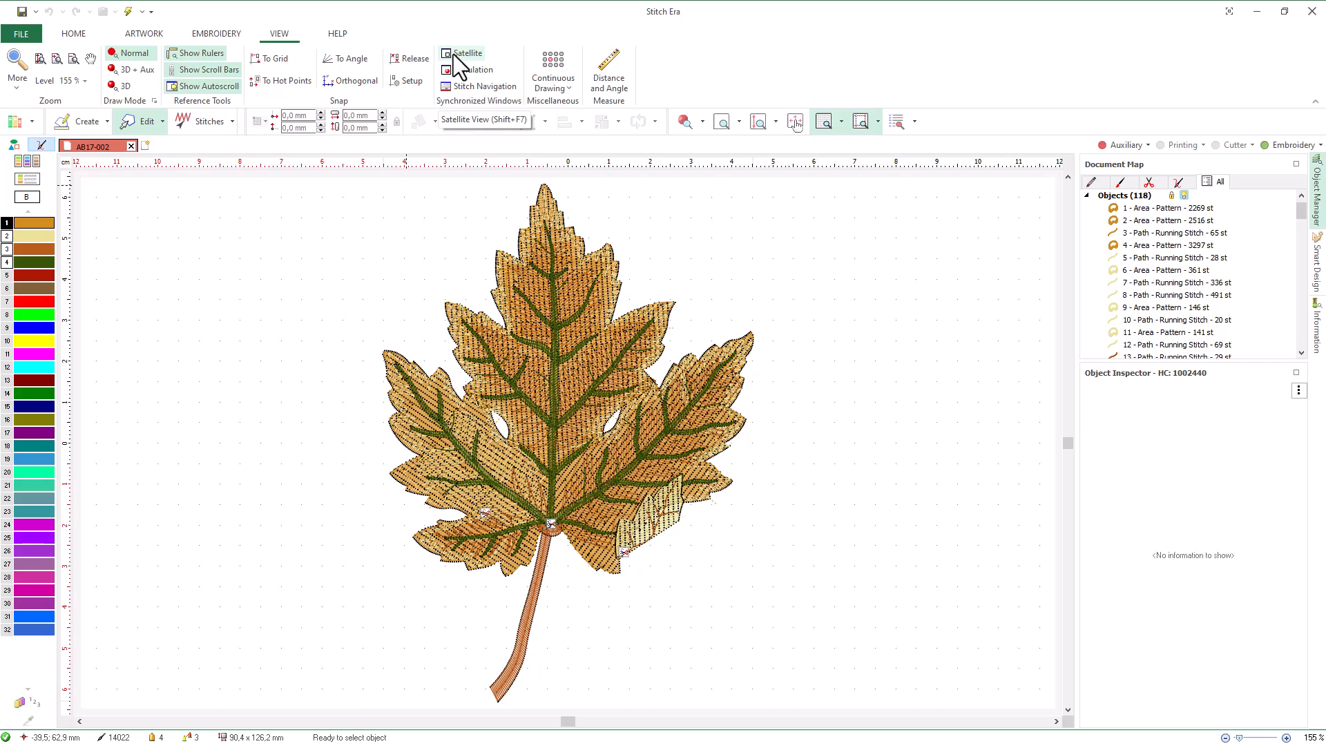
{"action": "left_click", "coordinate": [478, 51]}
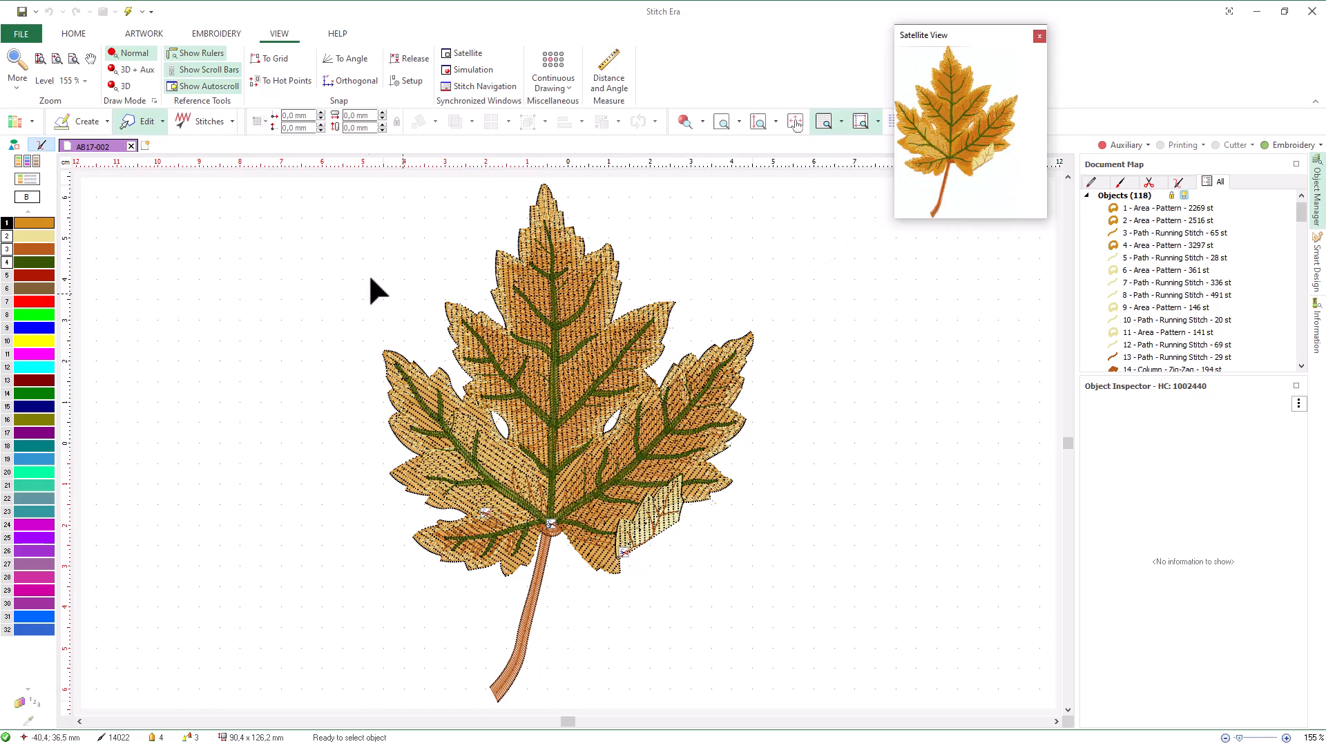
{"action": "left_click", "coordinate": [4, 56]}
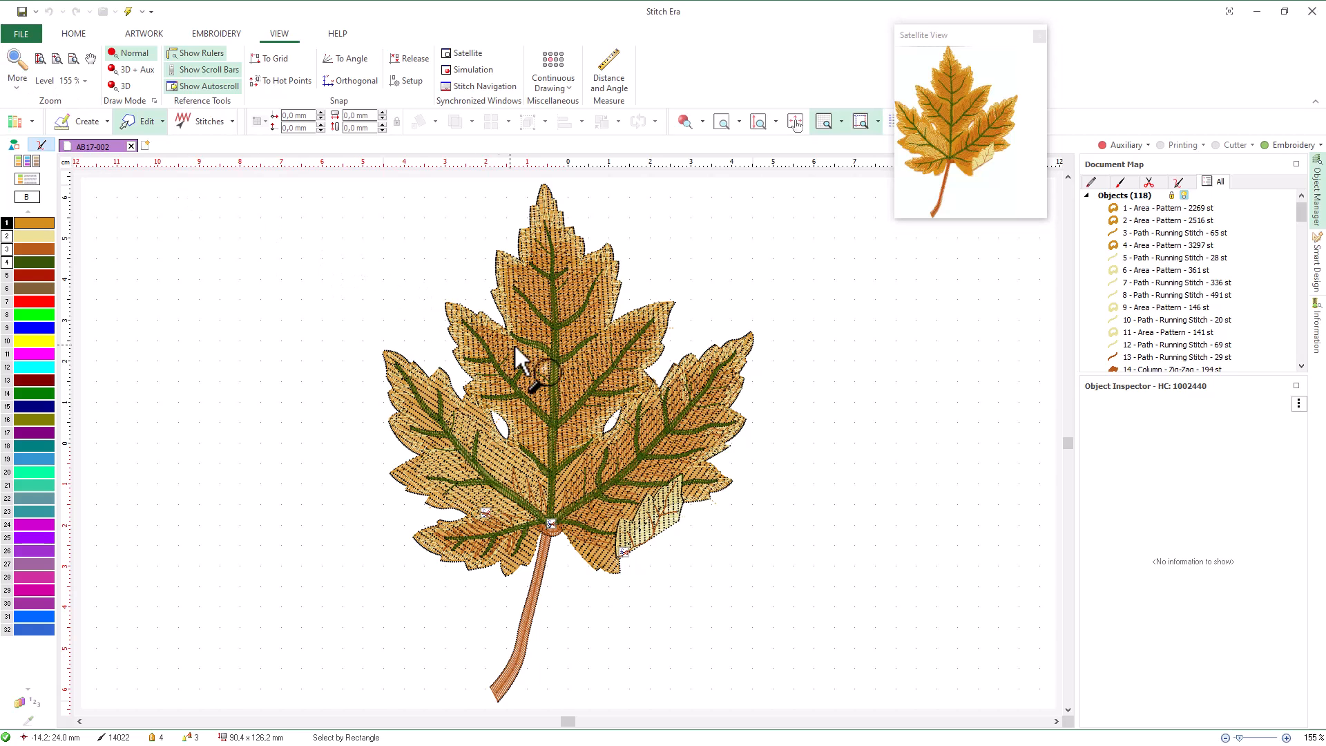
{"action": "left_click_drag", "start_coordinate": [538, 362], "coordinate": [633, 414]}
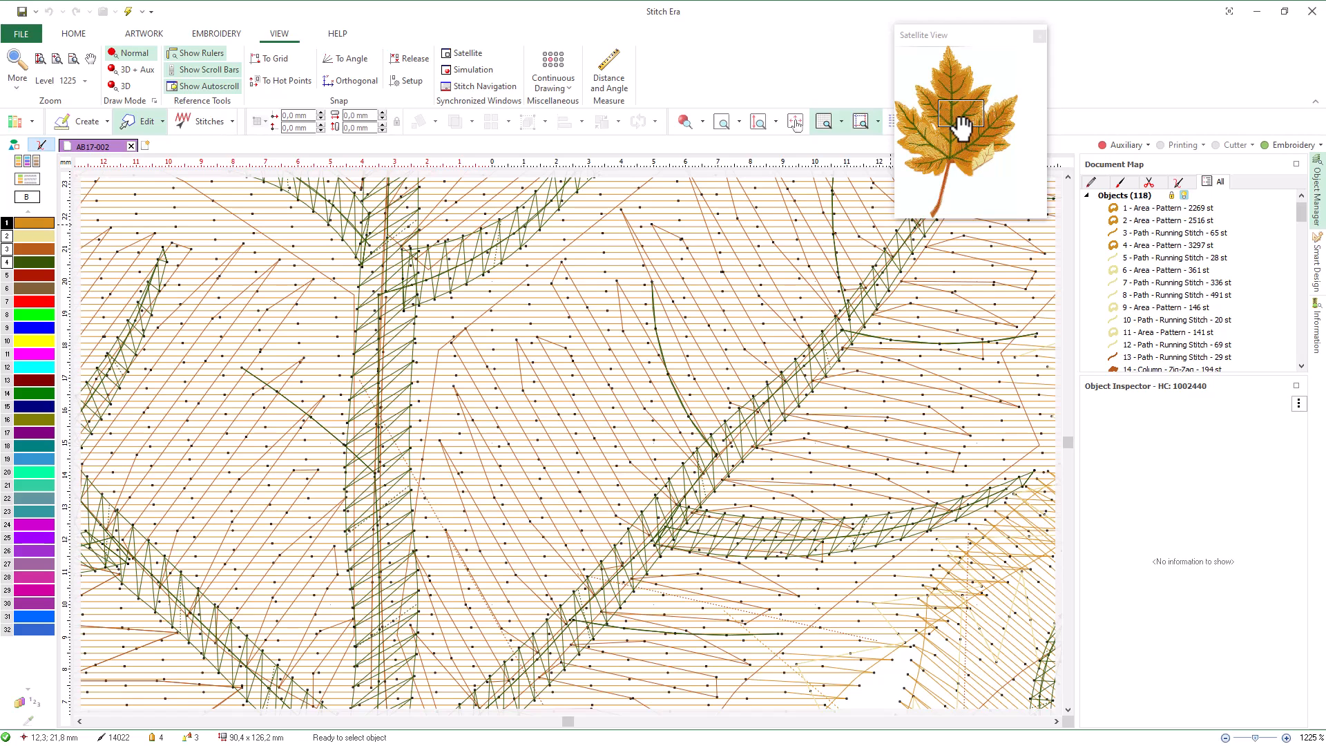
{"action": "left_click_drag", "start_coordinate": [962, 125], "coordinate": [942, 93]}
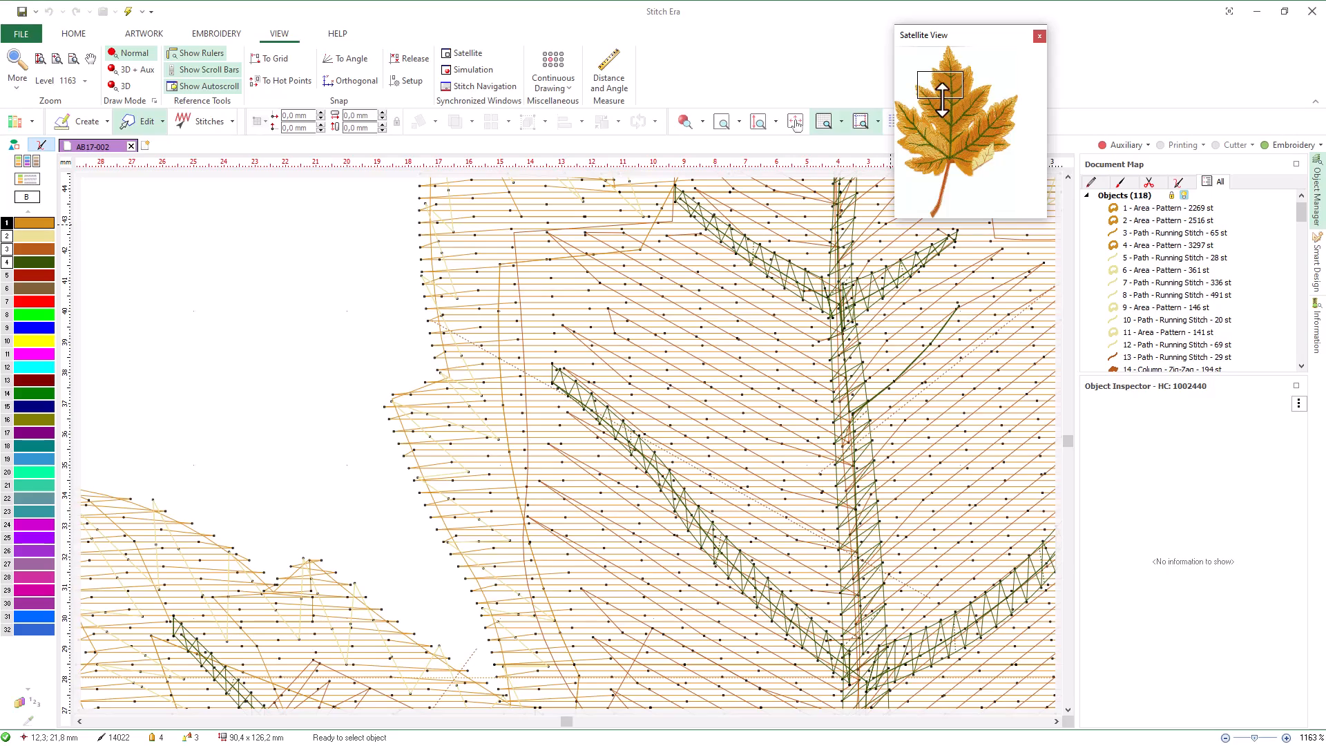
{"action": "left_click_drag", "start_coordinate": [940, 111], "coordinate": [1001, 160]}
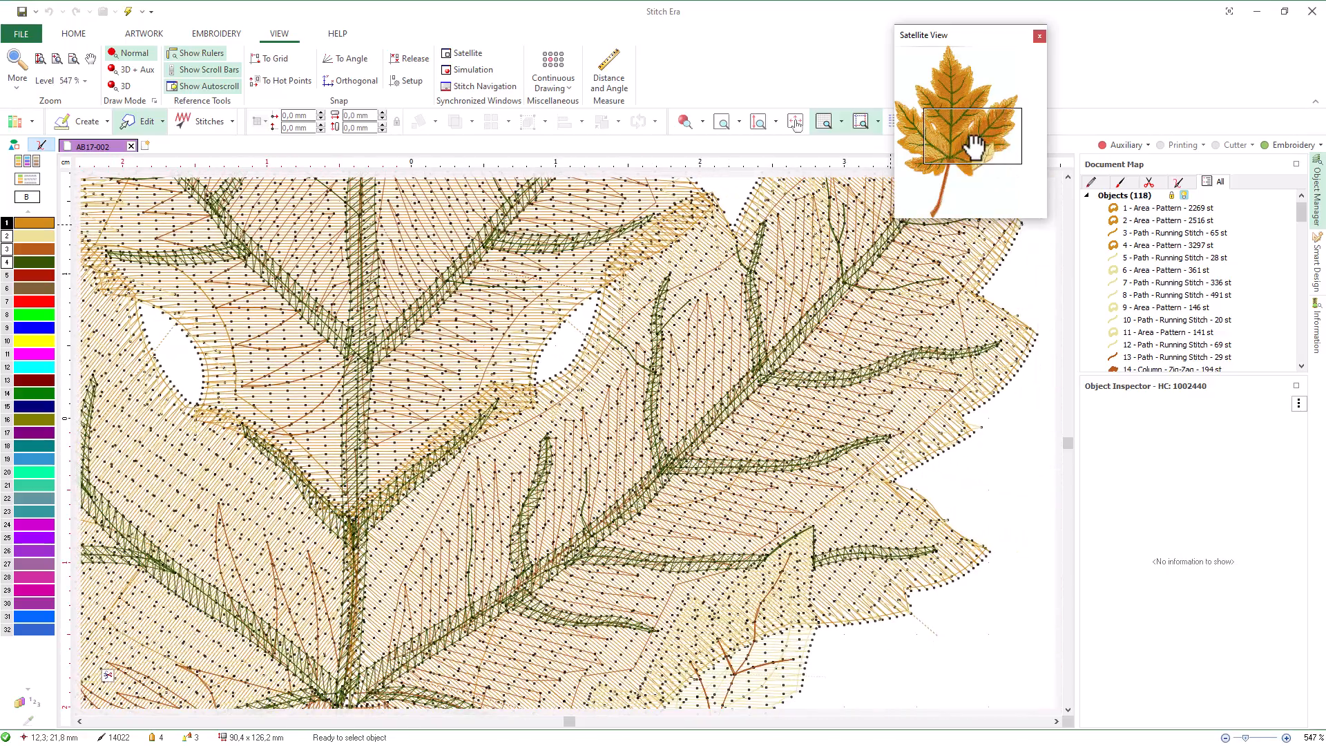
{"action": "left_click_drag", "start_coordinate": [966, 135], "coordinate": [951, 69]}
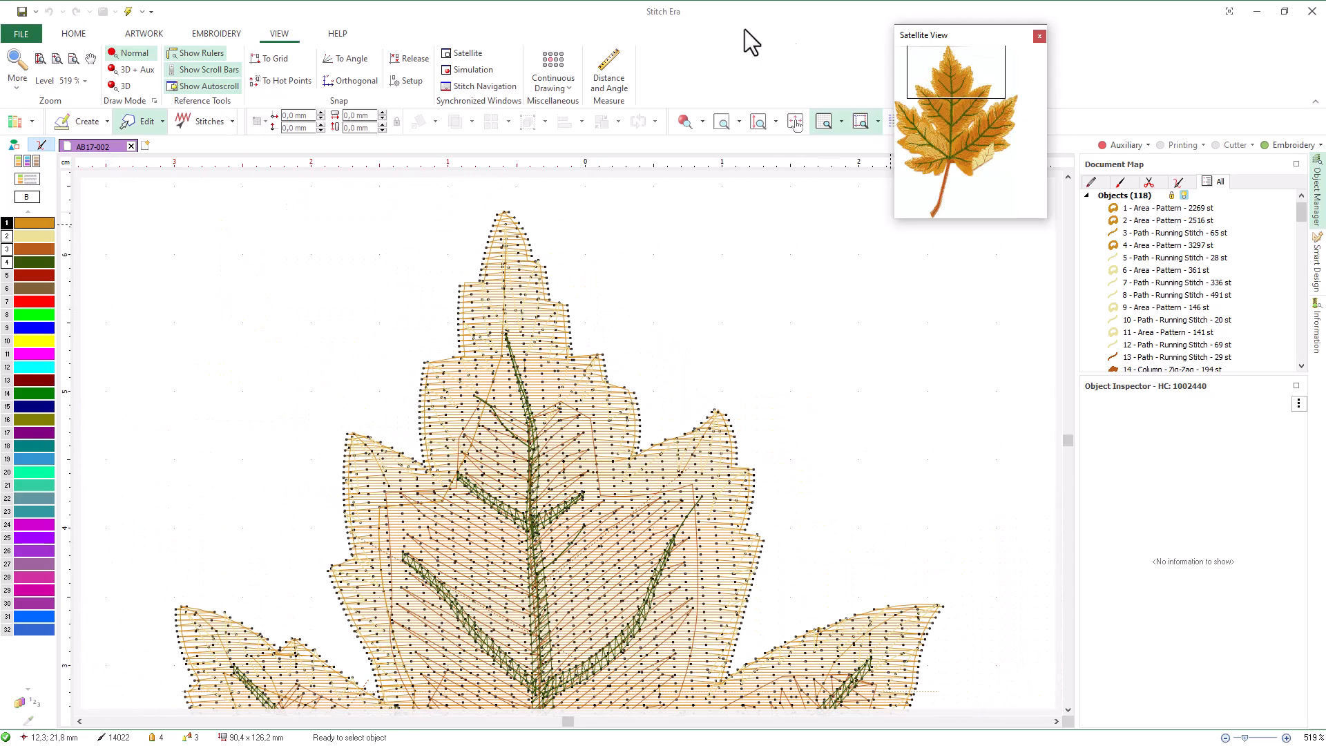
{"action": "left_click", "coordinate": [465, 53]}
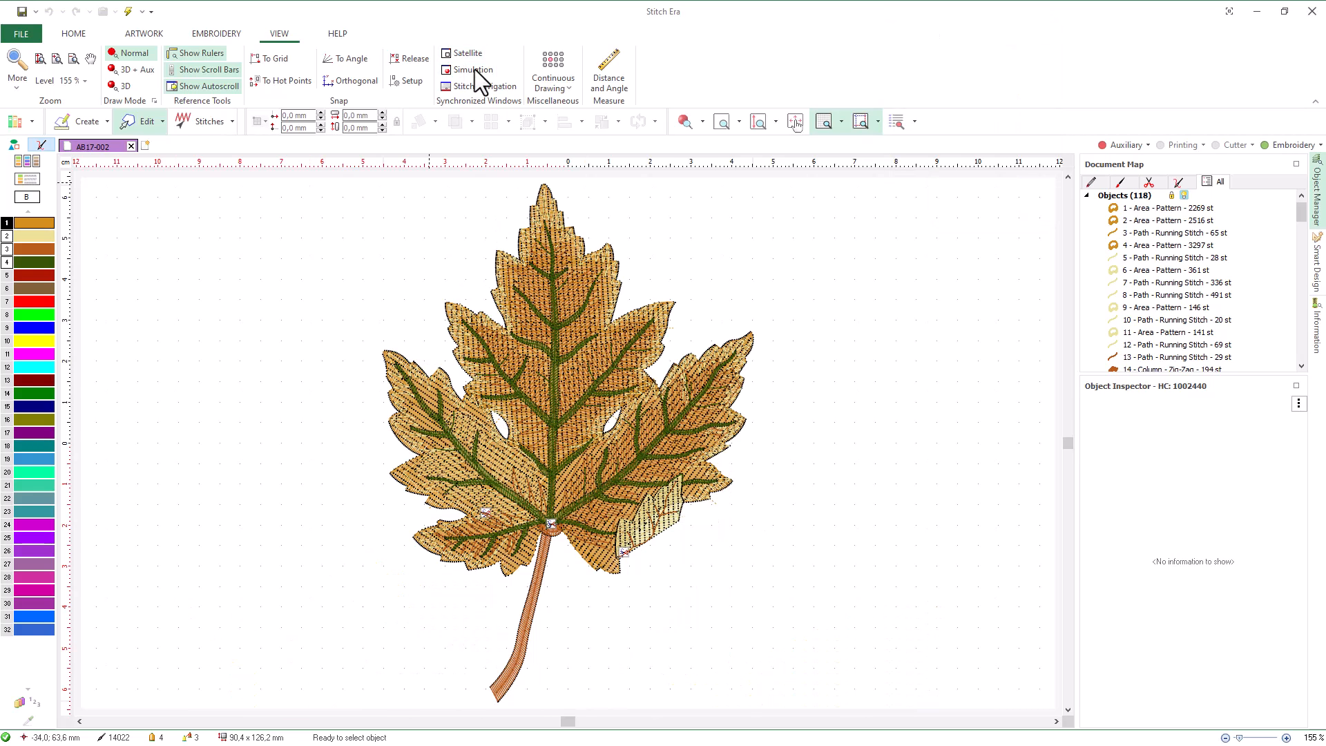
Step: Preview the leaf in the Simulation View, shrink and reposition that window, and close it
{"action": "left_click", "coordinate": [474, 69]}
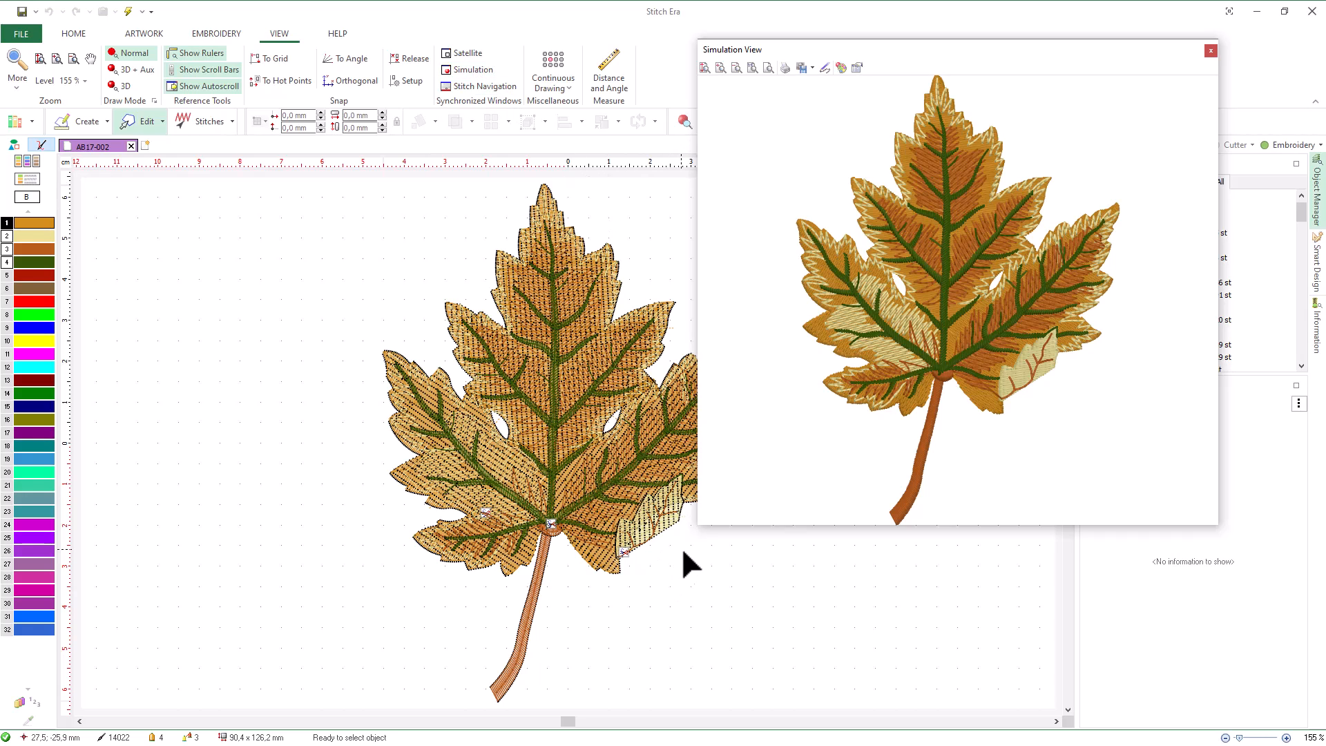
{"action": "left_click_drag", "start_coordinate": [695, 530], "coordinate": [930, 331]}
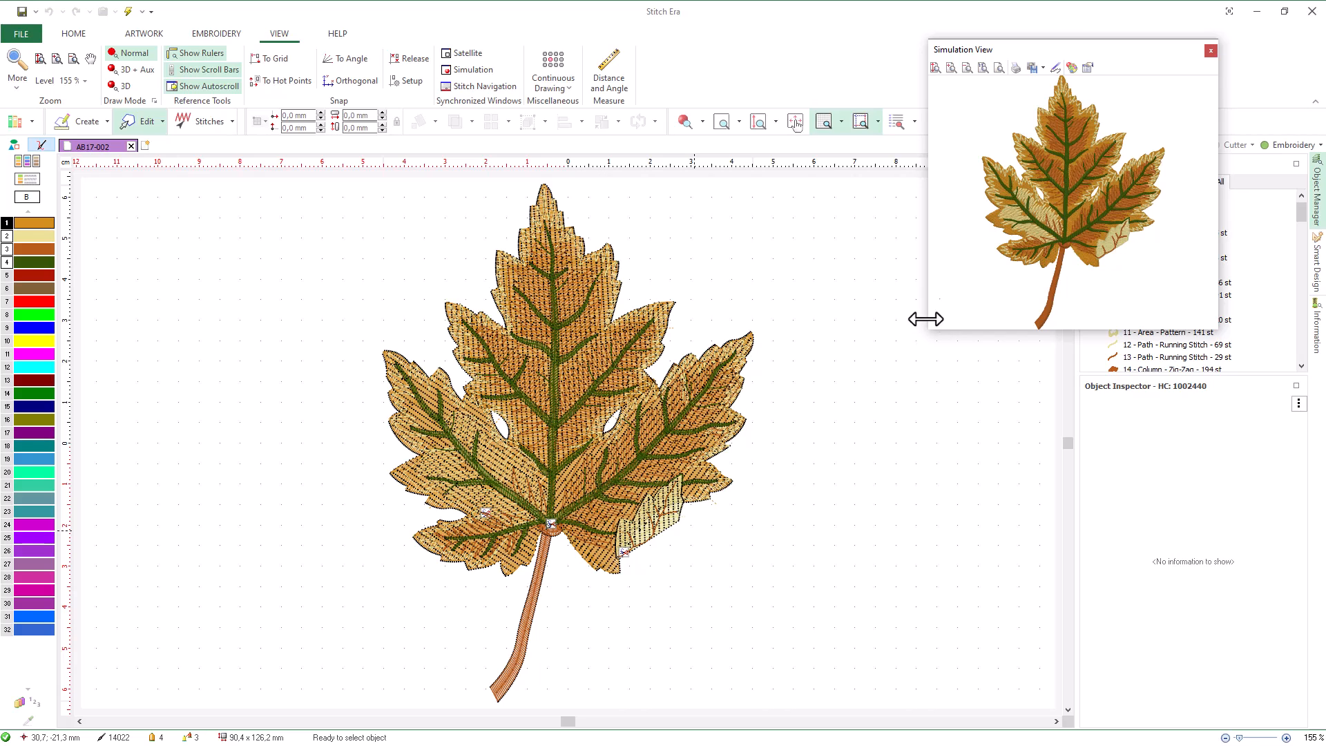
{"action": "left_click_drag", "start_coordinate": [1067, 45], "coordinate": [1150, 43]}
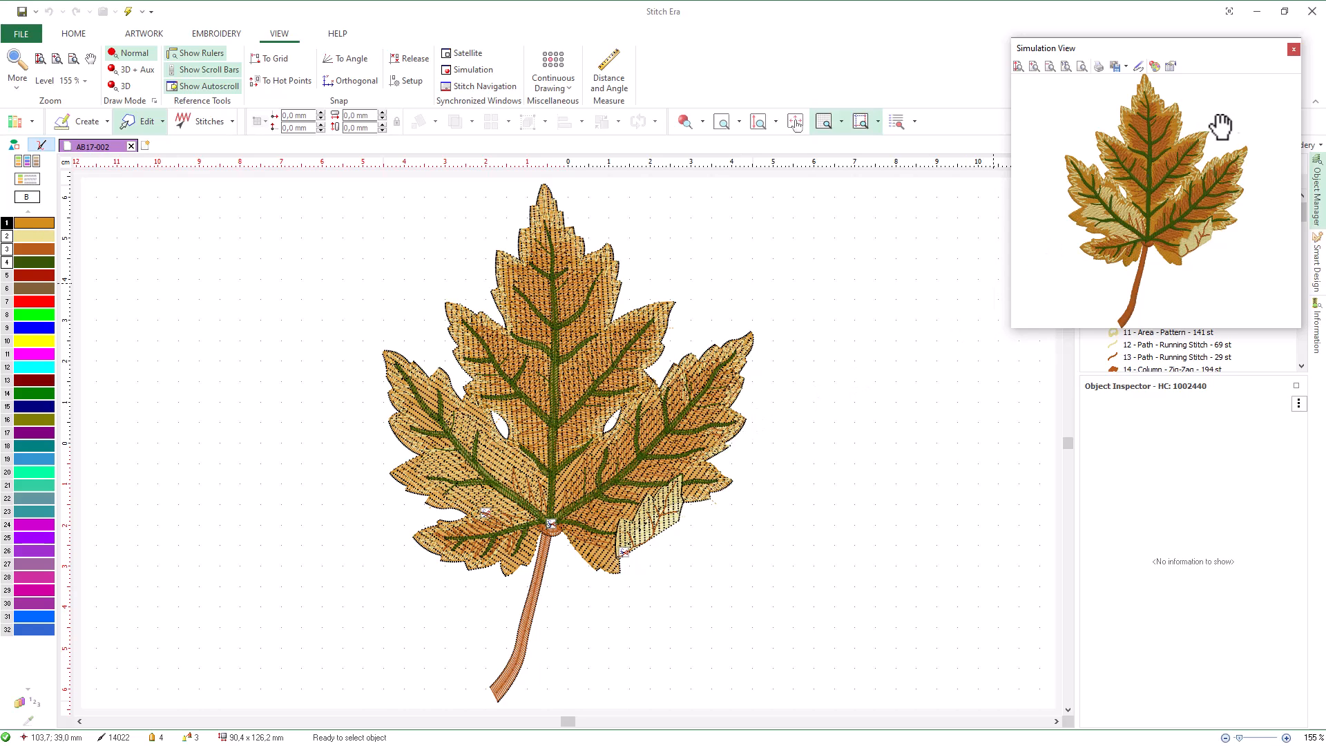
{"action": "left_click", "coordinate": [1291, 52]}
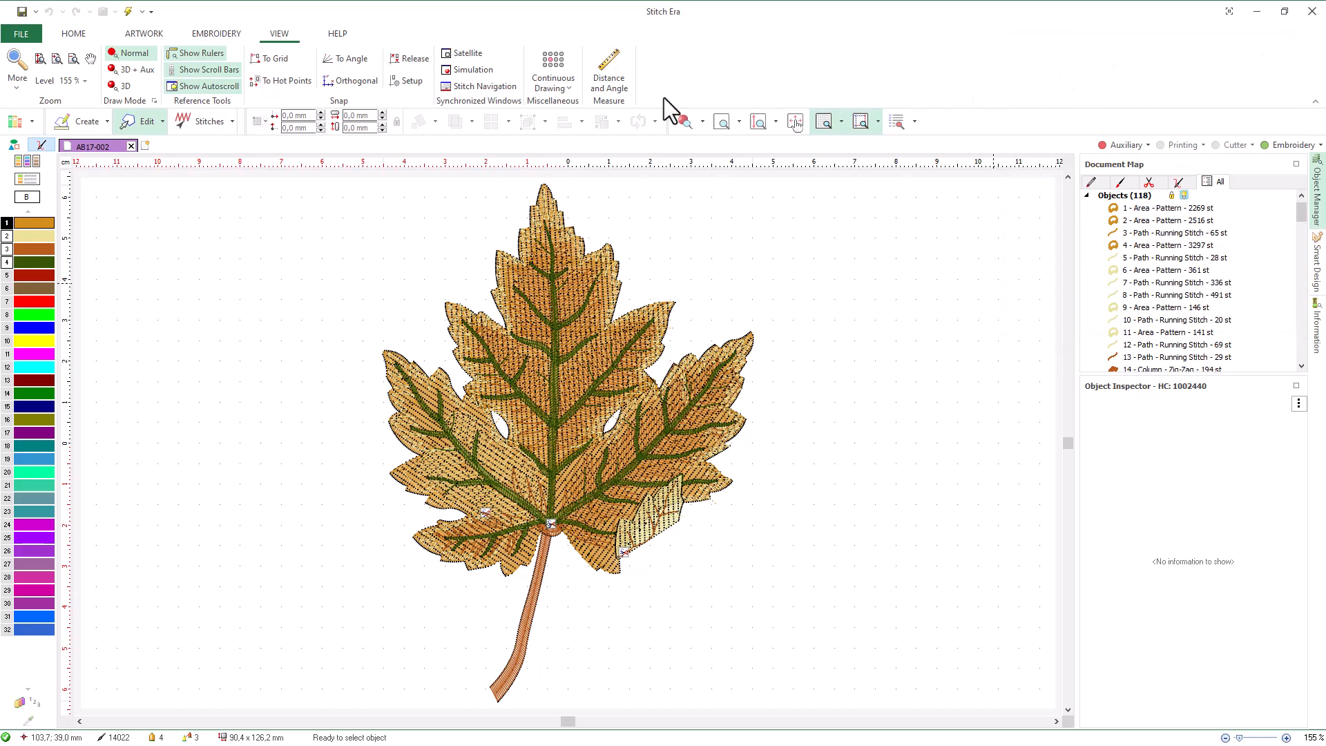
Step: Check the product, license and help commands, collapse the ribbon, and display the Embroidery commands temporarily over the workspace
{"action": "left_click", "coordinate": [338, 35]}
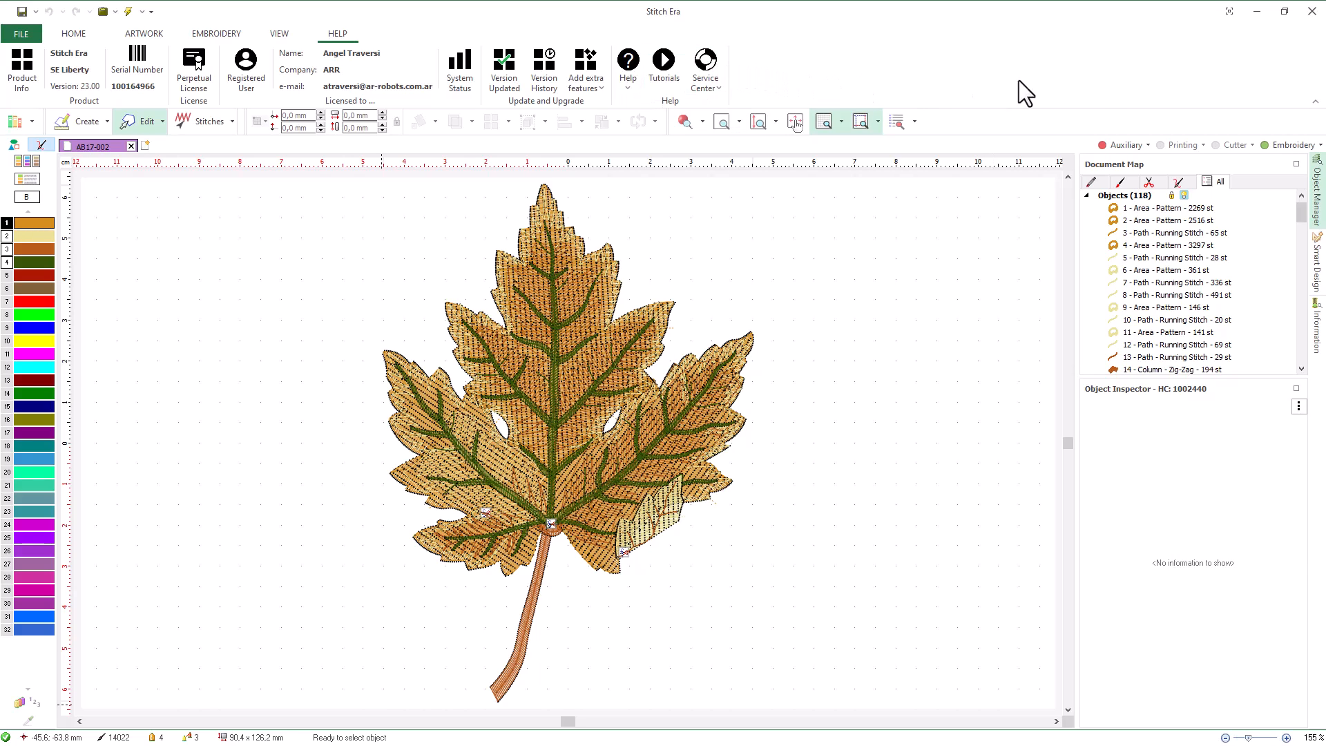
{"action": "left_click", "coordinate": [1315, 102]}
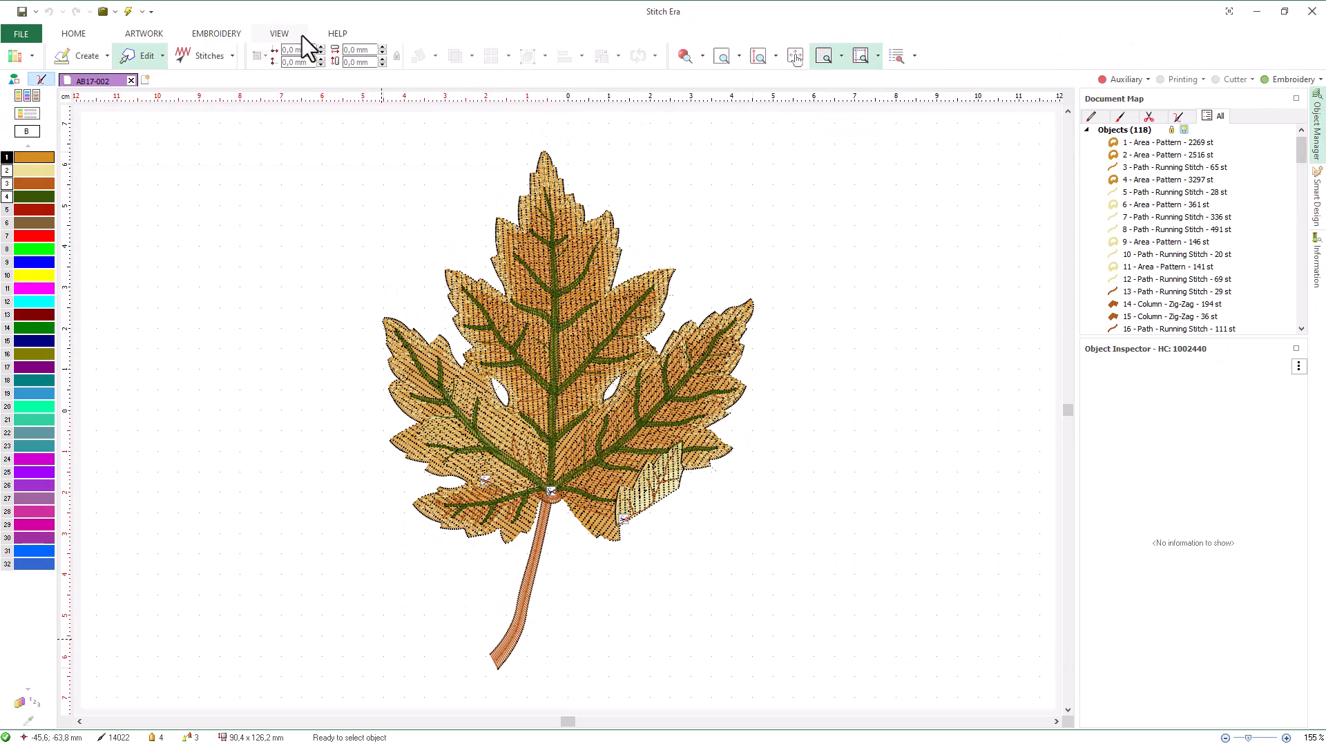
{"action": "left_click", "coordinate": [283, 36]}
{"action": "left_click", "coordinate": [226, 30]}
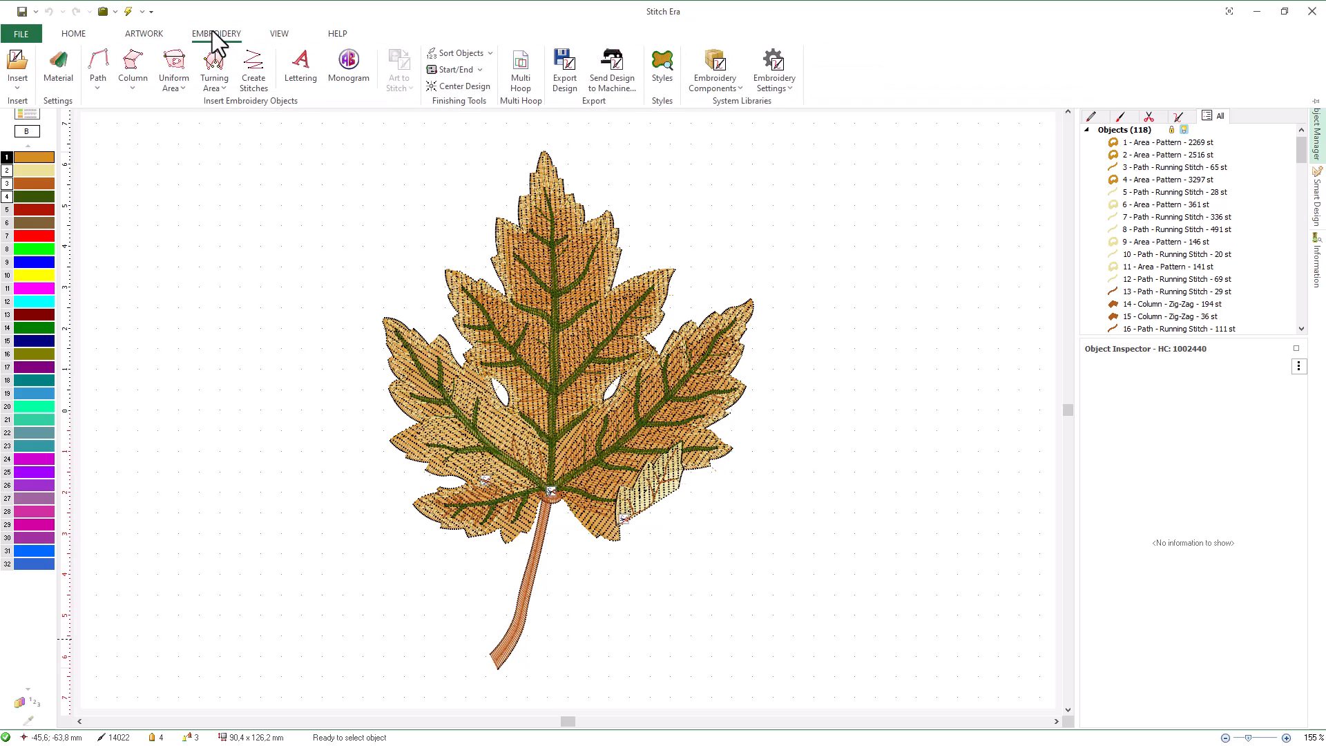
Step: Check the Artwork commands, return to the Embroidery commands, and keep the ribbon permanently expanded
{"action": "left_click", "coordinate": [145, 32]}
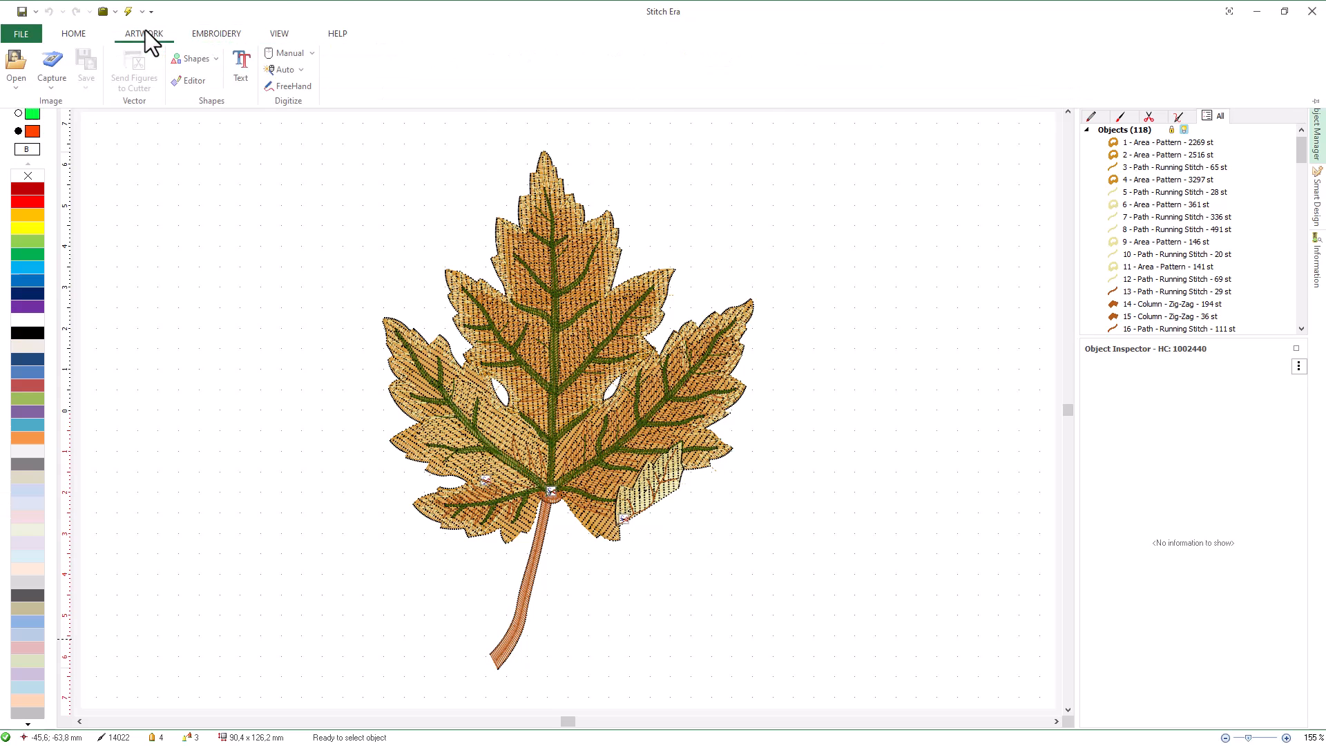
{"action": "left_click", "coordinate": [207, 35]}
{"action": "left_click", "coordinate": [1314, 101]}
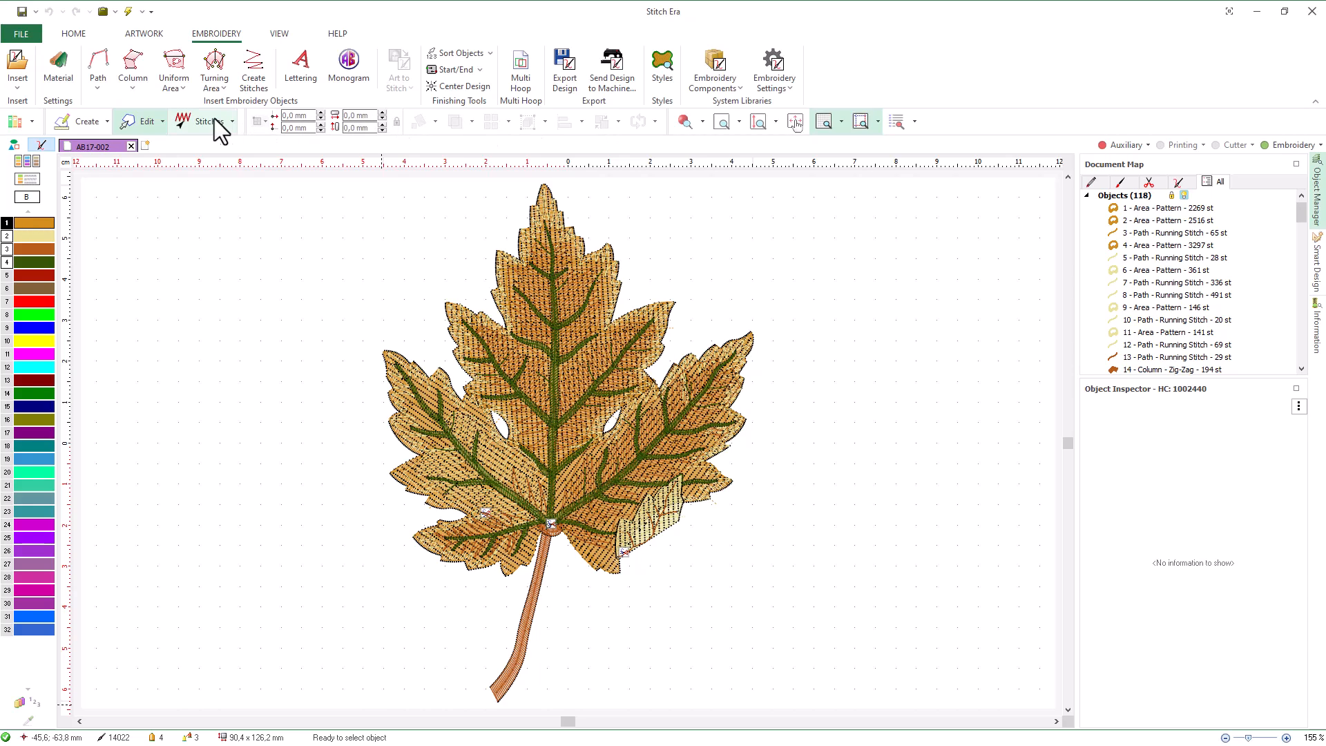
Step: Open the Catalogs window, check its Raster and Motifs sections, and close it
{"action": "left_click", "coordinate": [34, 125]}
{"action": "left_click", "coordinate": [22, 126]}
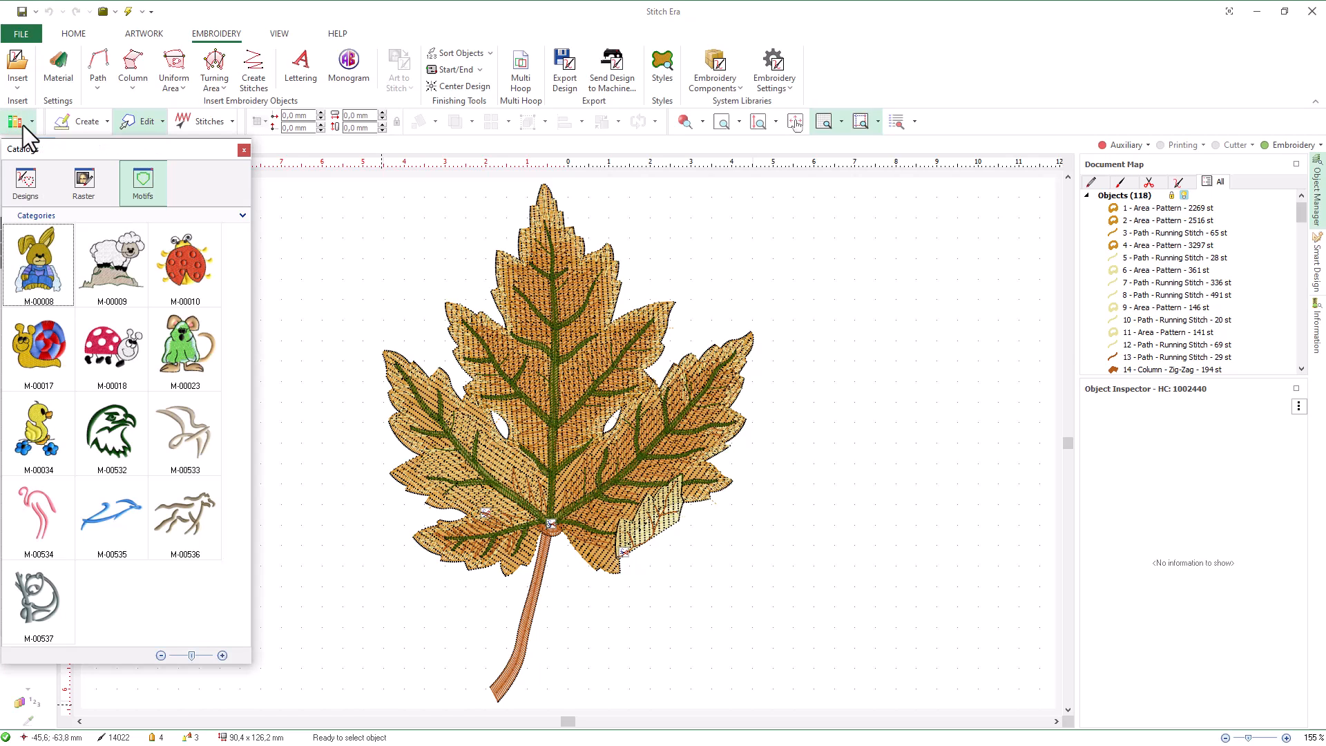
{"action": "left_click", "coordinate": [85, 183]}
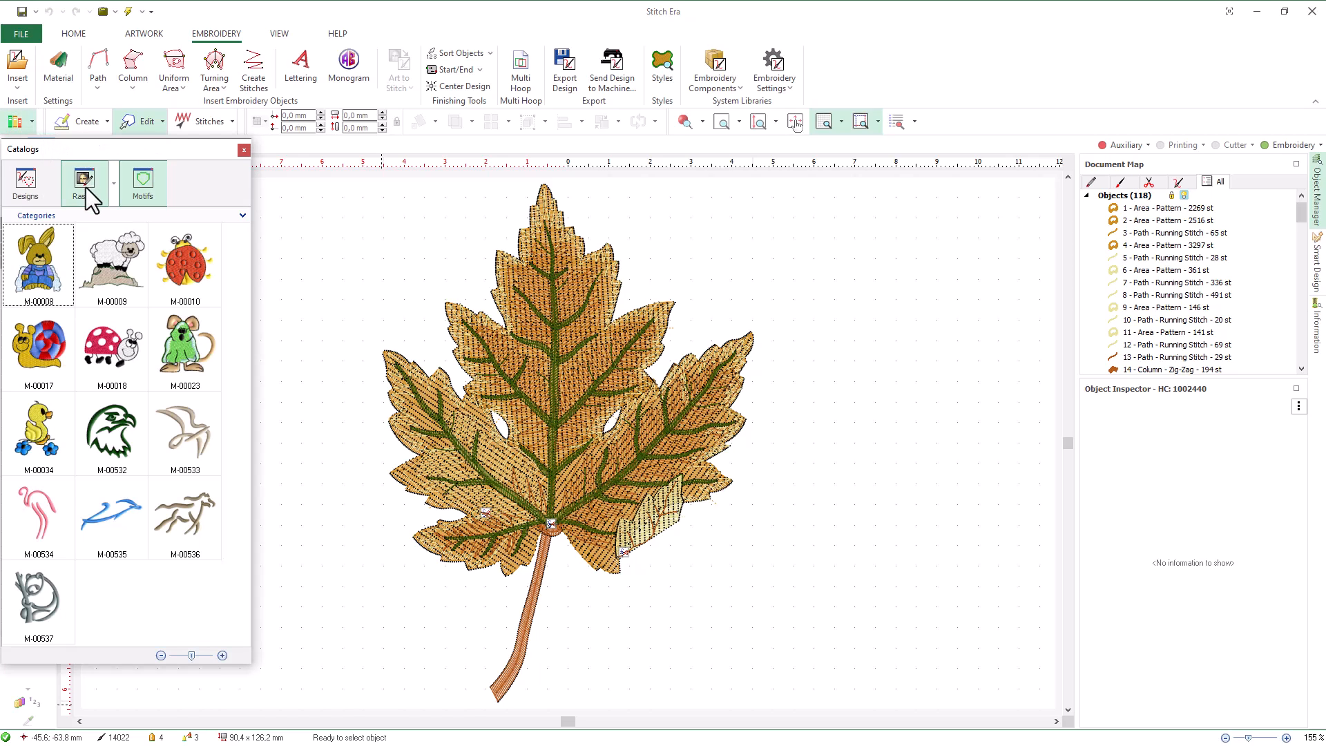
{"action": "left_click", "coordinate": [146, 196]}
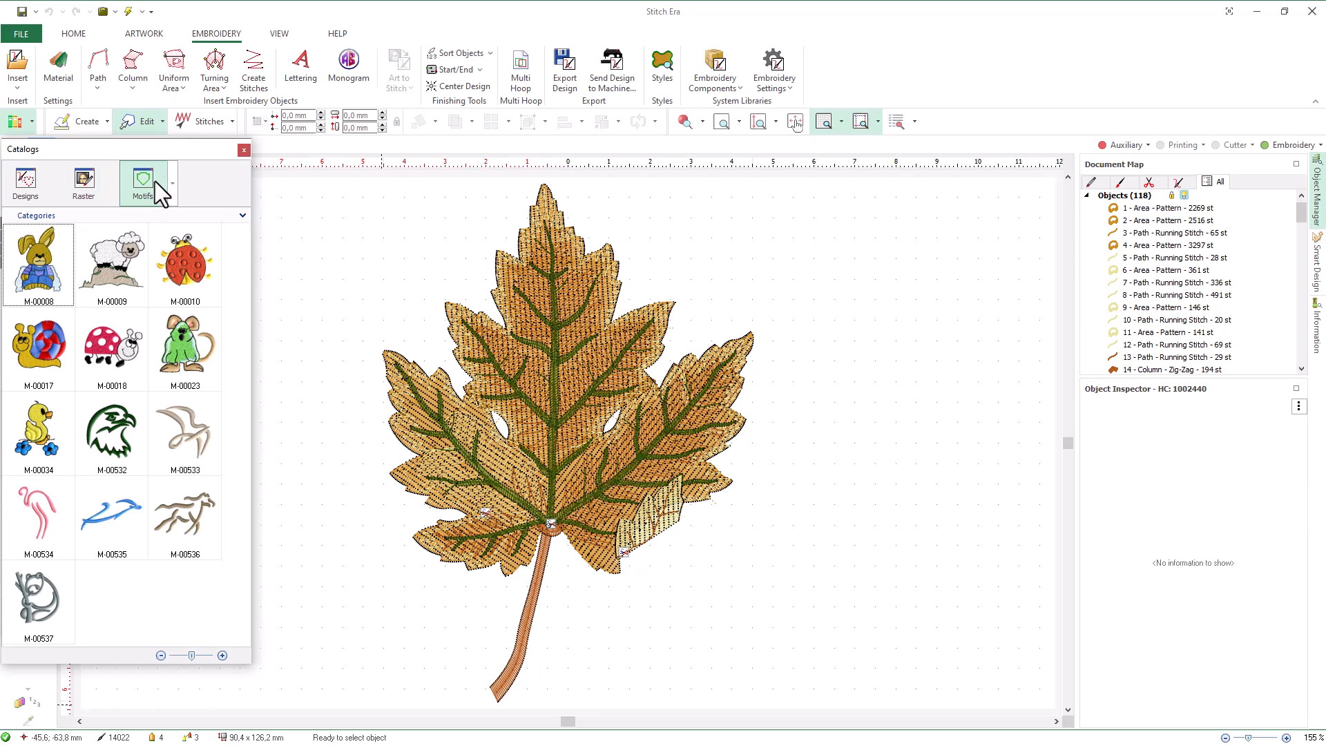
{"action": "left_click", "coordinate": [244, 150]}
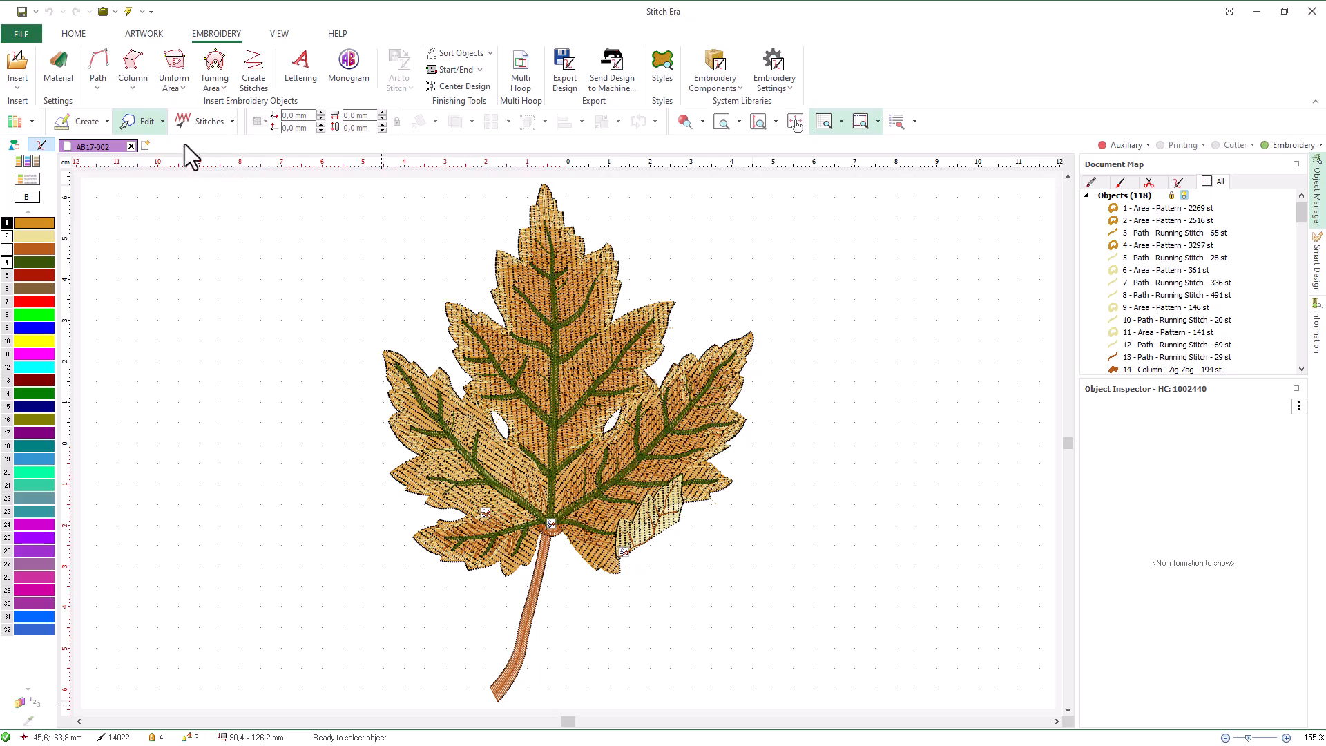
Step: Examine the stitch types offered for creating path and area embroidery objects
{"action": "left_click", "coordinate": [106, 126]}
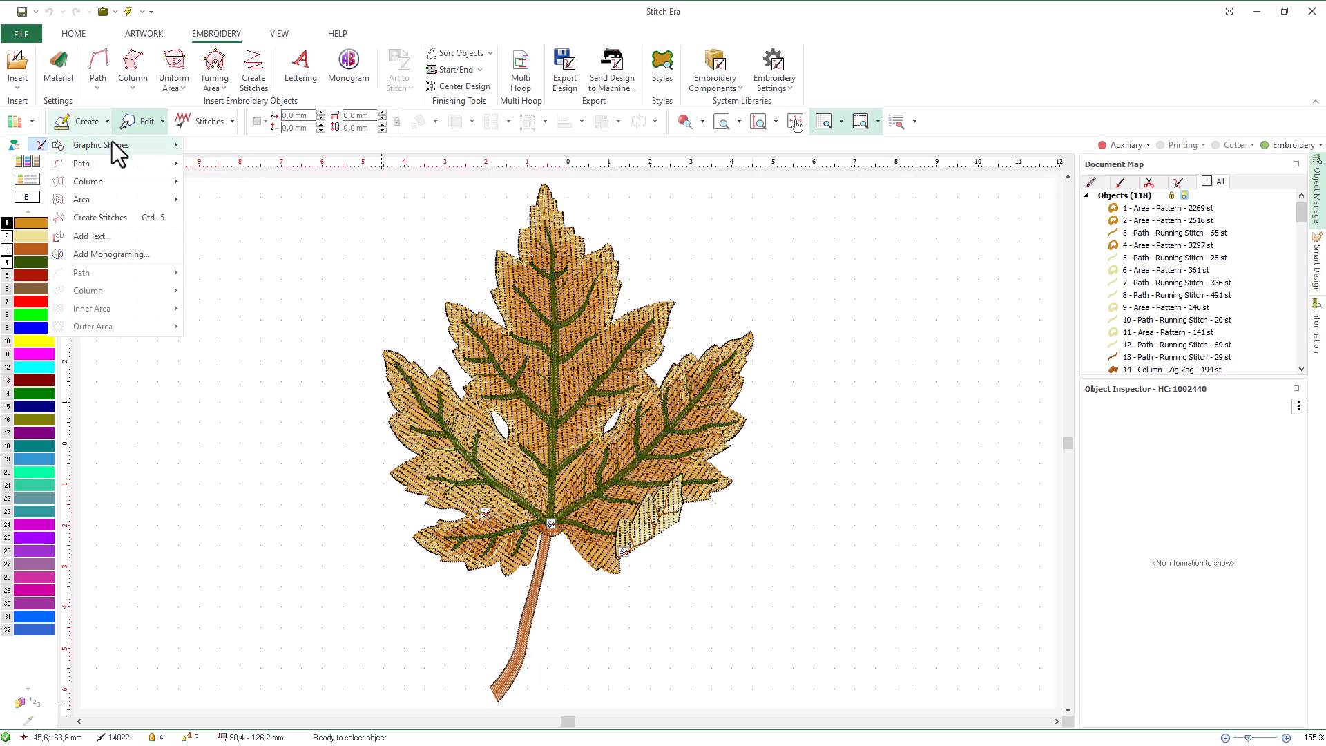
{"action": "mouse_move", "coordinate": [113, 163]}
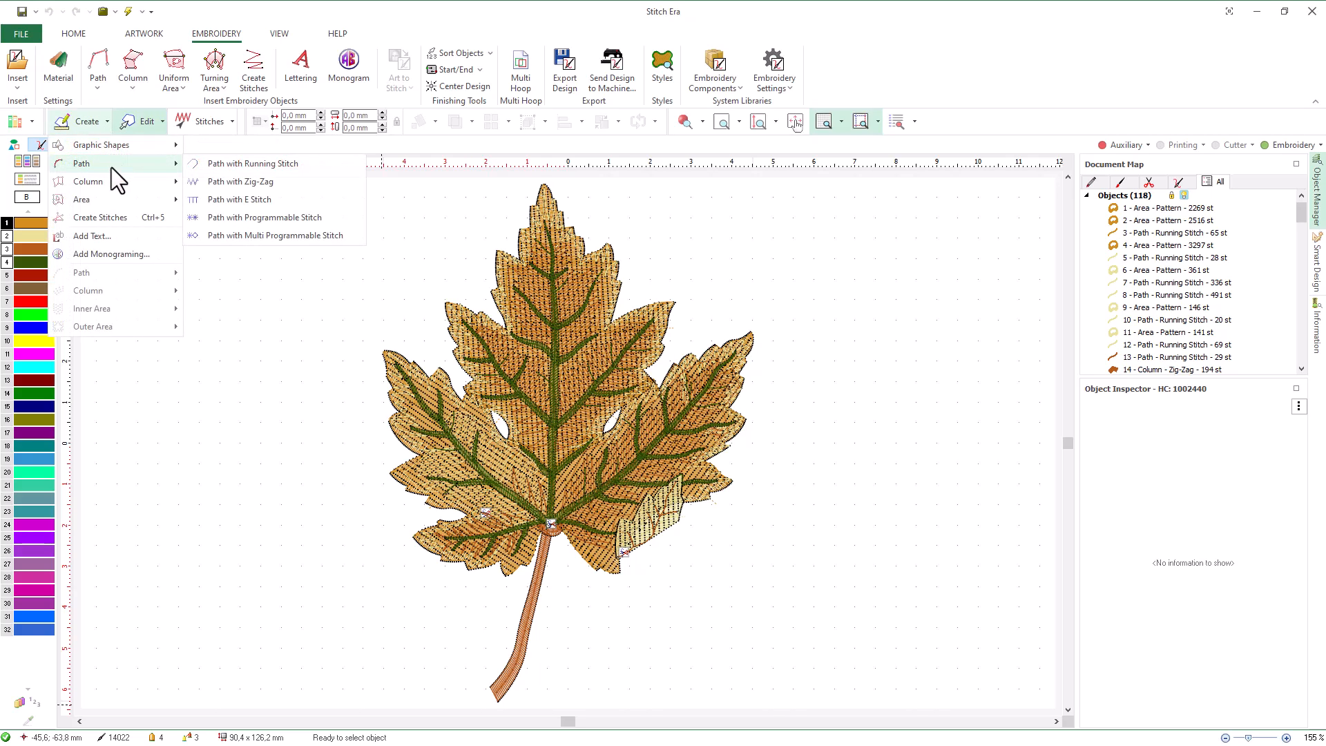
{"action": "mouse_move", "coordinate": [111, 200]}
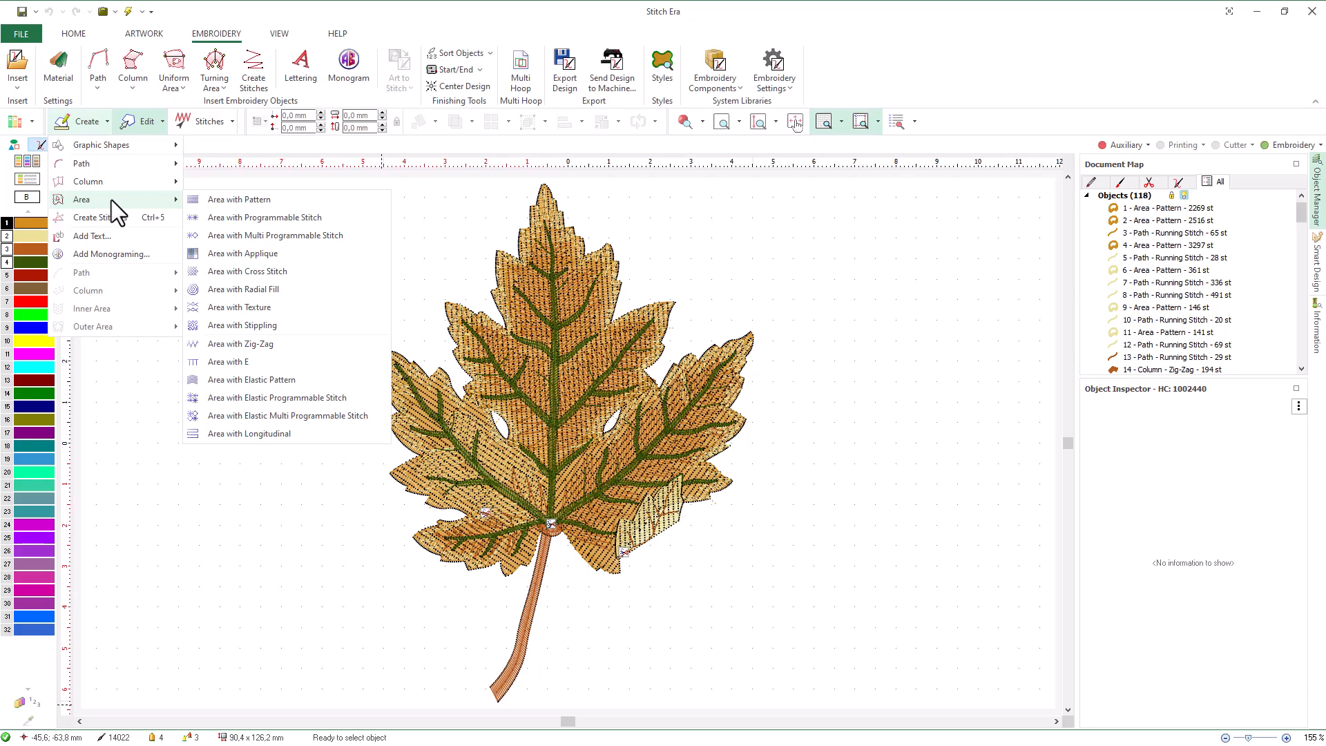
Step: Check the selection options for editing, select the leaf's upper pattern-filled area to view its properties, and deselect it
{"action": "left_click", "coordinate": [156, 129]}
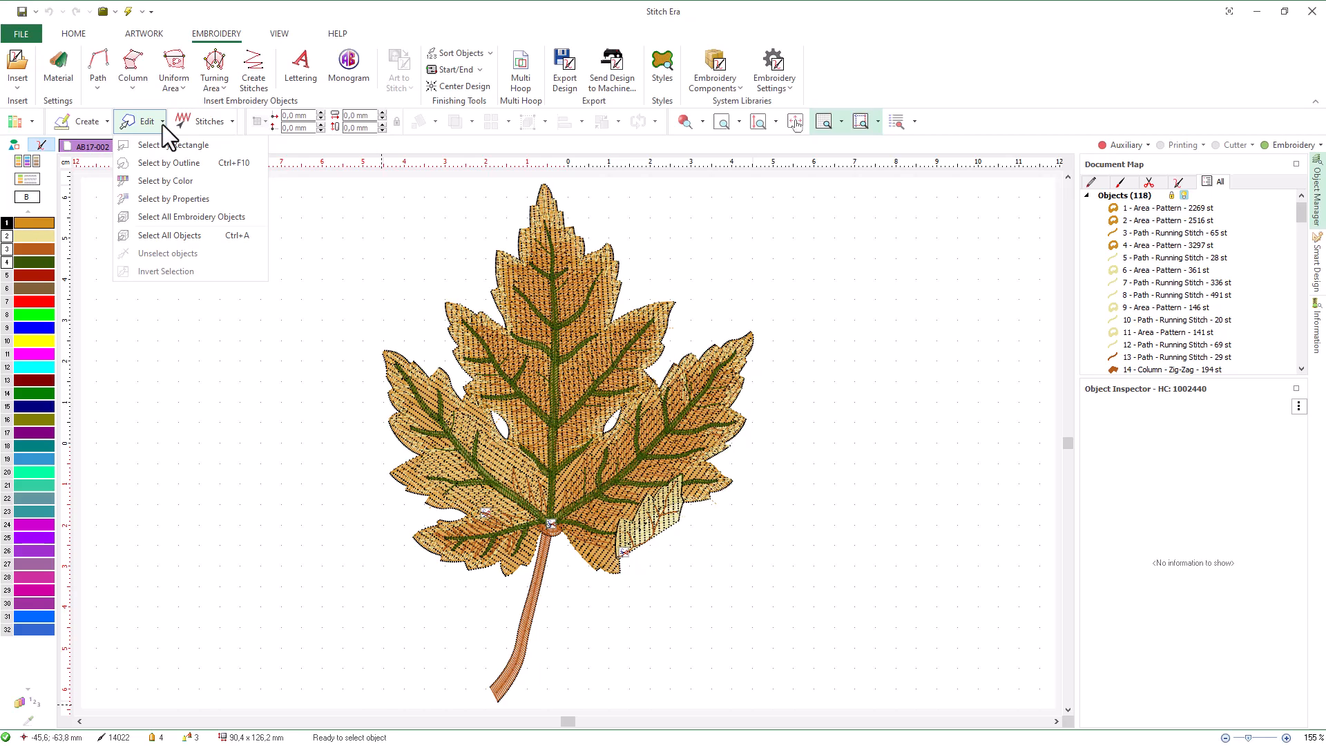
{"action": "left_click", "coordinate": [158, 125]}
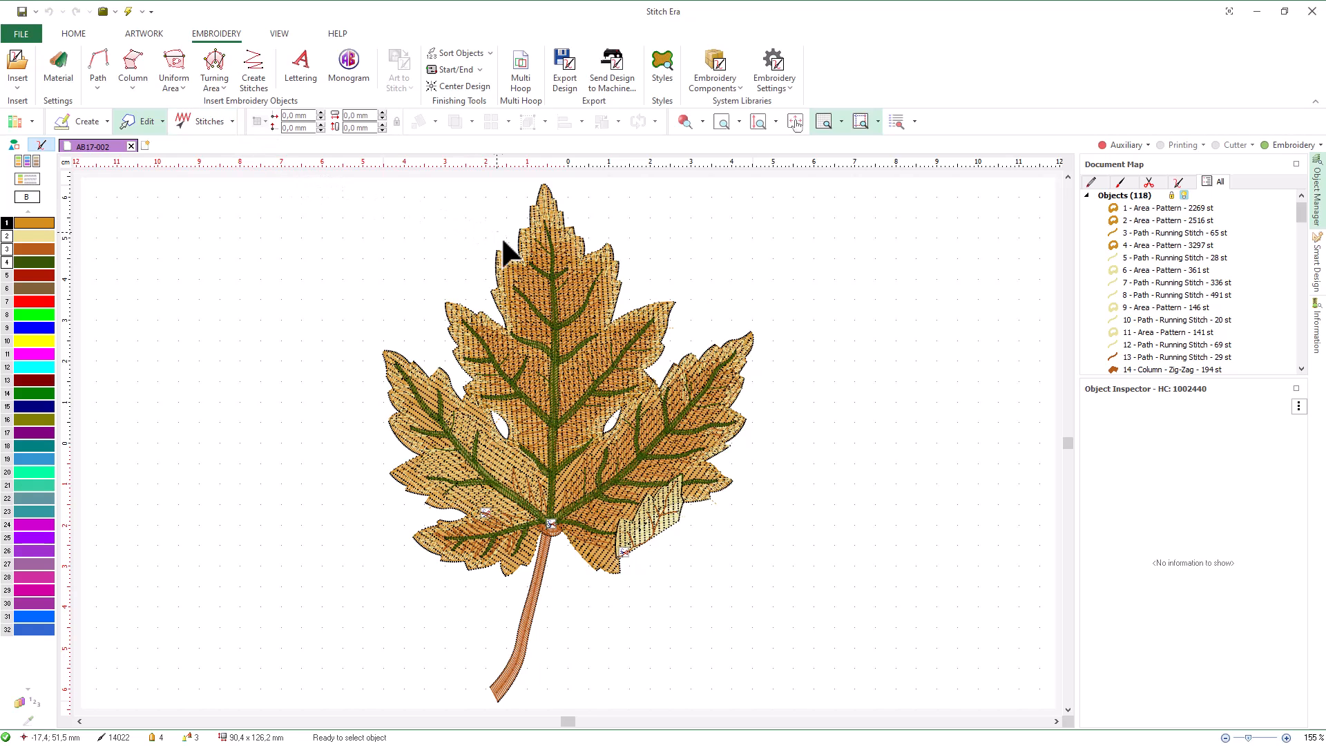
{"action": "left_click", "coordinate": [522, 247]}
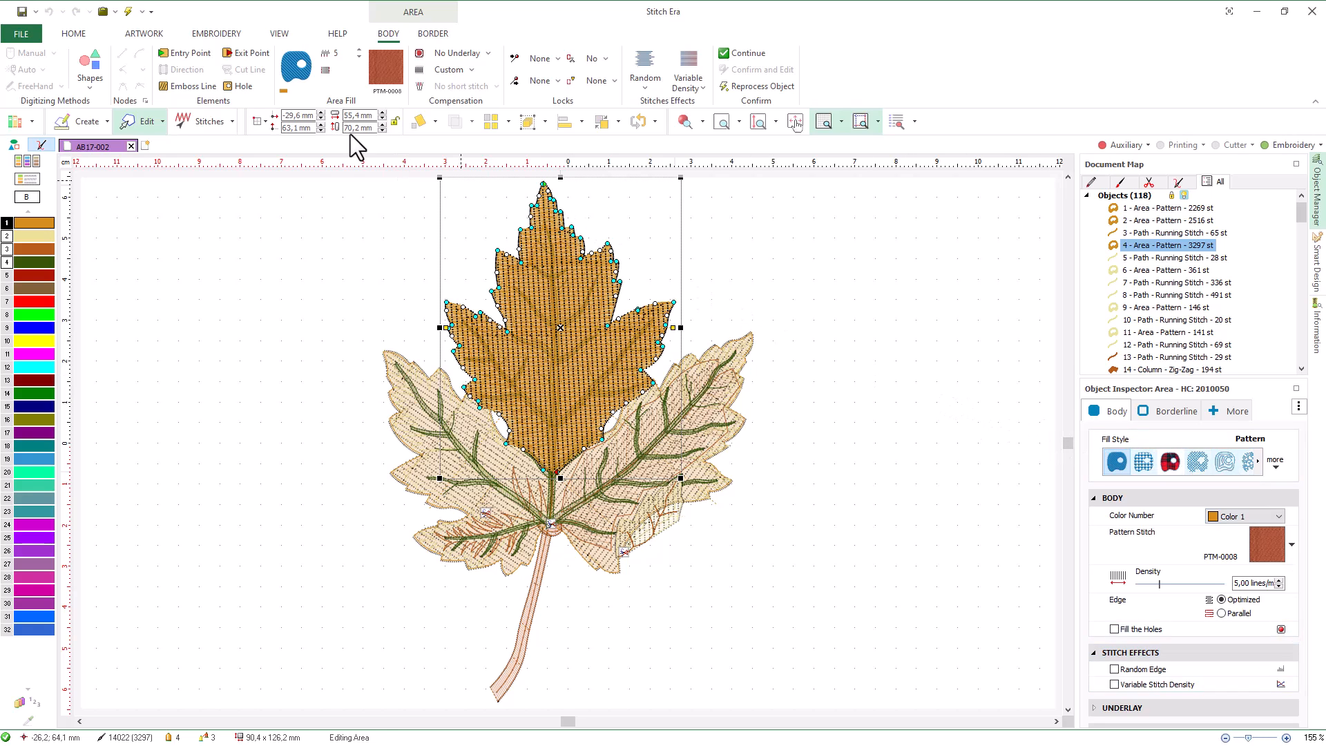
{"action": "left_click", "coordinate": [296, 213]}
Step: Switch to stitch editing, select a block of stitches near the leaf's upper tip by rectangle, close the Block List, and clear the selection
{"action": "left_click", "coordinate": [218, 127]}
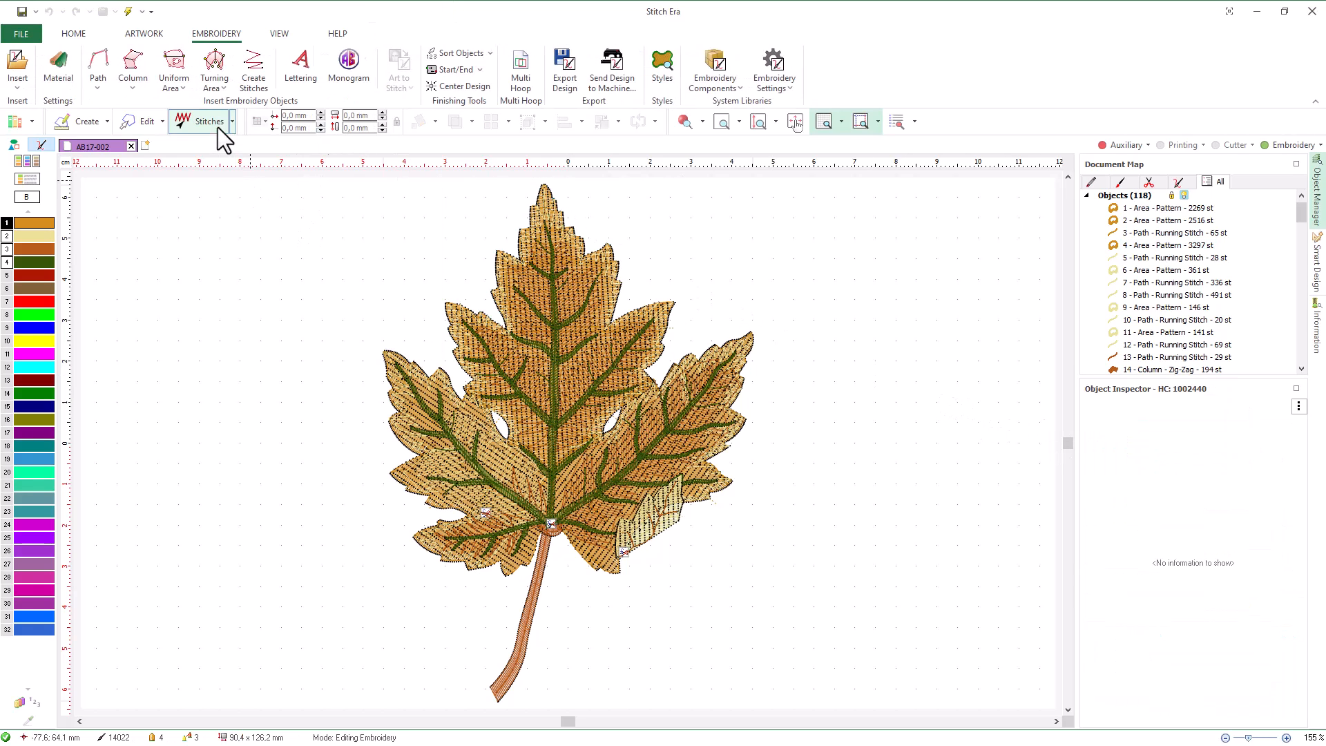
{"action": "left_click", "coordinate": [233, 130]}
{"action": "left_click", "coordinate": [232, 162]}
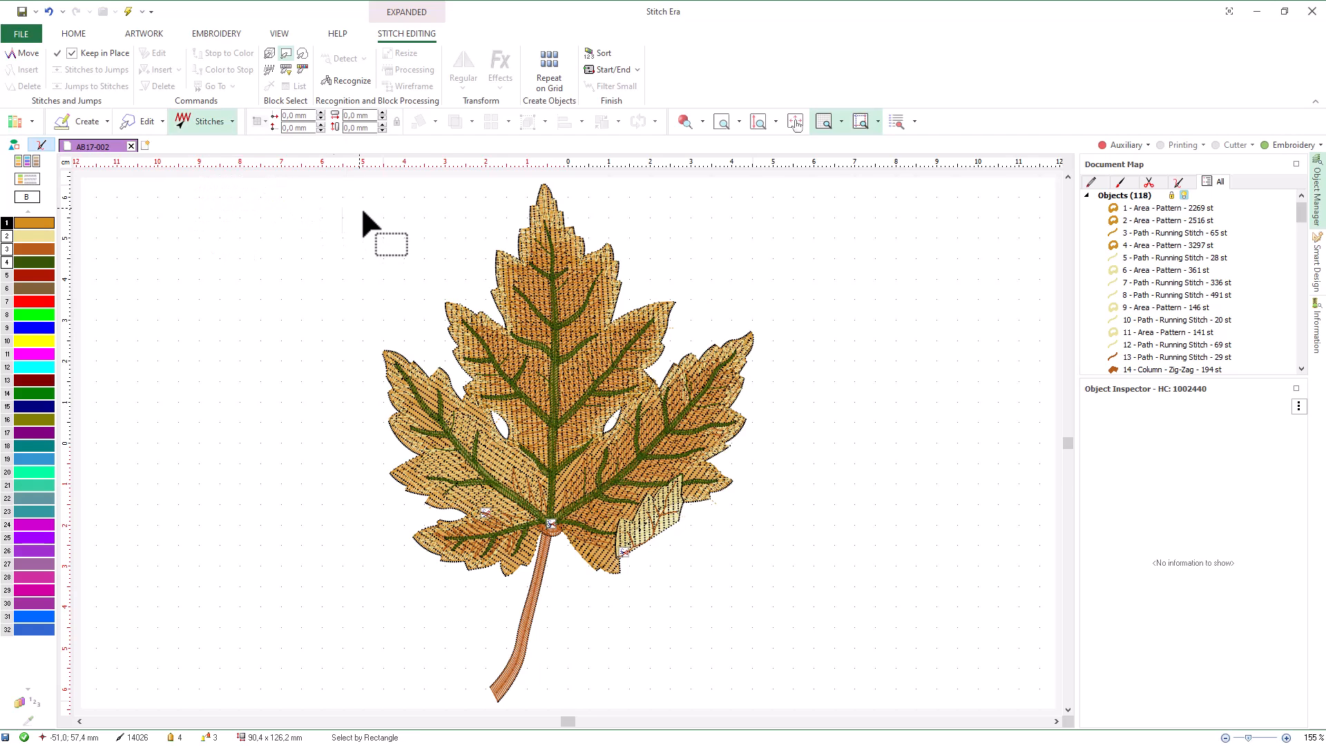
{"action": "left_click_drag", "start_coordinate": [453, 232], "coordinate": [582, 289]}
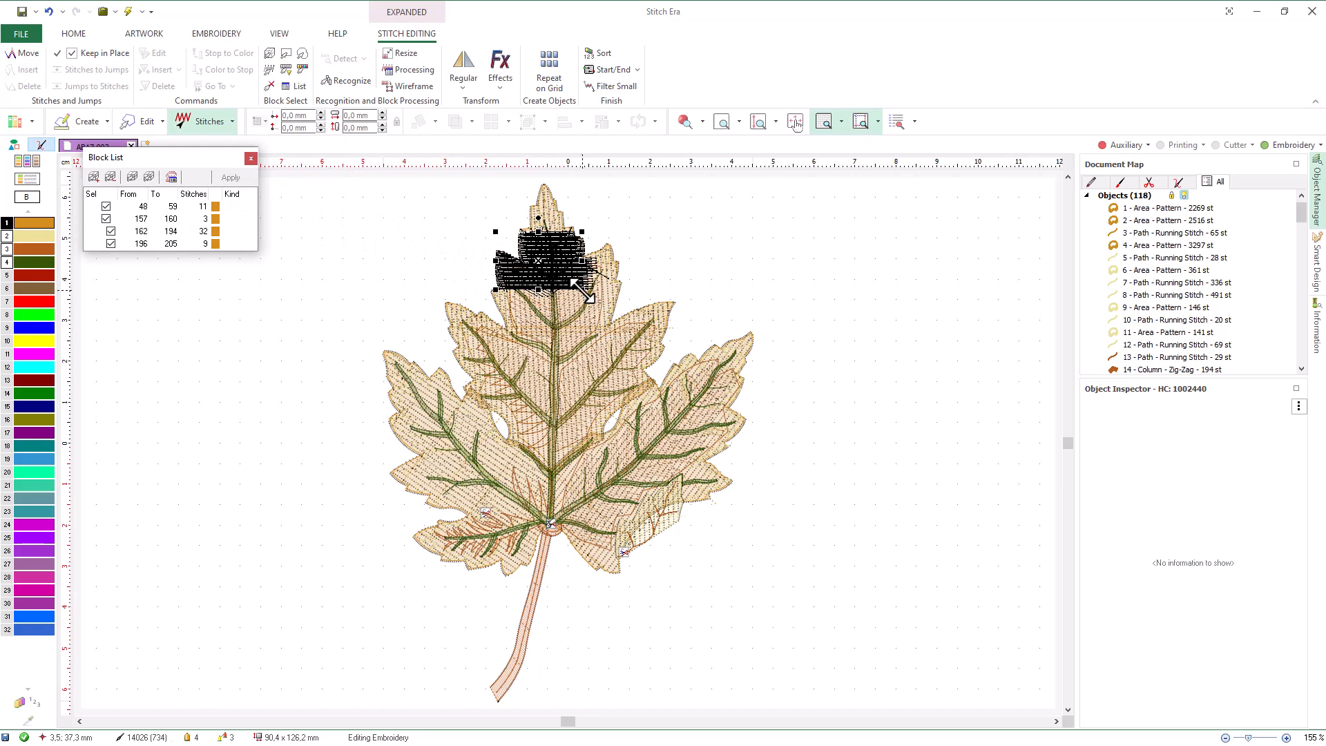
{"action": "left_click", "coordinate": [254, 161]}
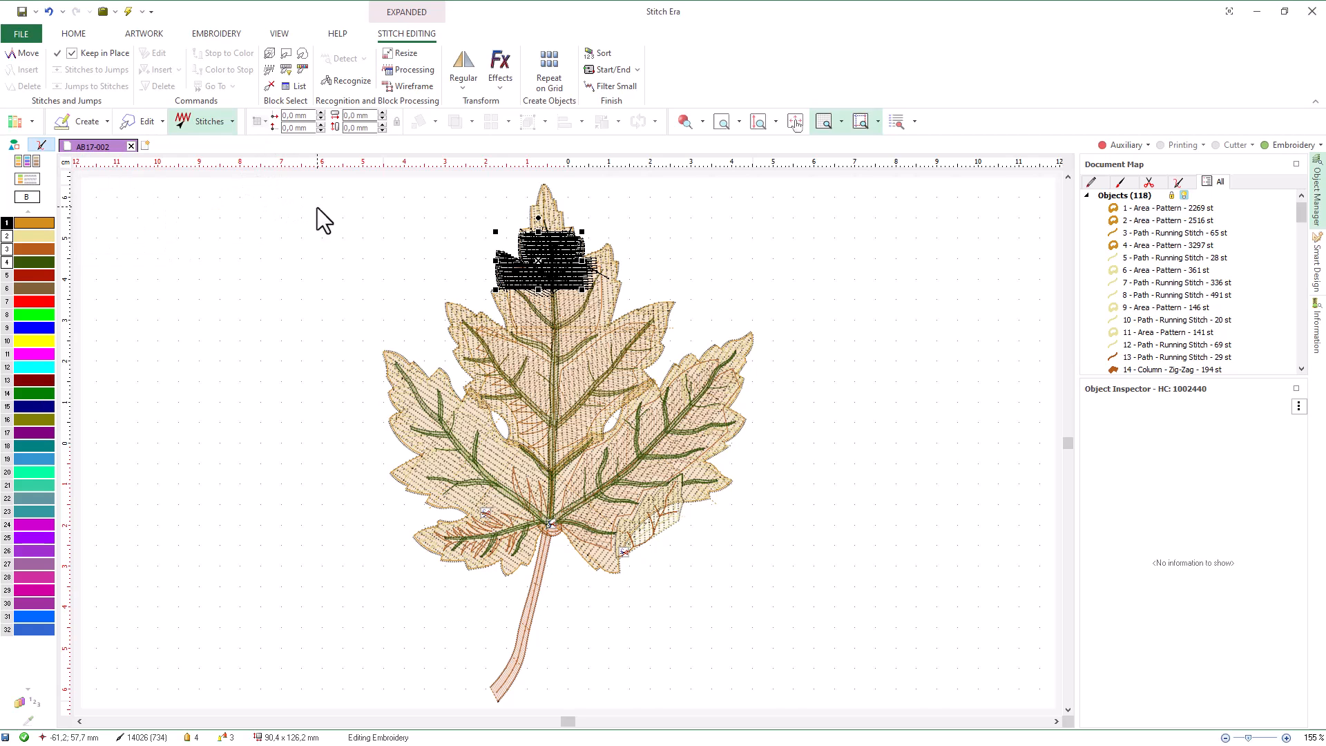
{"action": "key", "text": "Escape"}
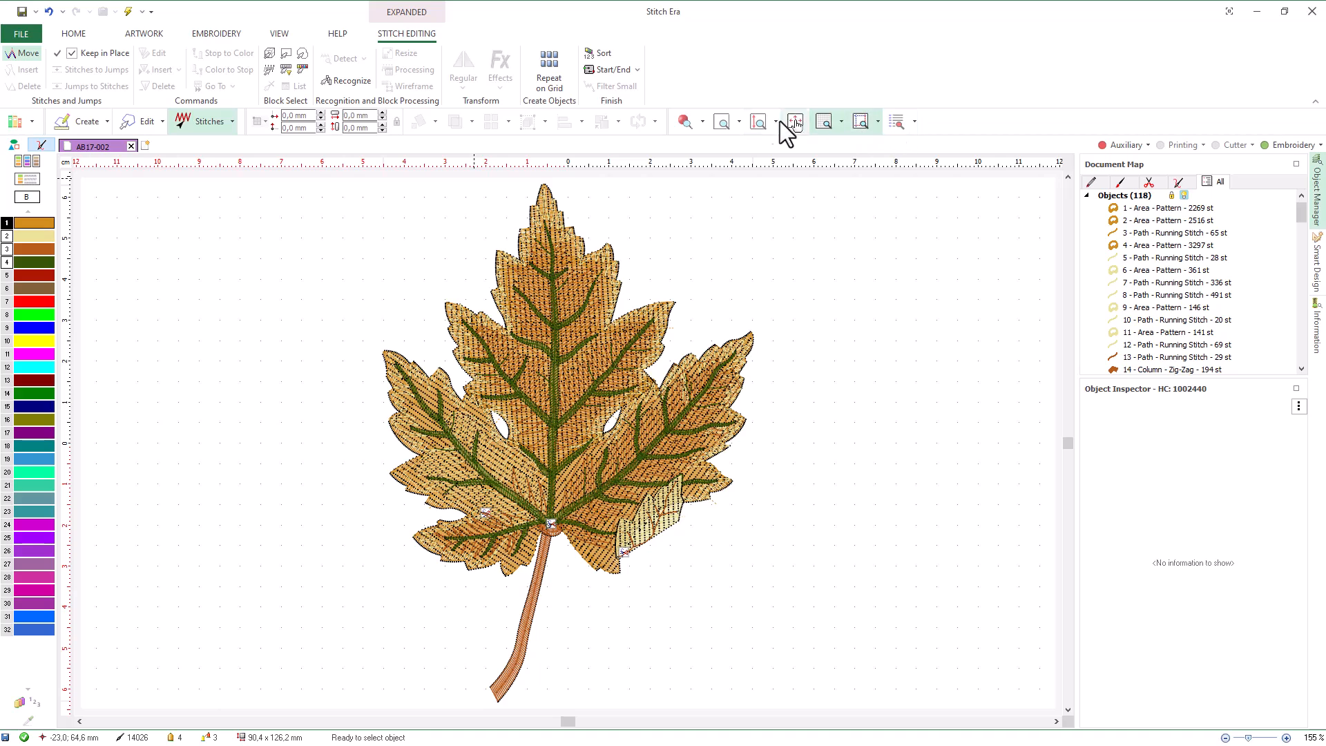
Step: Preview the leaf in the 3D + Aux and 3D draw modes, and return it to Normal
{"action": "left_click", "coordinate": [703, 123]}
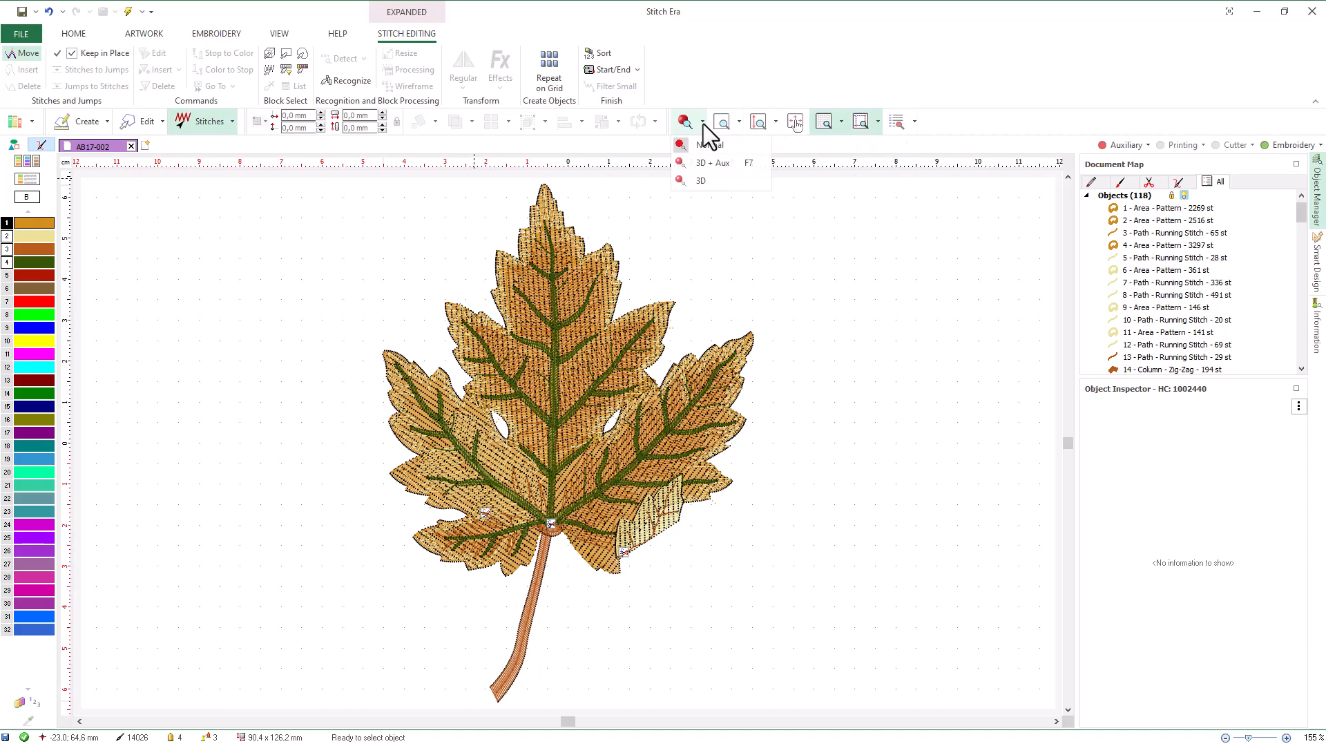
{"action": "left_click", "coordinate": [700, 163]}
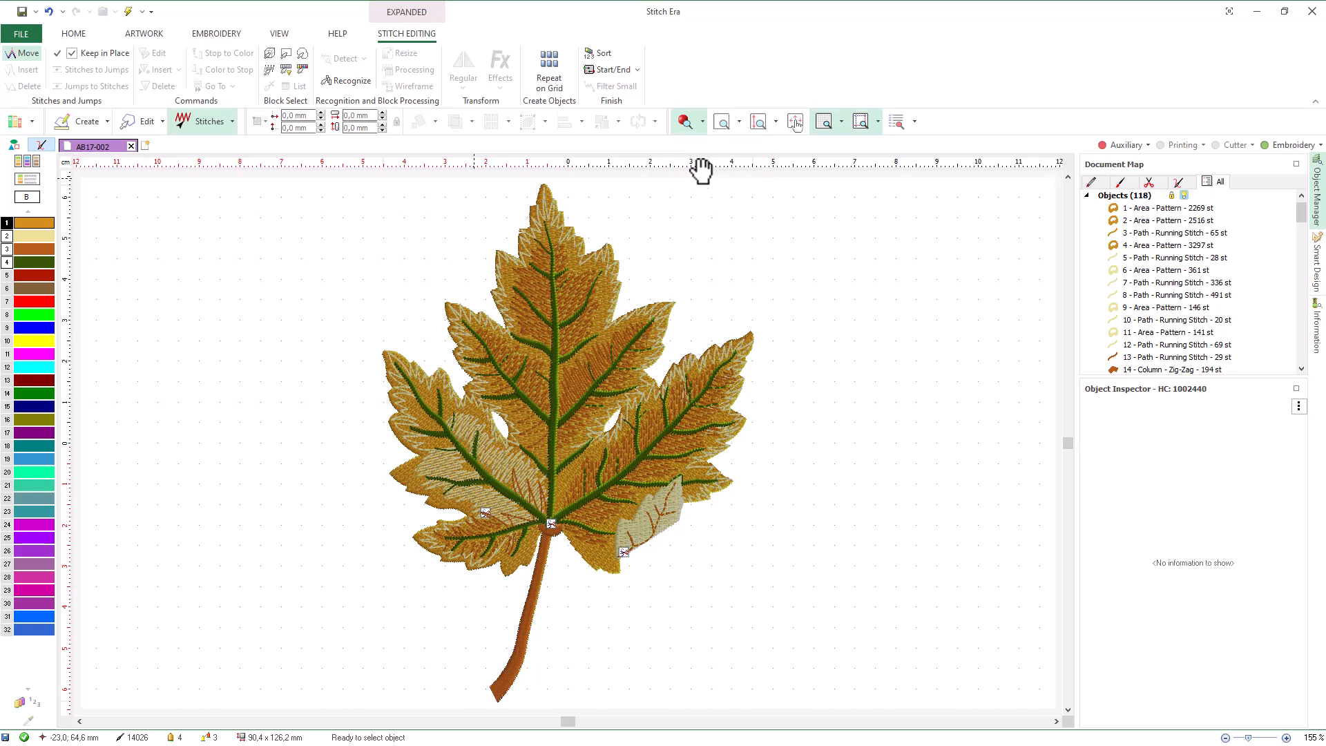
{"action": "left_click", "coordinate": [702, 124]}
{"action": "left_click", "coordinate": [704, 181]}
{"action": "left_click", "coordinate": [700, 129]}
{"action": "left_click", "coordinate": [706, 145]}
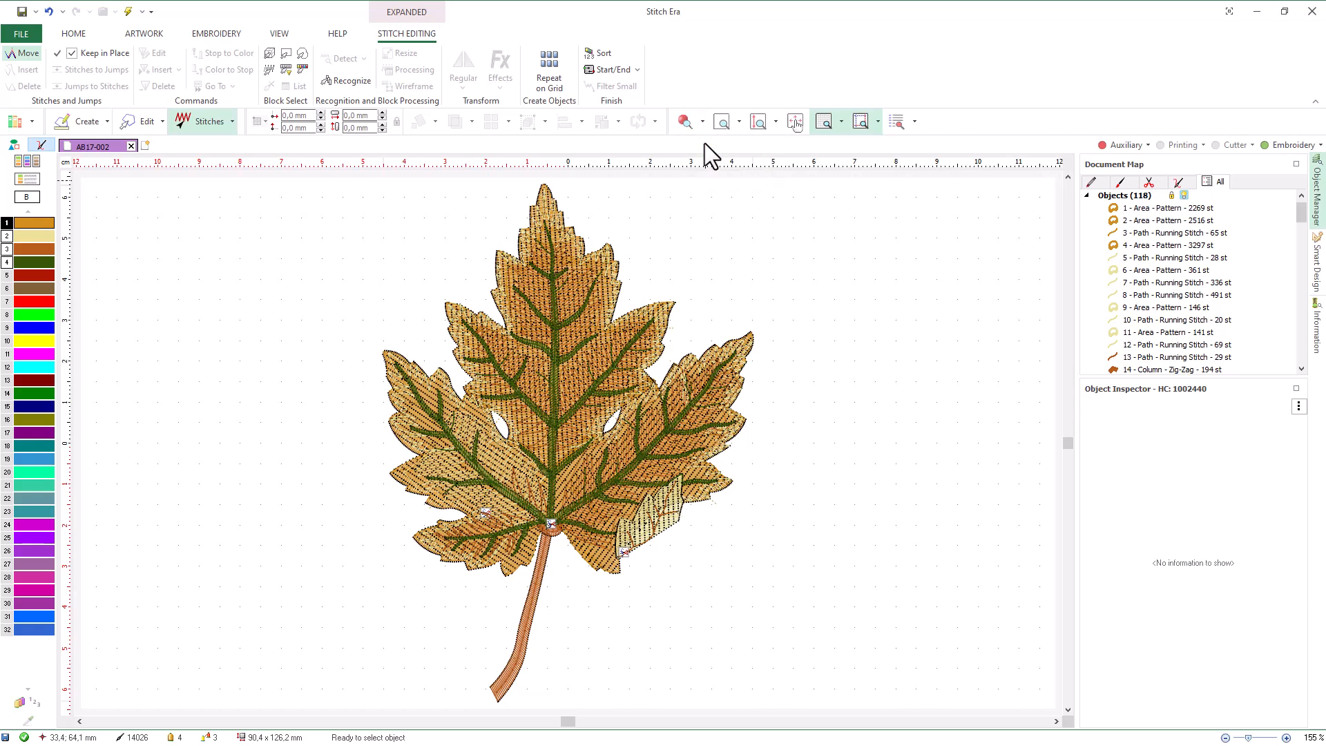
Step: Check the available zoom commands and scales, and zoom in on the leaf's center and back out
{"action": "left_click", "coordinate": [738, 123]}
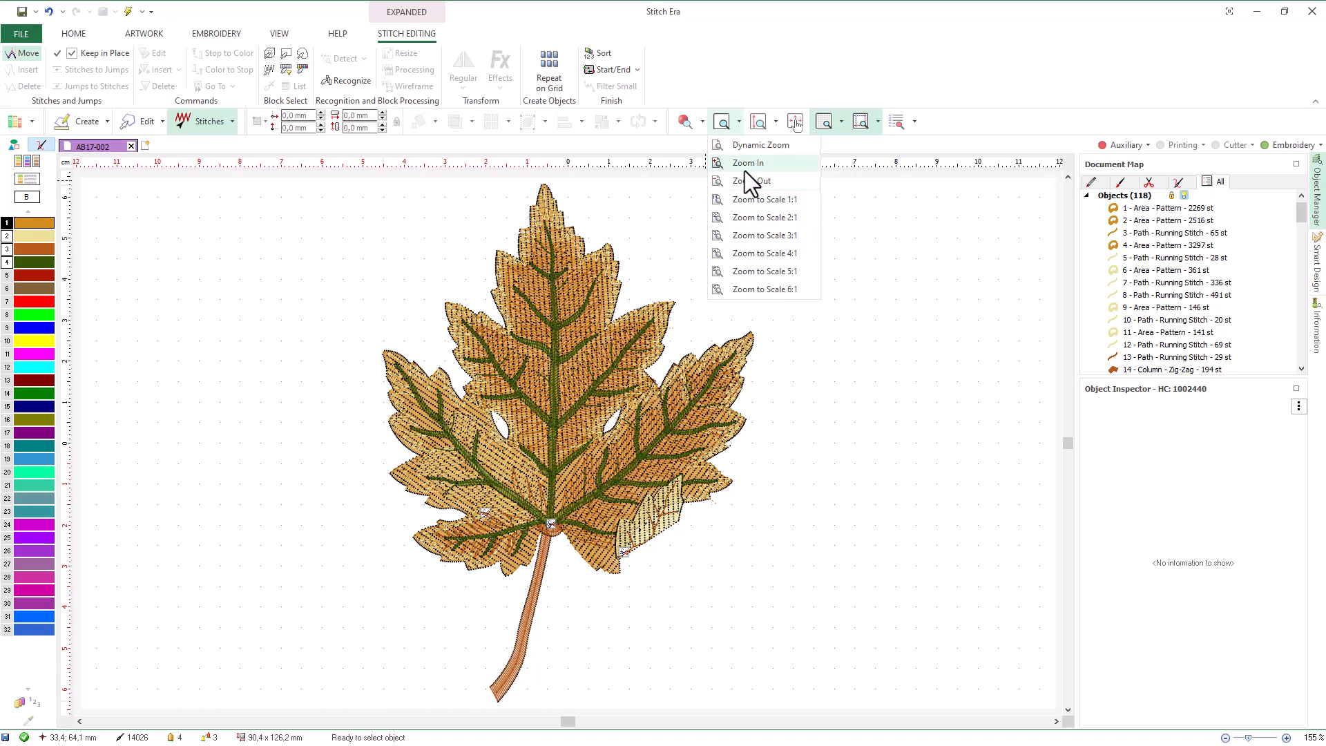
{"action": "left_click", "coordinate": [740, 128]}
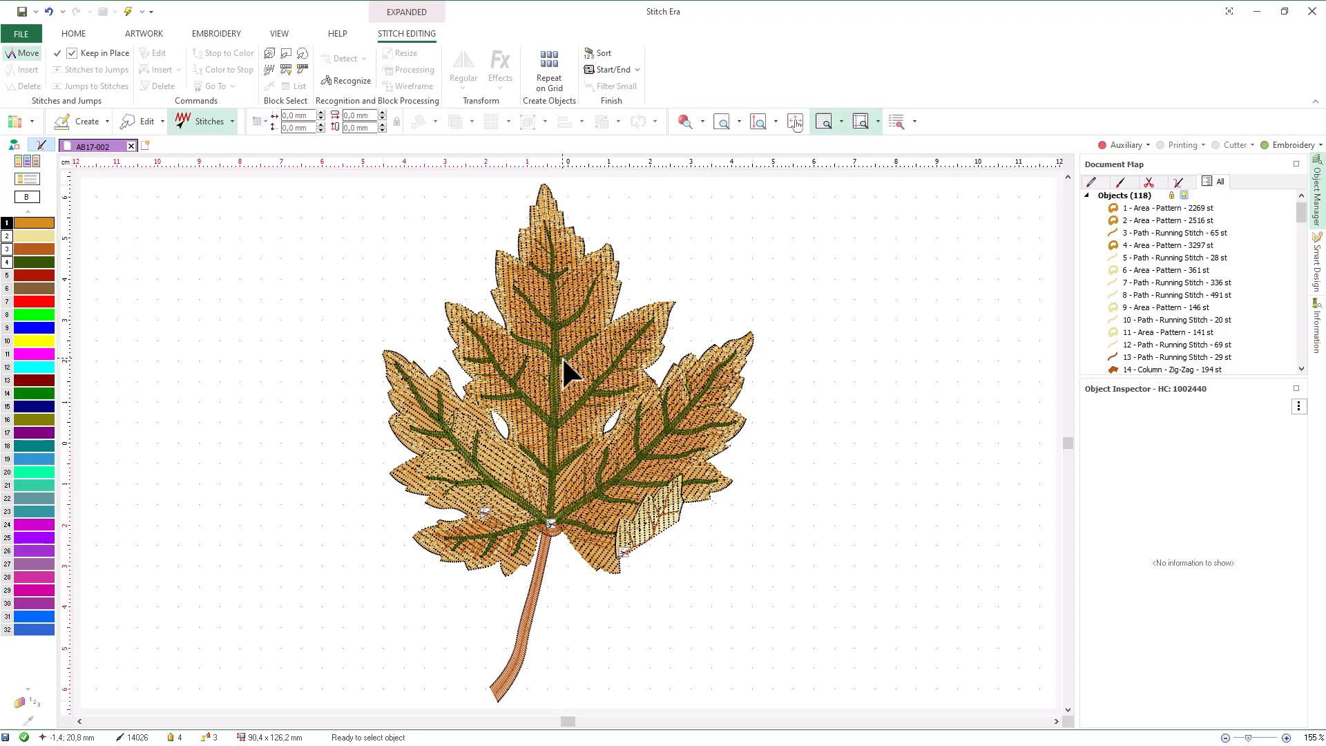
{"action": "scroll", "coordinate": [562, 357], "scroll_direction": "up", "scroll_amount": 2}
{"action": "scroll", "coordinate": [563, 366], "scroll_direction": "up", "scroll_amount": 2}
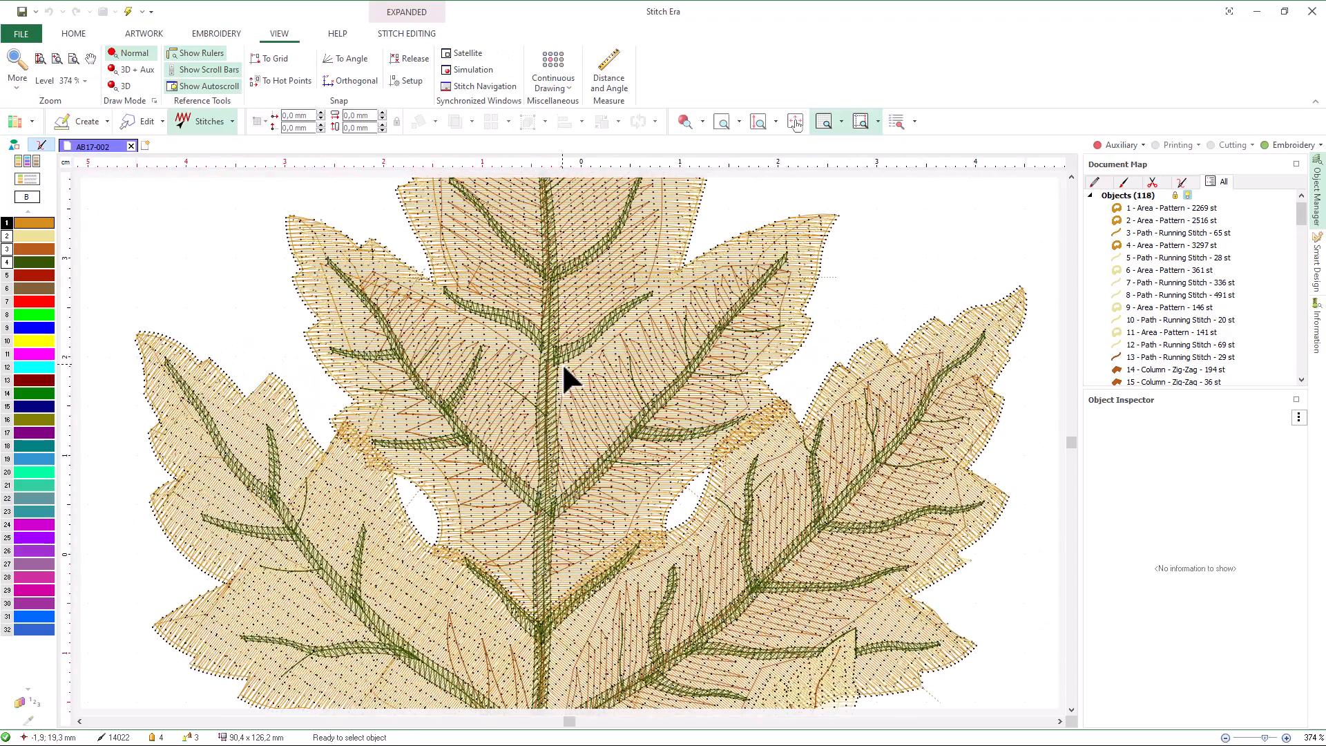
{"action": "scroll", "coordinate": [563, 366], "scroll_direction": "down", "scroll_amount": 3}
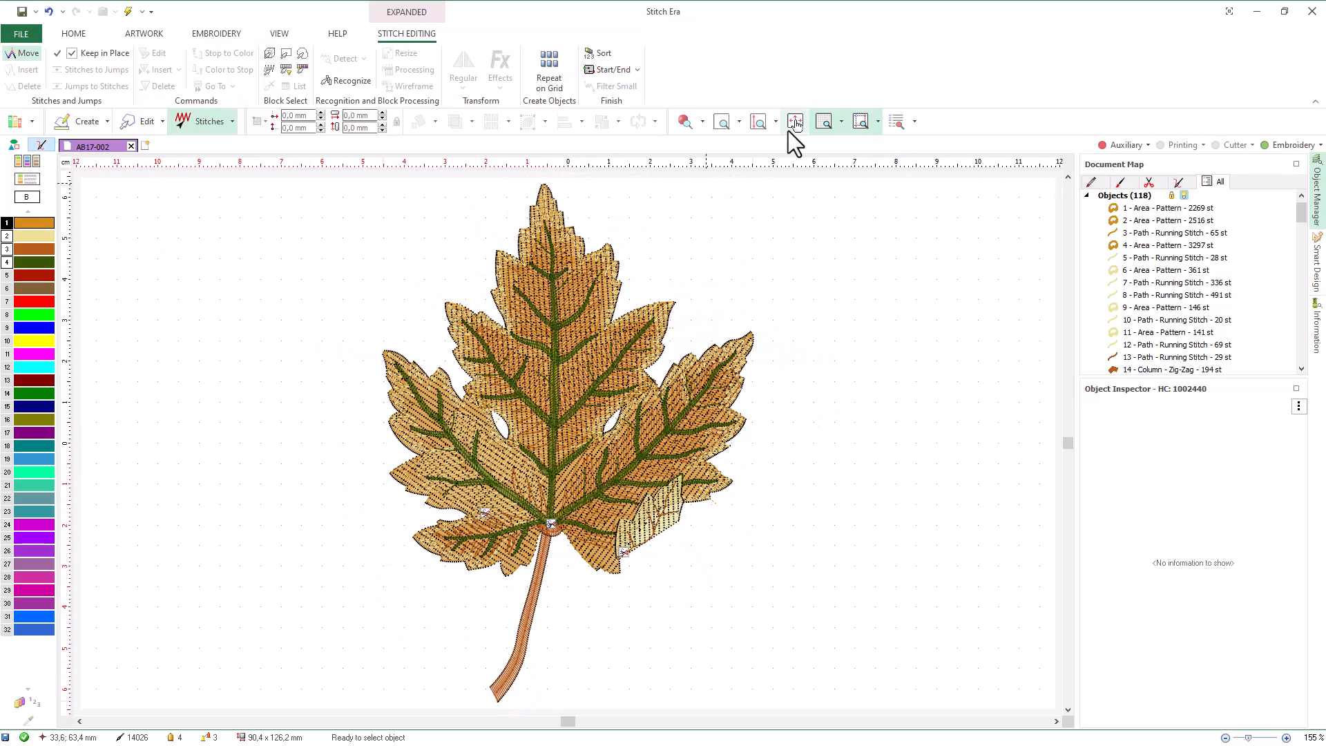
Step: Pan the leaf around the workspace, cancel panning, and fit the whole design back into view with Maximize Total
{"action": "left_click", "coordinate": [795, 123]}
{"action": "left_click_drag", "start_coordinate": [561, 315], "coordinate": [539, 375]}
{"action": "left_click_drag", "start_coordinate": [574, 172], "coordinate": [383, 153]}
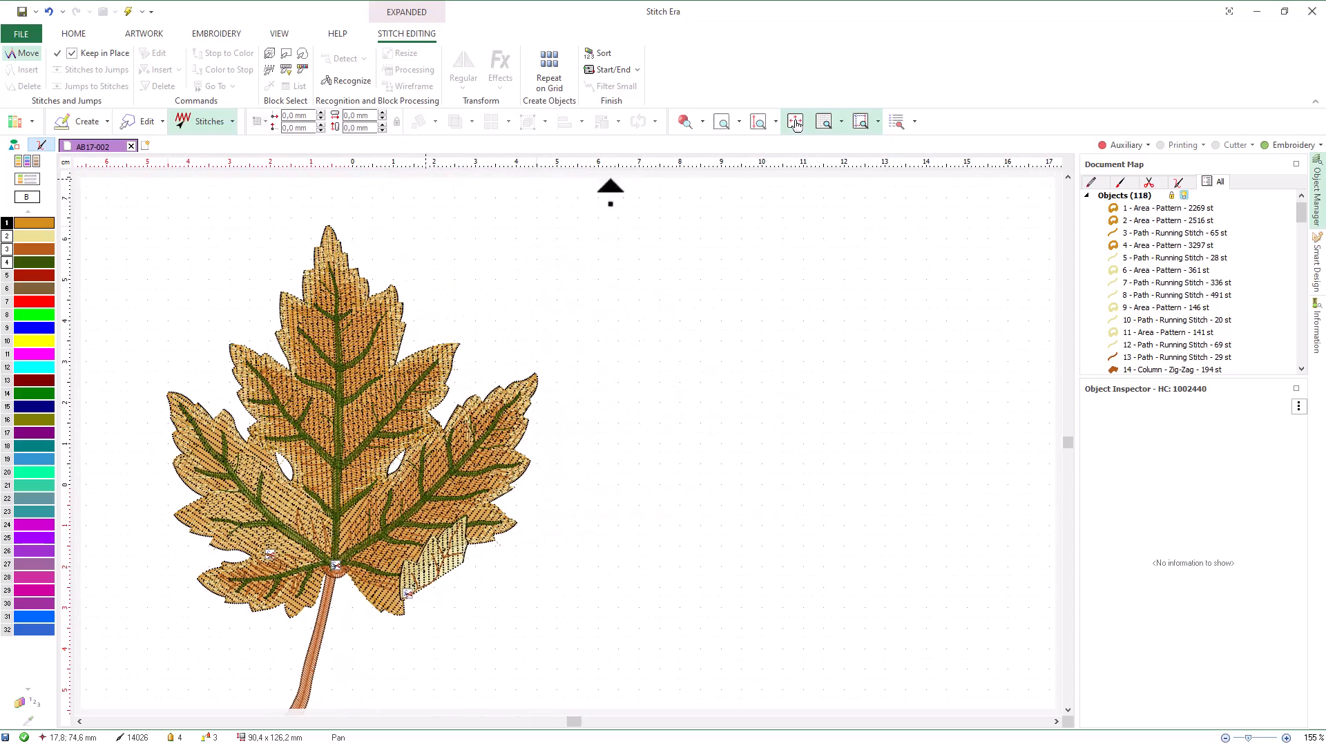
{"action": "left_click", "coordinate": [757, 126]}
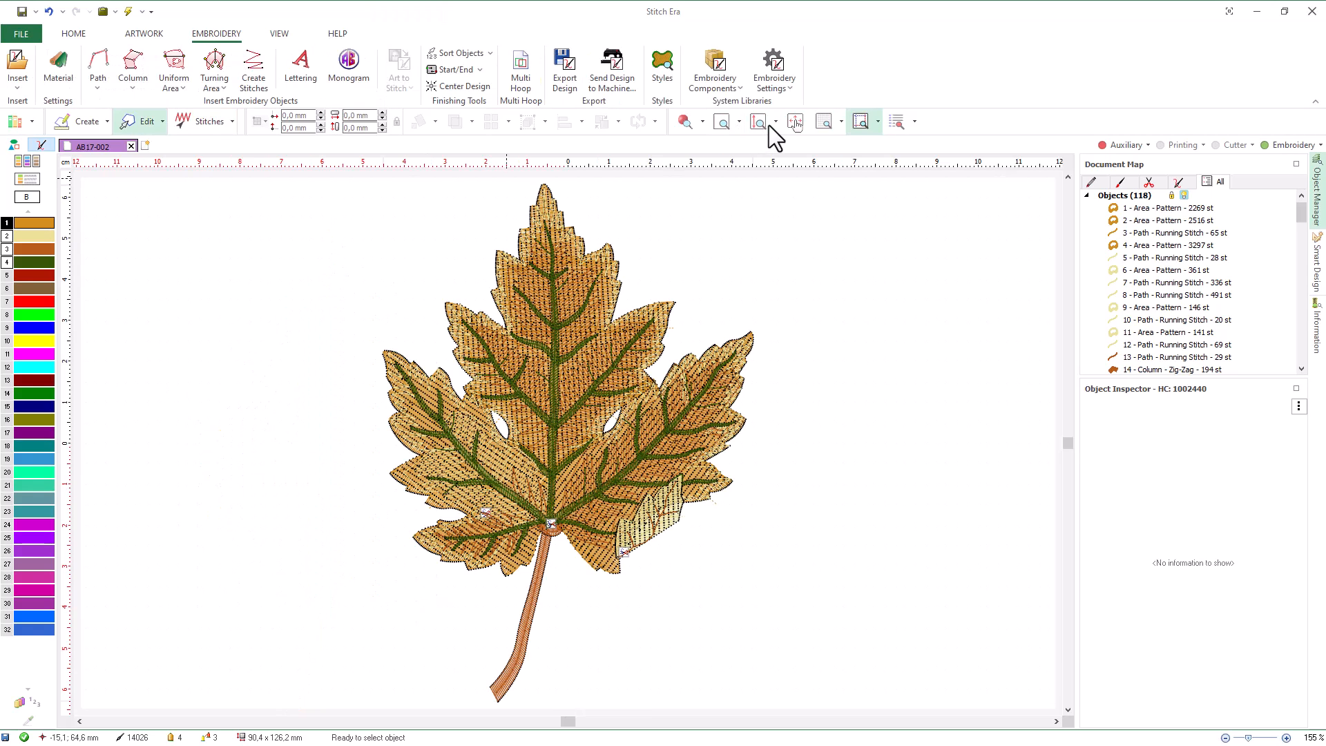
{"action": "left_click", "coordinate": [801, 125]}
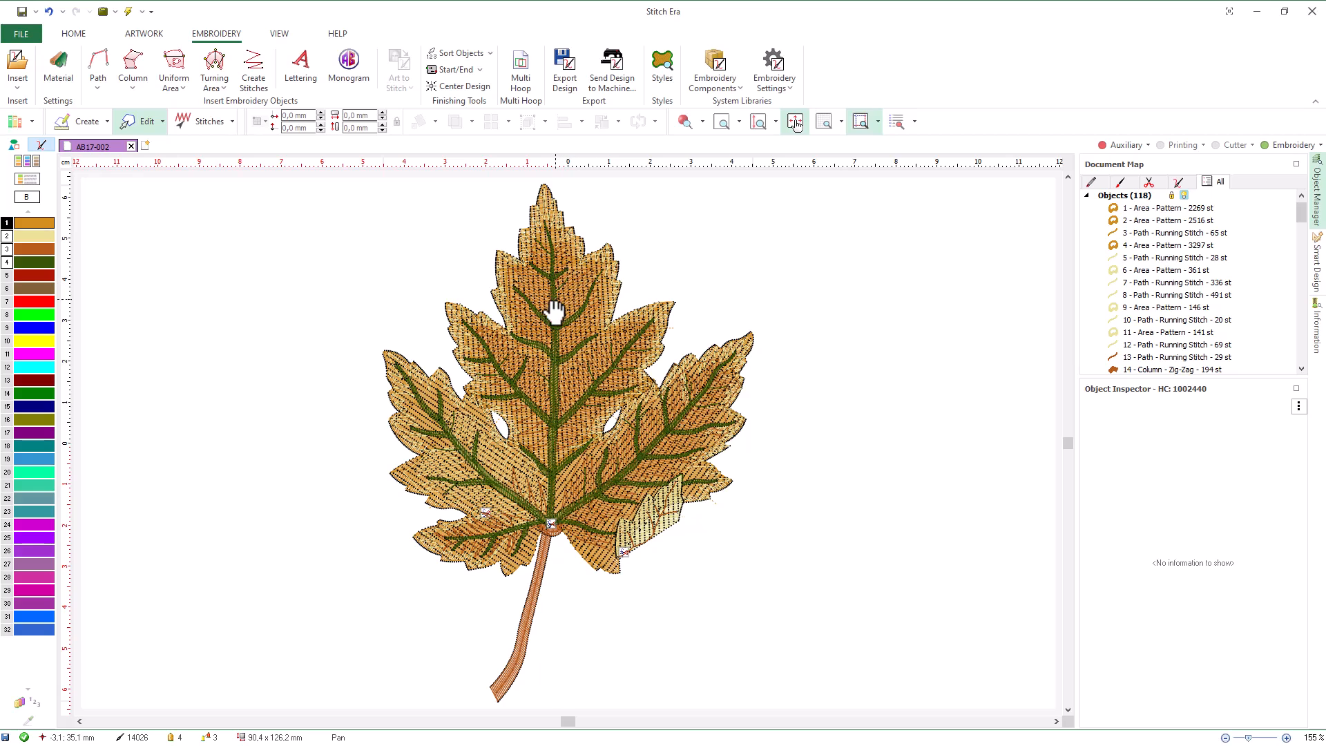
{"action": "mouse_move", "coordinate": [550, 319]}
{"action": "left_mouse_down"}
{"action": "mouse_move", "coordinate": [522, 357]}
{"action": "mouse_move", "coordinate": [607, 379]}
{"action": "mouse_move", "coordinate": [618, 319]}
{"action": "mouse_move", "coordinate": [560, 321]}
{"action": "mouse_move", "coordinate": [566, 333]}
{"action": "left_mouse_up"}
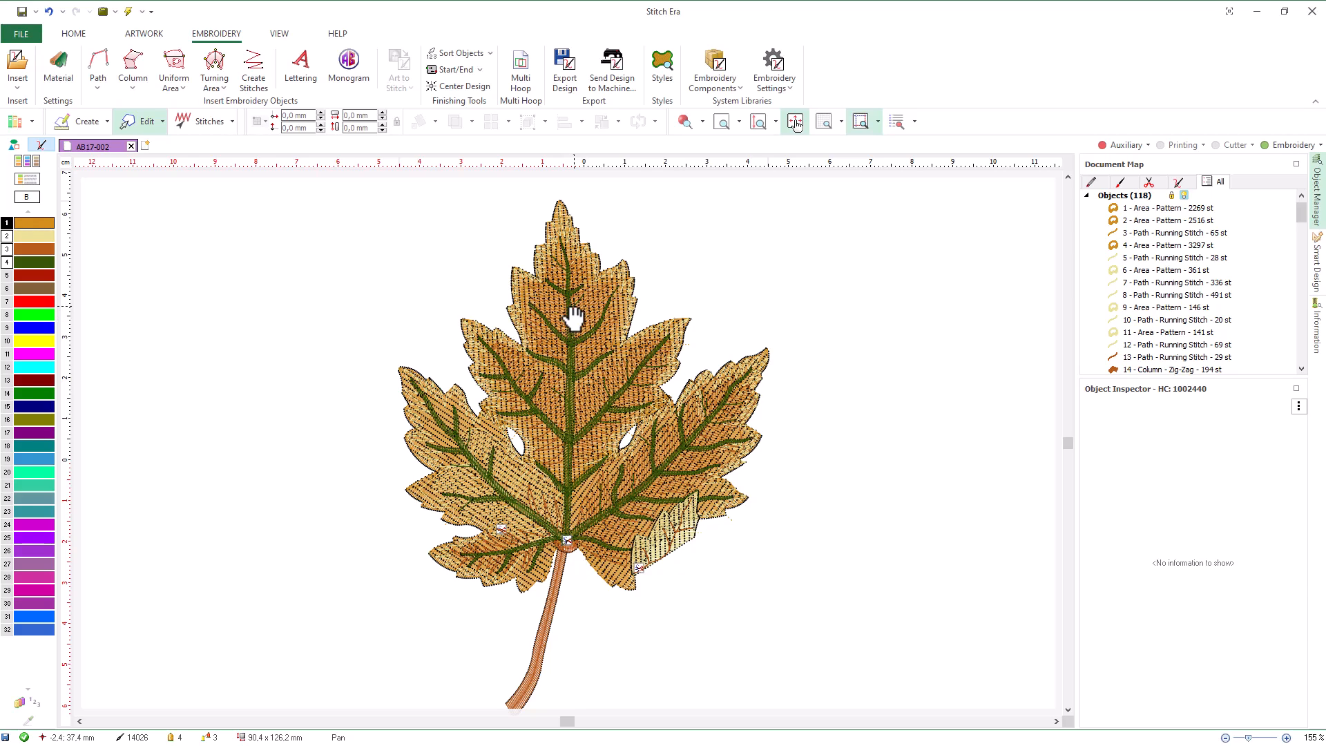
{"action": "right_click", "coordinate": [580, 301]}
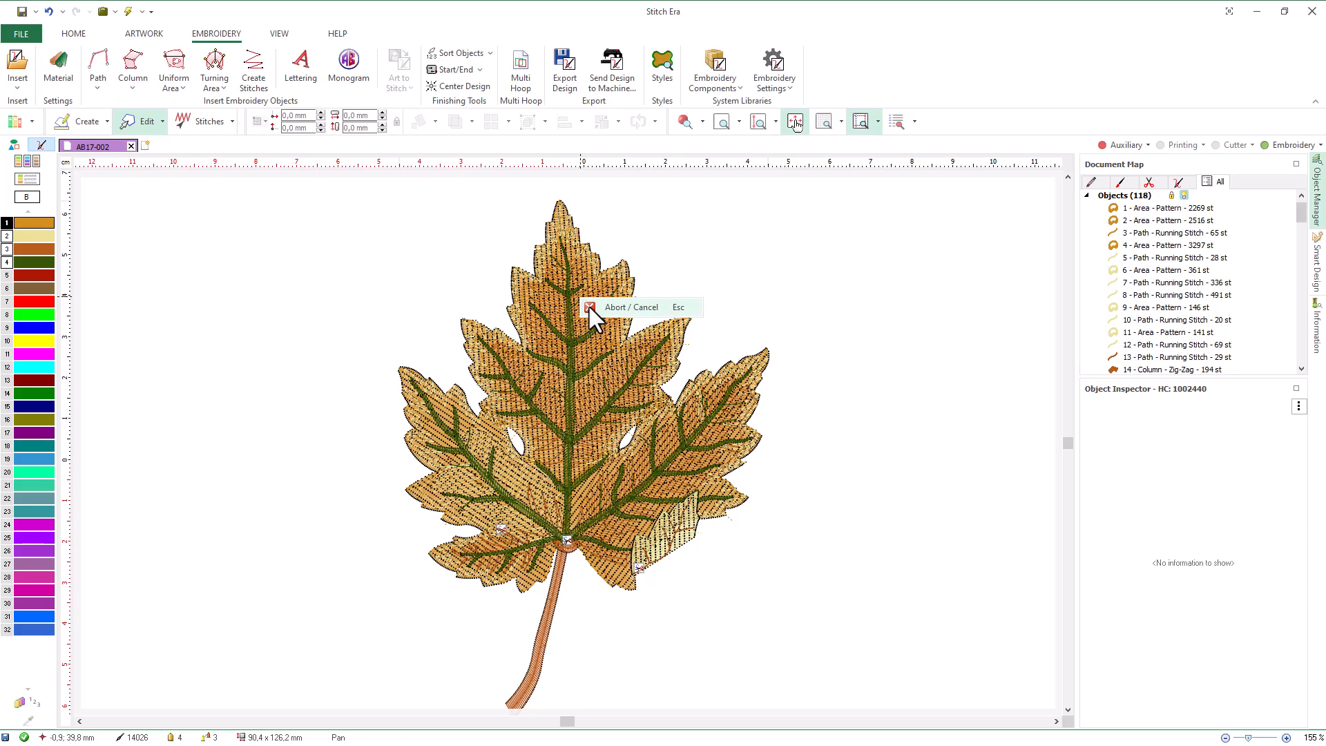
{"action": "left_click", "coordinate": [589, 307]}
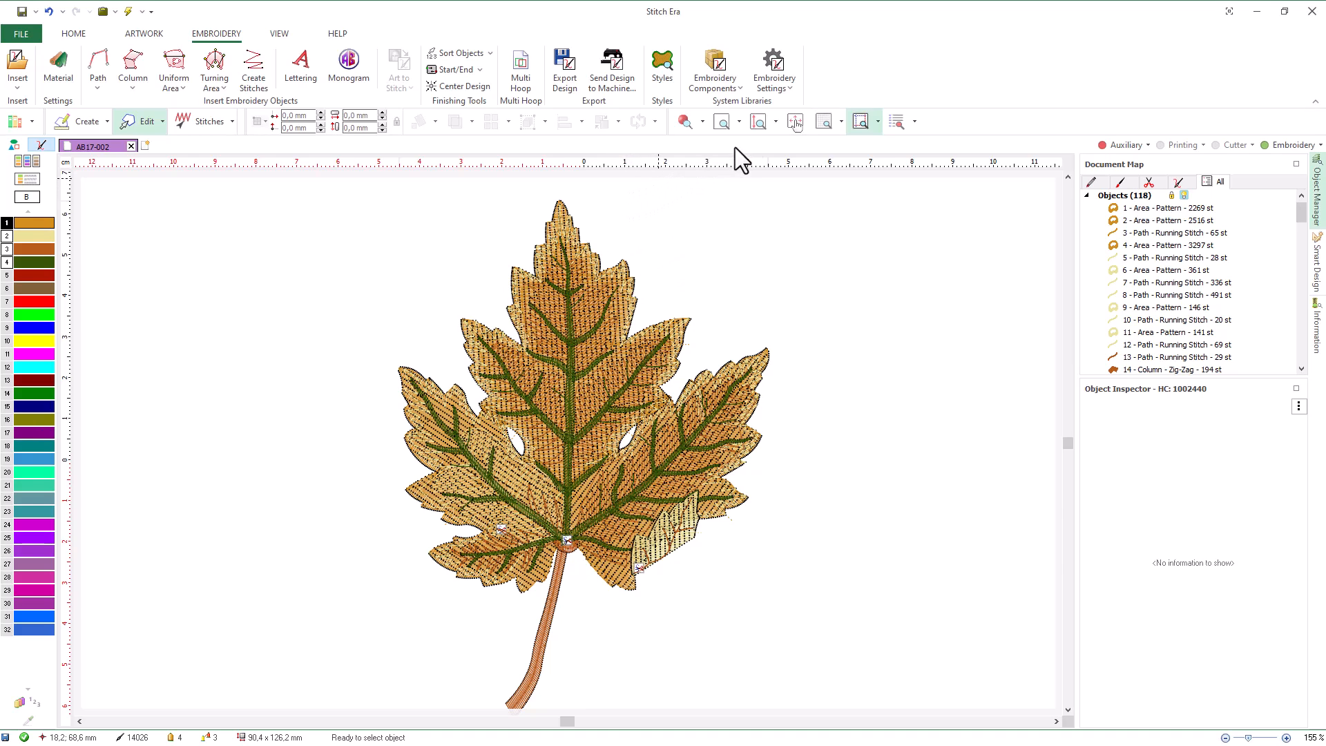
{"action": "left_click", "coordinate": [757, 123]}
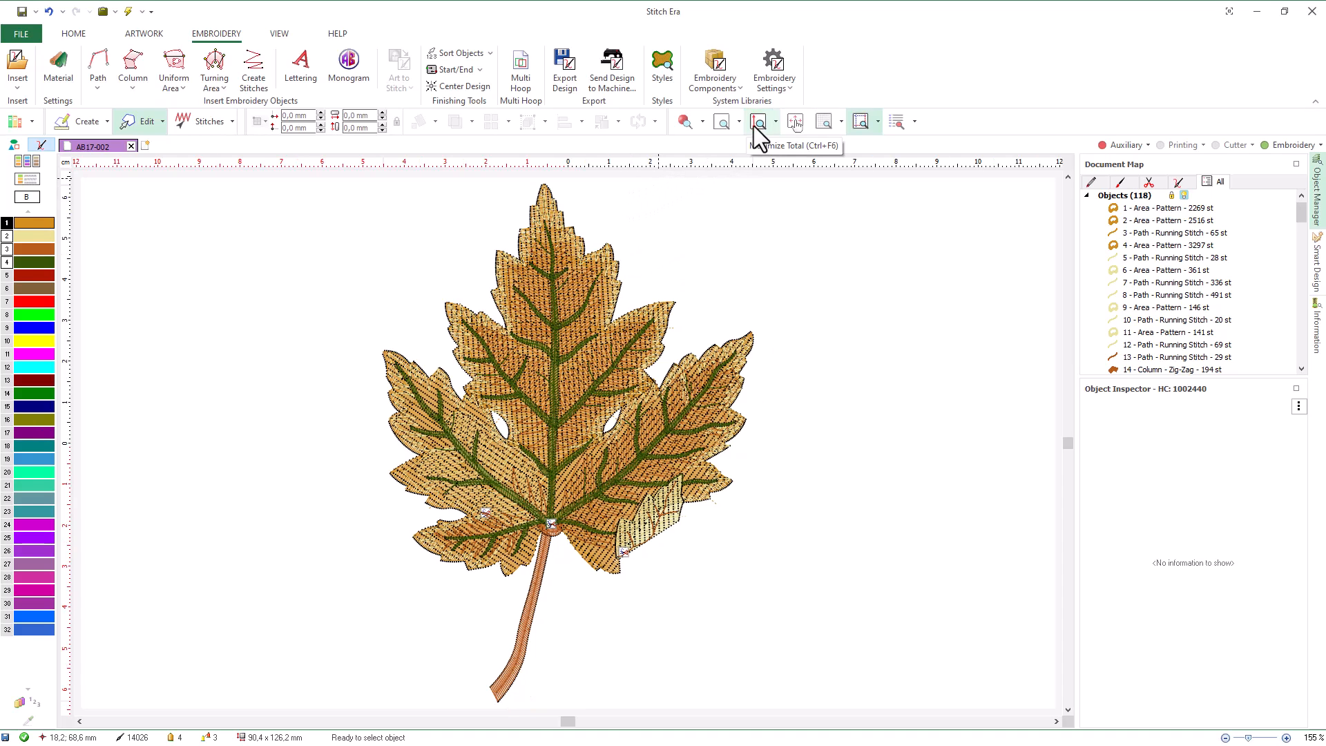
Step: Set the workspace grid color to blue in the grid settings
{"action": "left_click", "coordinate": [836, 127]}
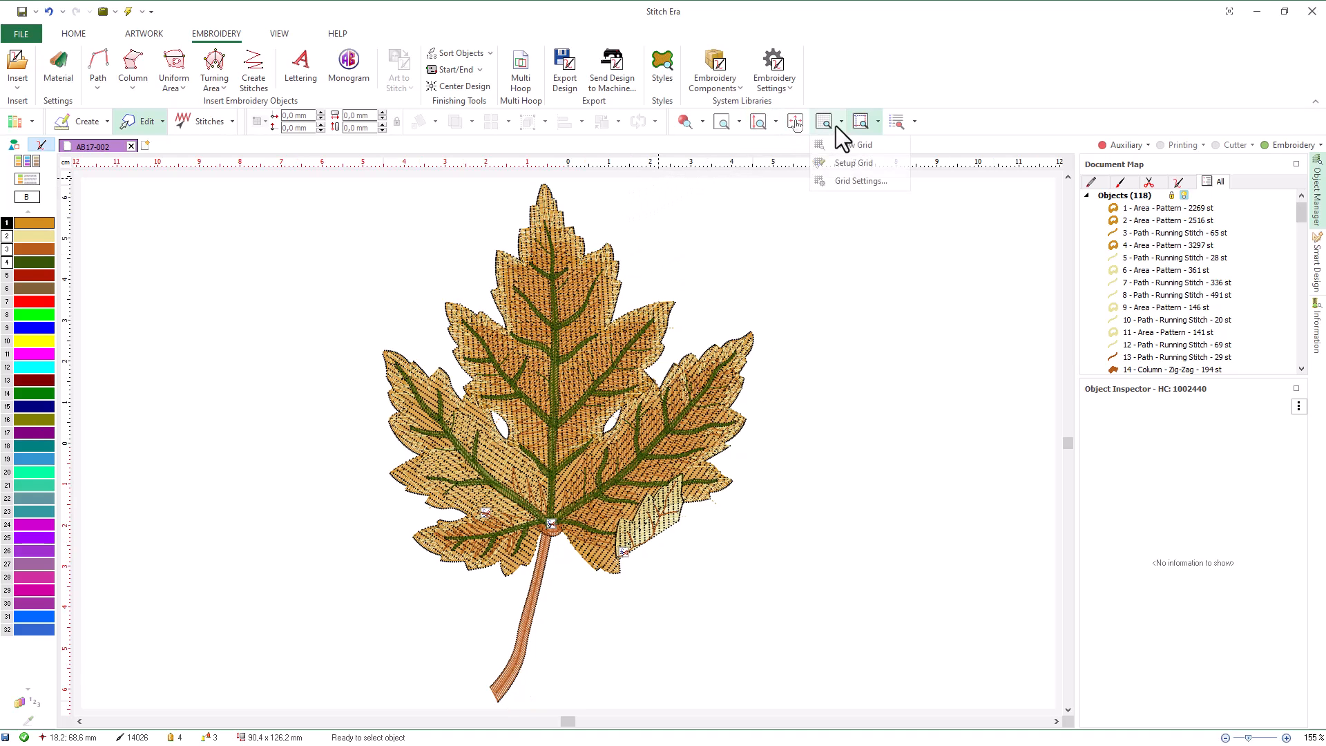
{"action": "left_click", "coordinate": [837, 182]}
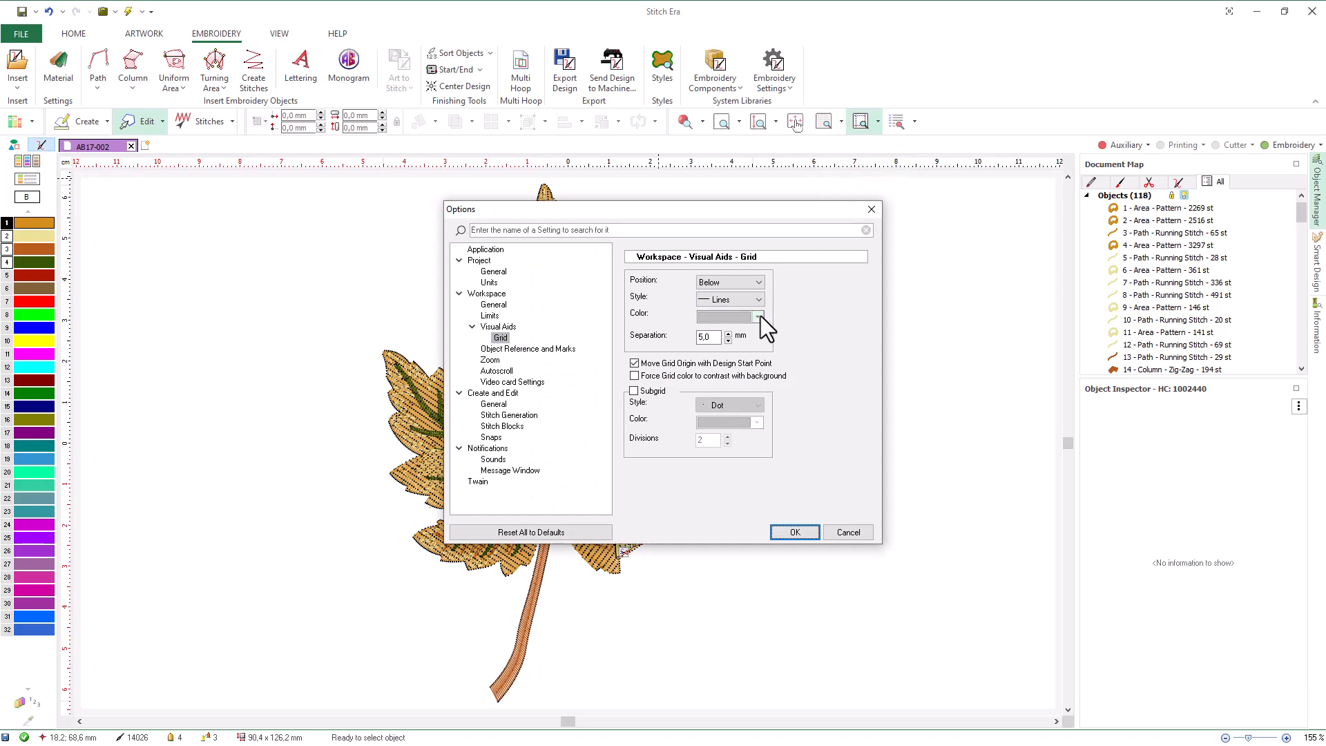
{"action": "left_click", "coordinate": [759, 317]}
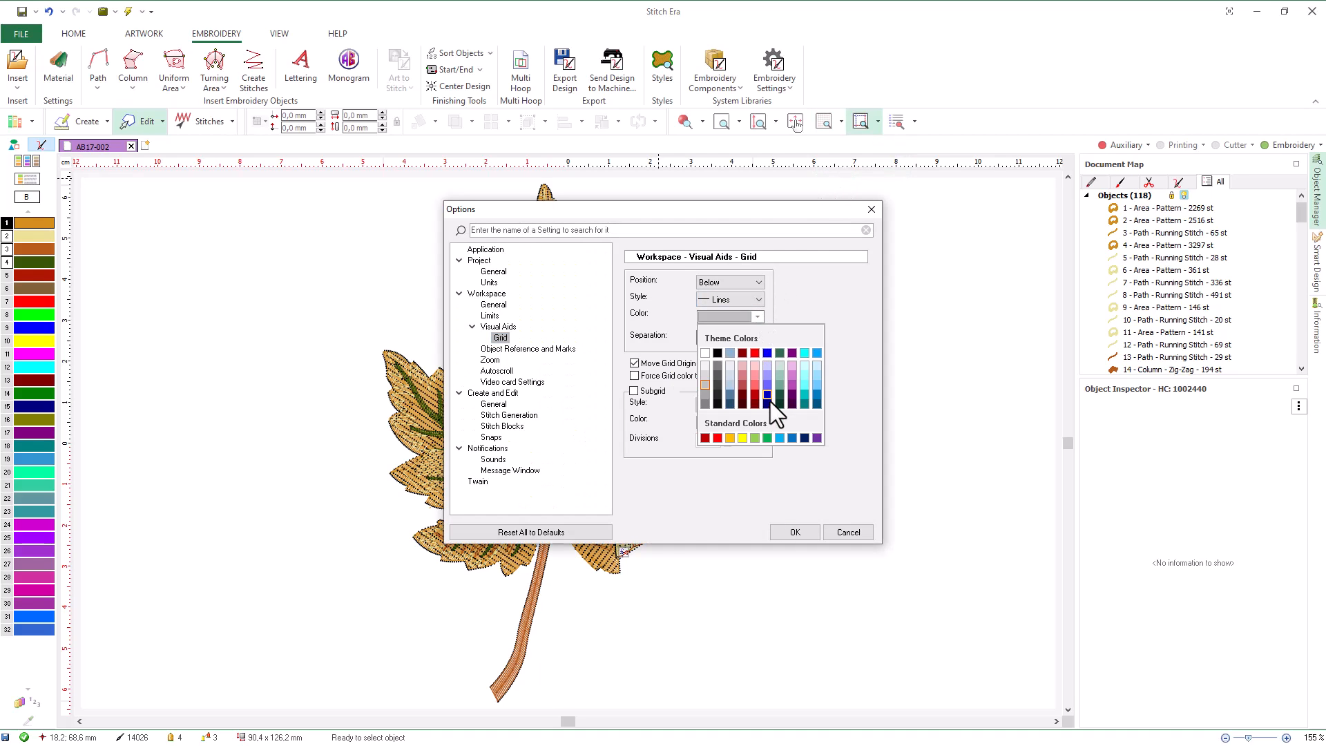
{"action": "left_click", "coordinate": [795, 522]}
{"action": "left_click", "coordinate": [797, 528]}
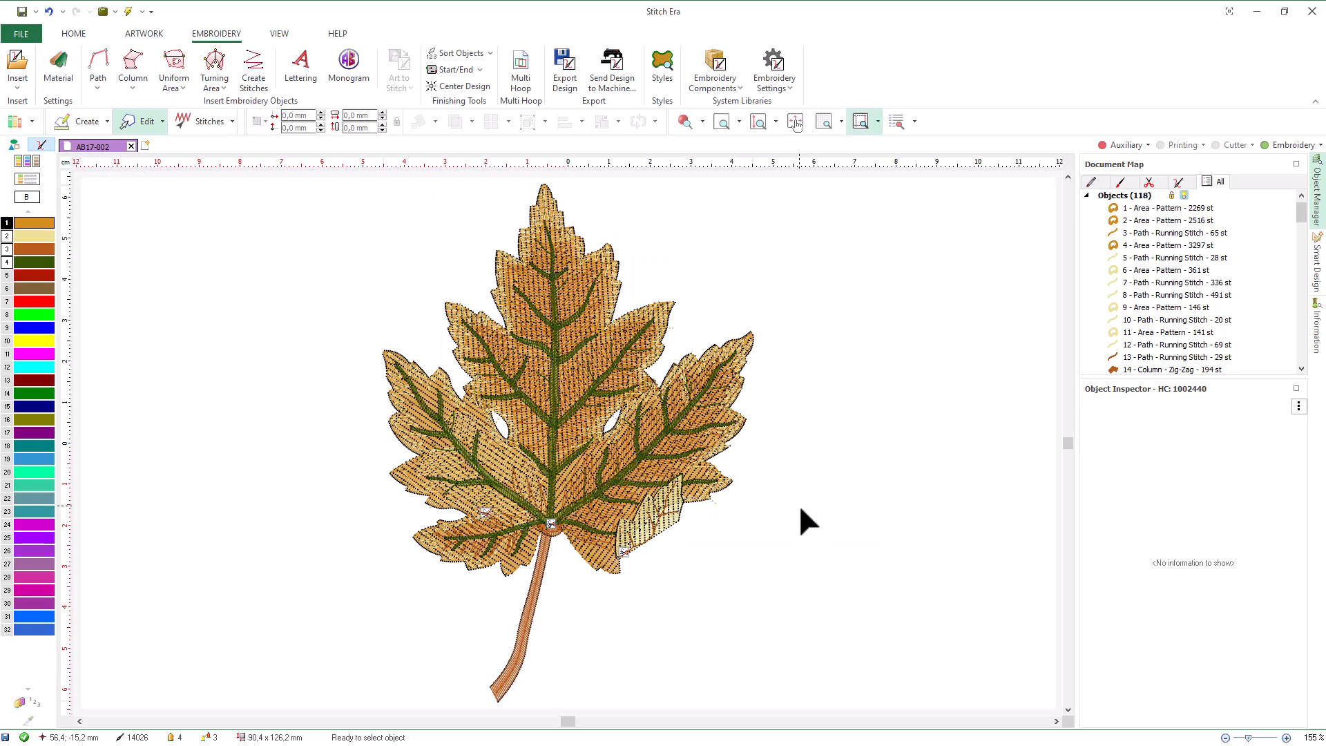
Step: Add a horizontal guideline at V coordinate 50 in the Guidelines Editor, with the workspace grid shown meanwhile and hidden again
{"action": "left_click", "coordinate": [822, 121]}
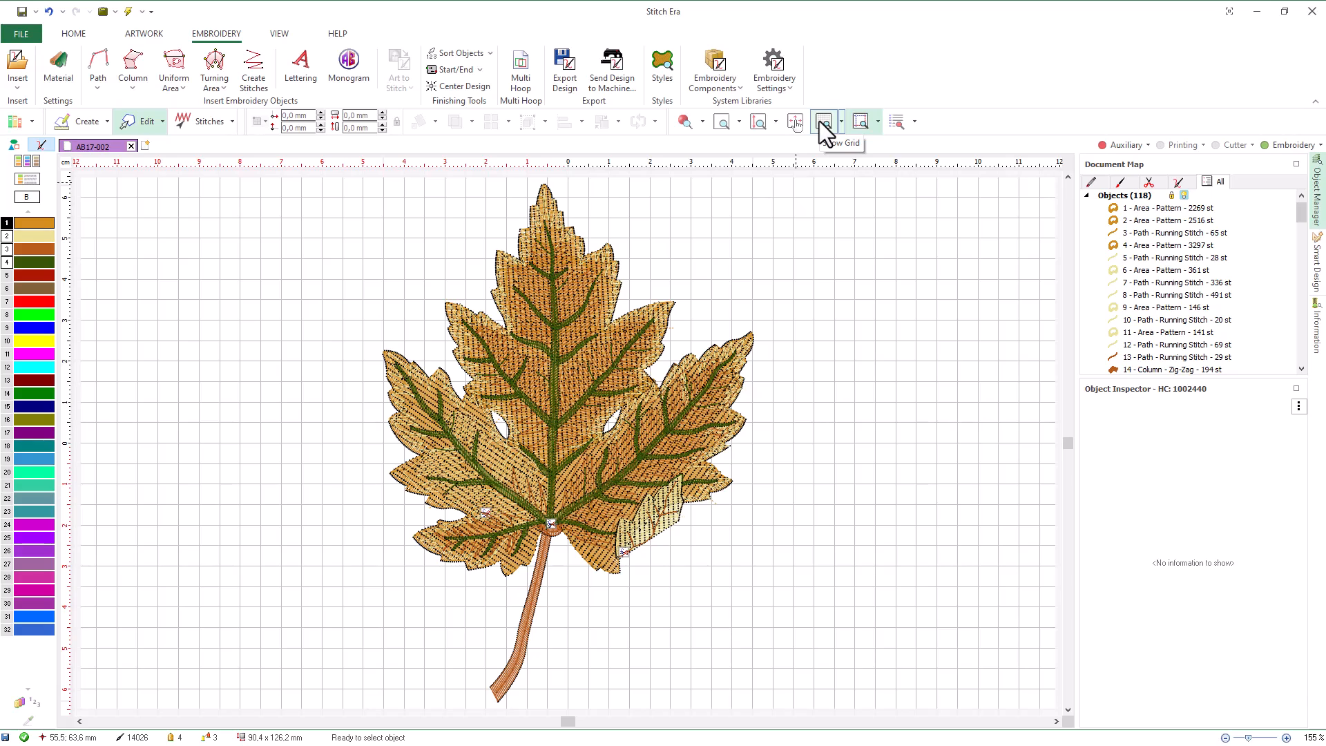
{"action": "left_click", "coordinate": [877, 122]}
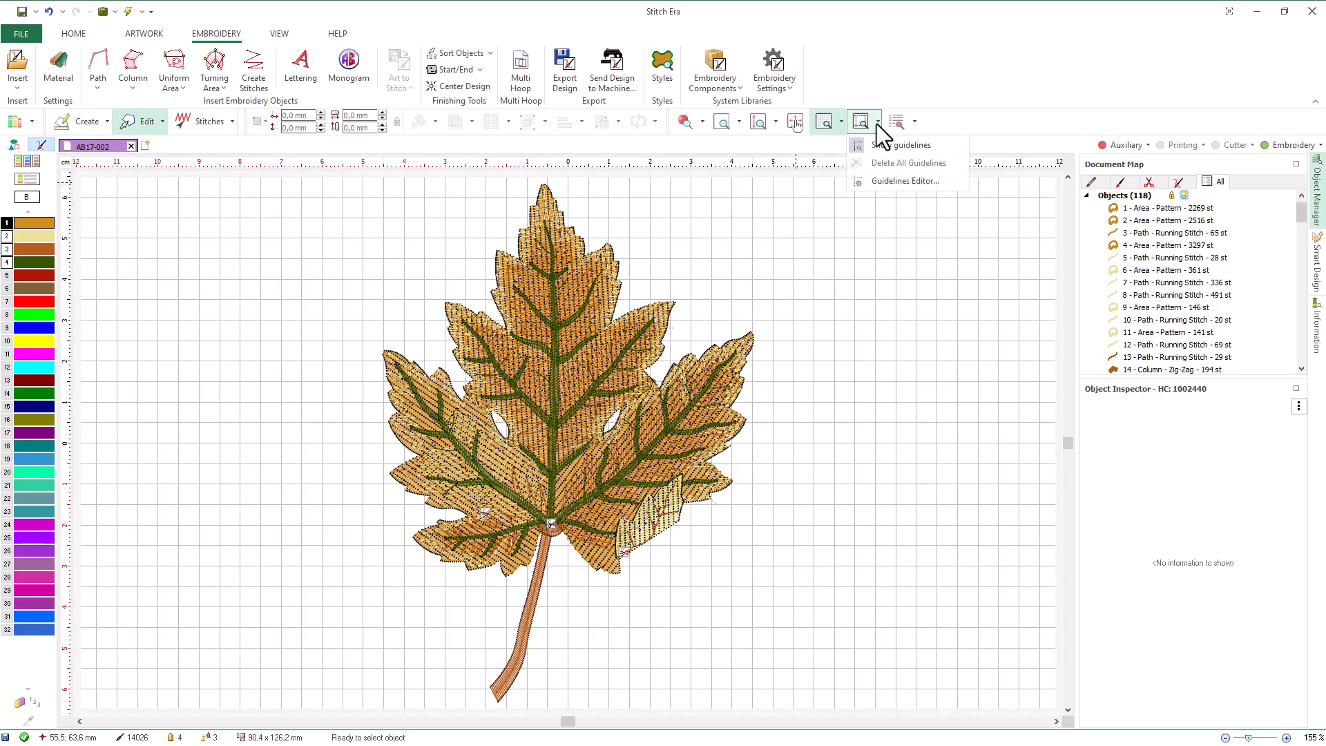
{"action": "left_click", "coordinate": [872, 181]}
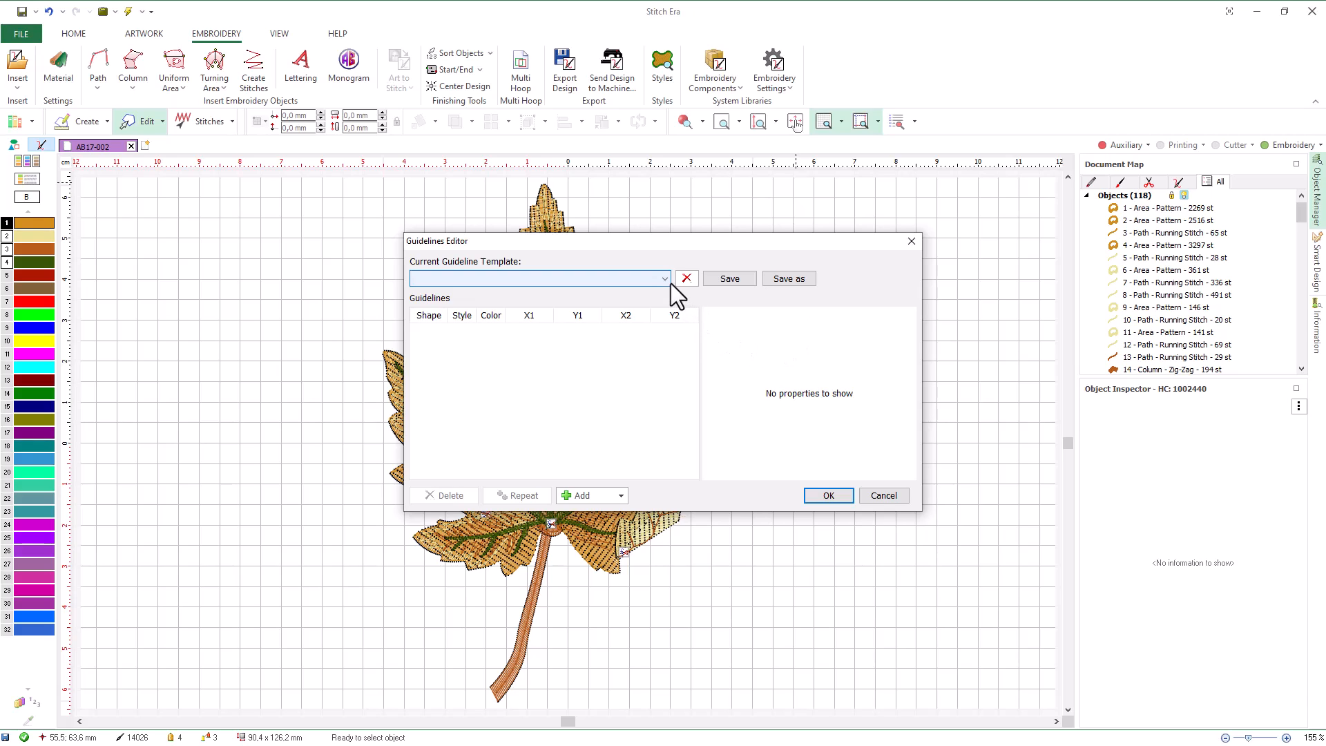
{"action": "left_click", "coordinate": [579, 496]}
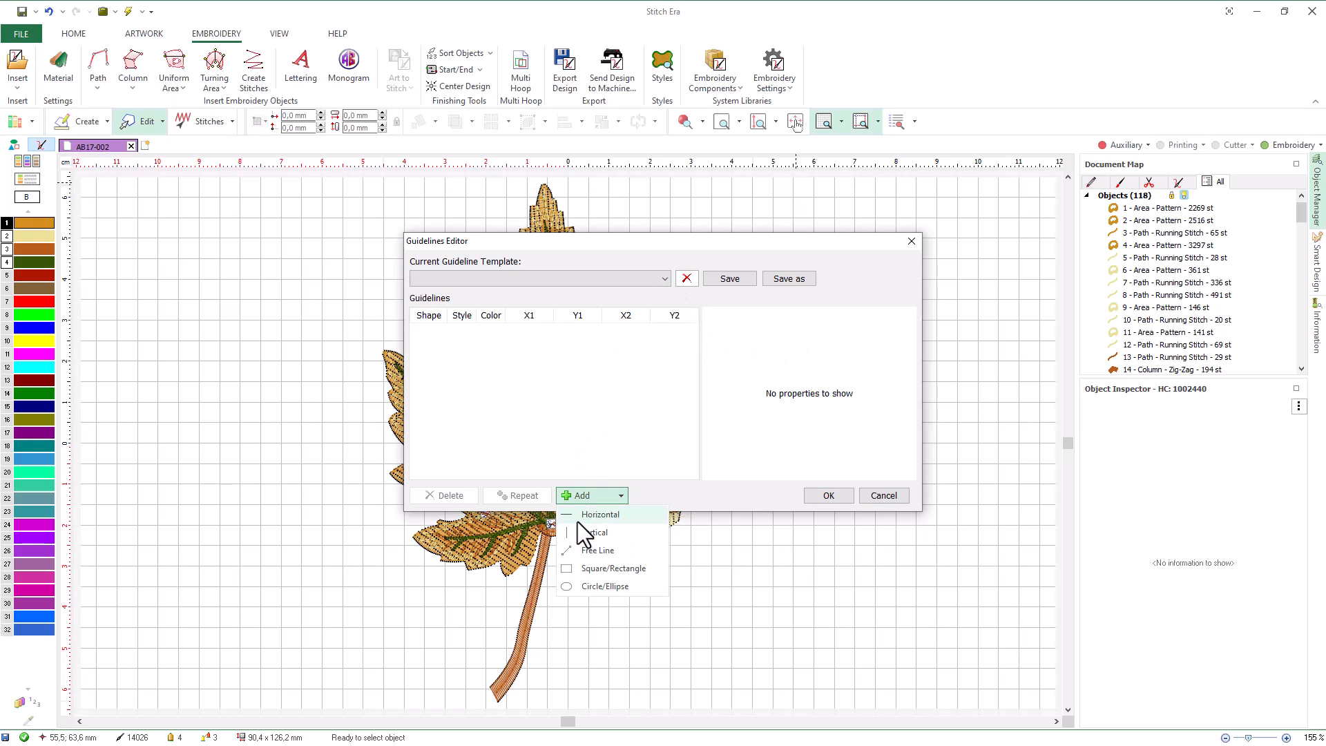
{"action": "left_click", "coordinate": [577, 518]}
{"action": "left_click", "coordinate": [826, 372]}
{"action": "type", "text": "50"}
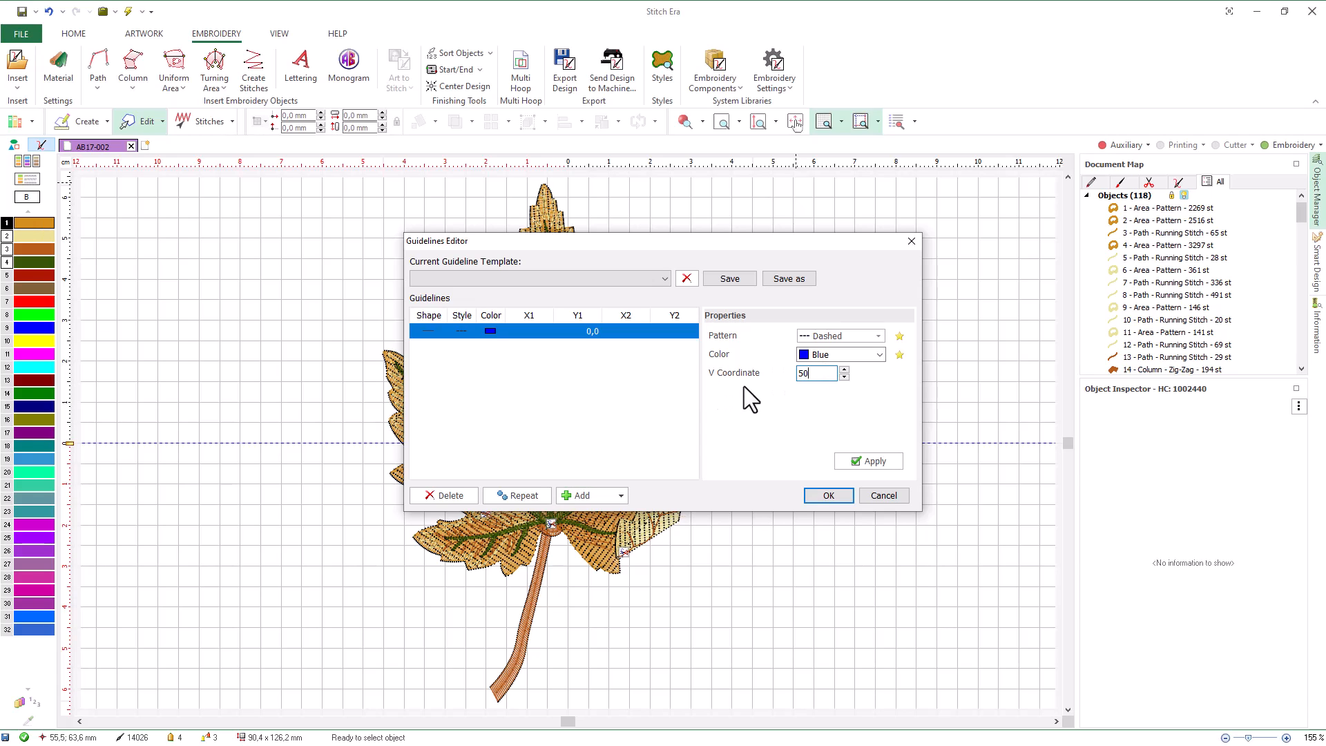
{"action": "left_click", "coordinate": [839, 495]}
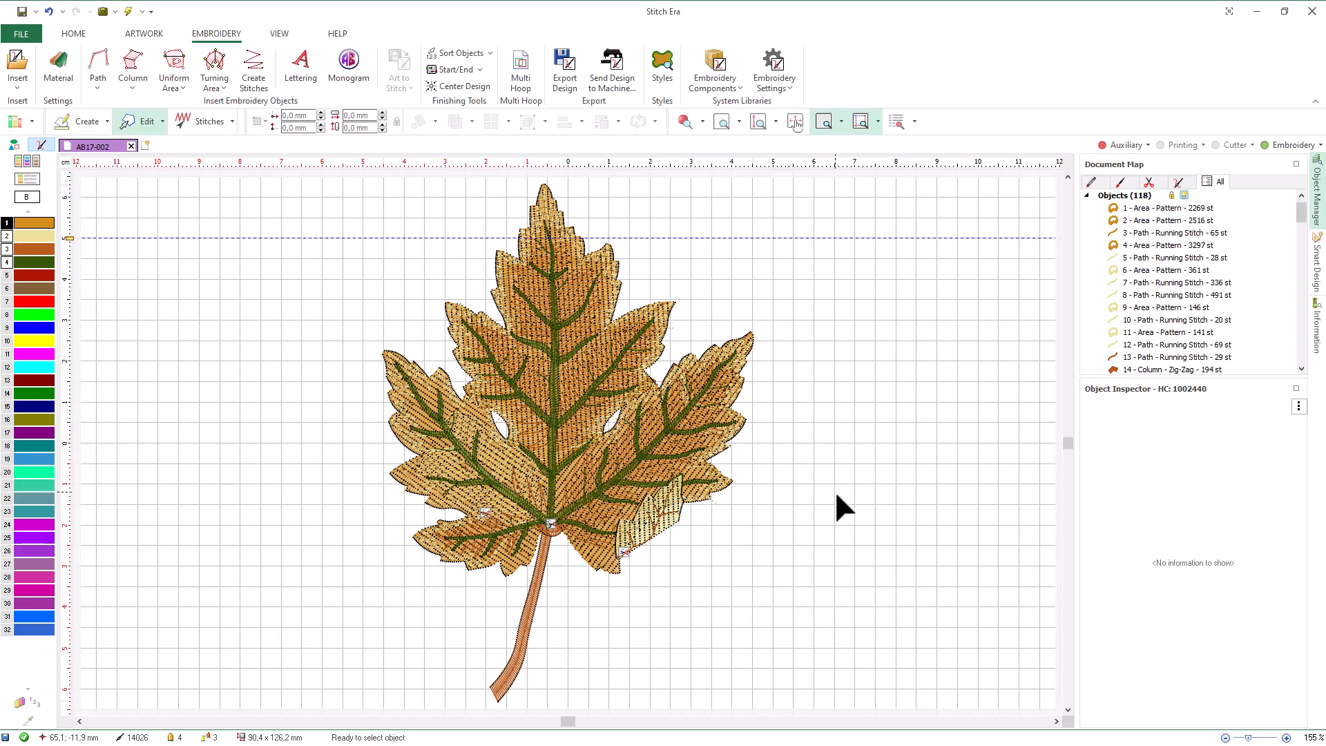
{"action": "left_click", "coordinate": [821, 125]}
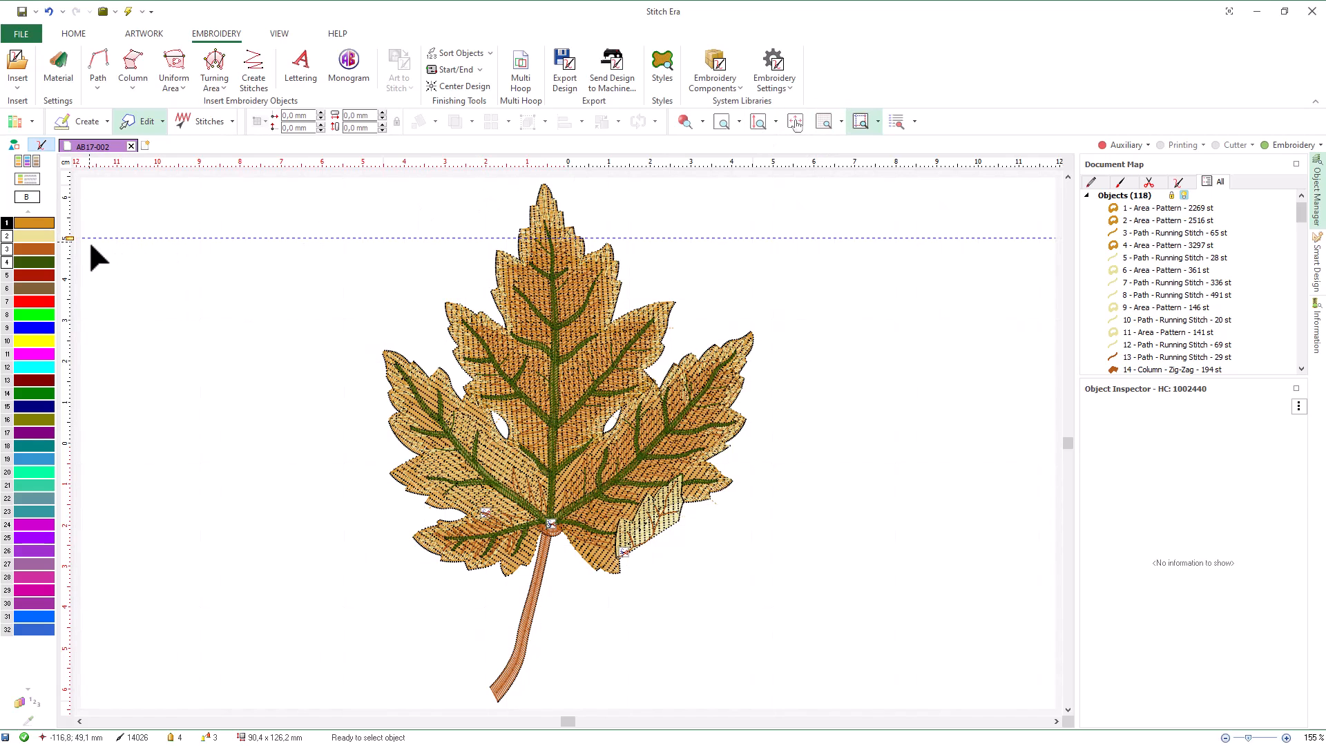
Step: Move the horizontal guideline slightly lower, and add a second horizontal guideline above it and a vertical one at about -74 mm
{"action": "left_click_drag", "start_coordinate": [69, 242], "coordinate": [60, 270]}
{"action": "left_click_drag", "start_coordinate": [256, 179], "coordinate": [258, 221]}
{"action": "left_click_drag", "start_coordinate": [86, 333], "coordinate": [266, 342]}
Step: Change the color of the vertical guideline beside the leaf to magenta
{"action": "right_click", "coordinate": [265, 167]}
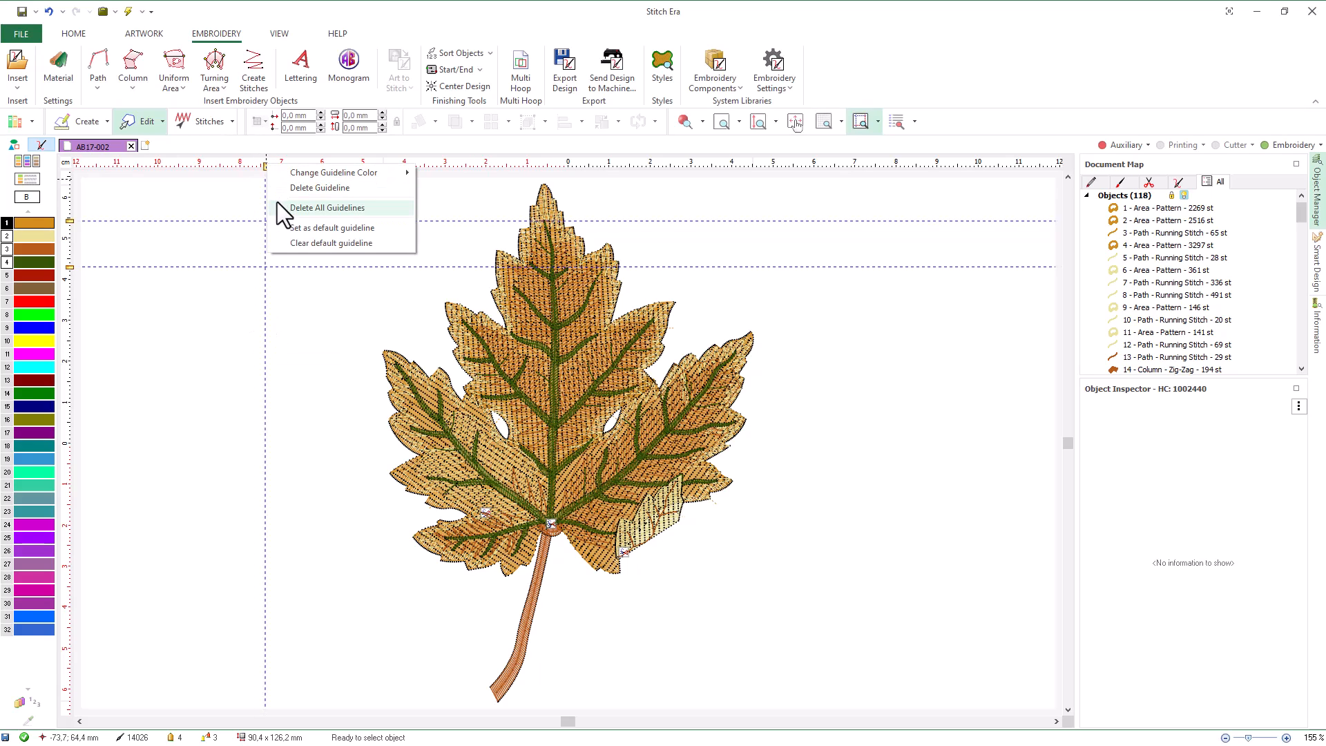
{"action": "mouse_move", "coordinate": [344, 170]}
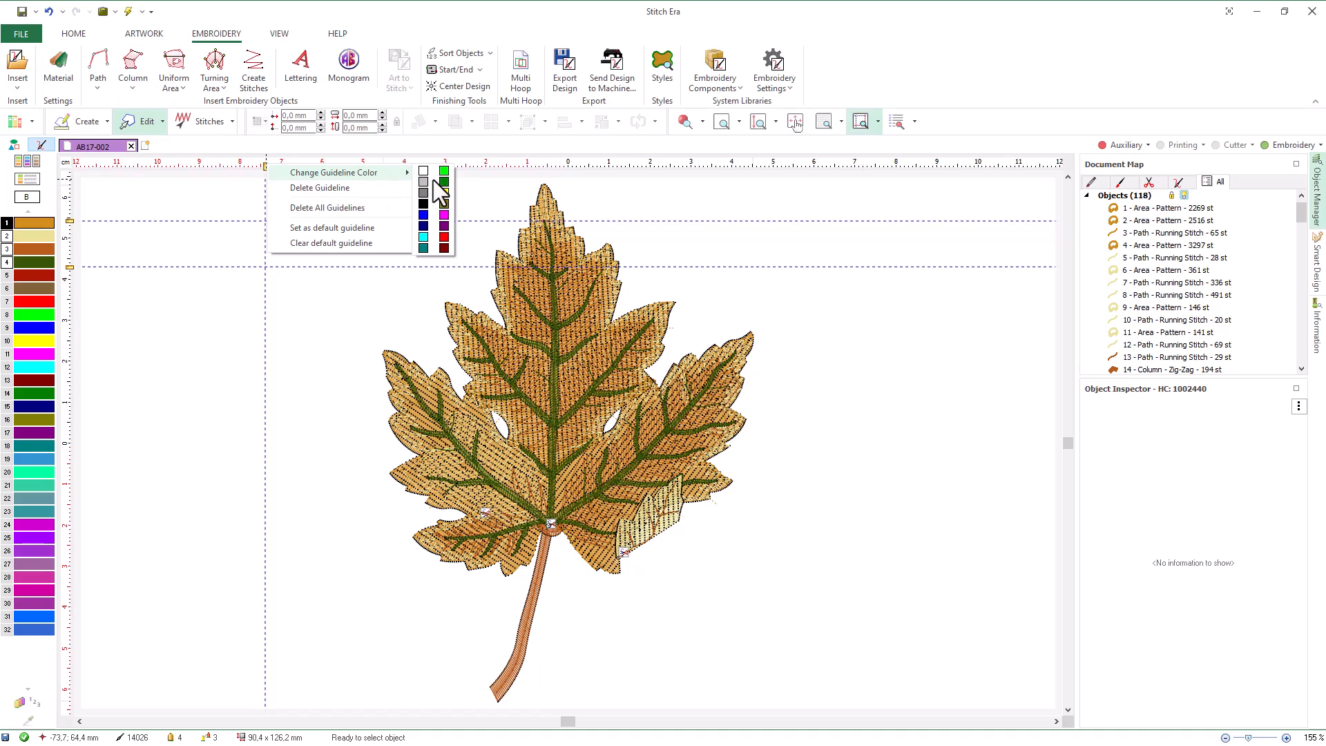
{"action": "left_click", "coordinate": [444, 215]}
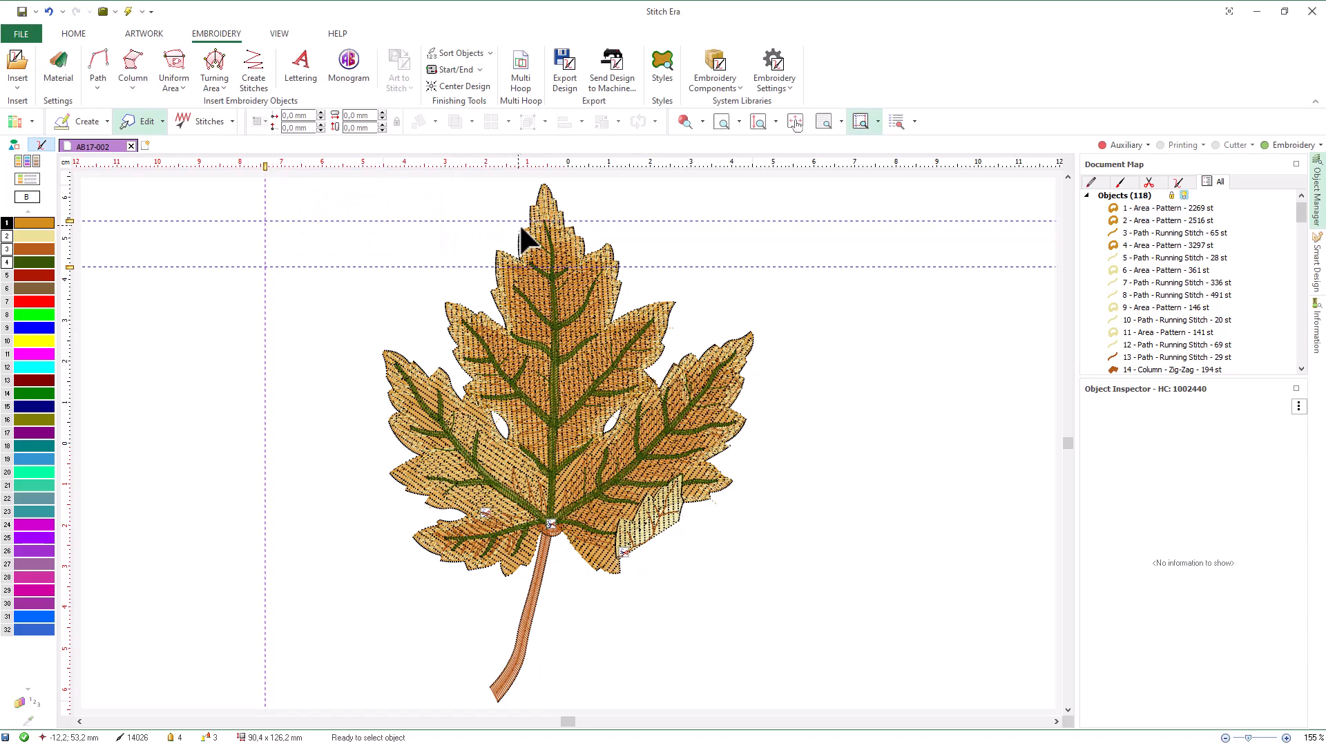
Step: Turn off the display of solid vectors, marks, stitches and objects for the leaf design
{"action": "left_click", "coordinate": [914, 123]}
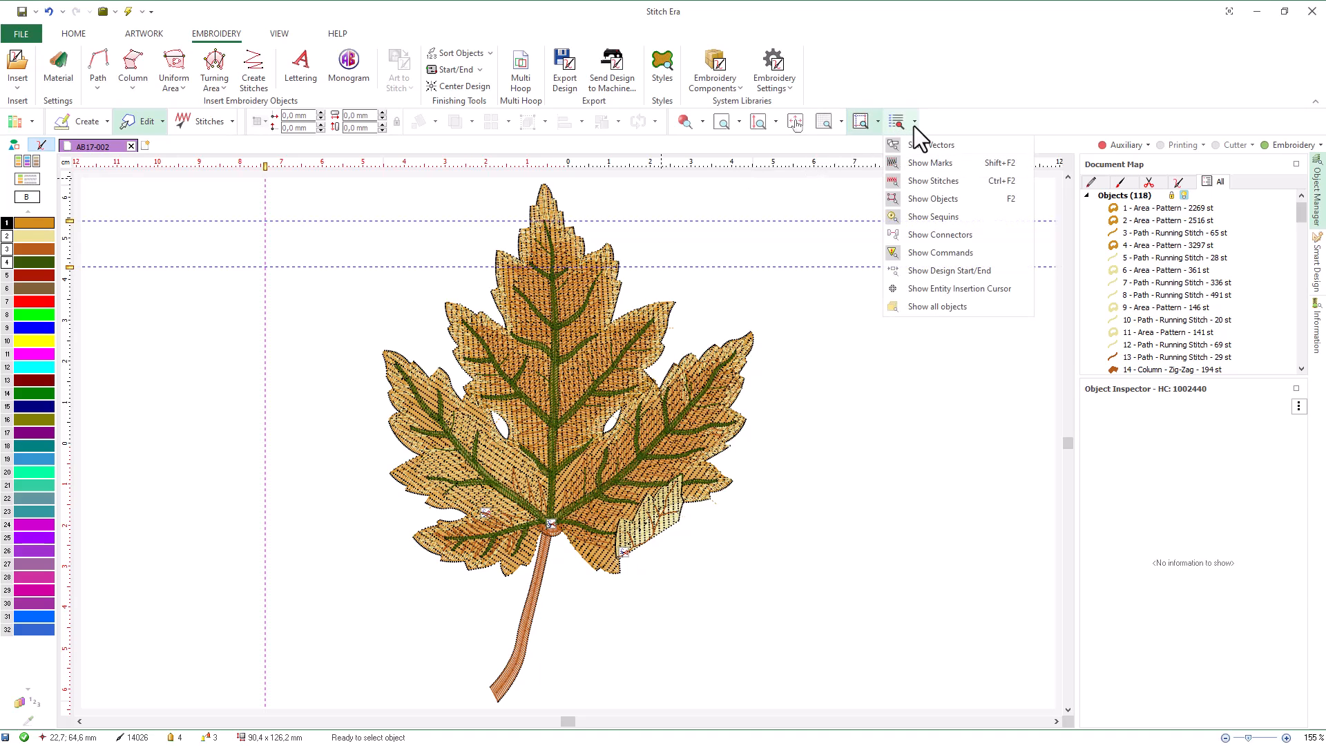
{"action": "left_click", "coordinate": [912, 146]}
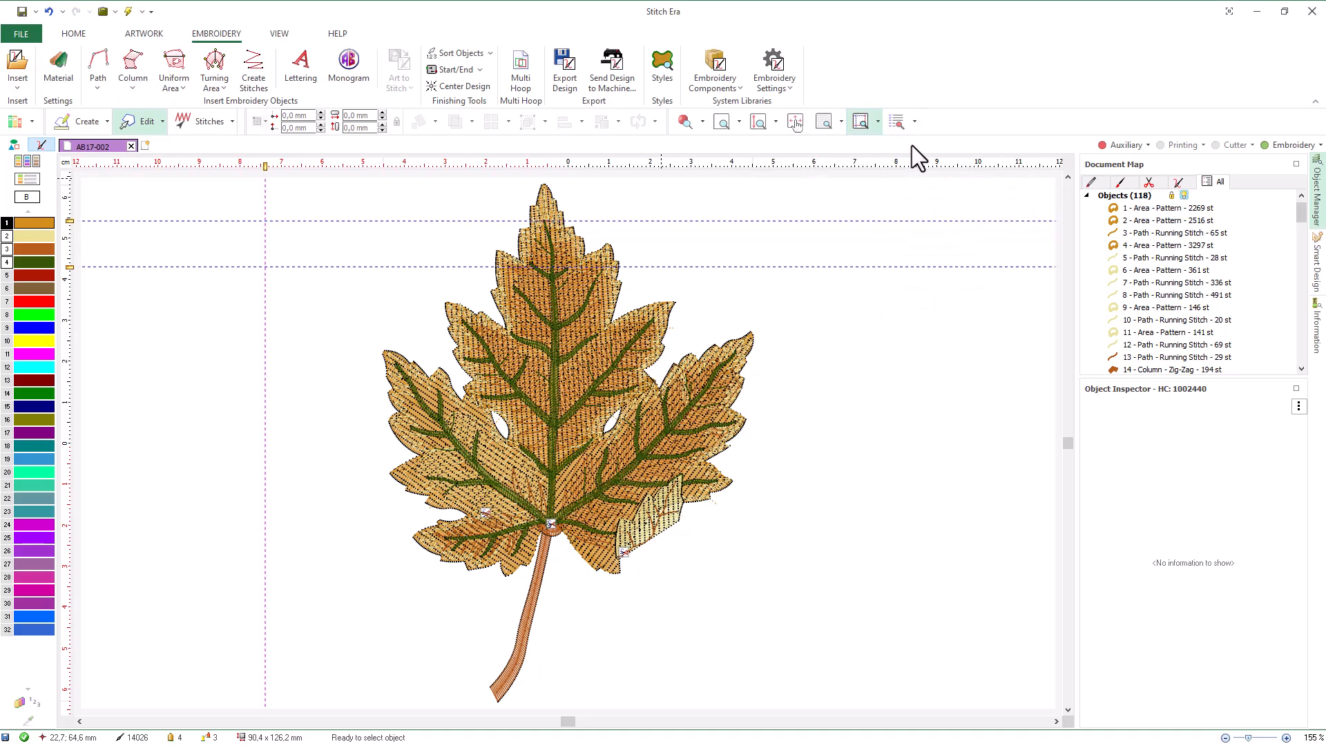
{"action": "left_click", "coordinate": [913, 123]}
{"action": "left_click", "coordinate": [915, 164]}
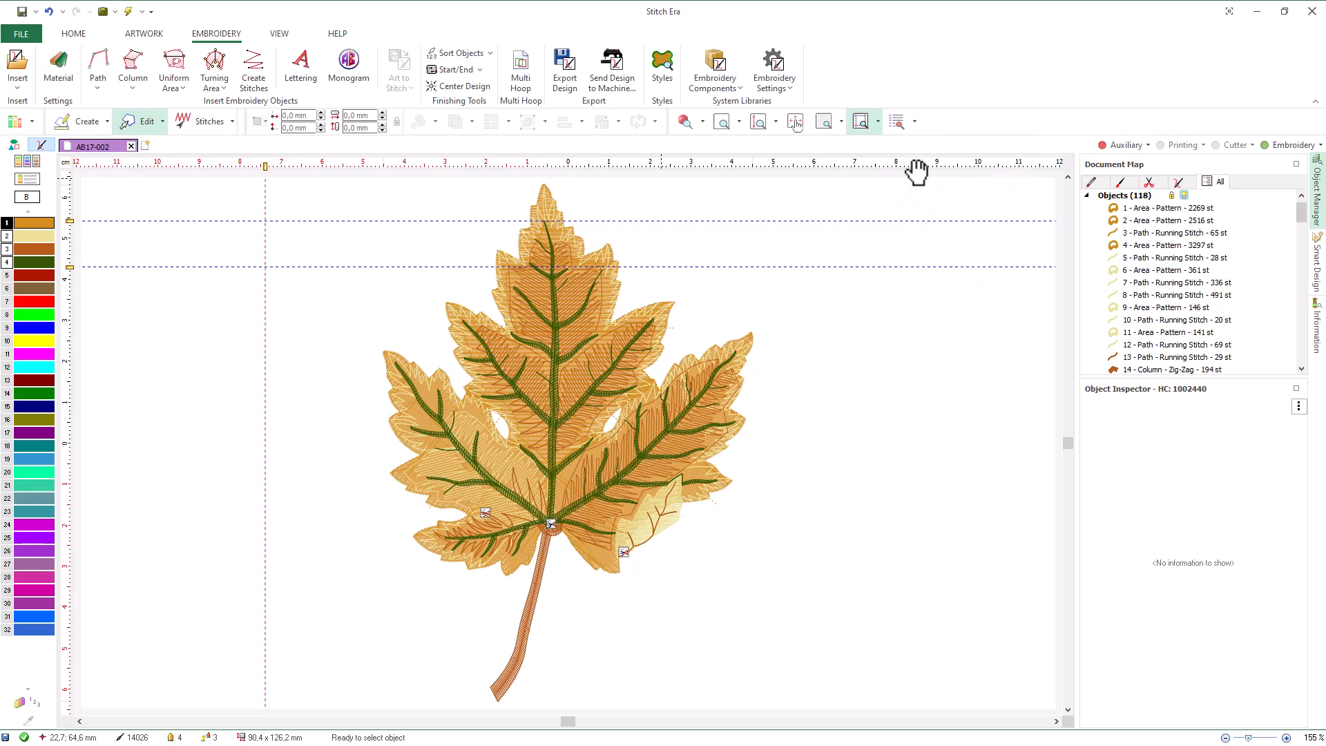
{"action": "left_click", "coordinate": [914, 125]}
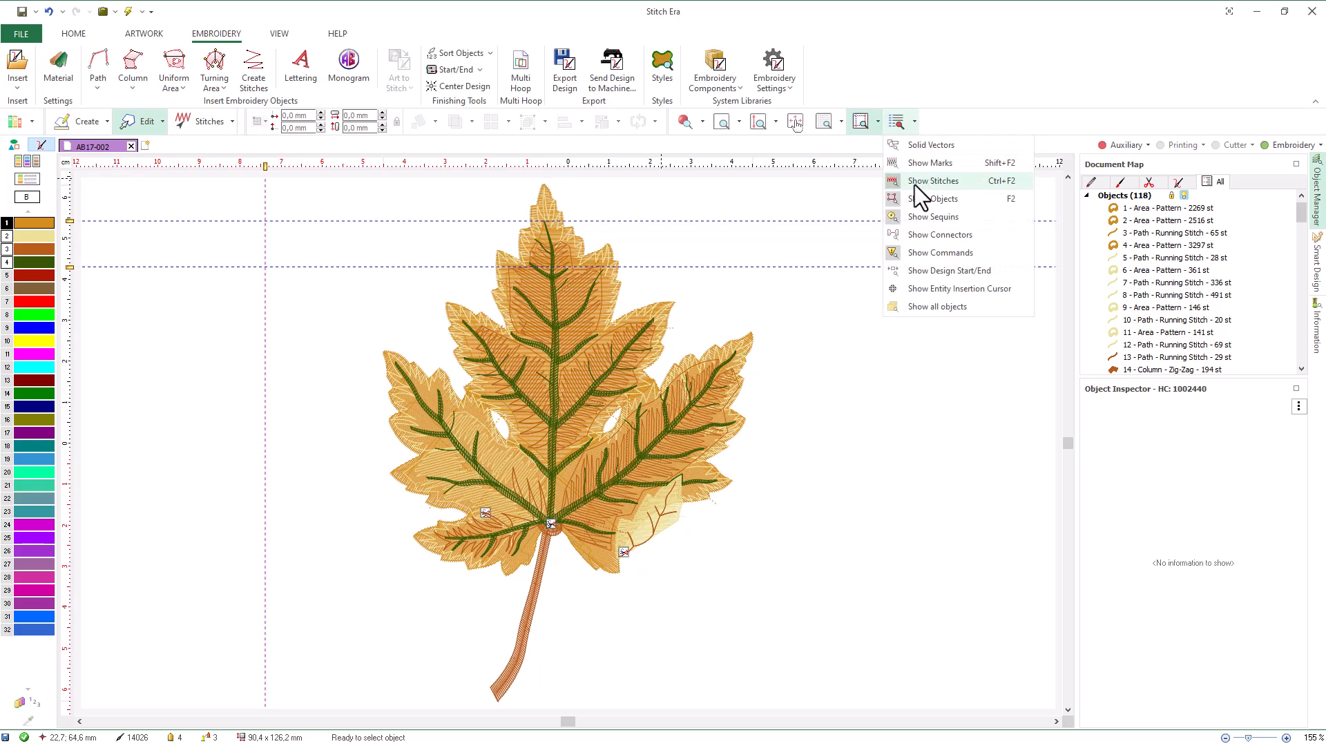
{"action": "left_click", "coordinate": [916, 182]}
{"action": "left_click", "coordinate": [915, 124]}
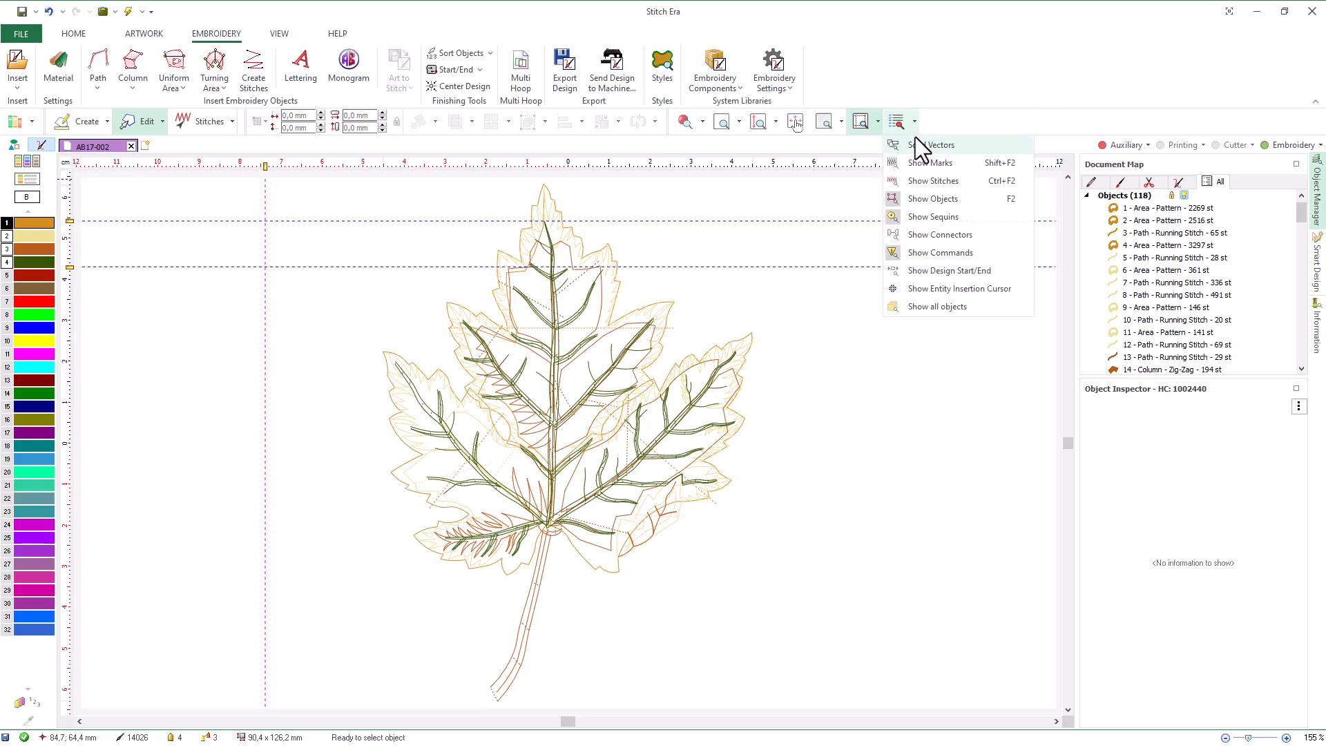
{"action": "left_click", "coordinate": [913, 198]}
Step: Turn the display of solid vectors, marks and stitches back on for the leaf design
{"action": "left_click", "coordinate": [914, 123]}
{"action": "left_click", "coordinate": [913, 144]}
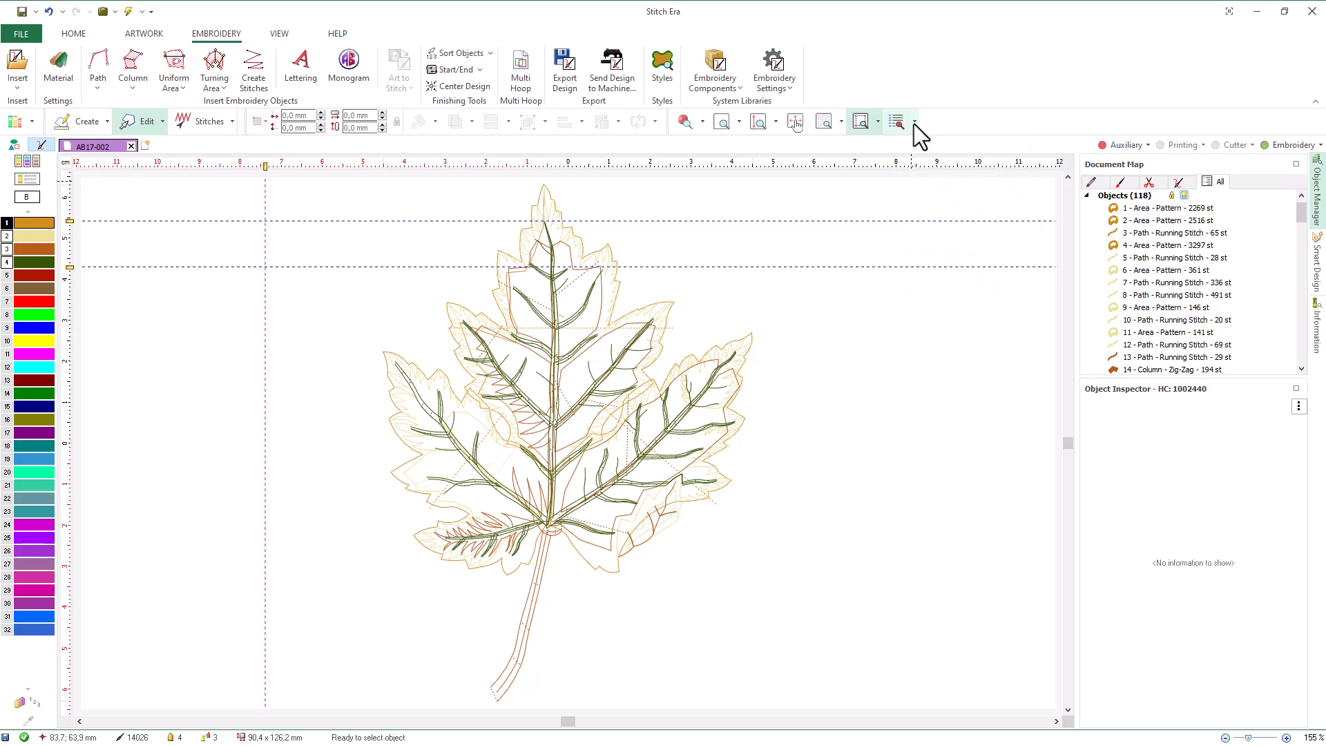
{"action": "left_click", "coordinate": [913, 123]}
{"action": "left_click", "coordinate": [910, 162]}
{"action": "left_click", "coordinate": [916, 124]}
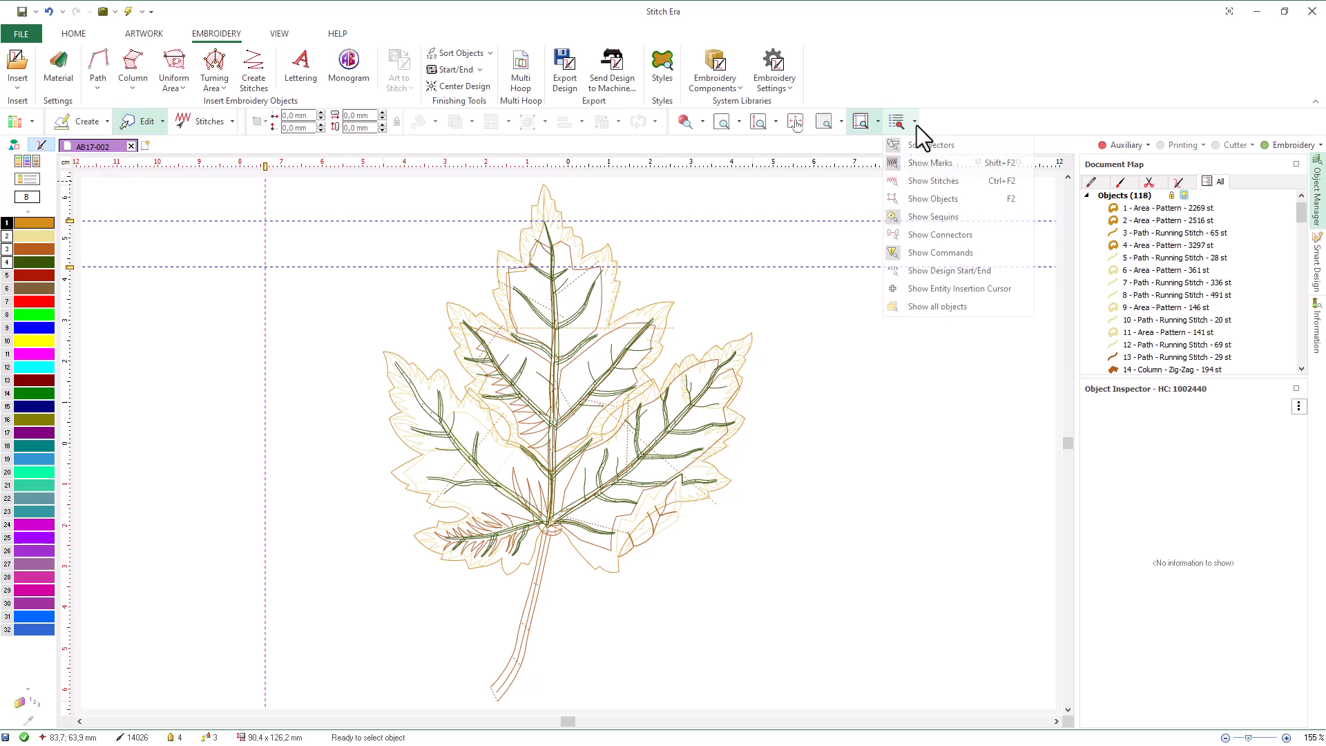
{"action": "left_click", "coordinate": [910, 181]}
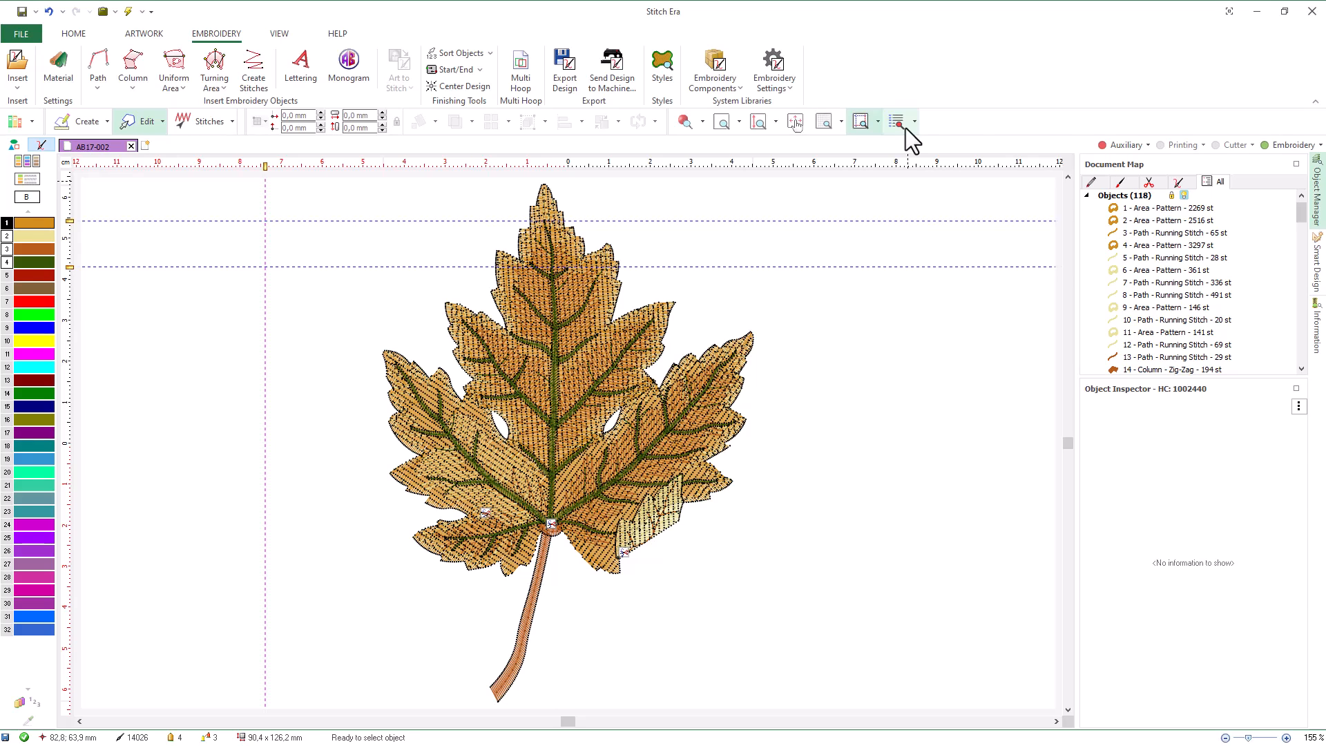
{"action": "left_click", "coordinate": [905, 128]}
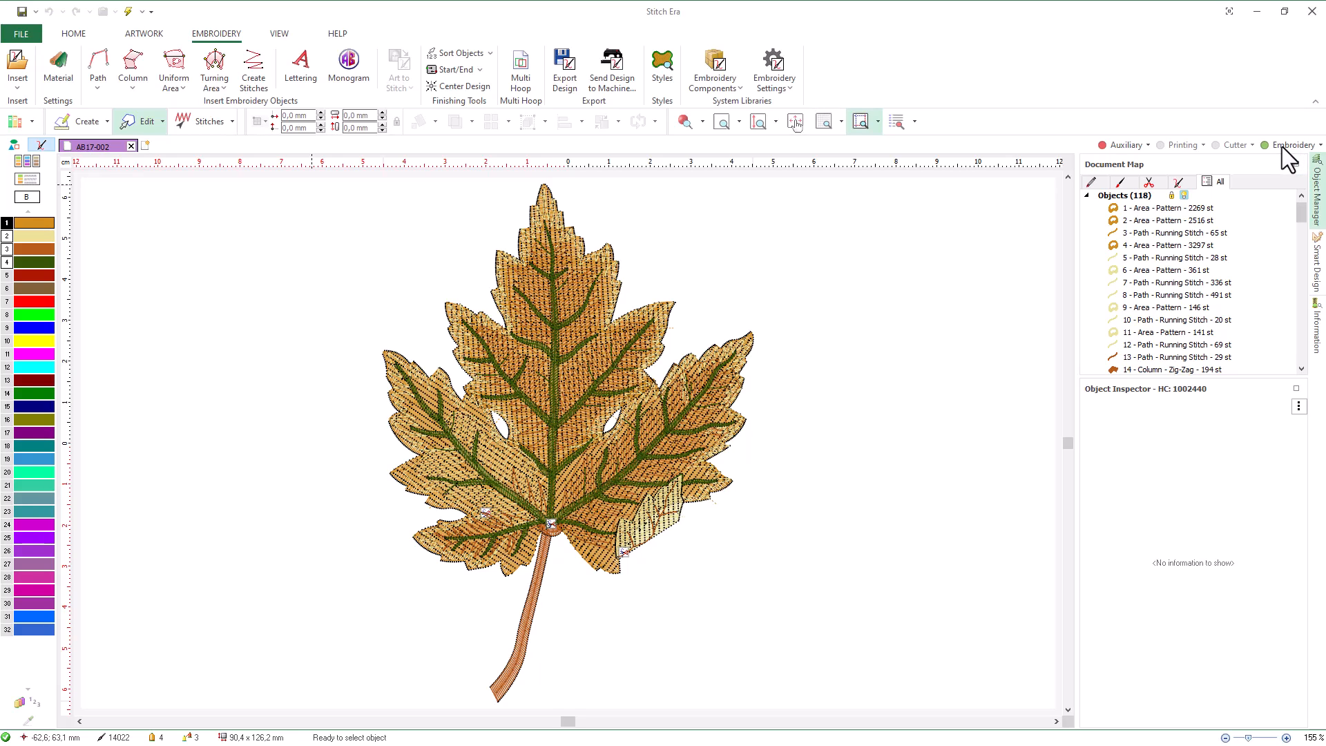
Step: Toggle the visibility of the Auxiliary and Embroidery object types, leaving the auxiliary leaf image shown and the embroidery hidden
{"action": "left_click", "coordinate": [1131, 146]}
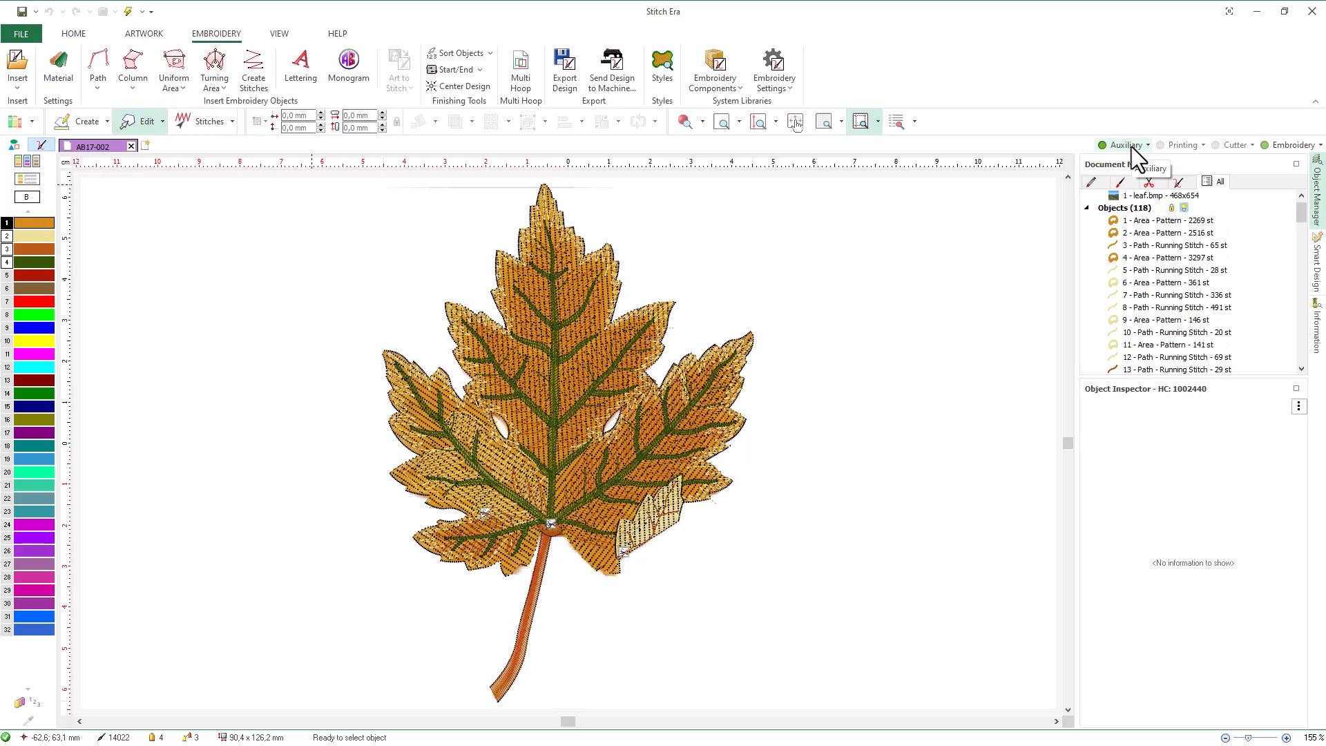
{"action": "left_click", "coordinate": [1131, 146]}
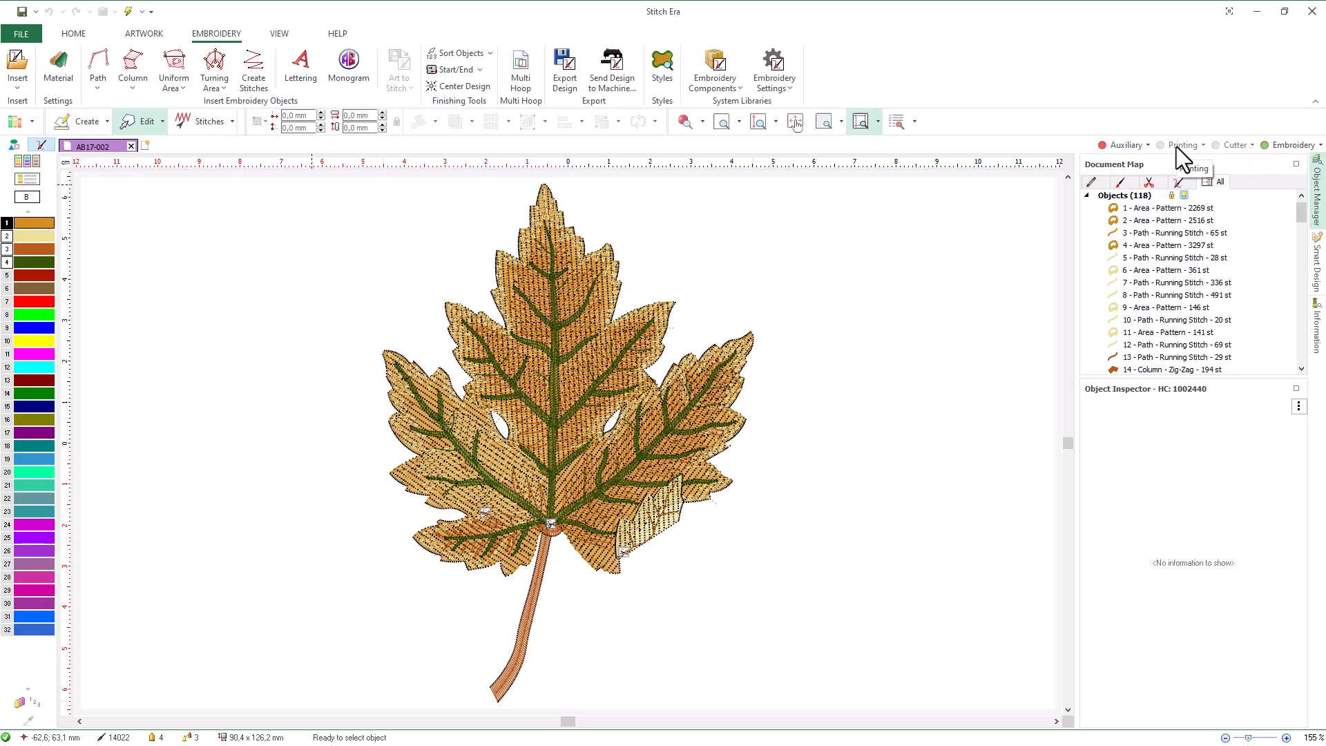
{"action": "left_click", "coordinate": [1137, 143]}
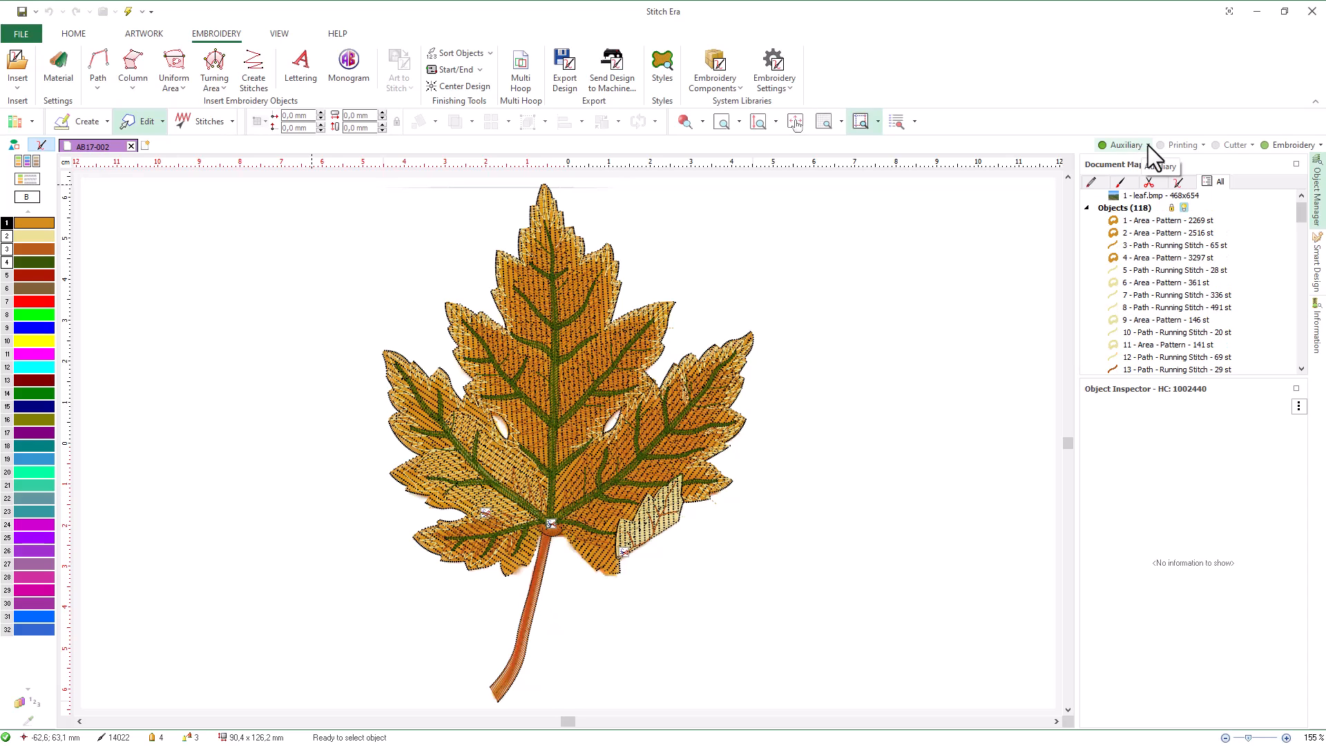
{"action": "left_click", "coordinate": [1270, 144]}
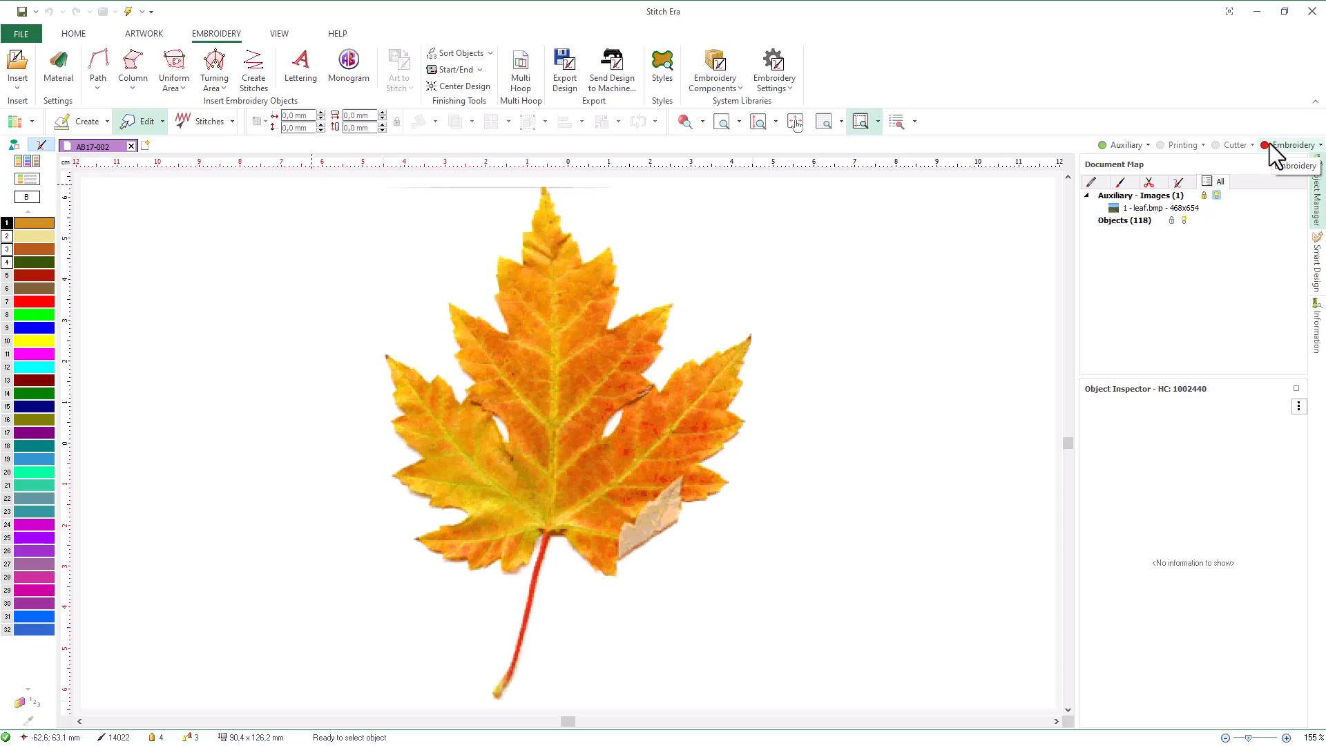
{"action": "left_click", "coordinate": [1267, 144]}
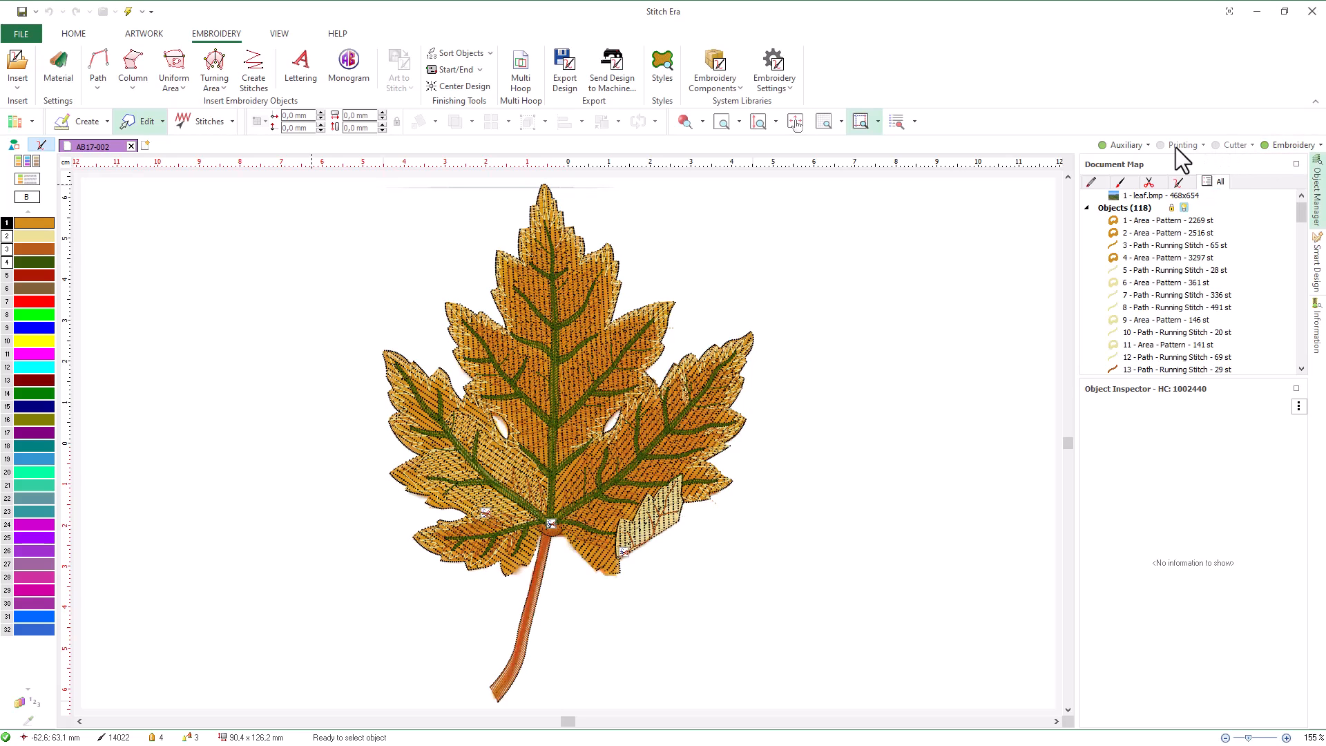
{"action": "left_click", "coordinate": [1269, 145]}
Step: Select the auxiliary leaf image in the workspace and clear the selection again
{"action": "left_click", "coordinate": [659, 326]}
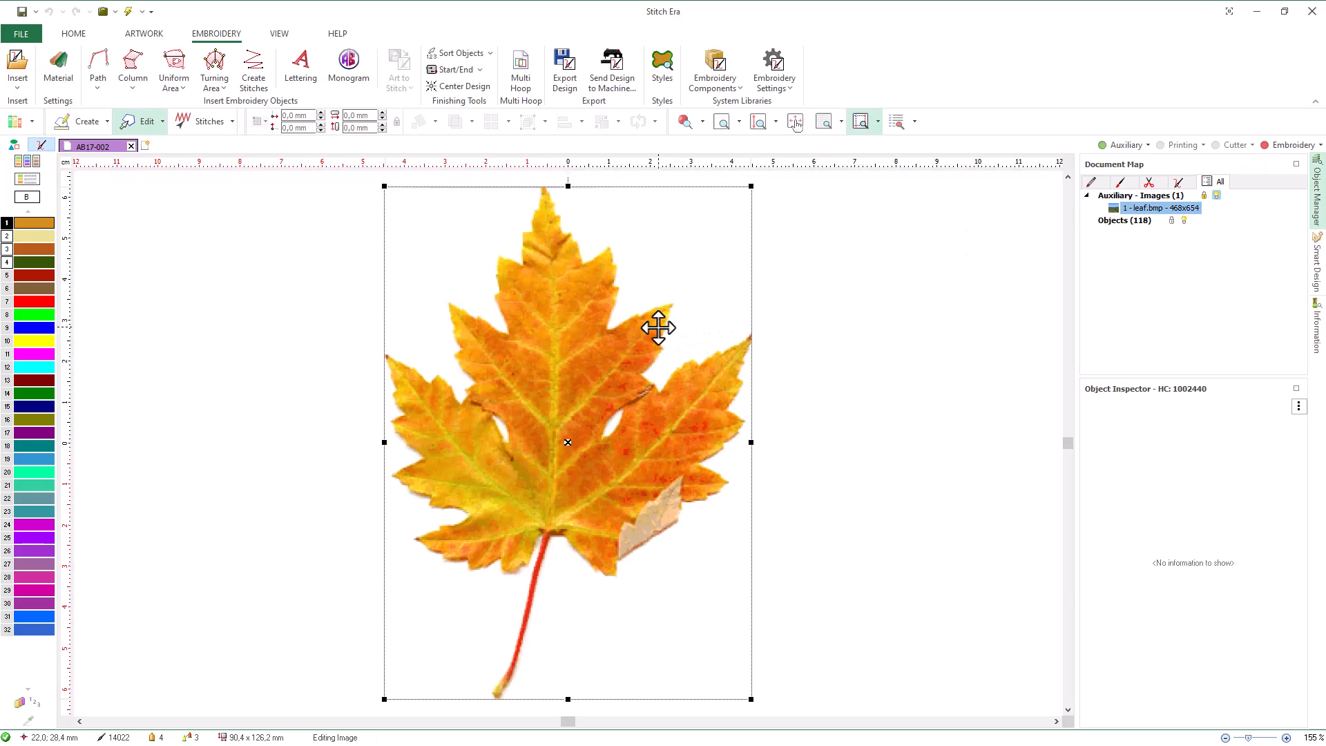
{"action": "left_click", "coordinate": [785, 326]}
{"action": "left_click", "coordinate": [627, 337]}
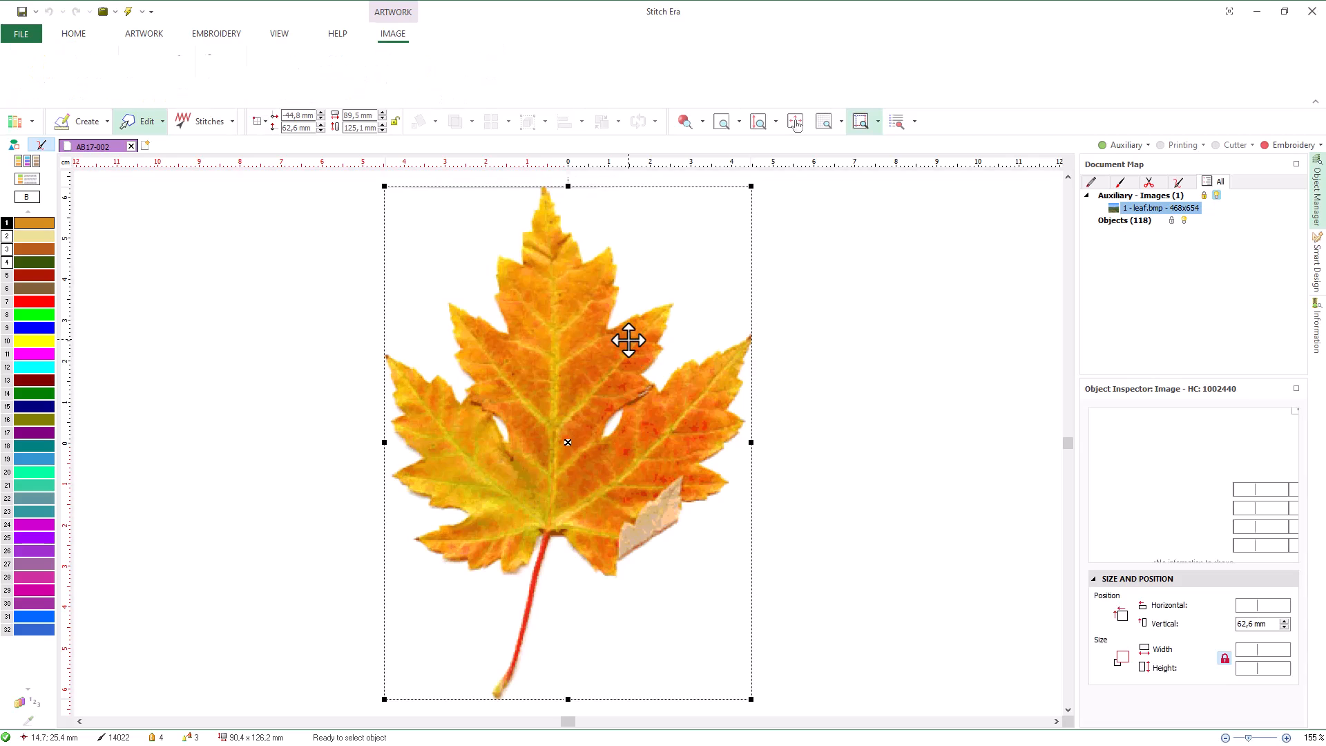
{"action": "left_click", "coordinate": [805, 317]}
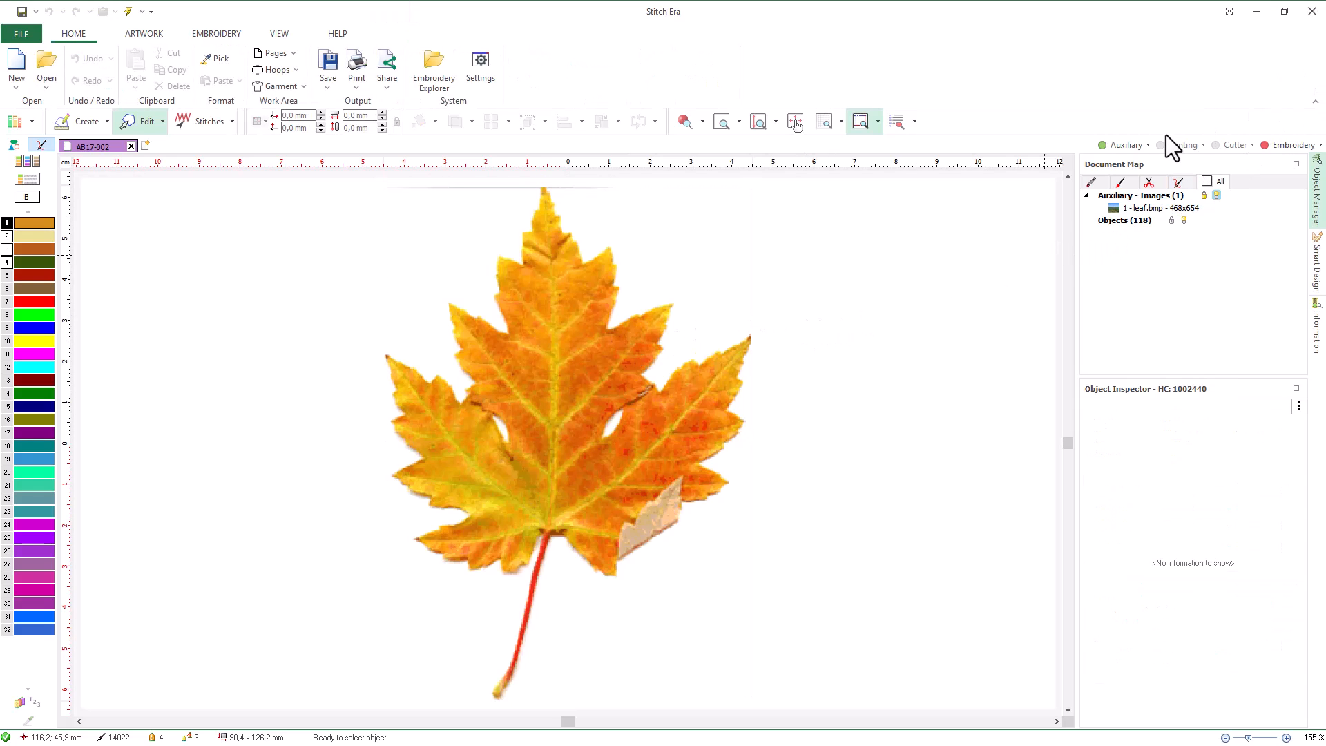
Step: Lock the auxiliary objects and show the embroidery objects again
{"action": "left_click", "coordinate": [1146, 145]}
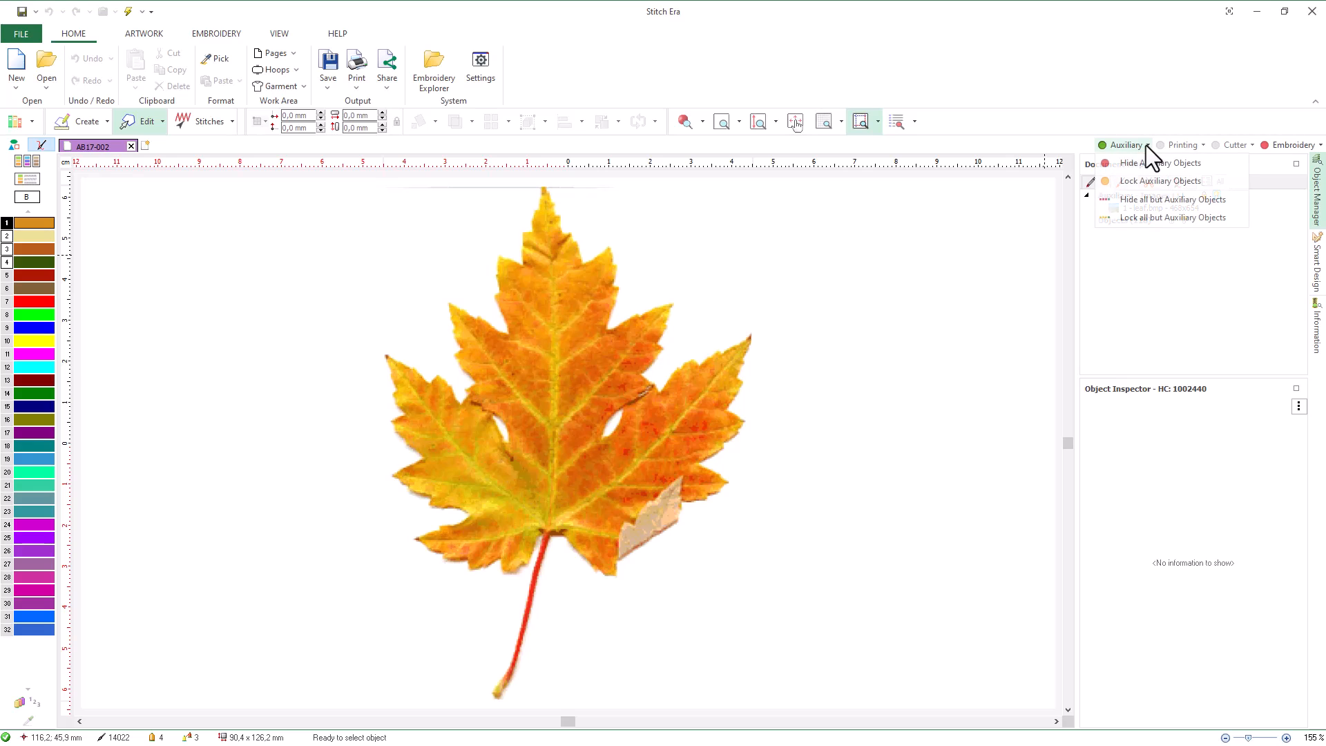
{"action": "left_click", "coordinate": [1152, 181]}
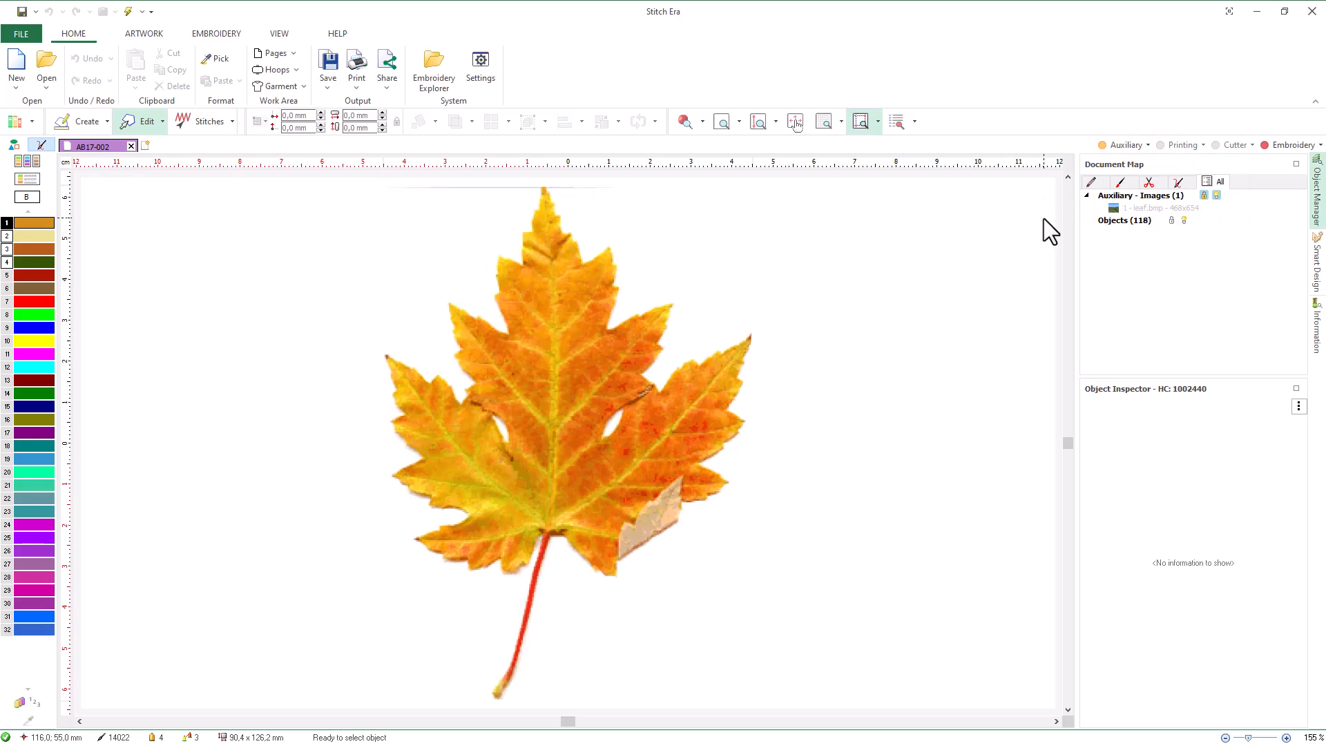
{"action": "left_click", "coordinate": [1263, 145]}
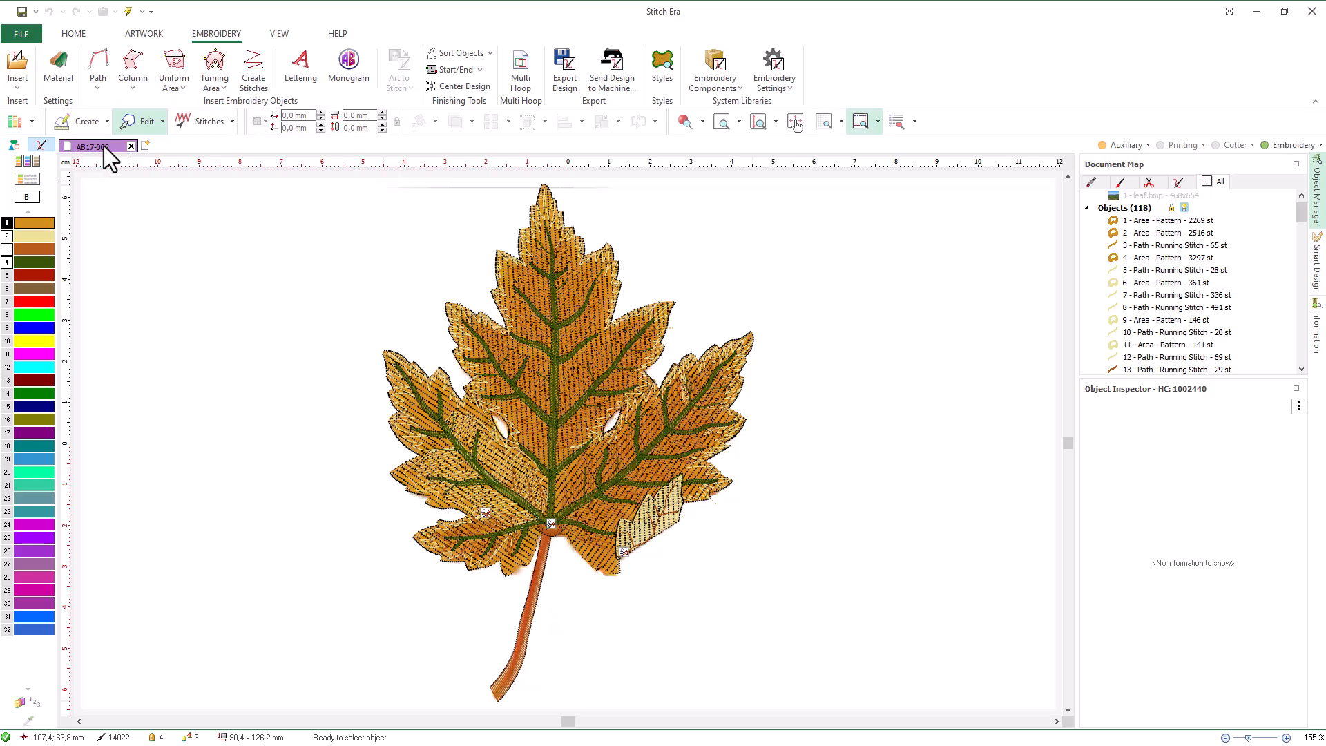
Step: Open the flower sample AB17-003.dsg from the Design Samples - Embroidery folder
{"action": "left_click", "coordinate": [73, 33]}
{"action": "left_click", "coordinate": [51, 84]}
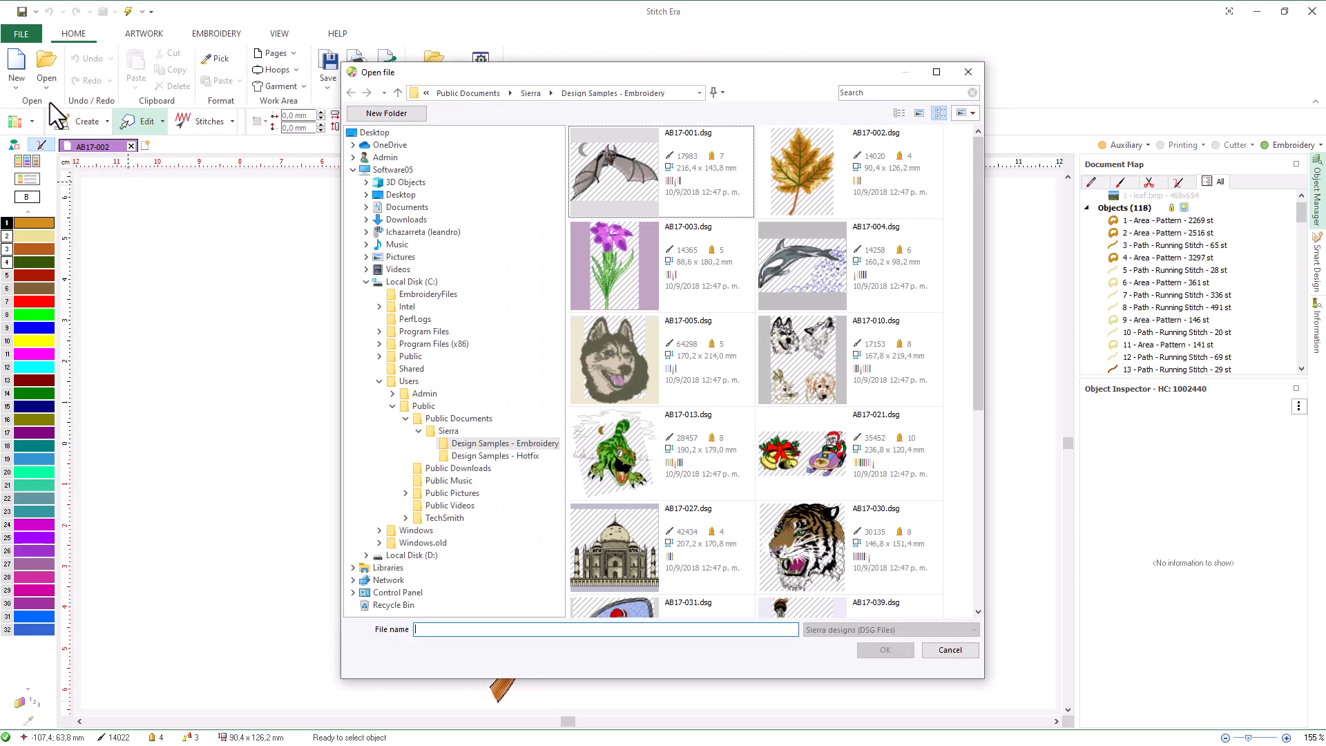
{"action": "left_click", "coordinate": [627, 283]}
{"action": "left_click", "coordinate": [864, 649]}
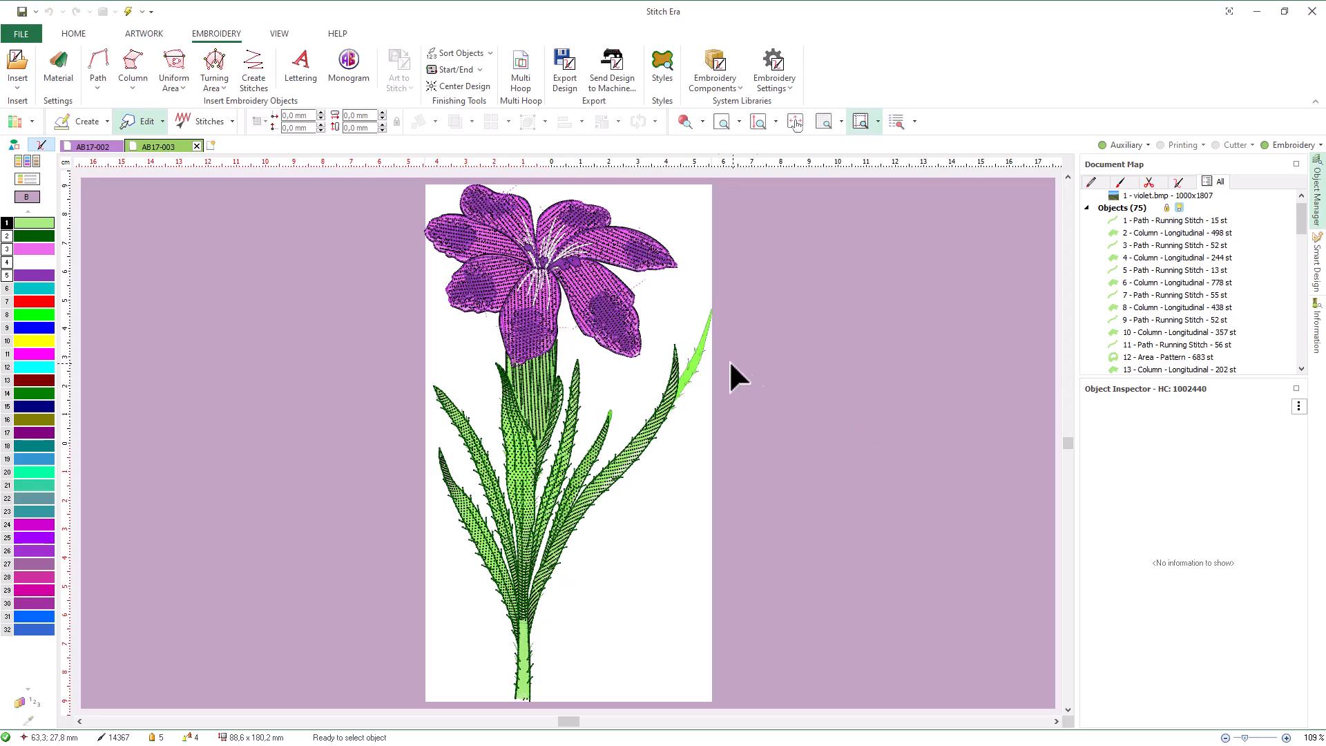
Step: Import the embroidery machine design 01.dst from the EmbroideryFiles folder into a new working window
{"action": "left_click", "coordinate": [16, 43]}
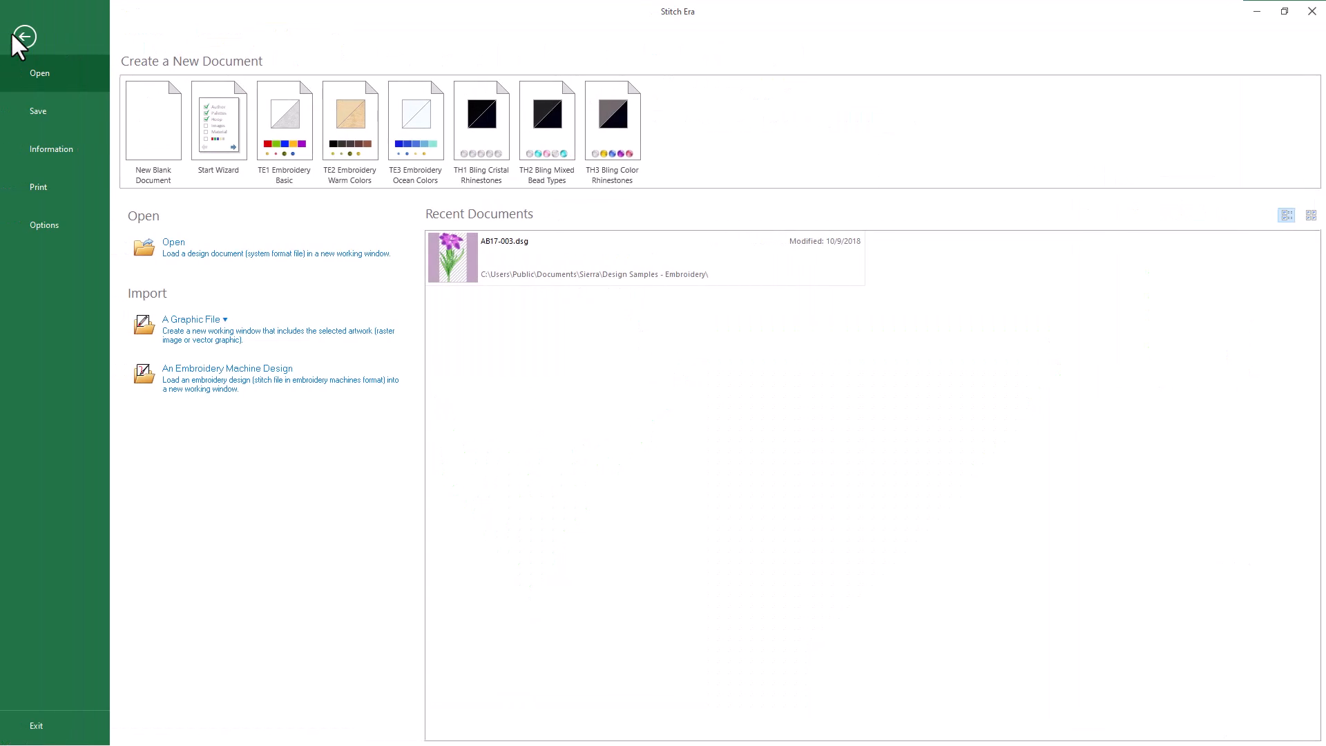
{"action": "left_click", "coordinate": [198, 374]}
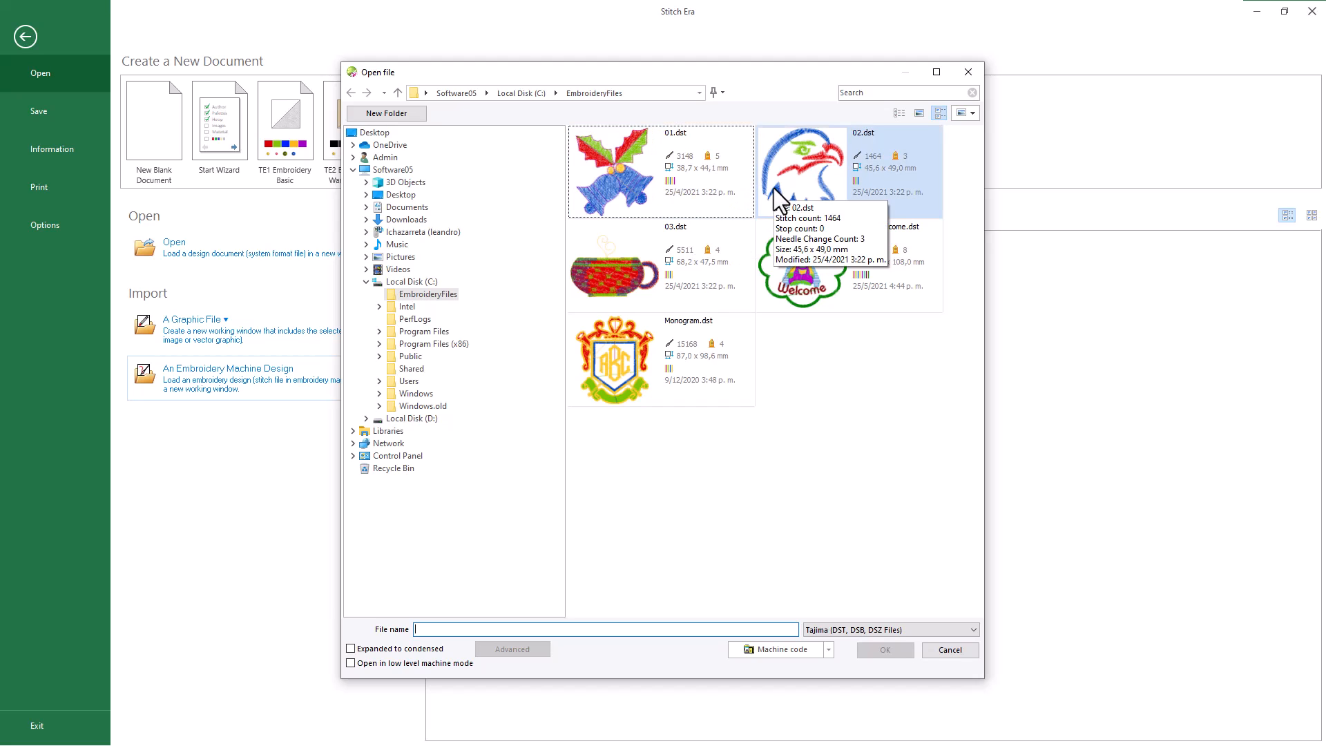
{"action": "left_click", "coordinate": [710, 196]}
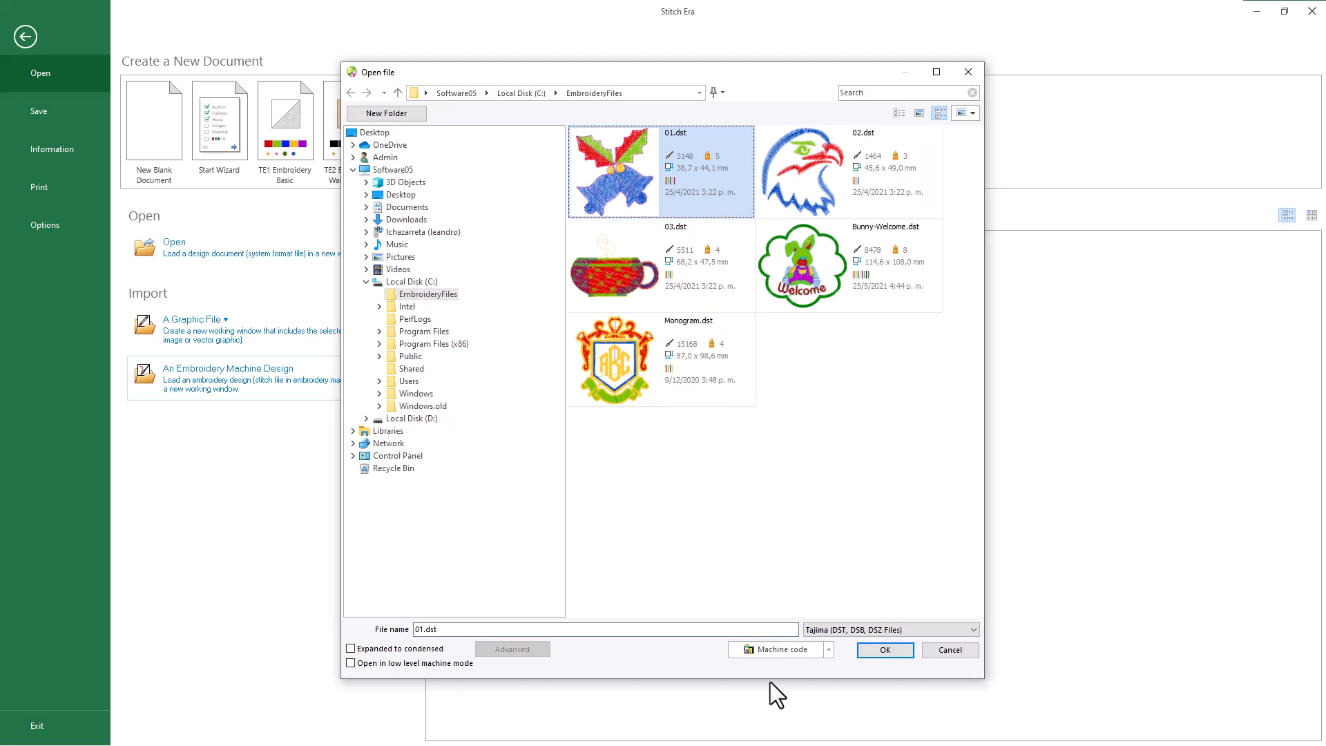
{"action": "left_click", "coordinate": [871, 650]}
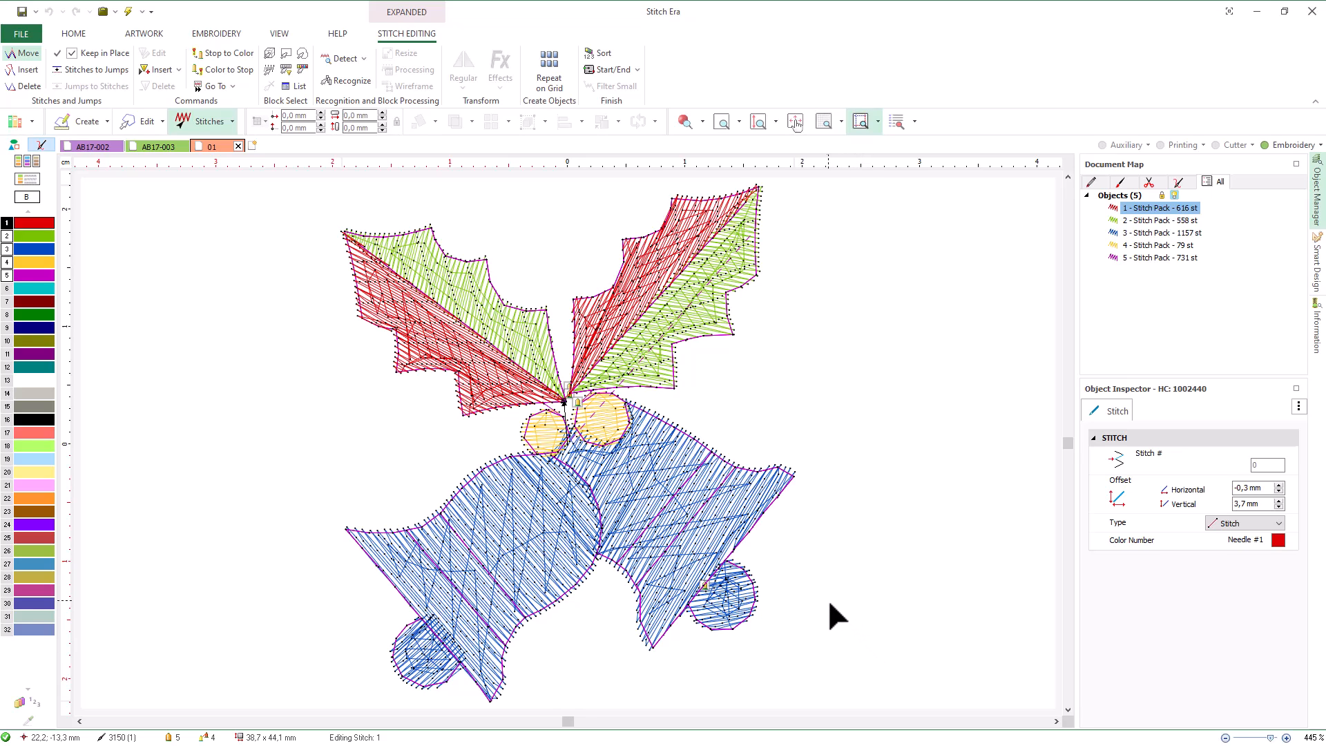
Step: Switch through the open AB17-003 and AB17-002 documents and view the document tab options for AB17-002
{"action": "left_click", "coordinate": [172, 148]}
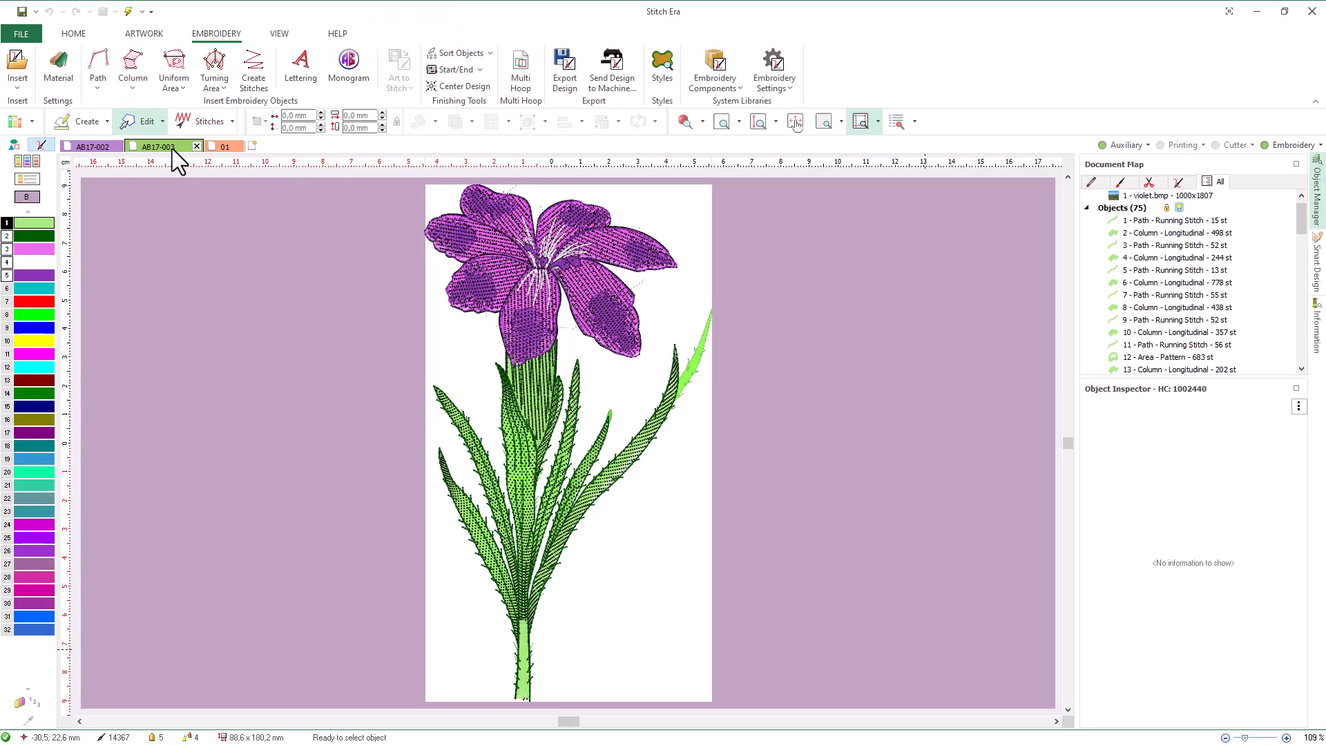
{"action": "left_click", "coordinate": [105, 147]}
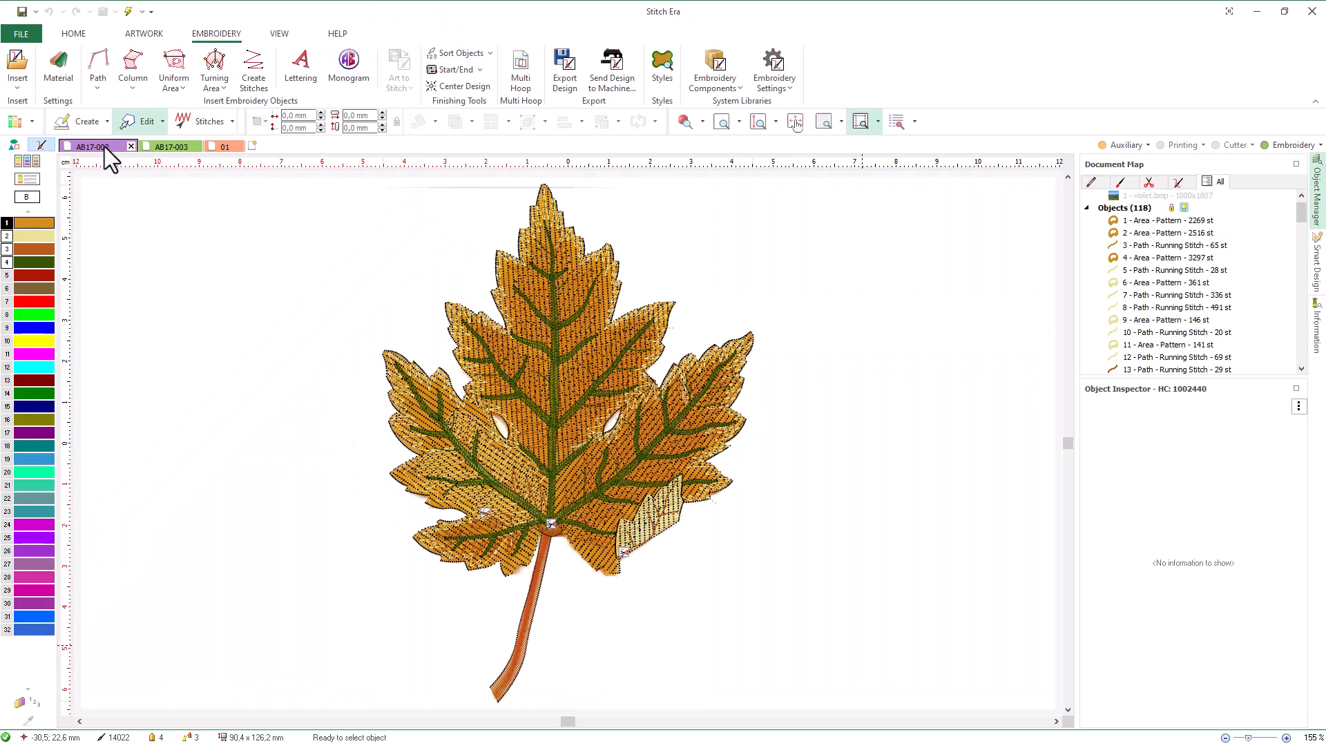
{"action": "right_click", "coordinate": [105, 146]}
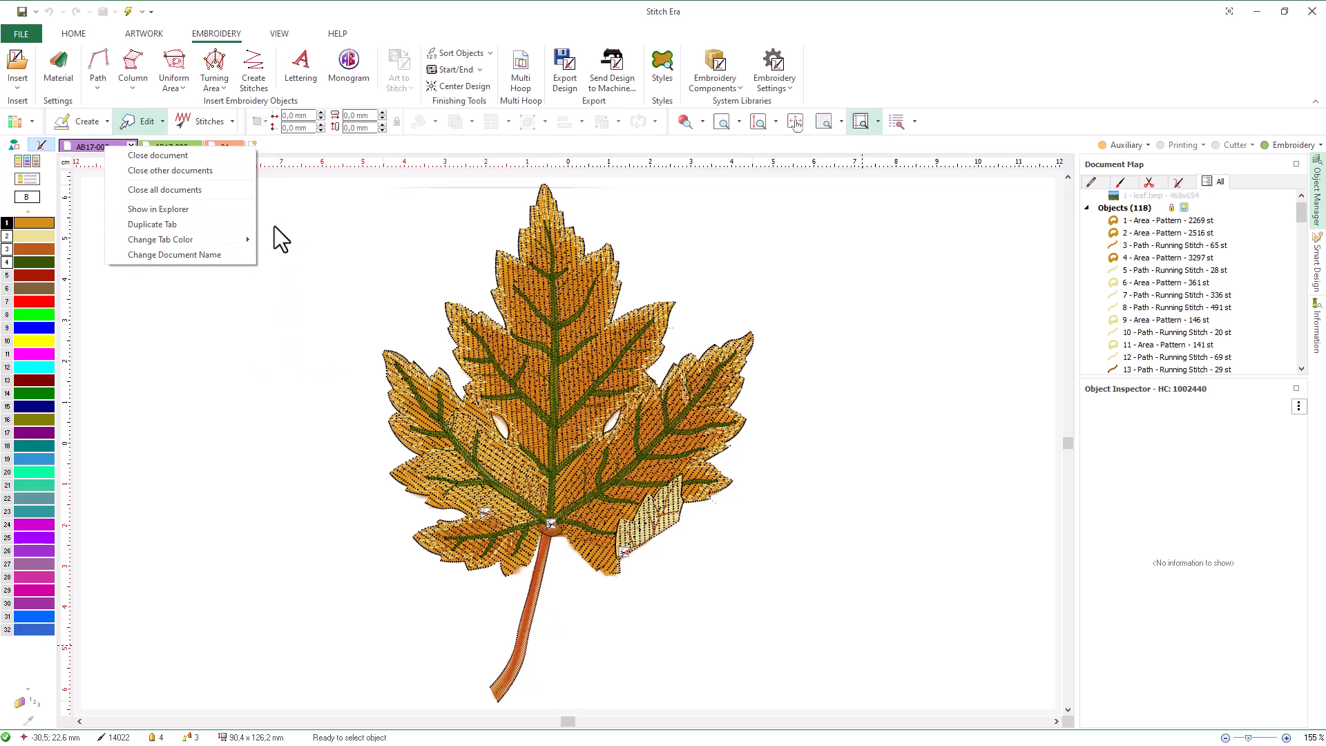
{"action": "left_click", "coordinate": [308, 164]}
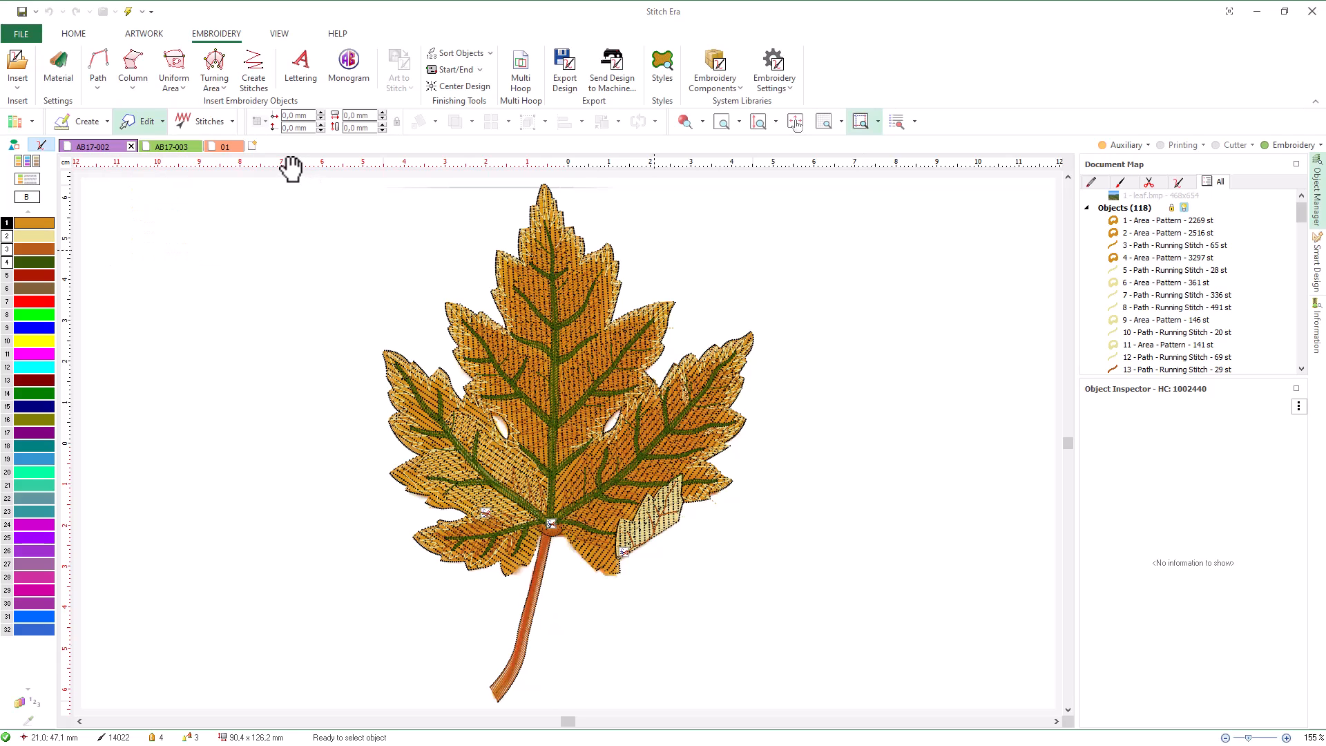
Step: Create a new blank document and return to the AB17-002 leaf design
{"action": "left_click", "coordinate": [253, 145]}
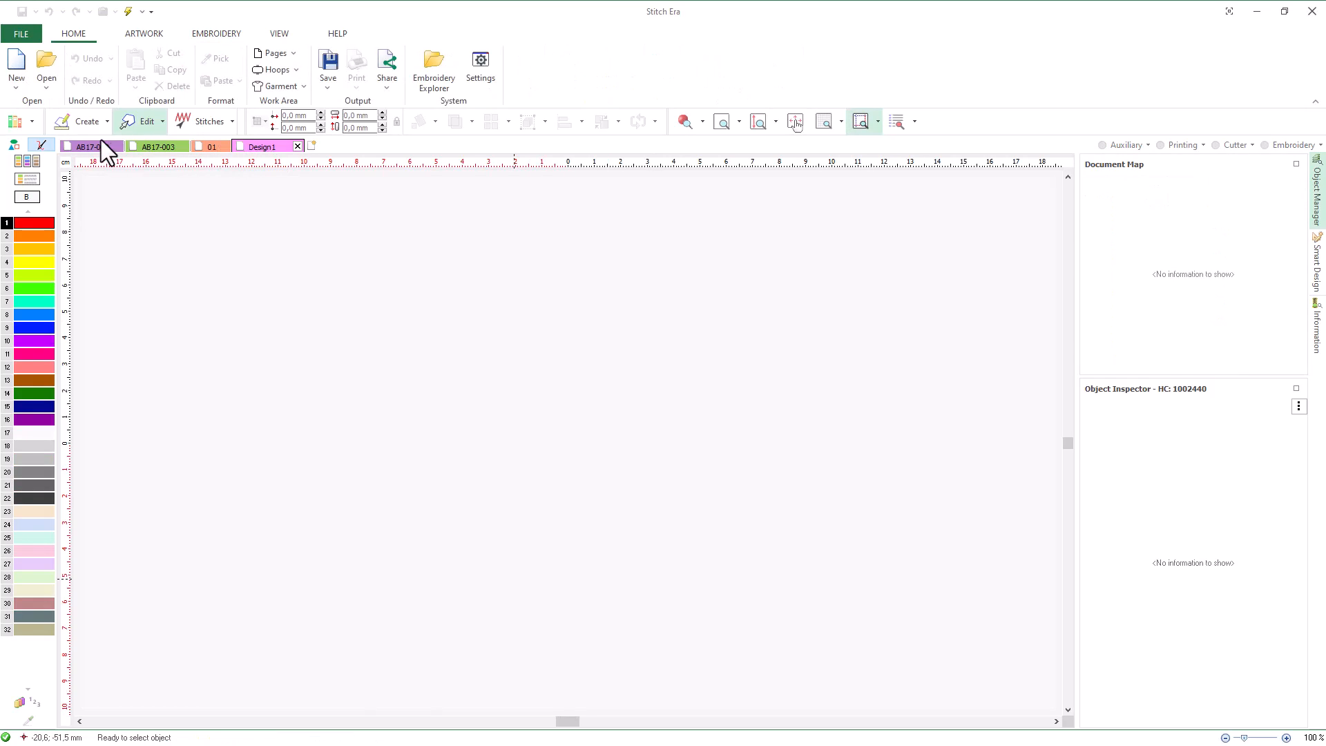
{"action": "left_click", "coordinate": [72, 147]}
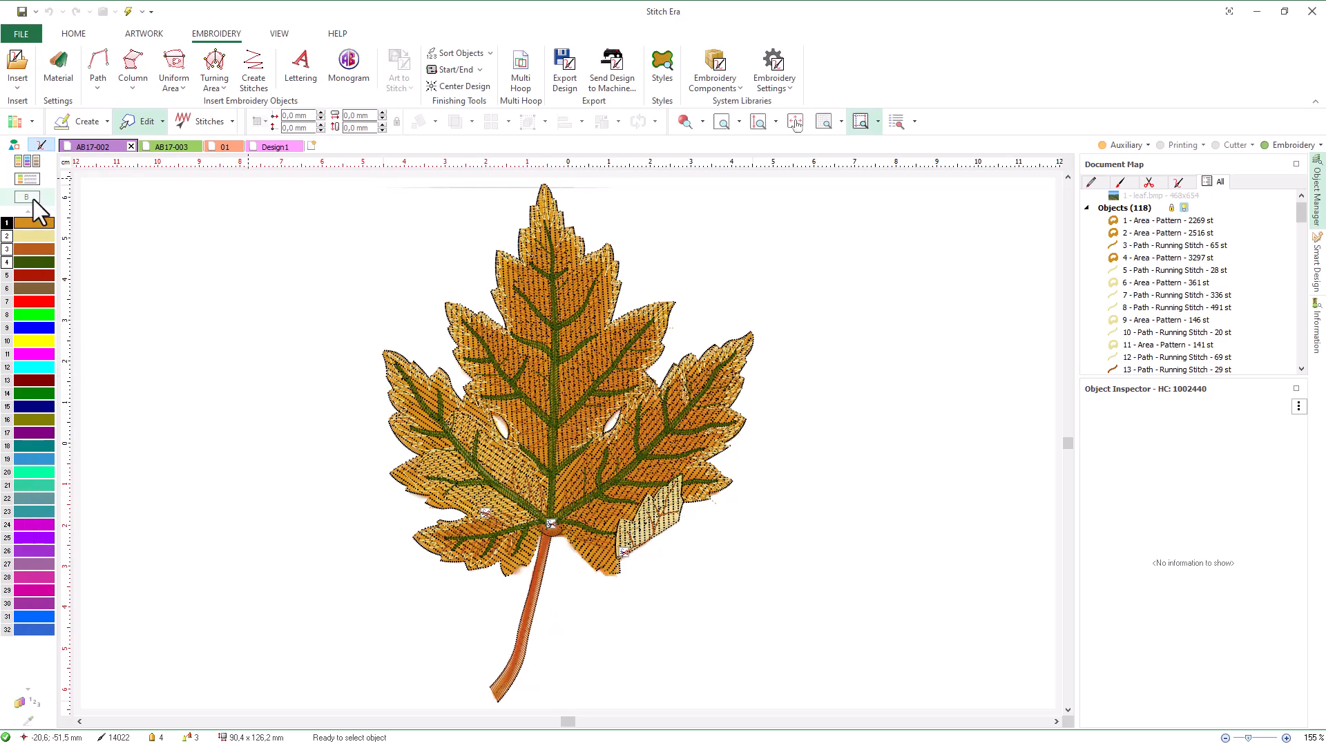
Step: Compare the artwork and embroidery color palettes for the leaf design, ending on the artwork palette
{"action": "left_click", "coordinate": [145, 34]}
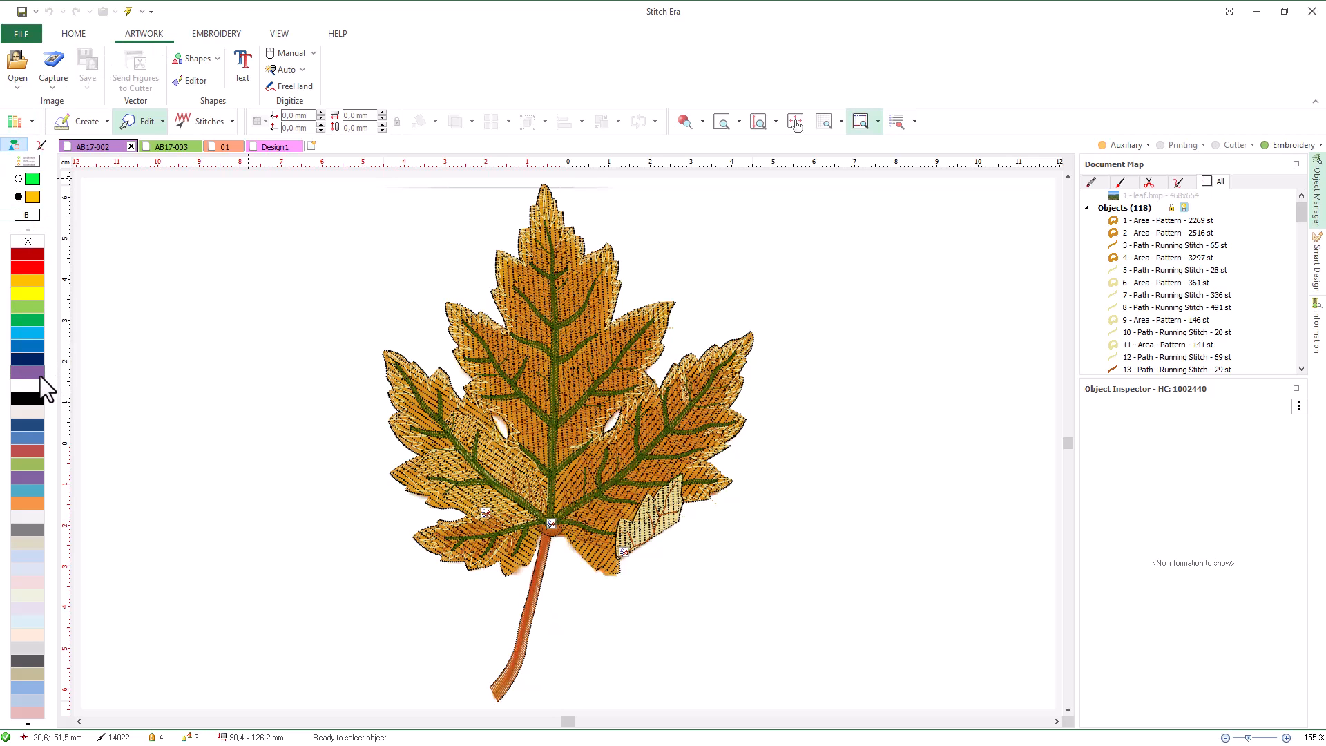
{"action": "left_click", "coordinate": [194, 32]}
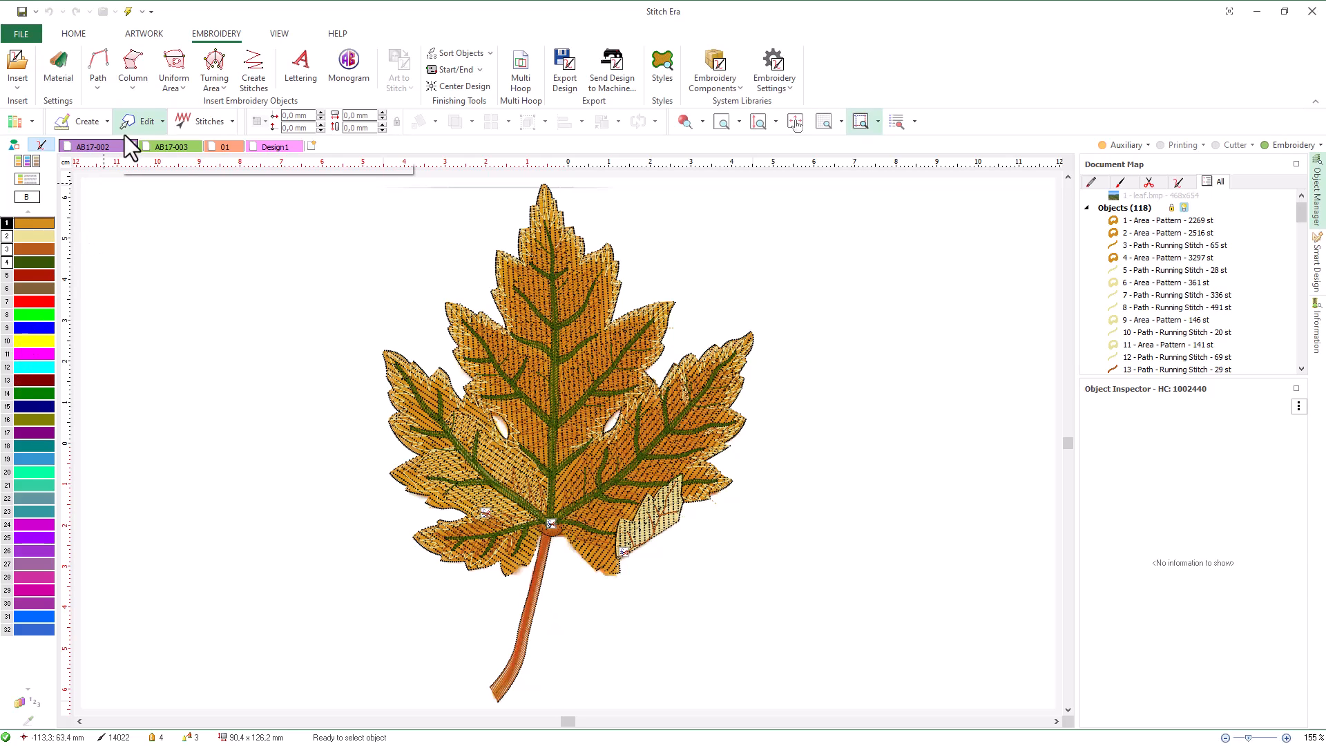
{"action": "left_click", "coordinate": [146, 33]}
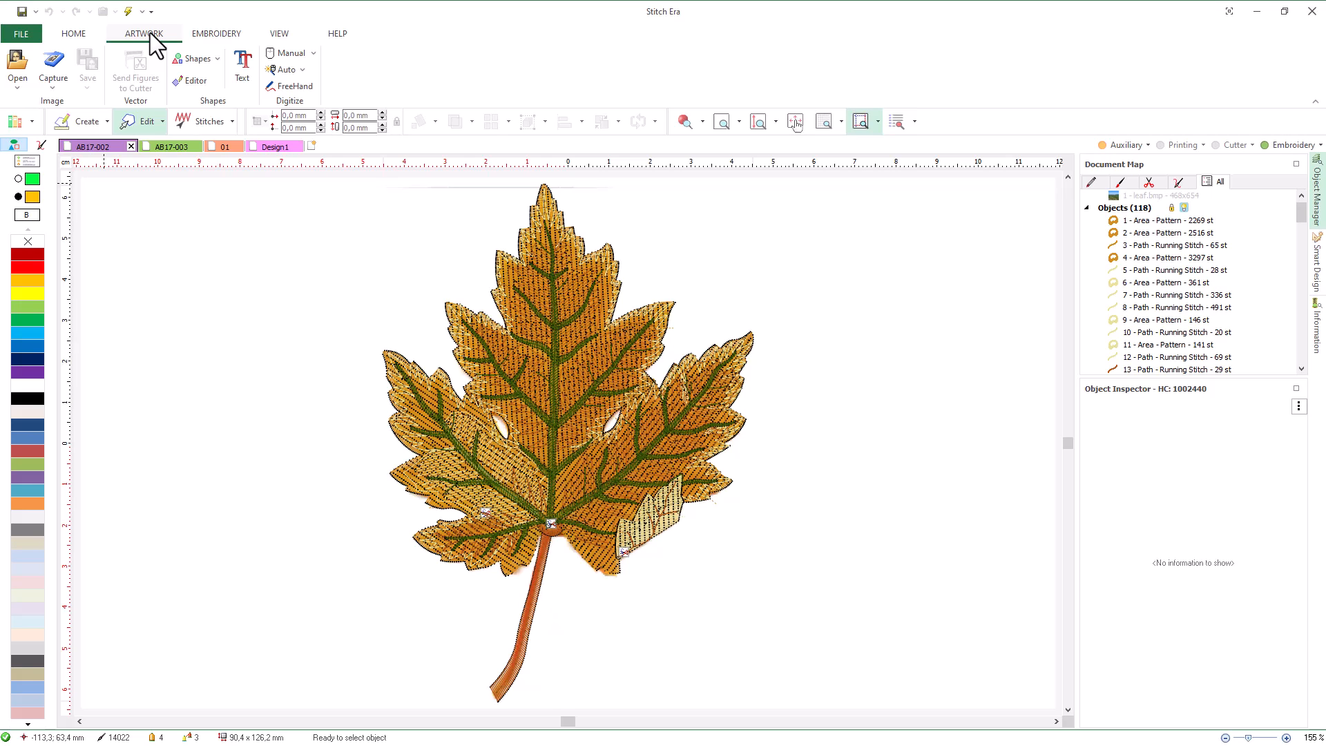
Step: View the color selection dialogs for the artwork palette and the current green color, cancelling both
{"action": "double_click", "coordinate": [35, 158]}
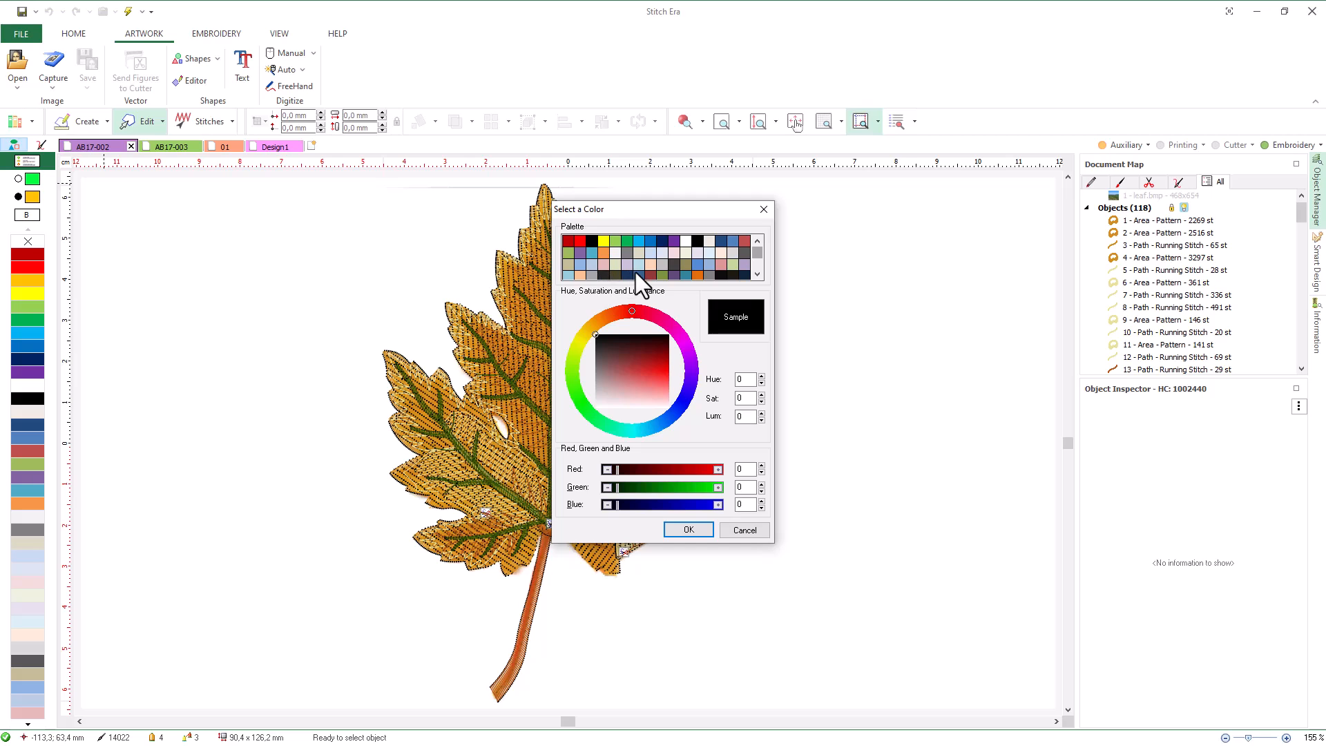
{"action": "left_click", "coordinate": [733, 532]}
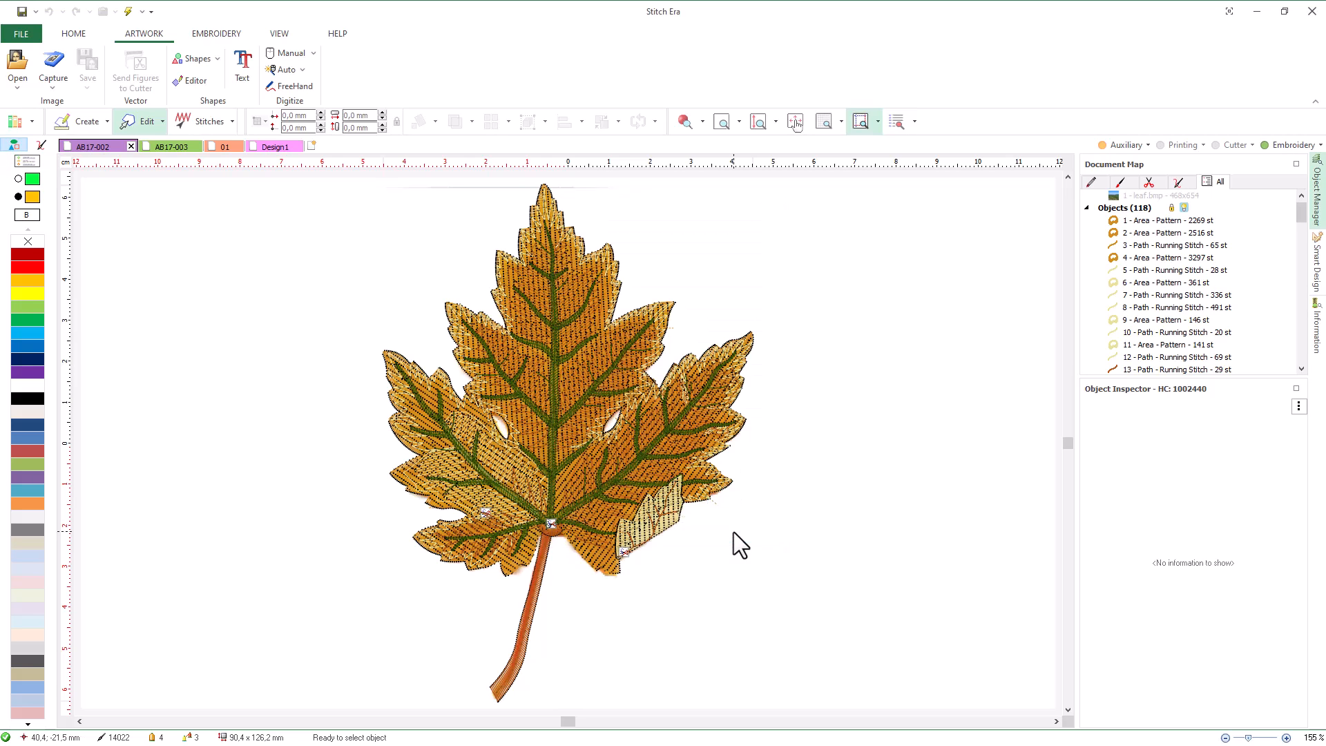
{"action": "double_click", "coordinate": [38, 179]}
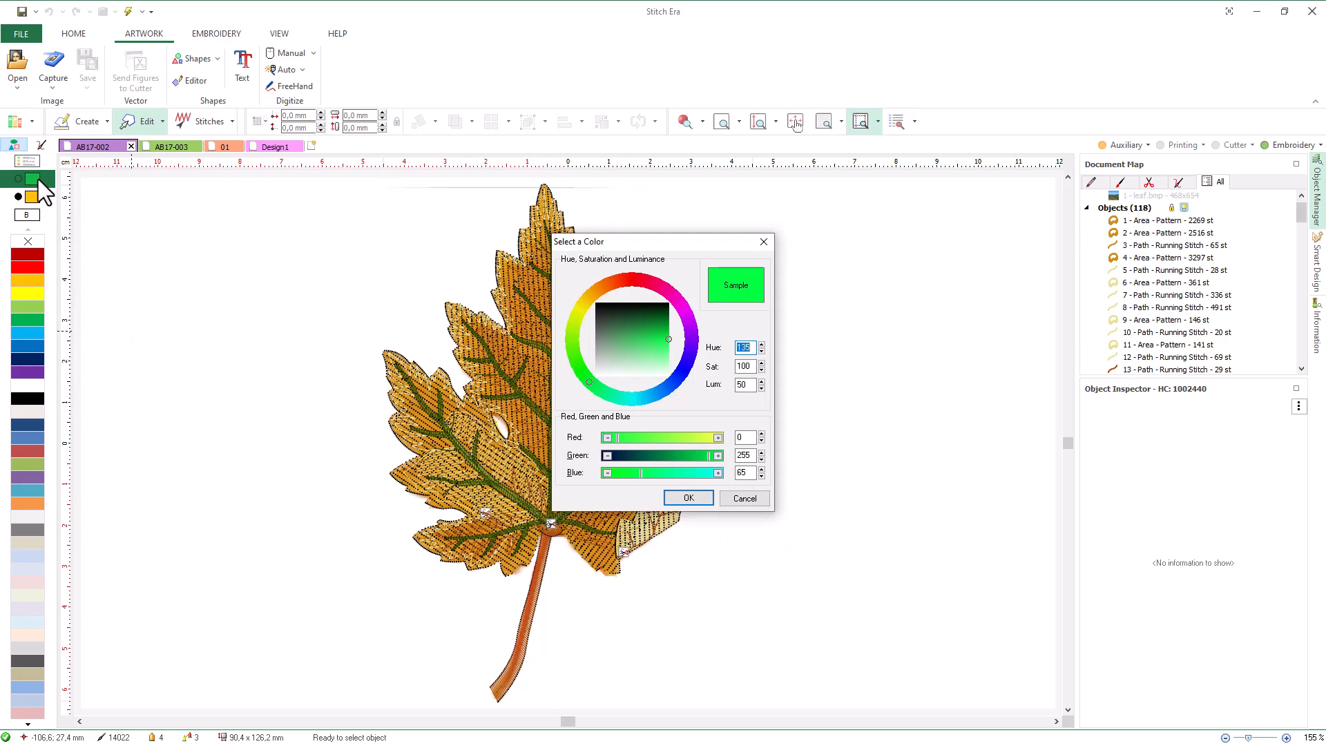
{"action": "left_click", "coordinate": [751, 501]}
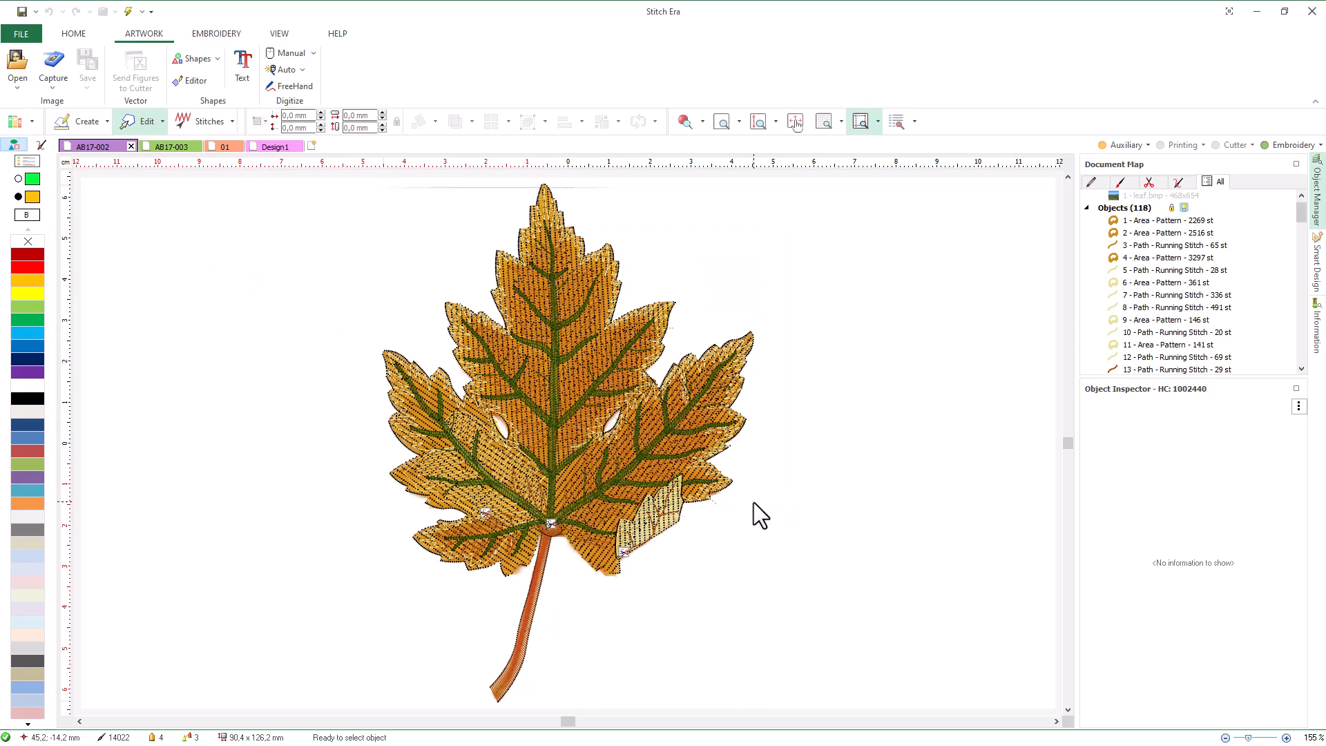
Step: Pick the red and yellow swatches in the artwork palette and return to the embroidery palette
{"action": "left_click", "coordinate": [32, 268]}
{"action": "left_click", "coordinate": [34, 292]}
{"action": "right_click", "coordinate": [31, 270]}
{"action": "left_click", "coordinate": [199, 39]}
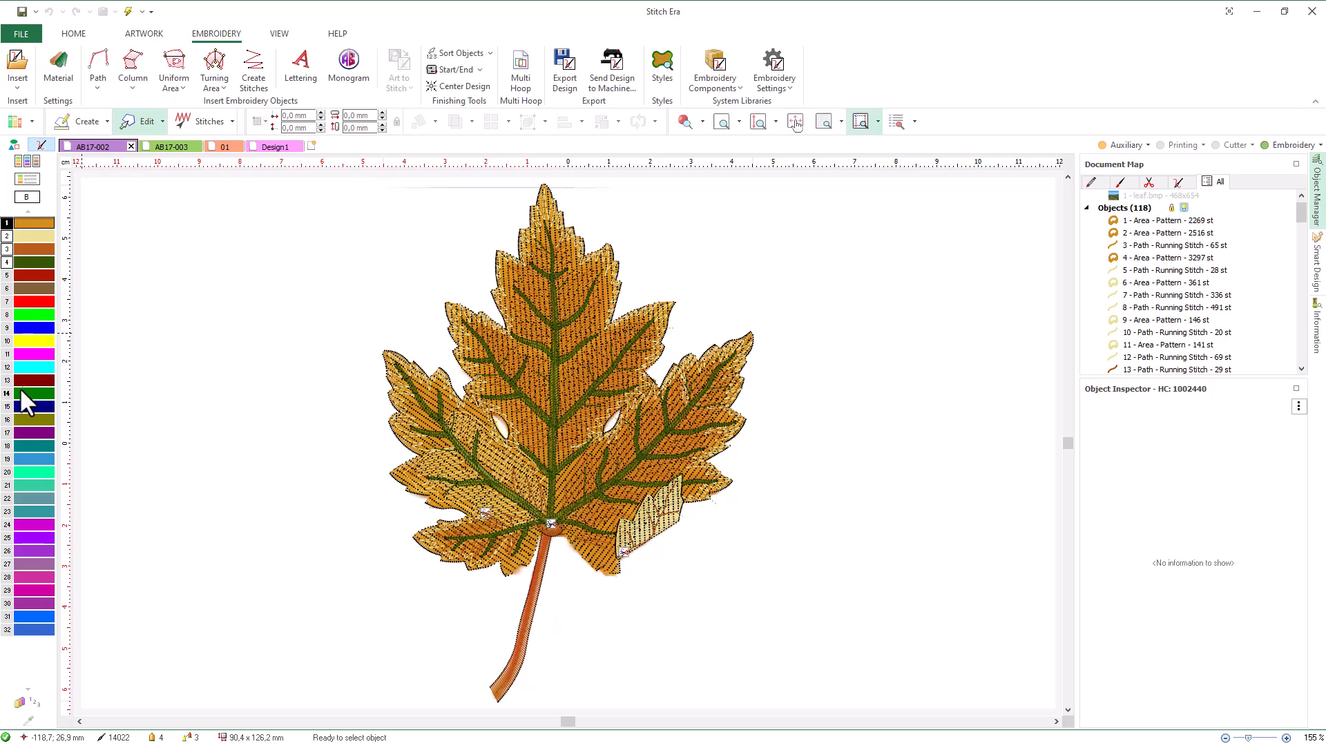
Step: Open the embroidery palette settings and view the preset palette, RGB color and thread chart options
{"action": "left_click", "coordinate": [35, 179]}
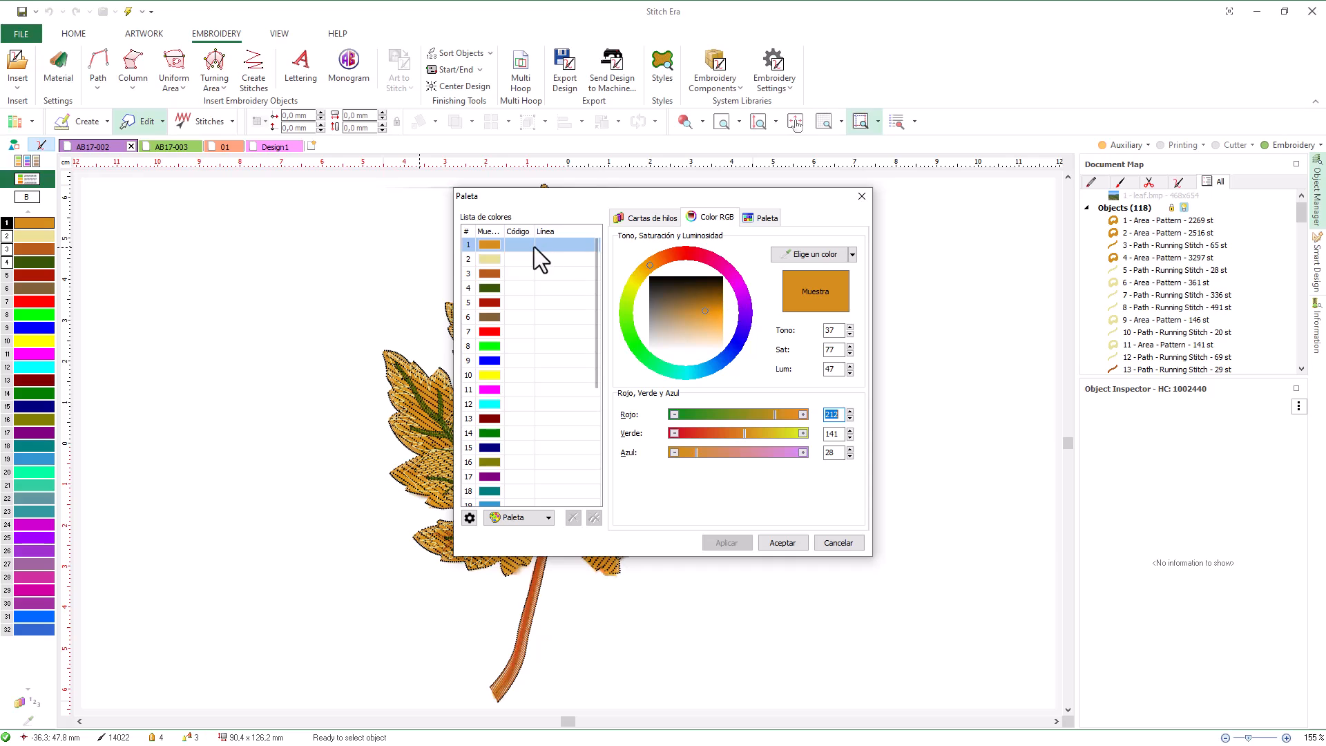
{"action": "left_click", "coordinate": [759, 218]}
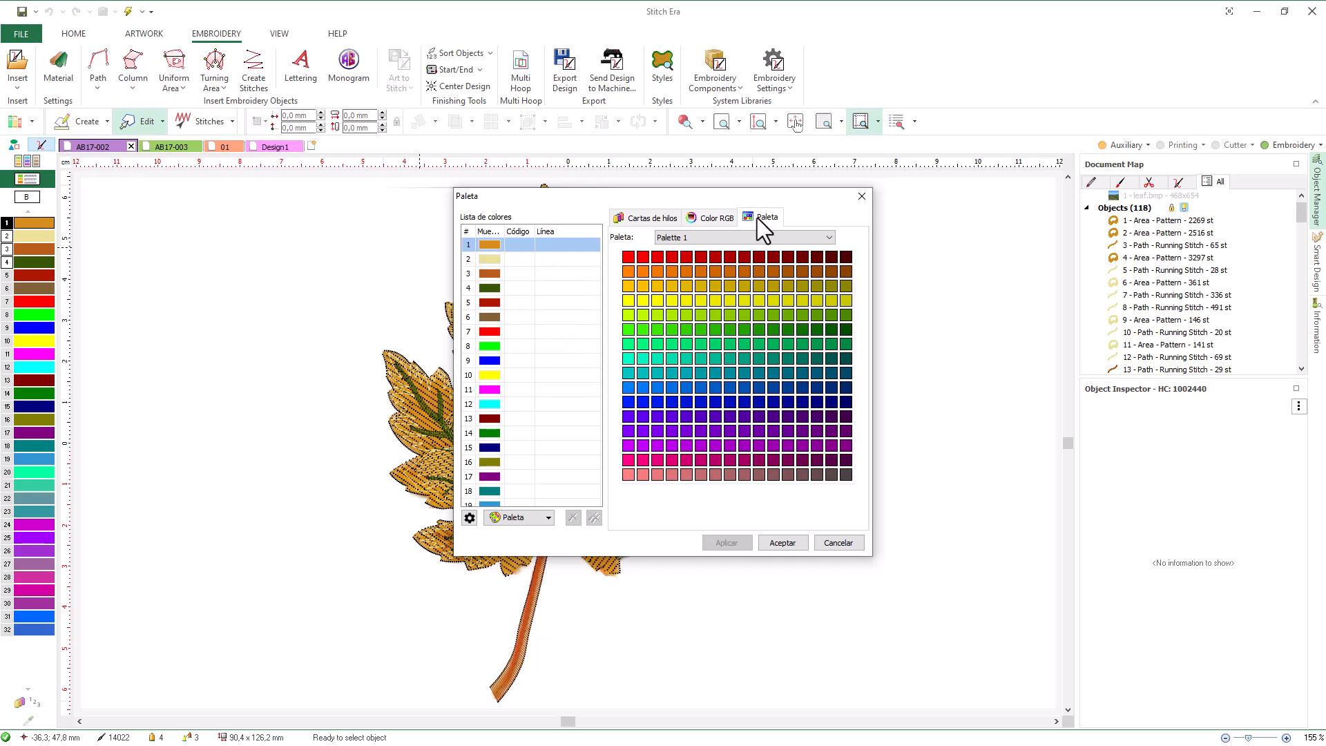
{"action": "left_click", "coordinate": [699, 218]}
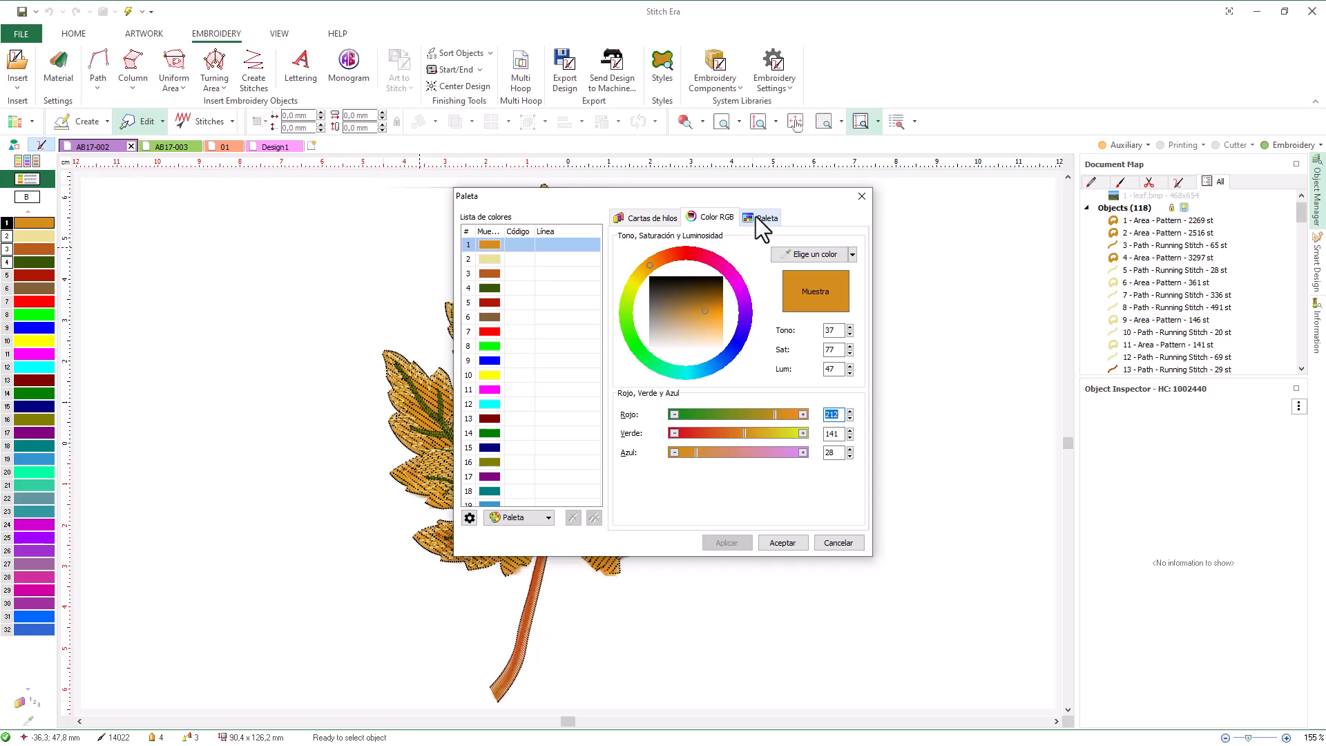
{"action": "left_click", "coordinate": [659, 218]}
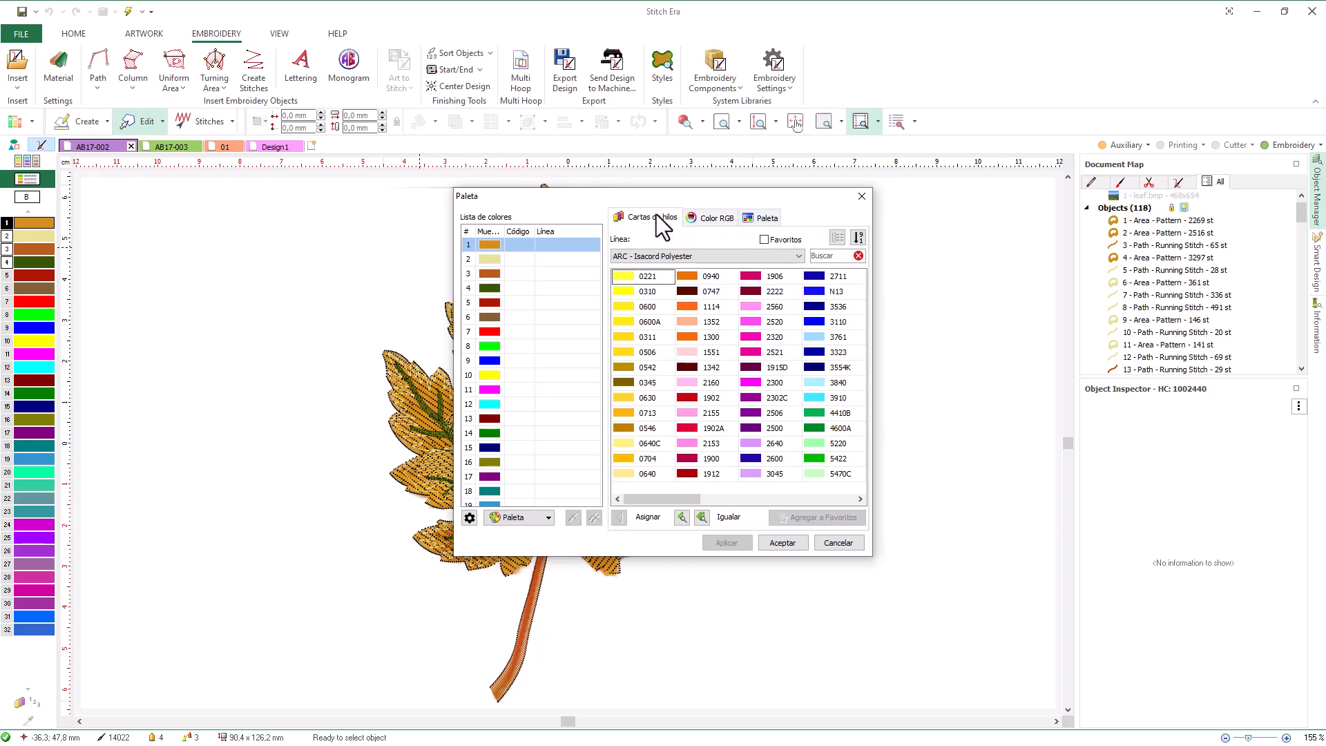
Step: Try the ARC - Isafil Rayon and Ackermann - Isacord -315 thread lines, then restore ARC - Isacord Polyester as the only selected line
{"action": "left_click", "coordinate": [799, 256]}
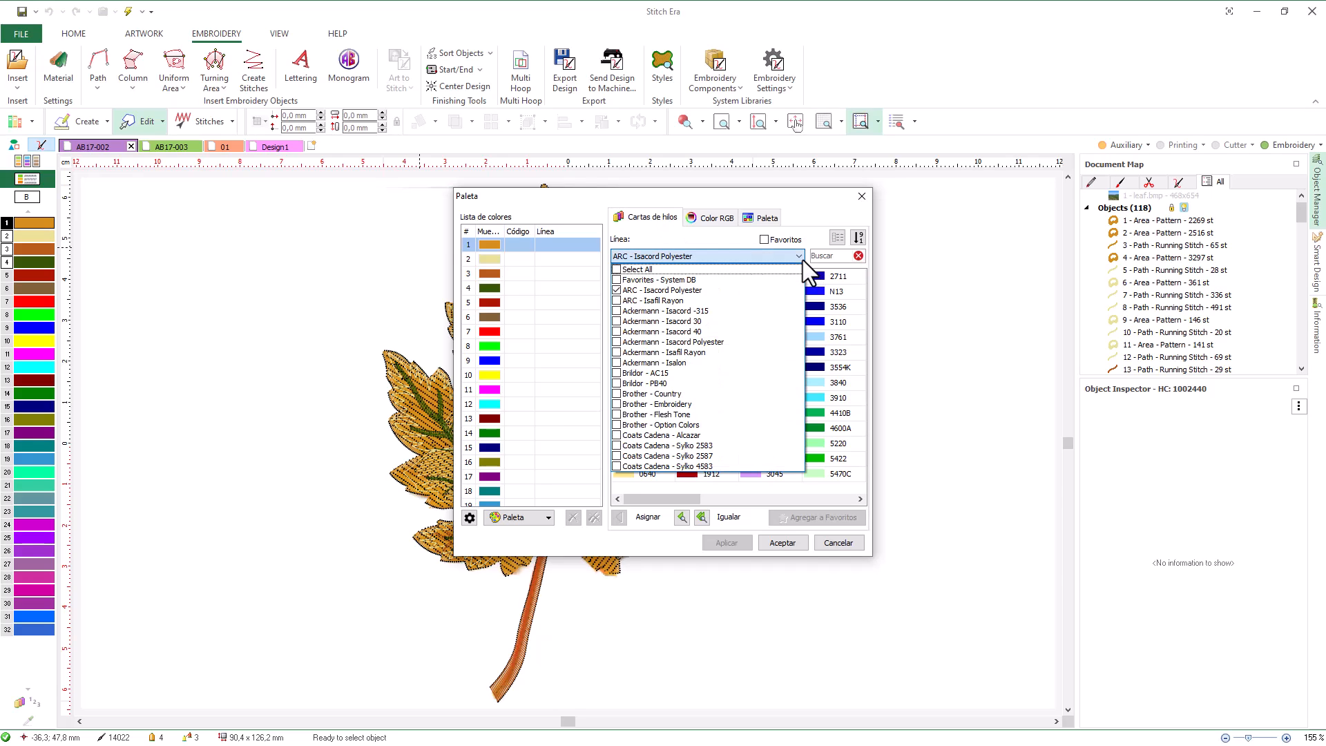
{"action": "left_click", "coordinate": [615, 301]}
{"action": "left_click", "coordinate": [616, 310]}
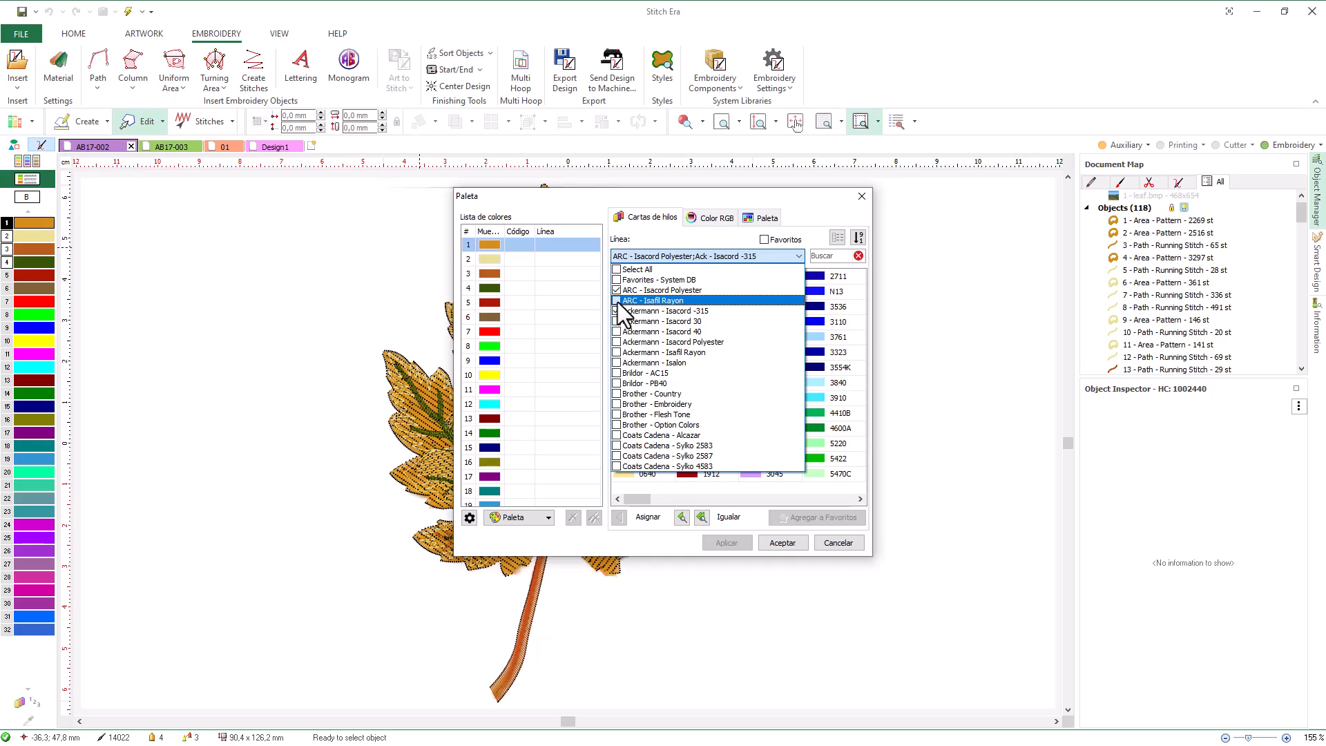
{"action": "left_click", "coordinate": [617, 290]}
{"action": "left_click", "coordinate": [615, 310]}
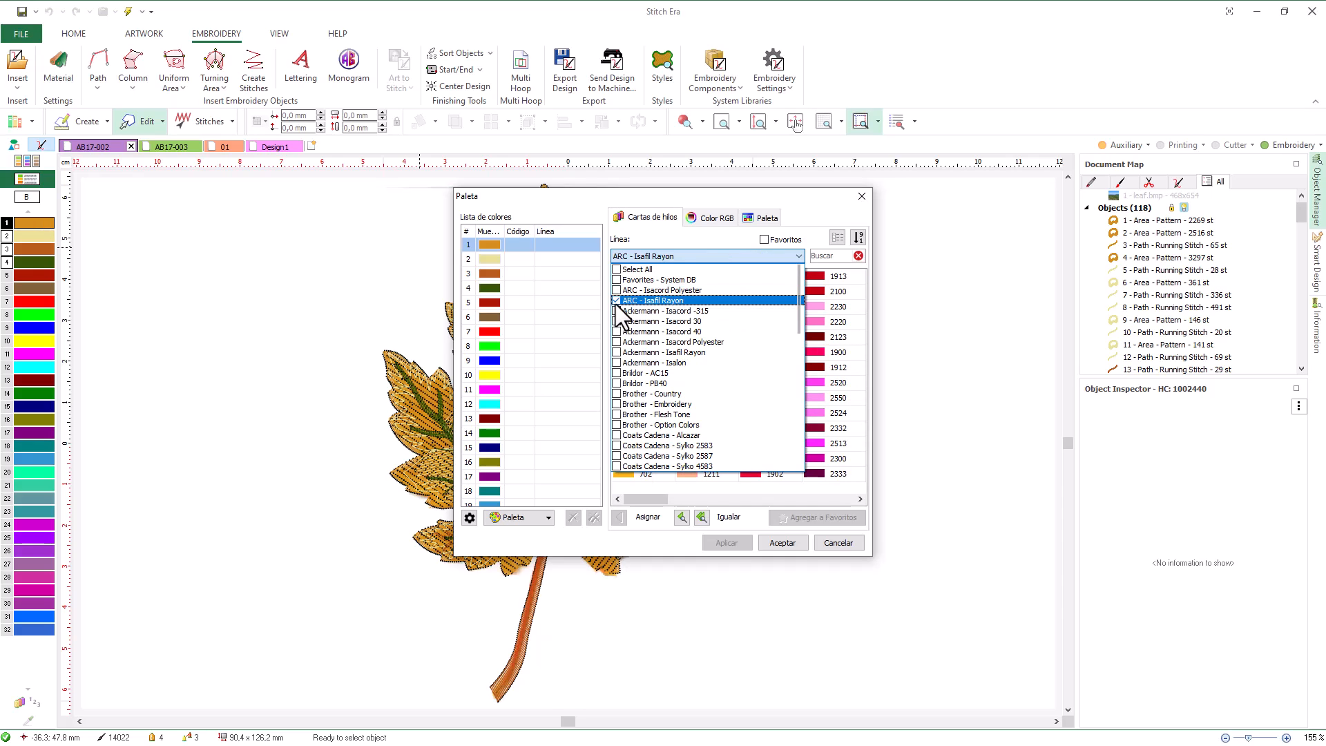
{"action": "left_click", "coordinate": [616, 299]}
{"action": "left_click", "coordinate": [616, 290]}
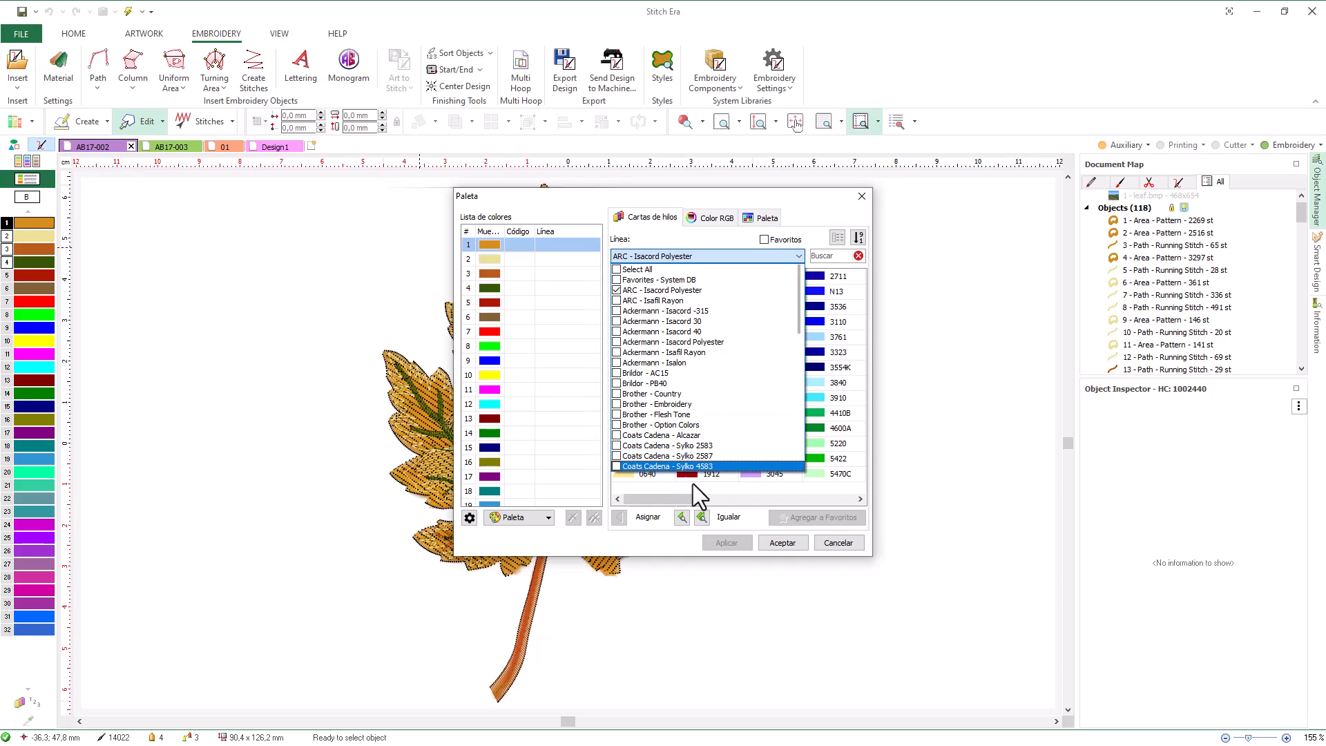
{"action": "left_click", "coordinate": [660, 535]}
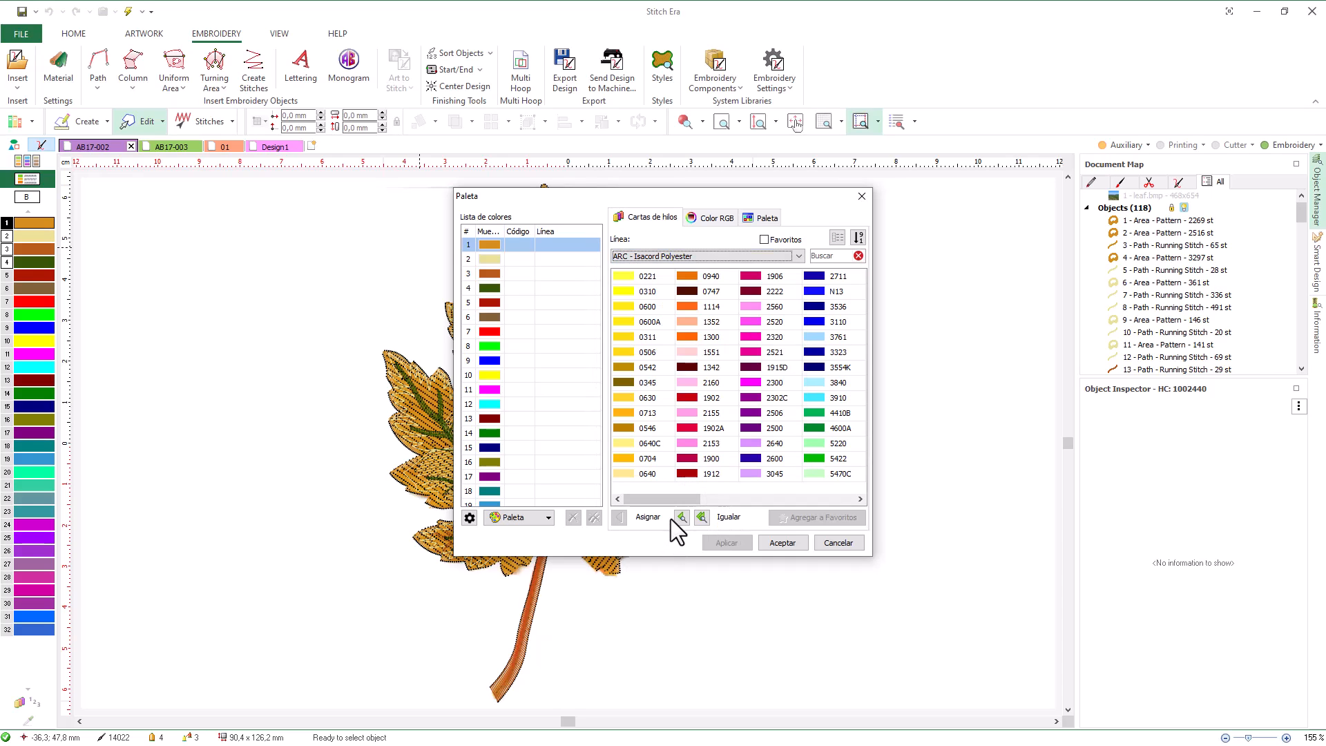
Step: Match all palette colors to ARC - Isacord Polyester threads, assign thread 0345 to color 6, and discard the palette changes
{"action": "left_click", "coordinate": [674, 516]}
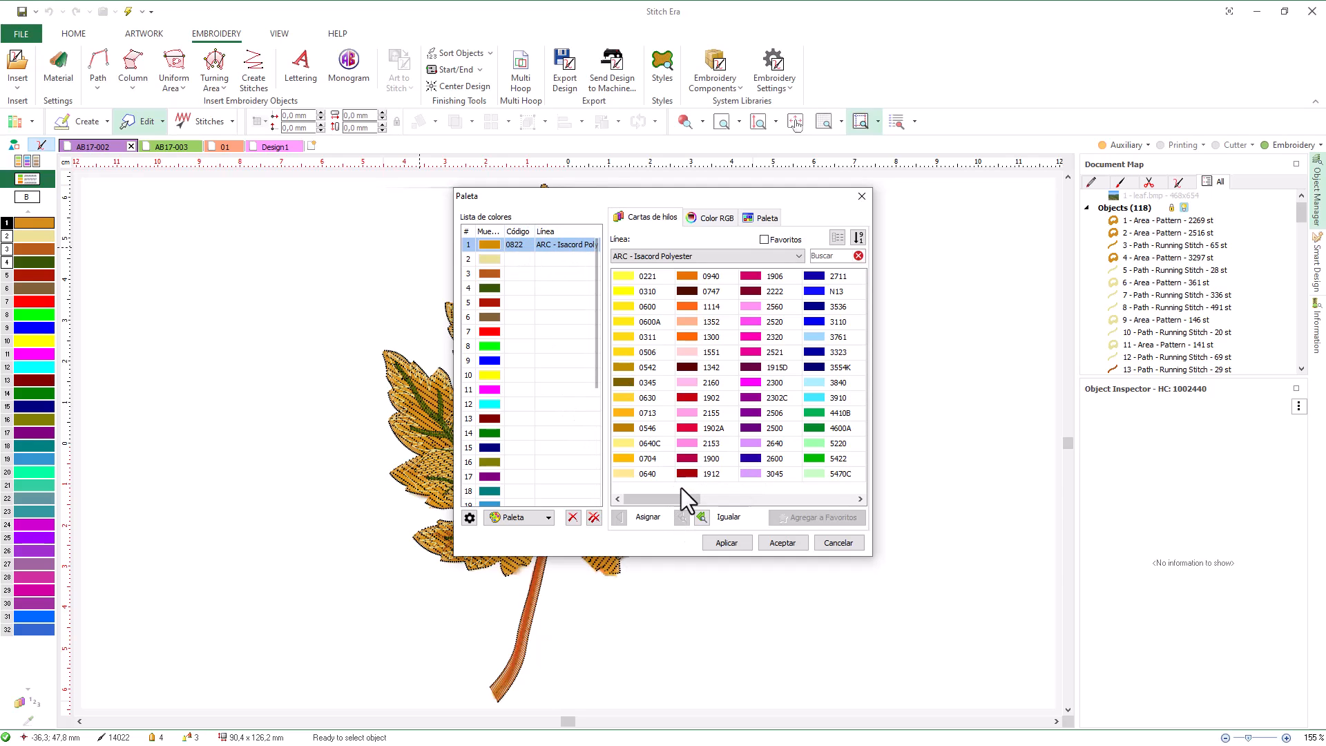
{"action": "left_click", "coordinate": [698, 519]}
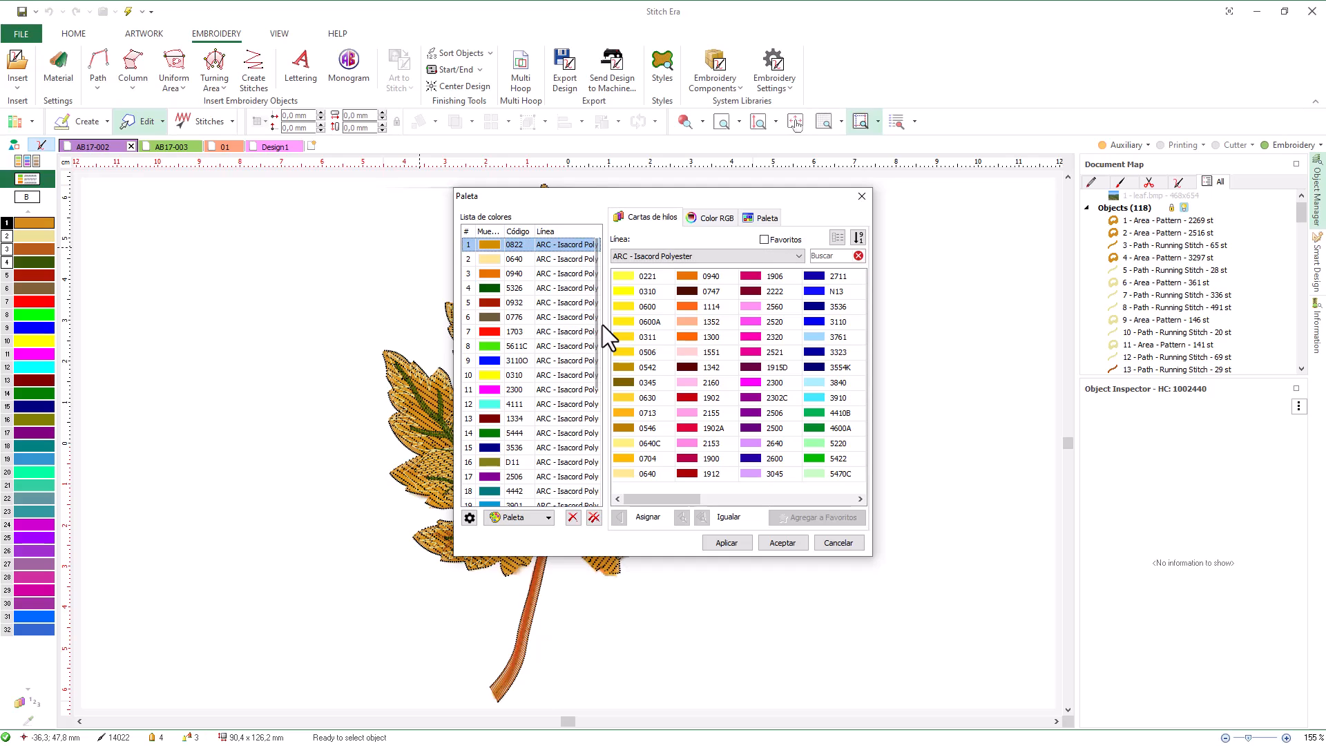
{"action": "left_click", "coordinate": [580, 320]}
{"action": "double_click", "coordinate": [642, 383]}
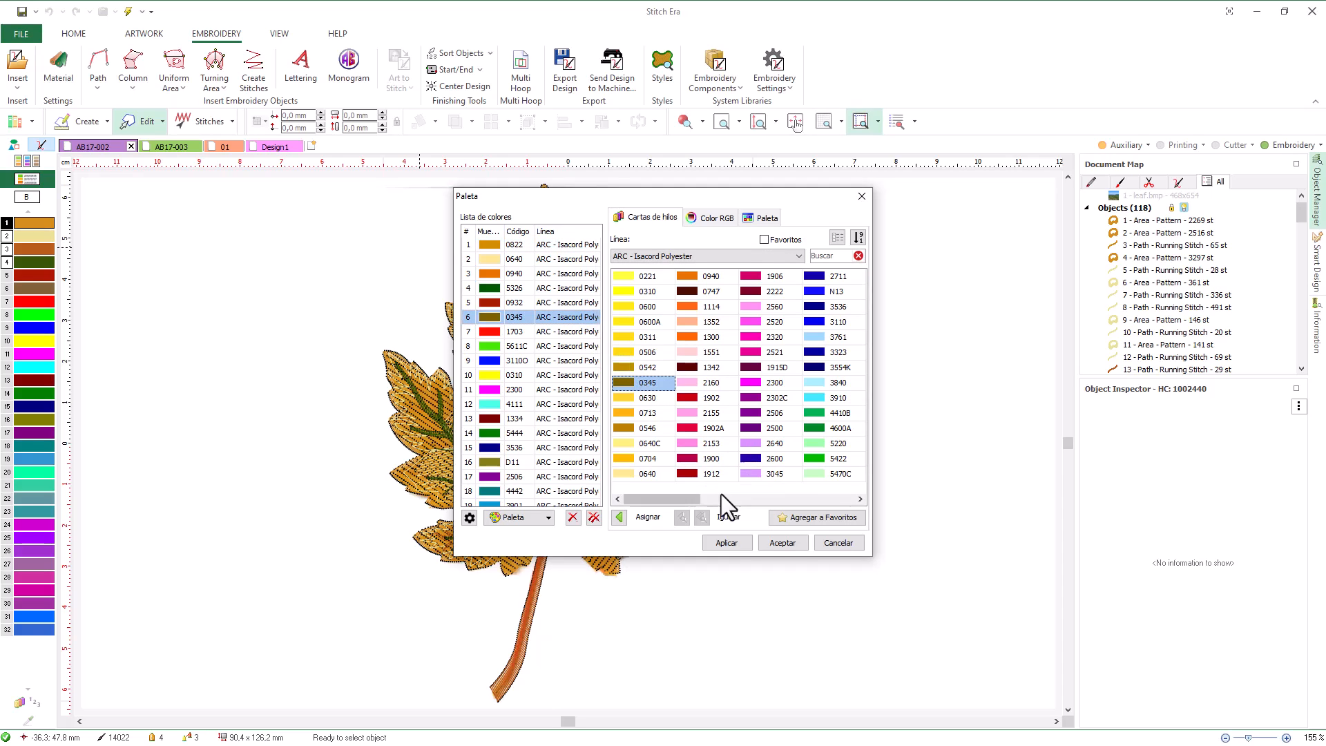
{"action": "left_click", "coordinate": [836, 546]}
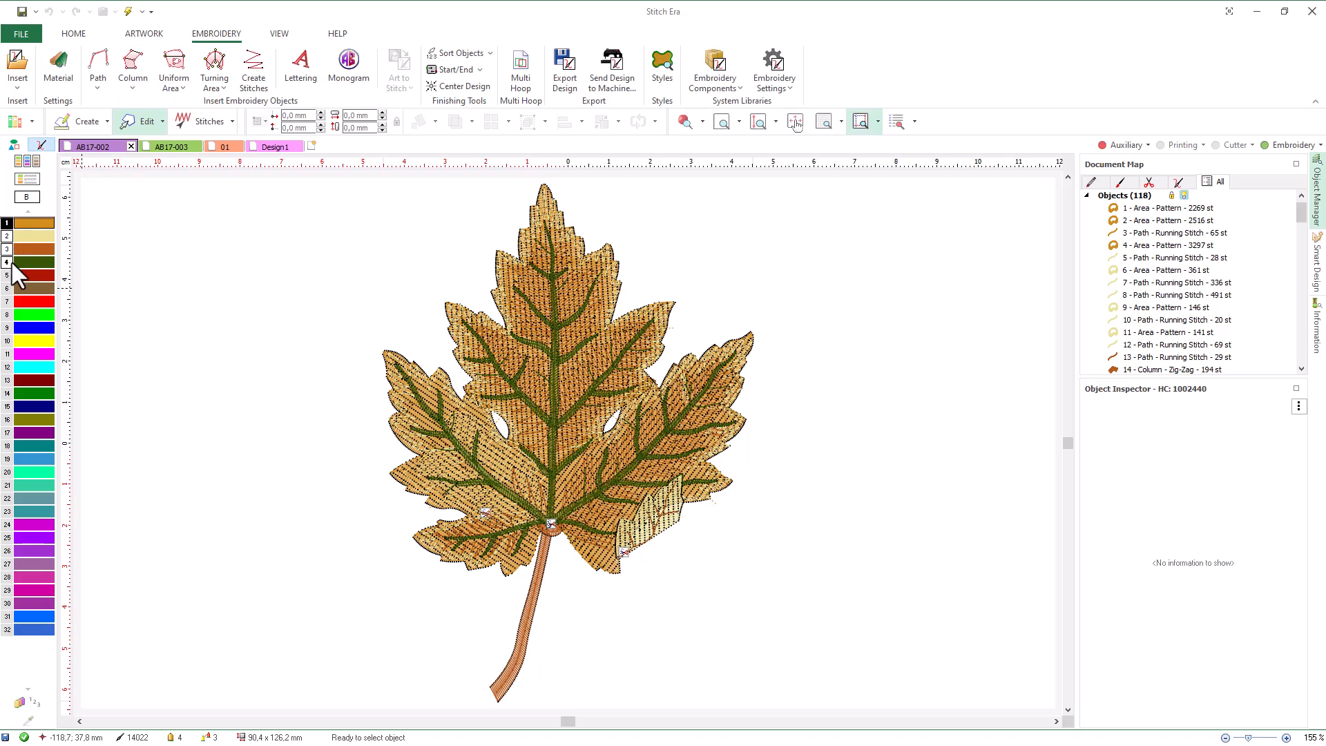
Step: Set the design's background to the green fabric 005
{"action": "left_click", "coordinate": [39, 198]}
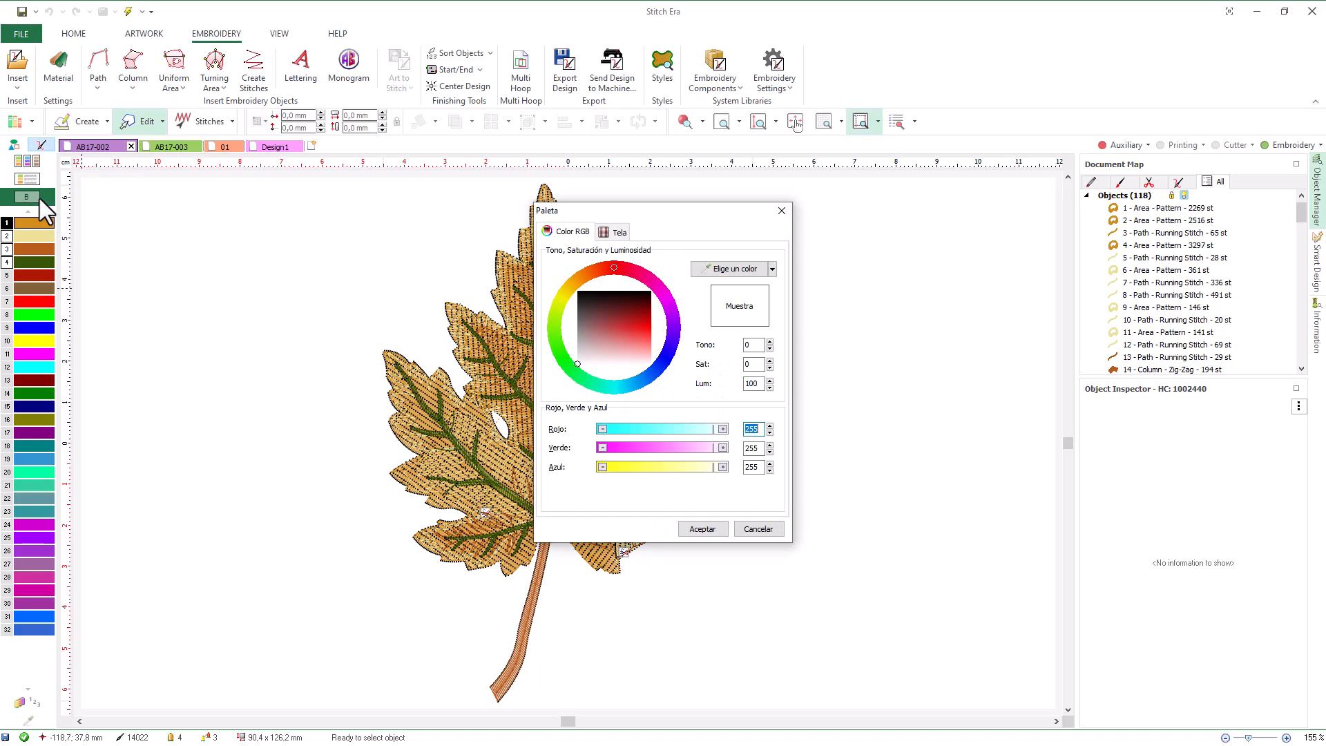
{"action": "left_click", "coordinate": [608, 232]}
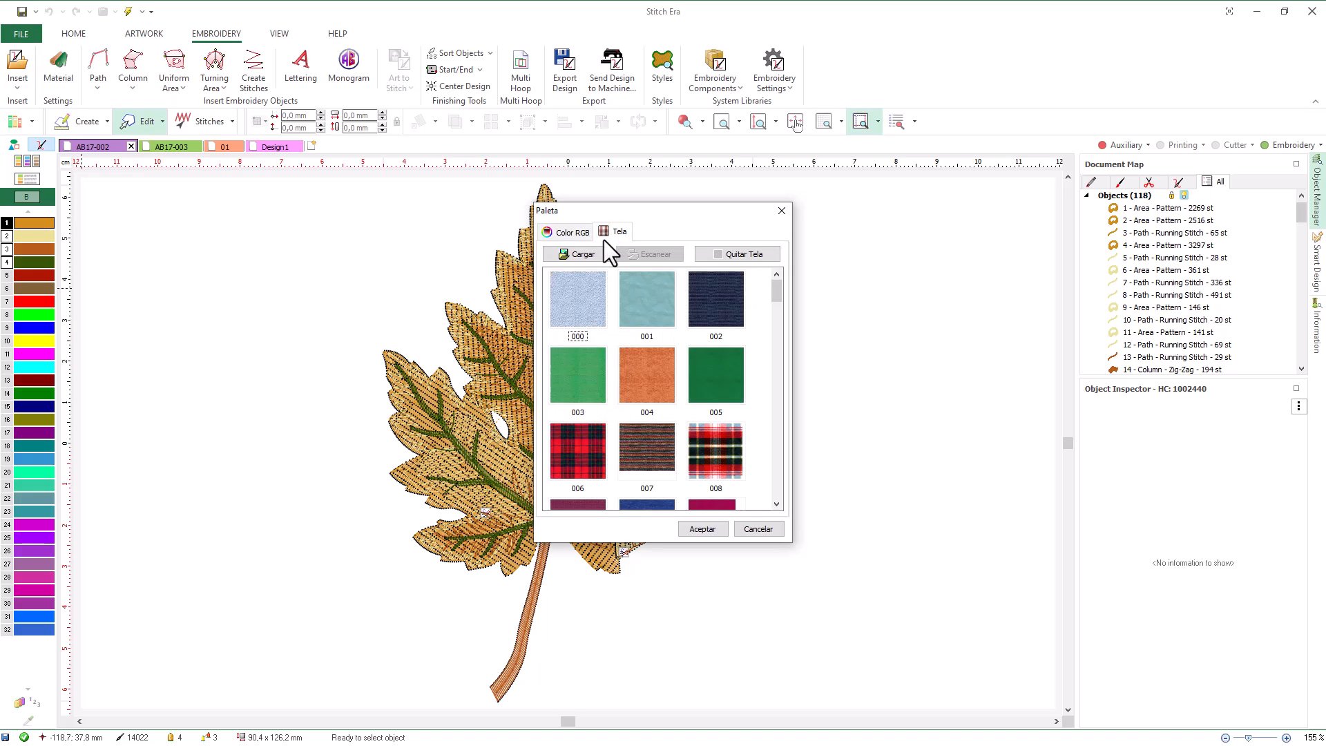
{"action": "left_click", "coordinate": [721, 384]}
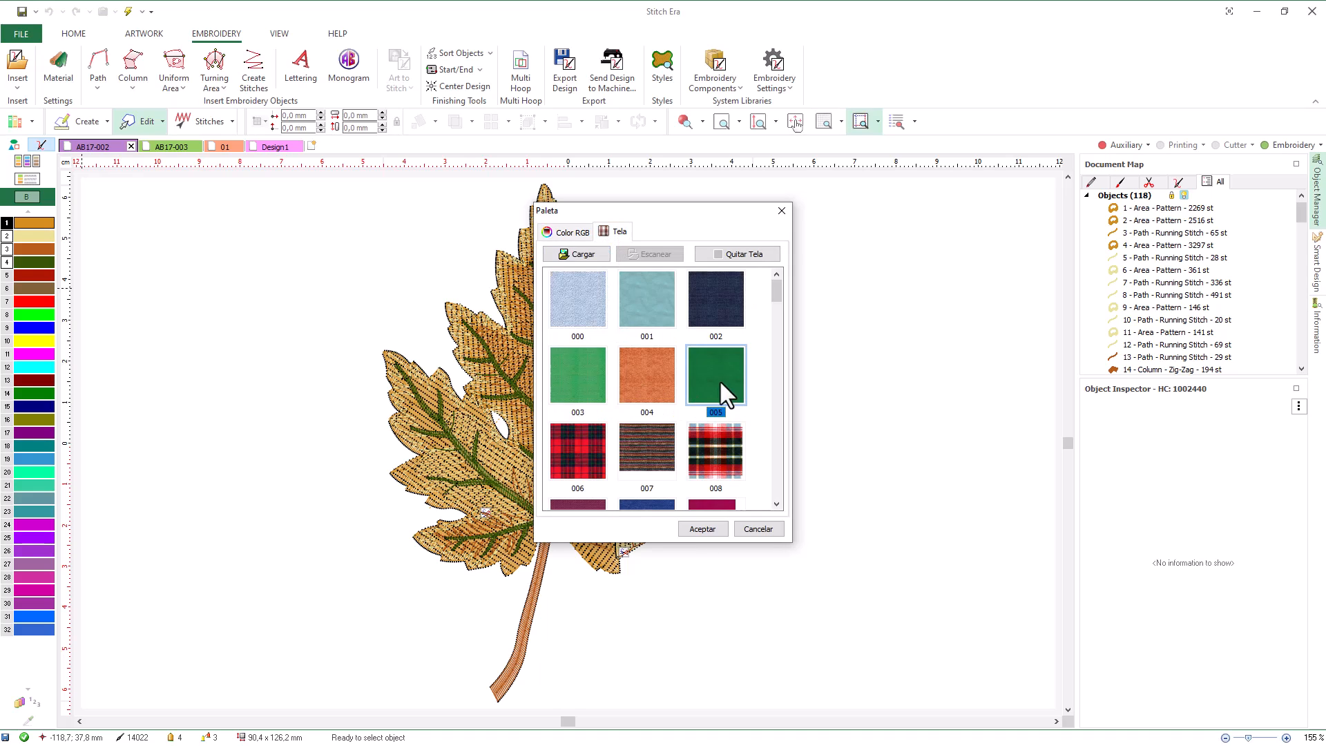
{"action": "left_click", "coordinate": [706, 530]}
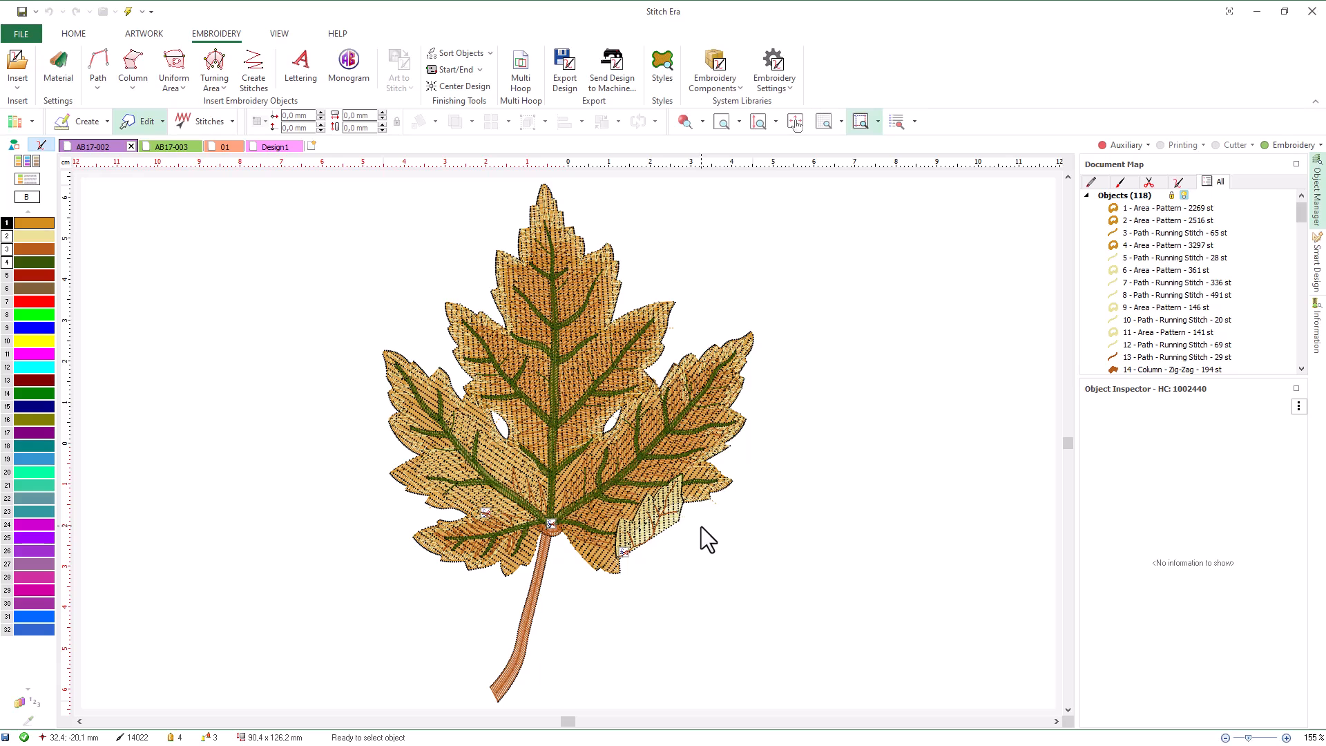
Step: Preview the leaf on its fabric in realistic view, return to the stitch view, and briefly access the background settings
{"action": "left_click", "coordinate": [684, 121]}
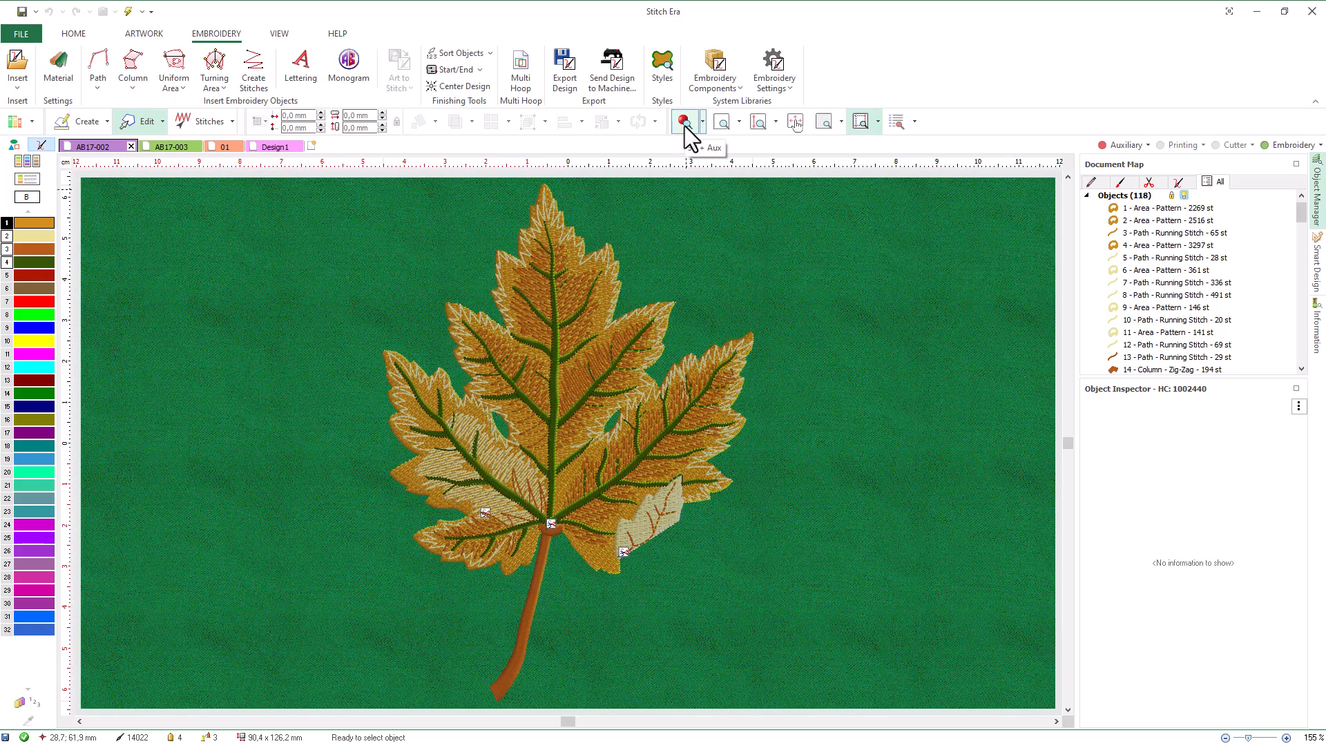
{"action": "left_click", "coordinate": [683, 122]}
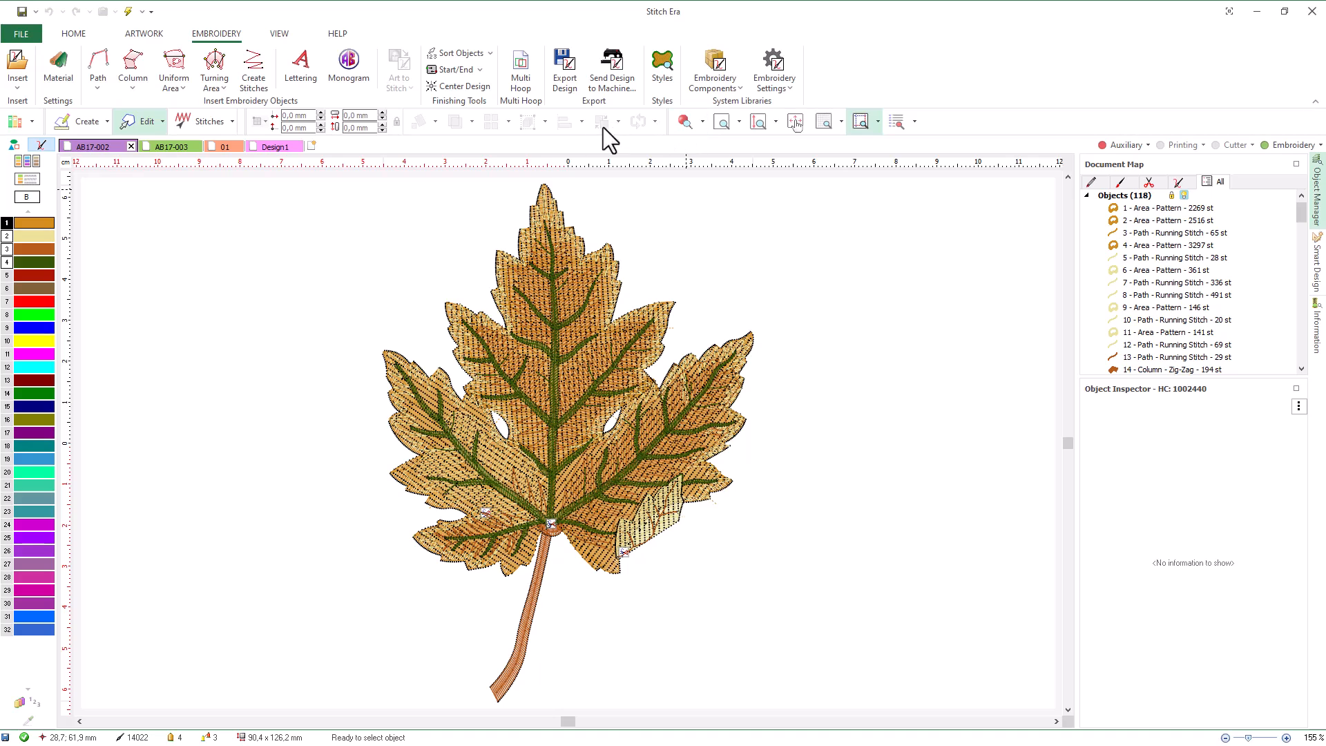
{"action": "left_click", "coordinate": [26, 197]}
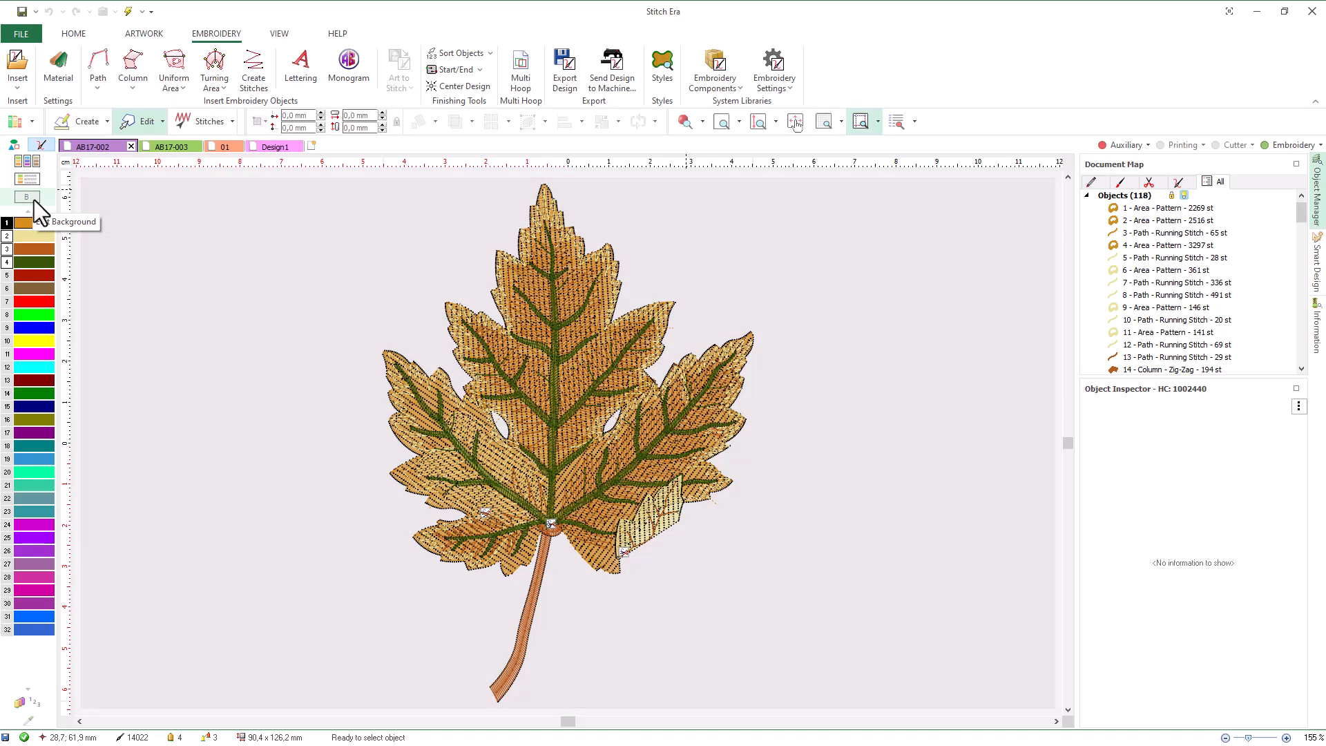
{"action": "left_click", "coordinate": [33, 200]}
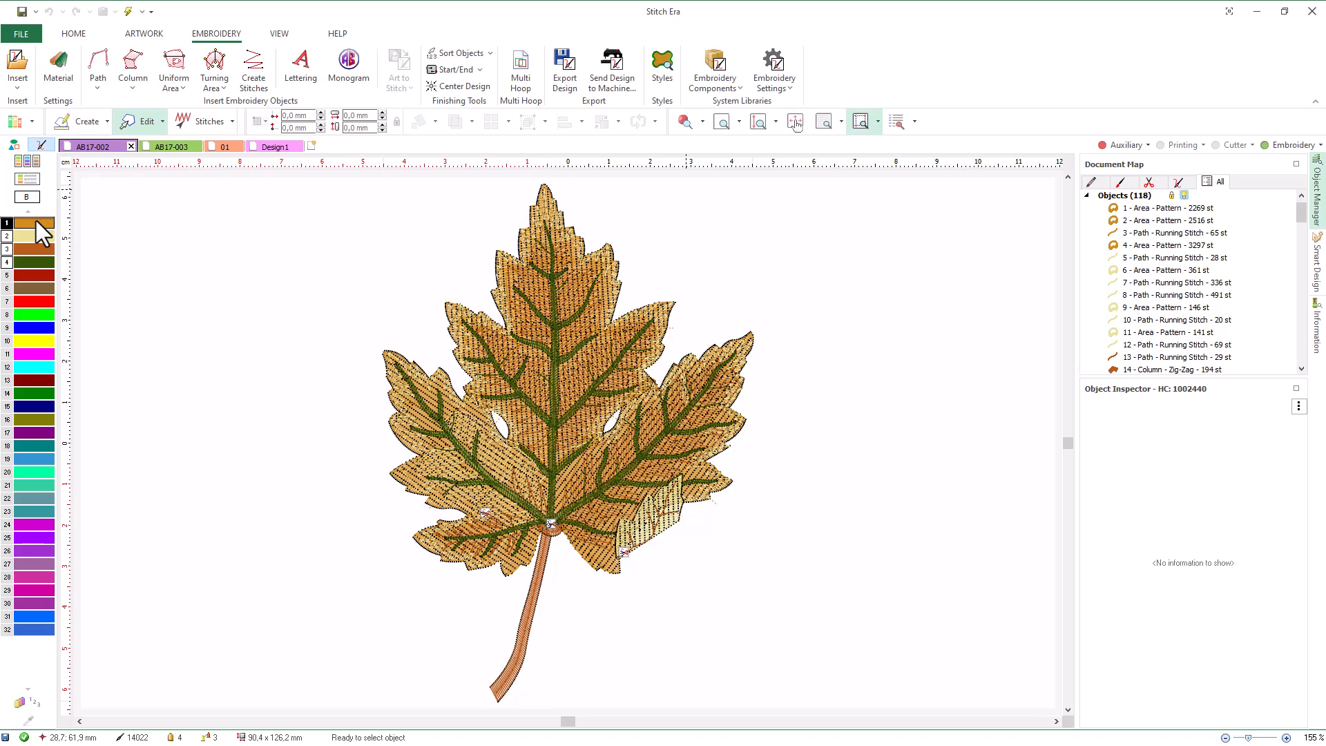
Step: Make needle 2 active, hide thread colors 2, 3 and 4 in the leaf design, and show them again
{"action": "mouse_move", "coordinate": [36, 221]}
{"action": "mouse_move", "coordinate": [8, 266]}
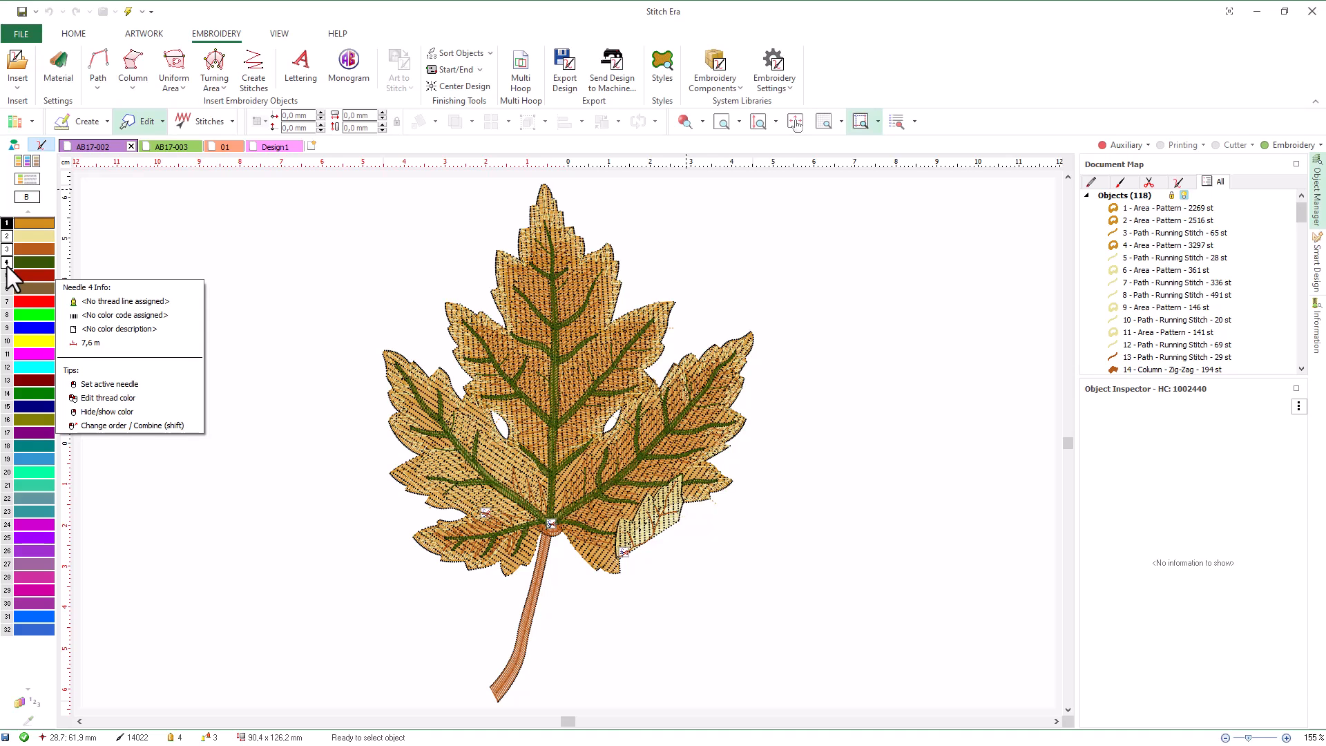
{"action": "left_click", "coordinate": [27, 235]}
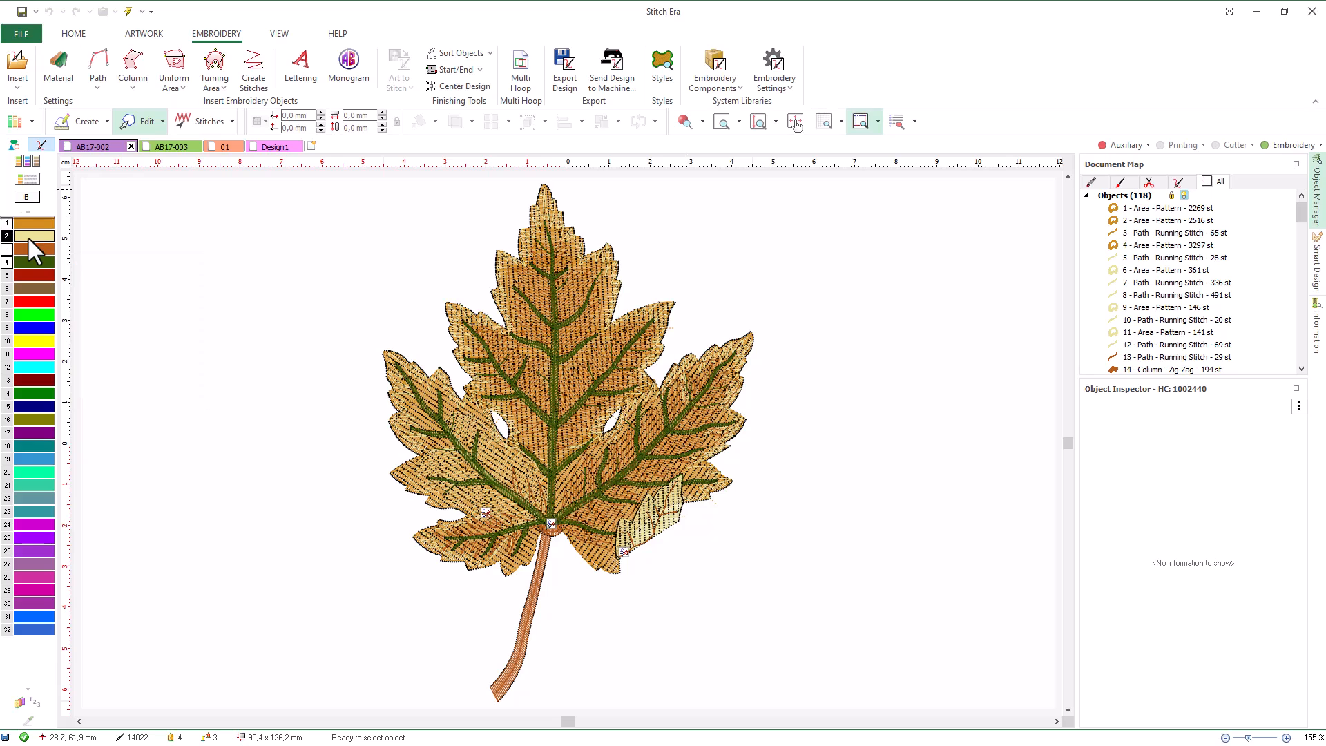
{"action": "right_click", "coordinate": [27, 234]}
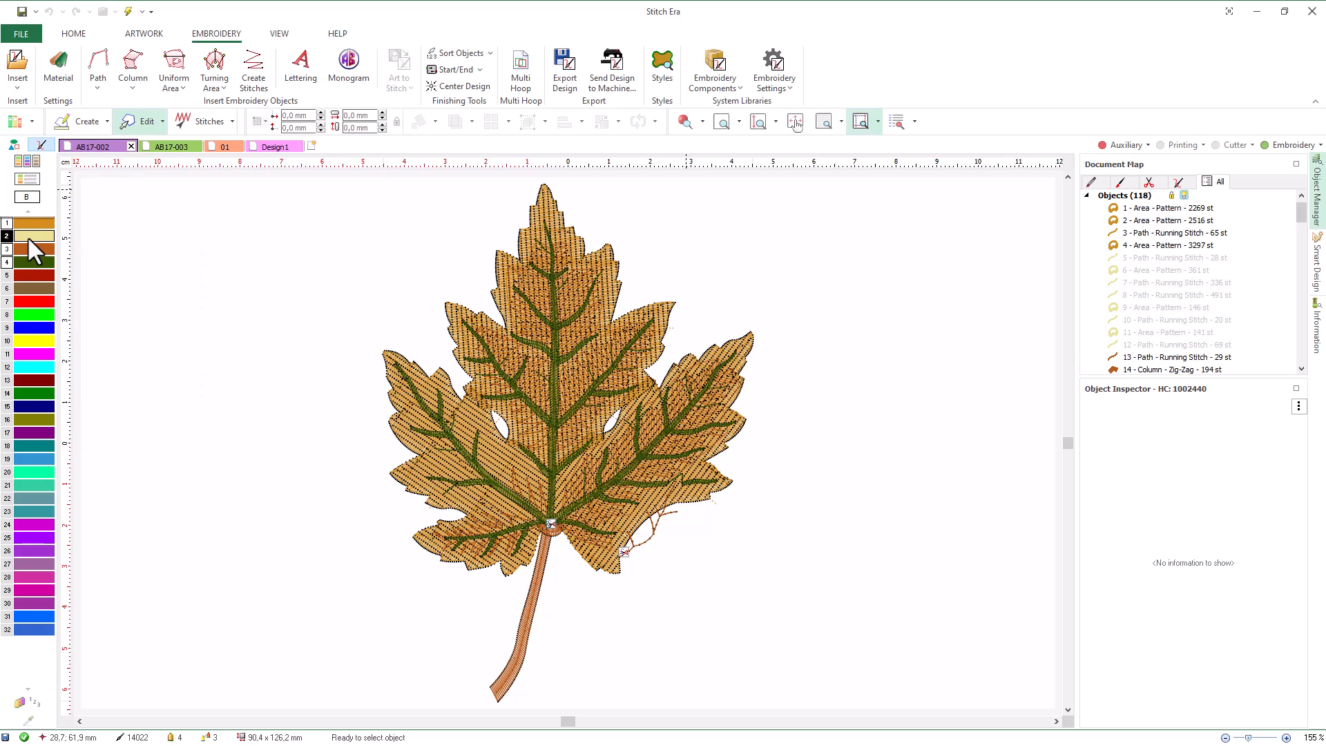
{"action": "right_click", "coordinate": [30, 249]}
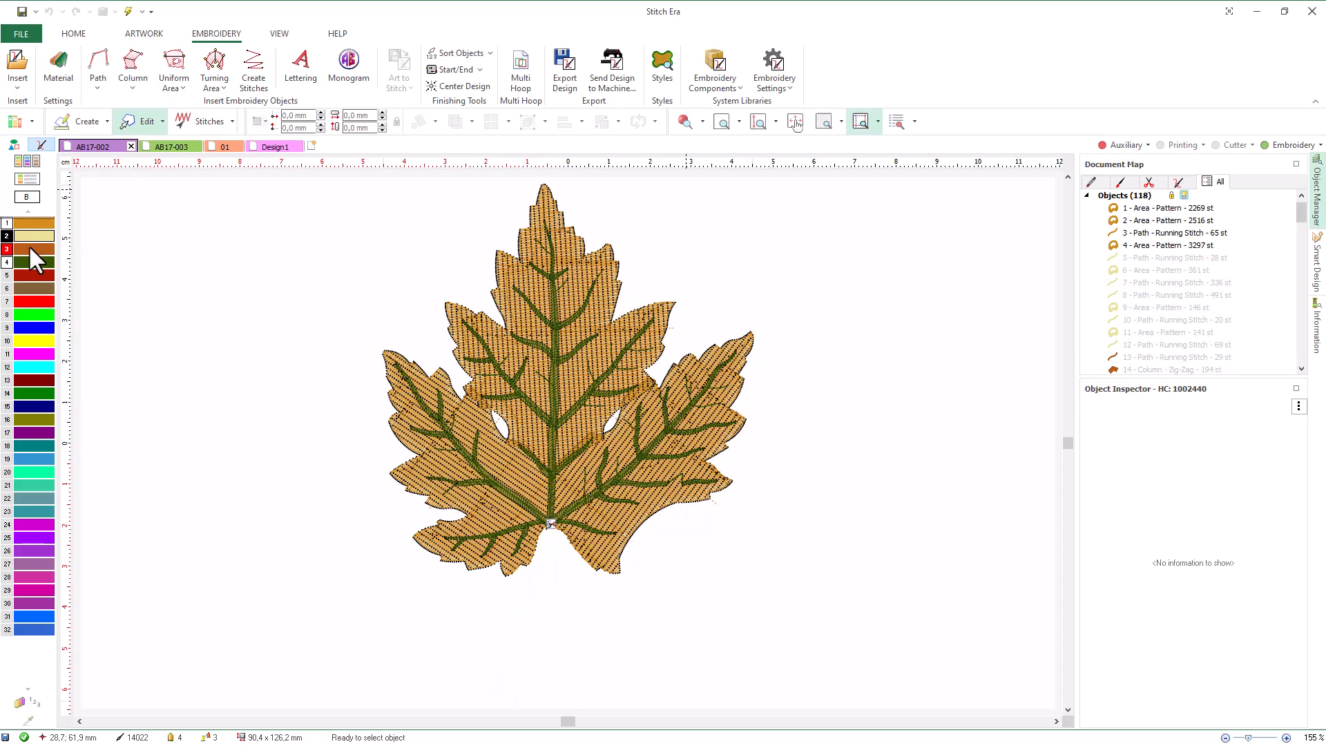
{"action": "right_click", "coordinate": [27, 259]}
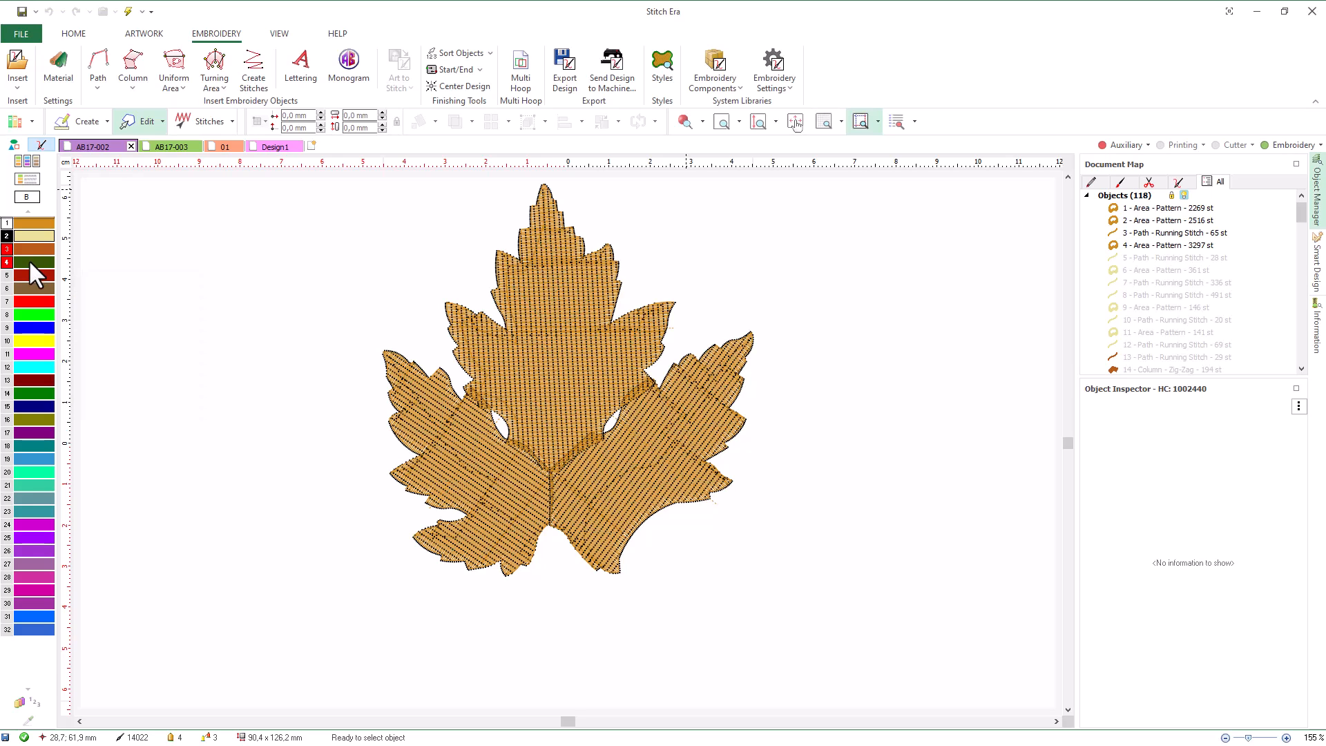
{"action": "right_click", "coordinate": [28, 259]}
{"action": "right_click", "coordinate": [28, 249]}
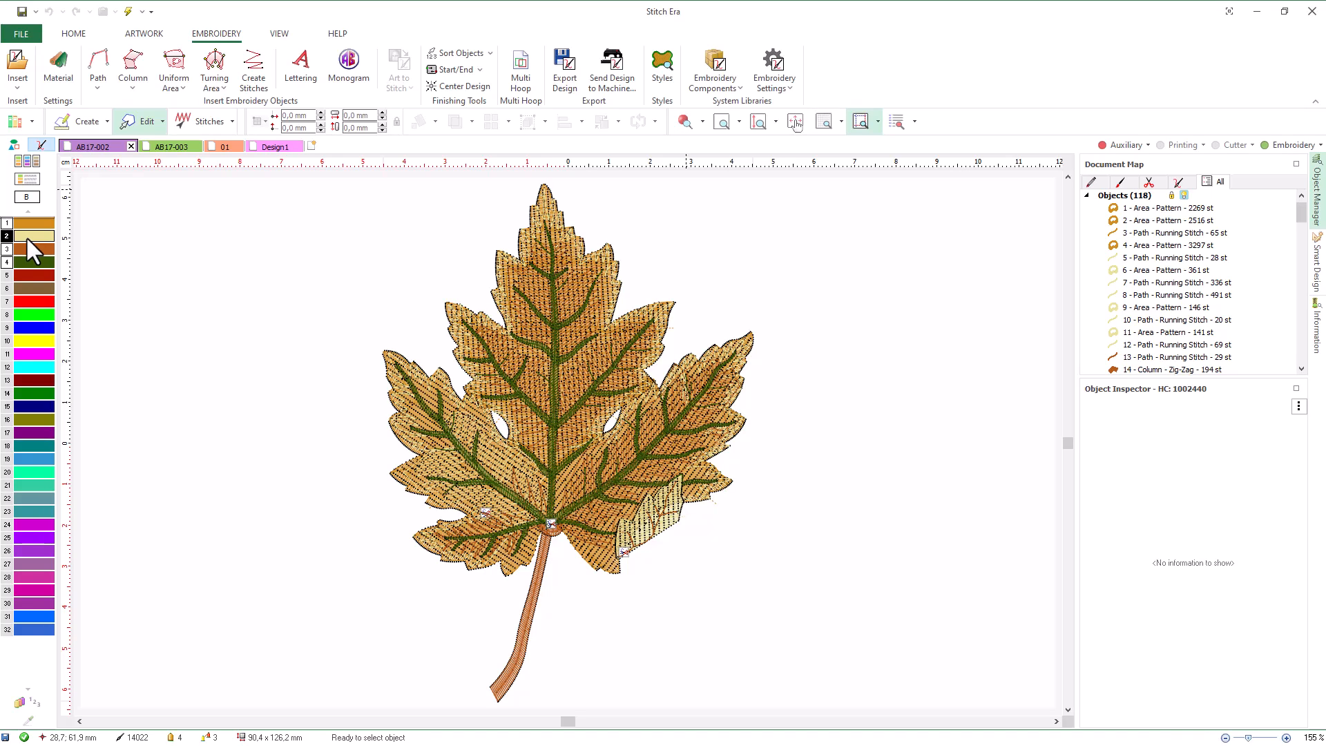
Step: View the palette's open, save and set-as-default options in the color palette settings, then cancel
{"action": "left_click", "coordinate": [35, 178]}
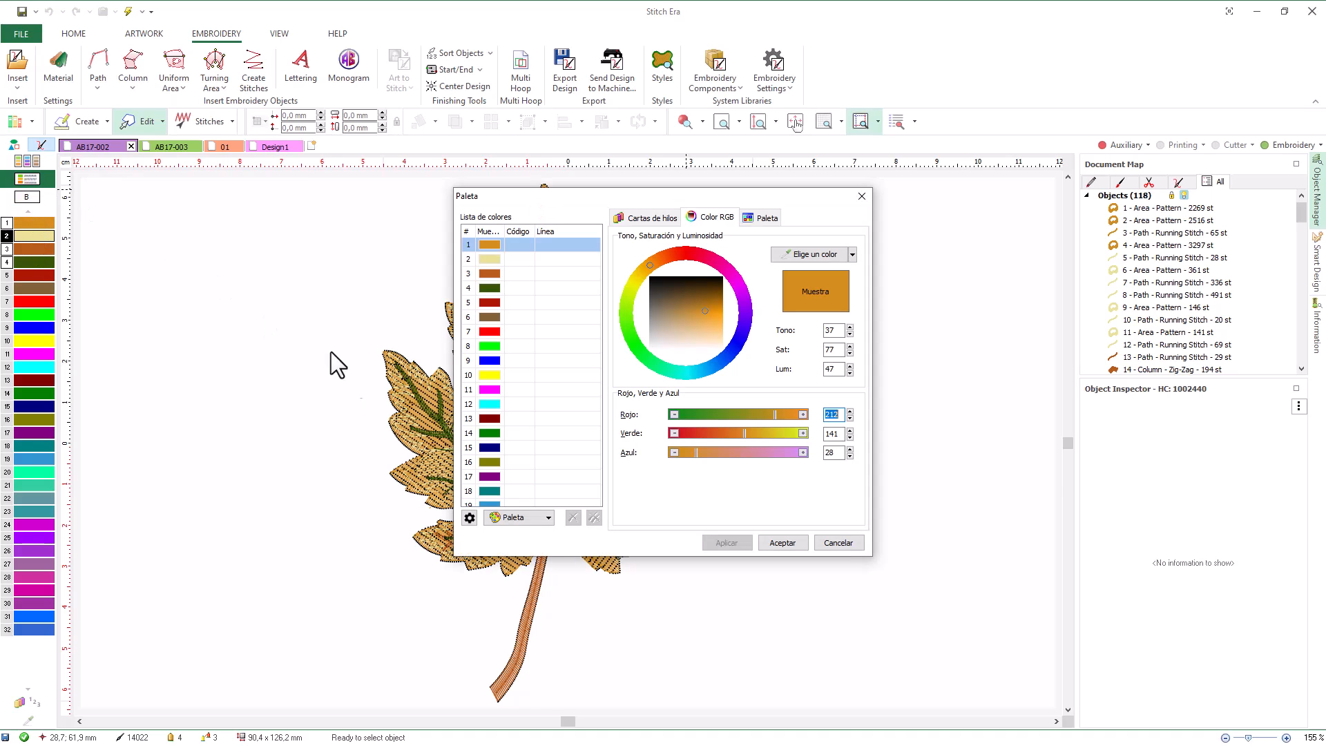
{"action": "left_click", "coordinate": [550, 519]}
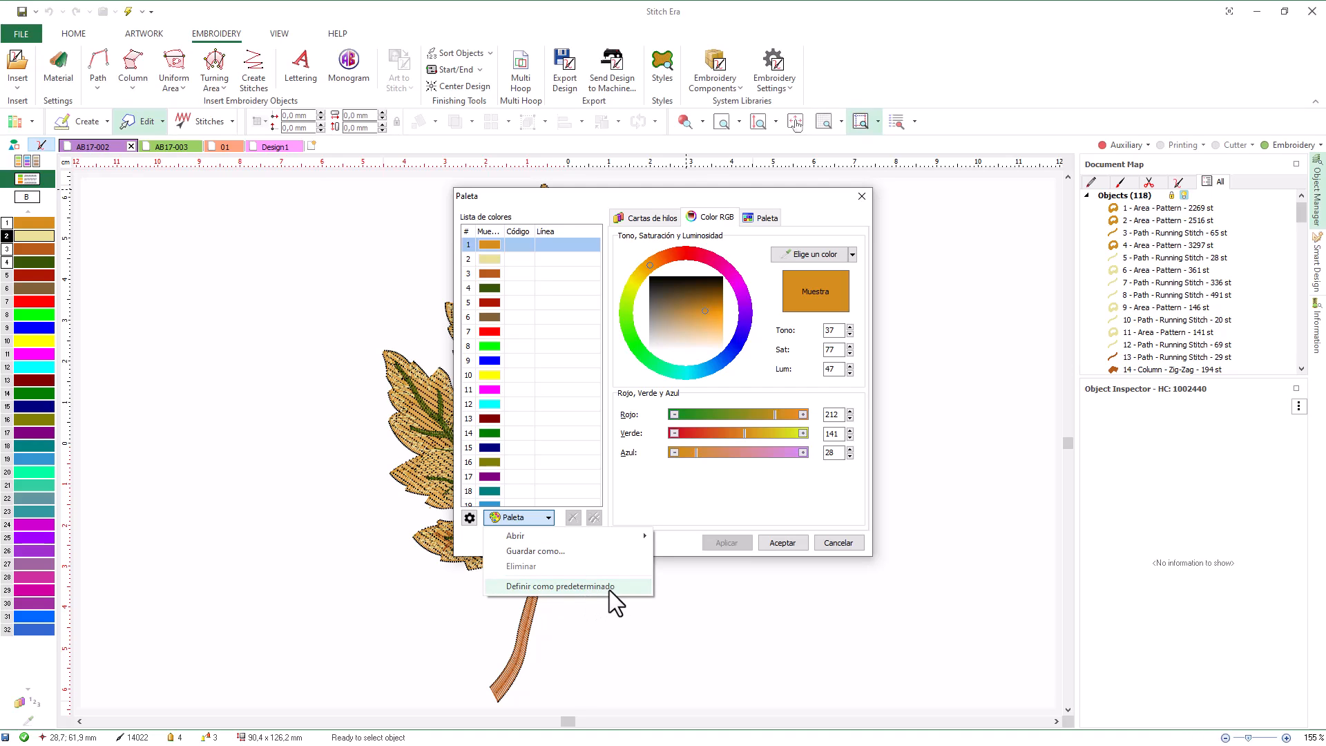
{"action": "left_click", "coordinate": [828, 544]}
{"action": "left_click", "coordinate": [829, 544]}
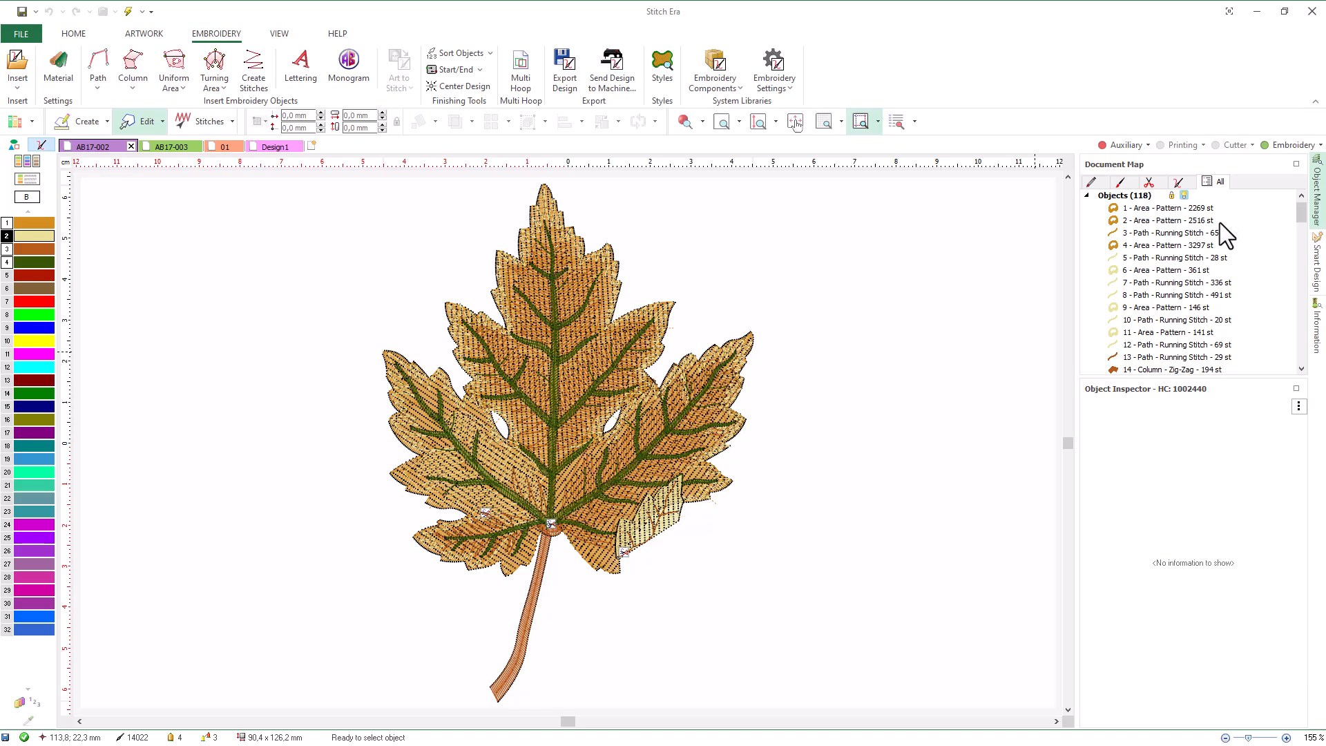
Step: Turn on auxiliary elements for the leaf and inspect area objects 1 and 6 through the document map and design
{"action": "left_click", "coordinate": [1126, 144]}
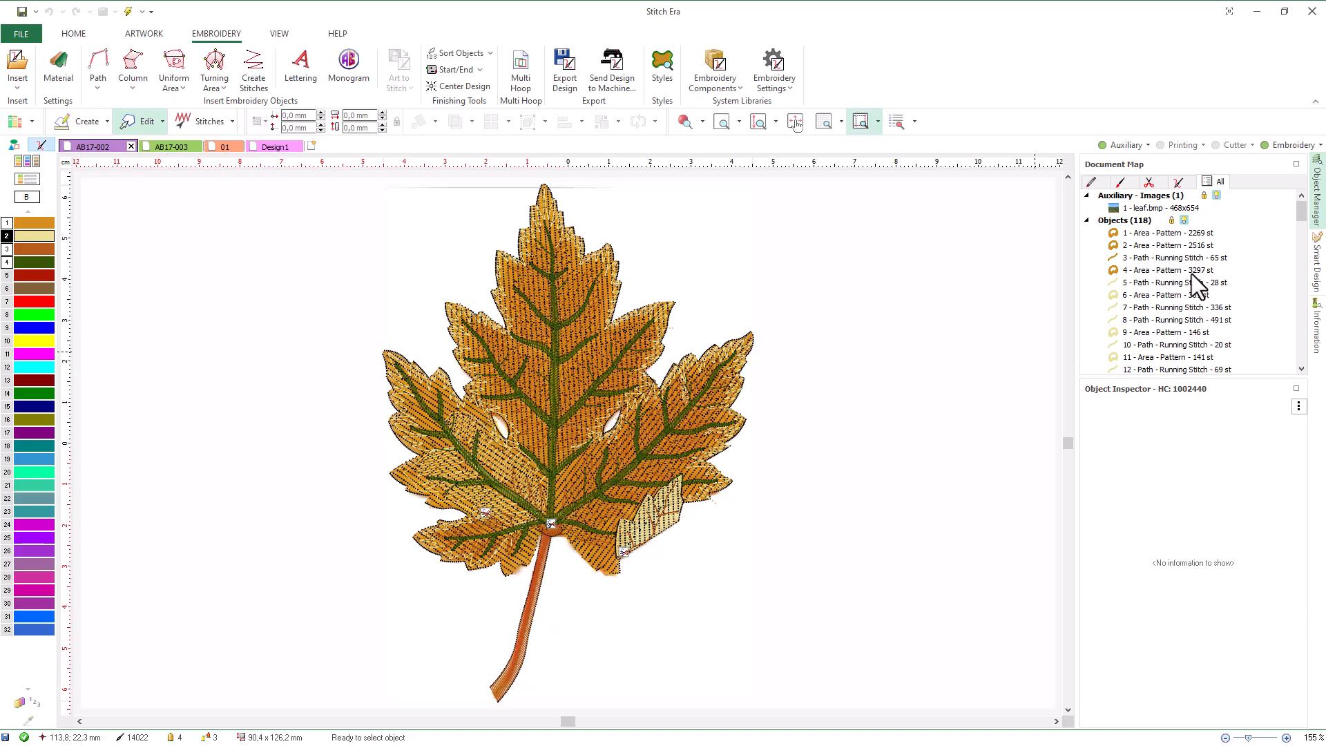
{"action": "left_click", "coordinate": [1184, 238]}
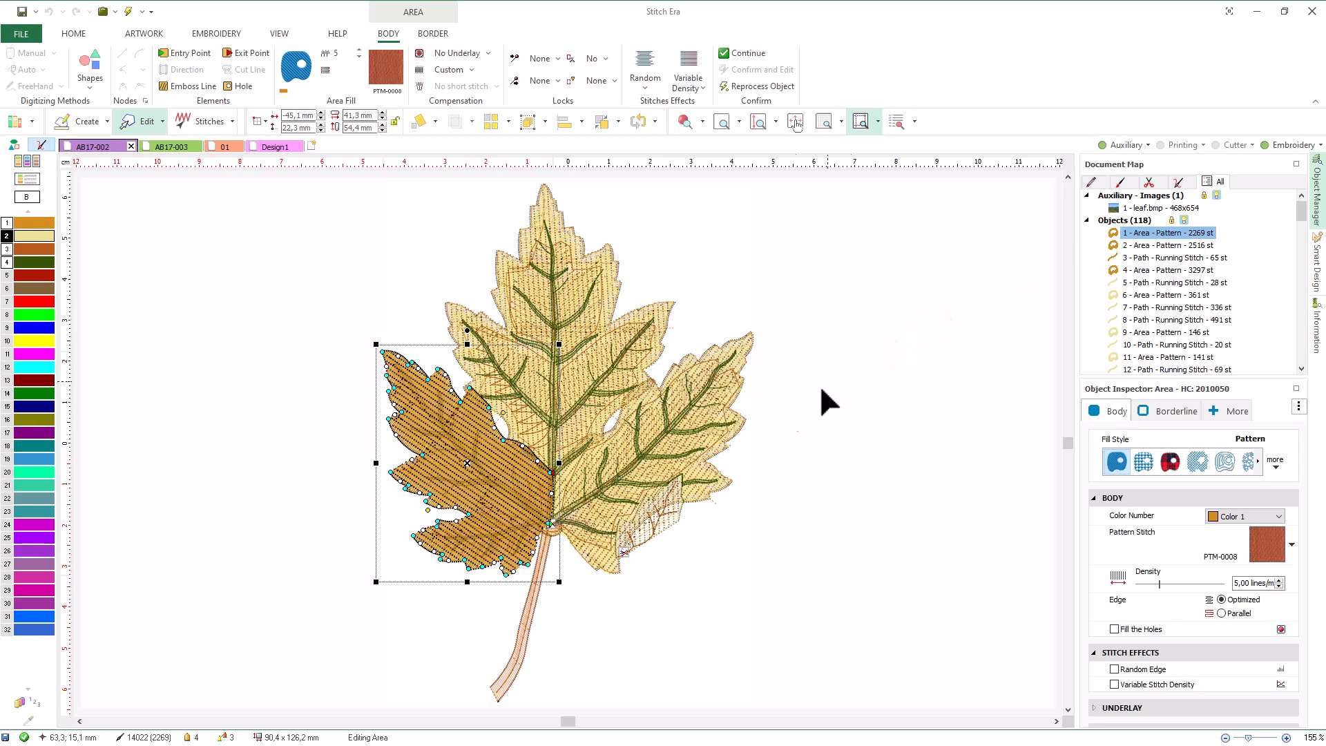
{"action": "left_click", "coordinate": [642, 520]}
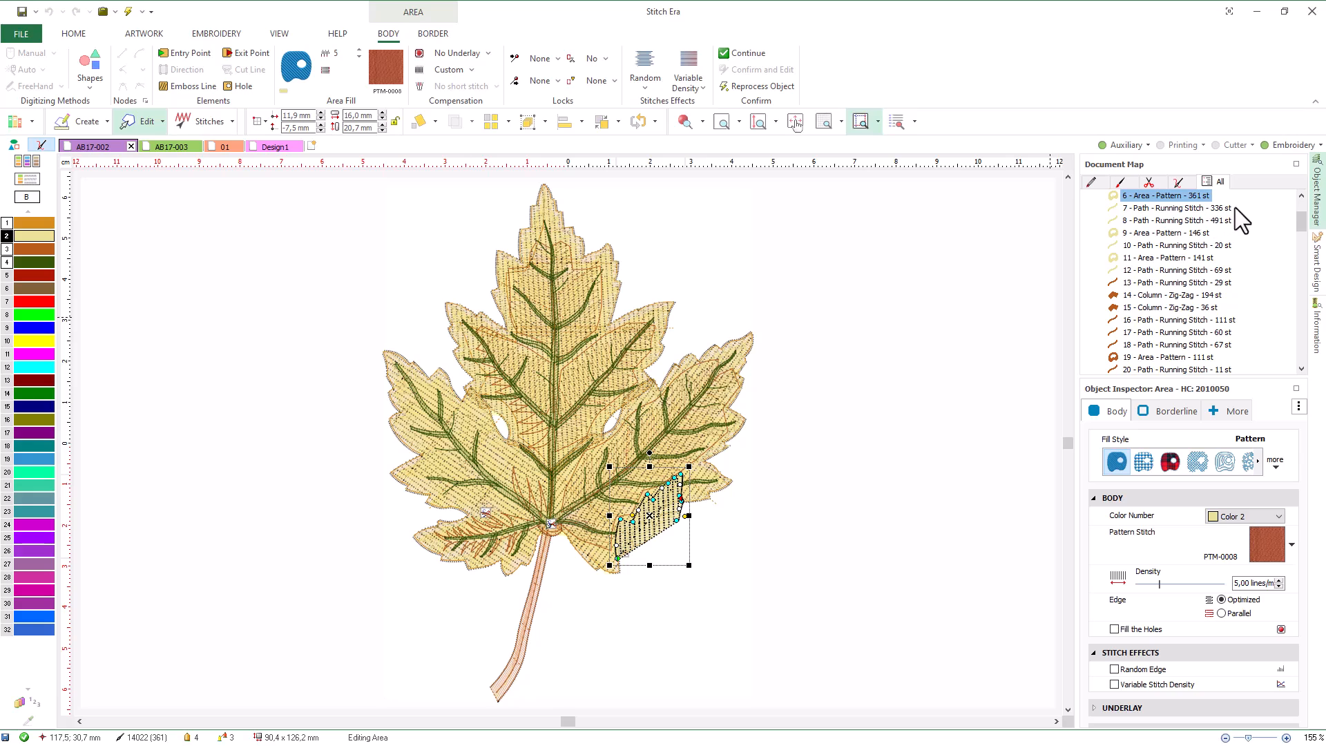
{"action": "left_click_drag", "start_coordinate": [1301, 221], "coordinate": [1301, 201]}
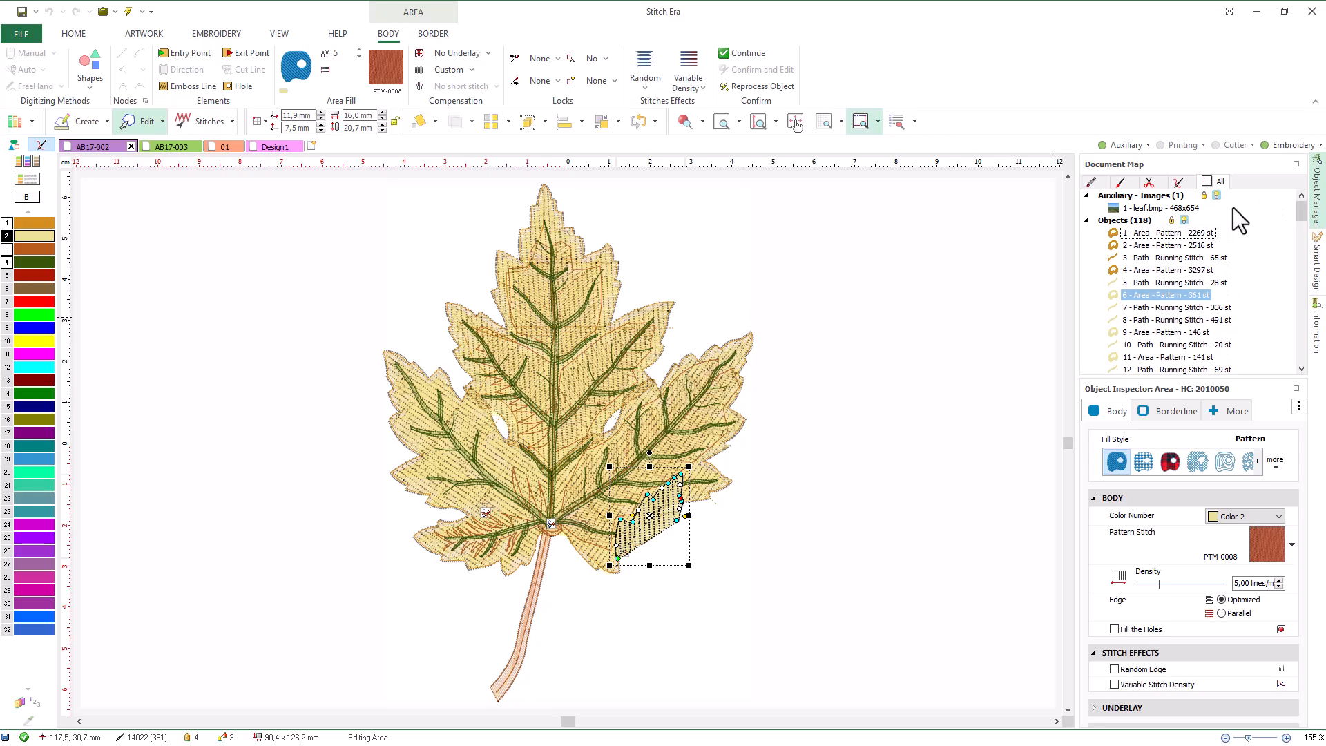
{"action": "left_click", "coordinate": [1202, 234]}
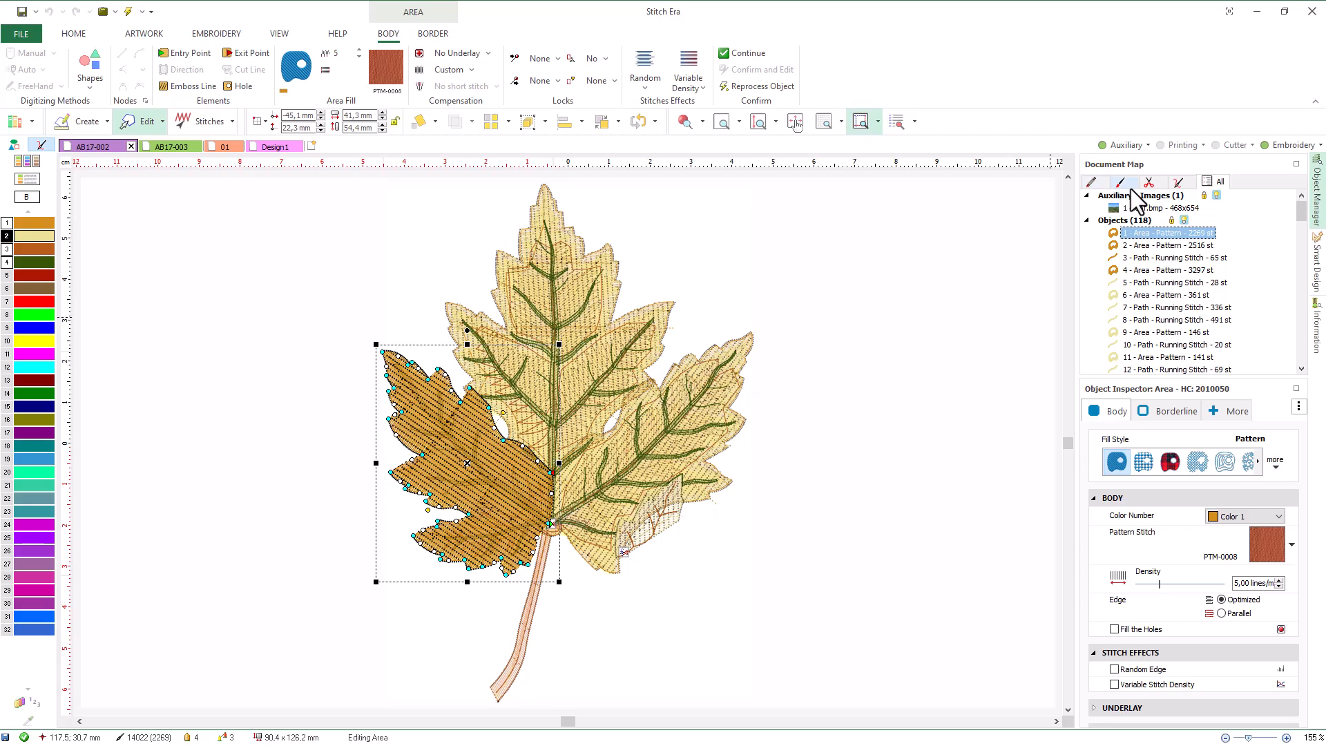
{"action": "left_click", "coordinate": [1212, 197]}
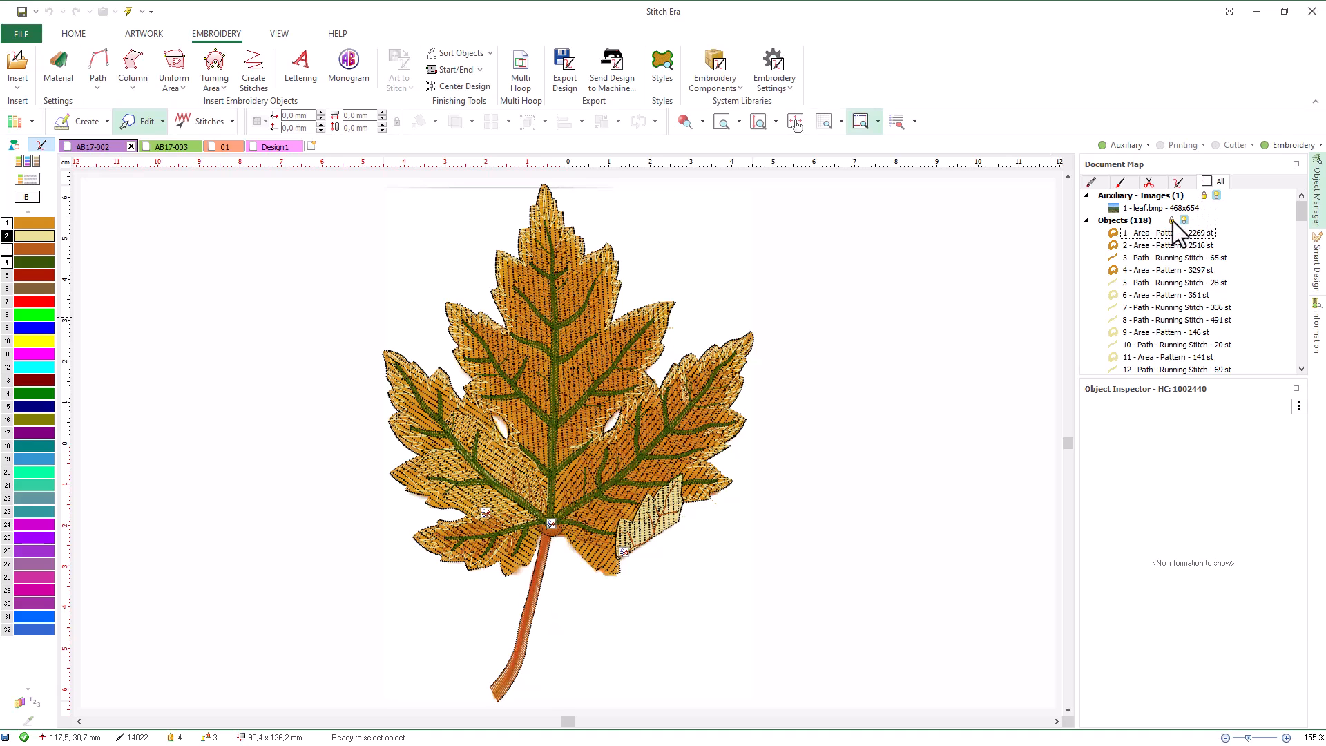
Step: Inspect the properties of running-stitch path 3, pattern areas 4 and 2, and the vein's zig-zag column 118
{"action": "left_click", "coordinate": [1142, 245]}
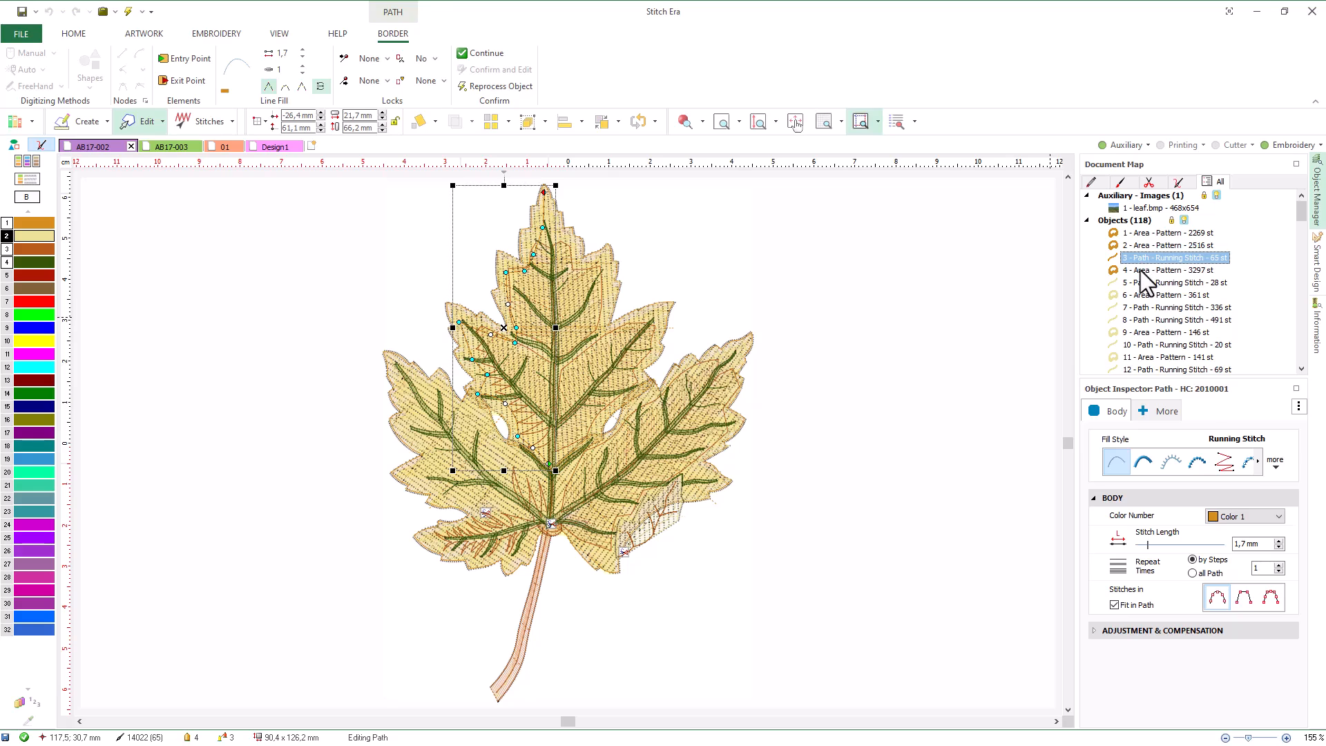
{"action": "left_click", "coordinate": [1141, 271]}
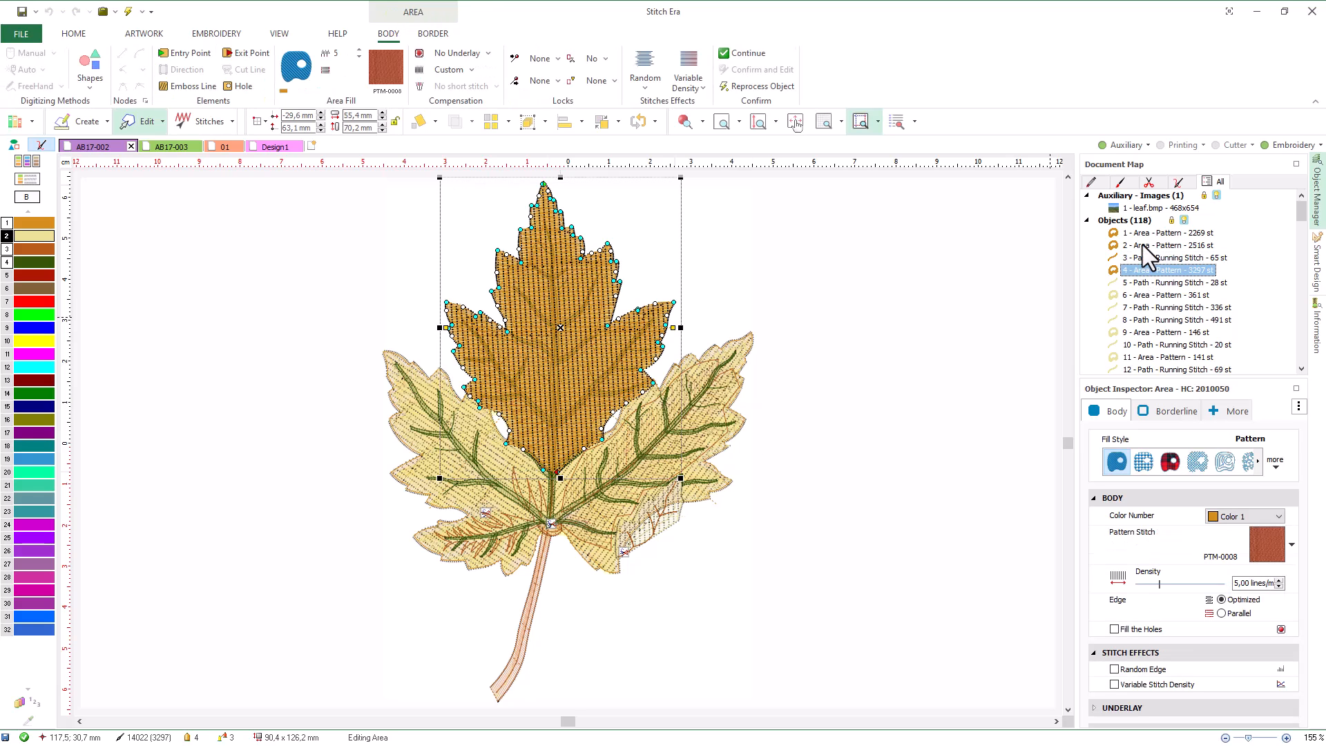
{"action": "left_click", "coordinate": [1142, 245]}
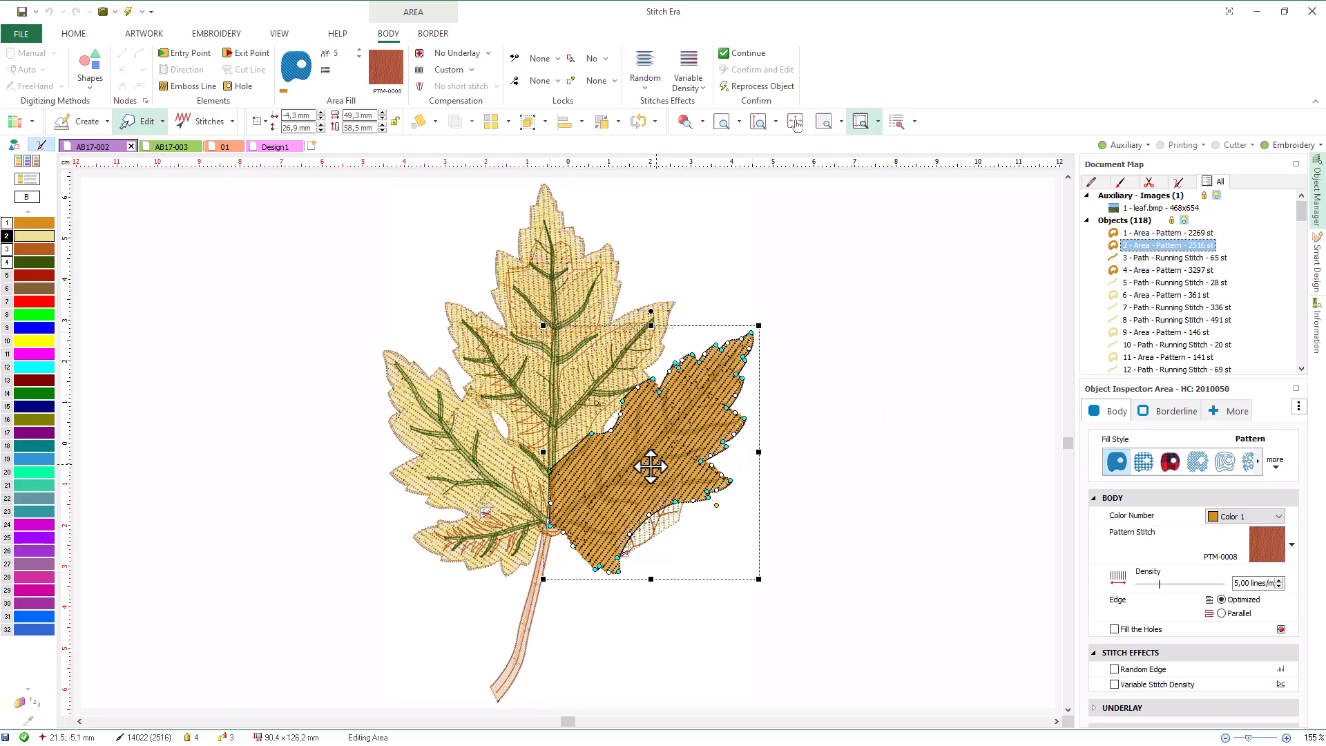
{"action": "left_click", "coordinate": [598, 489]}
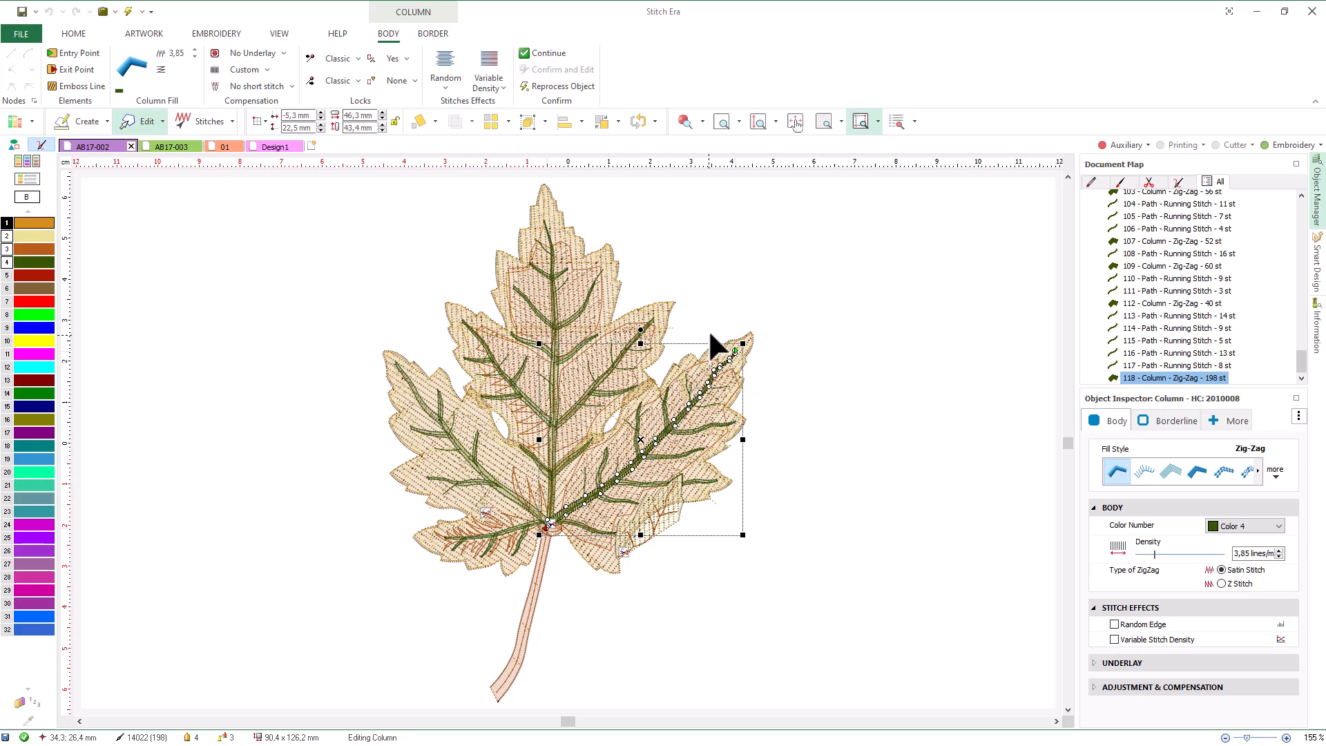
Step: Deselect the vein column, preview the leaf in realistic view, and return to the stitch view
{"action": "left_click", "coordinate": [693, 196]}
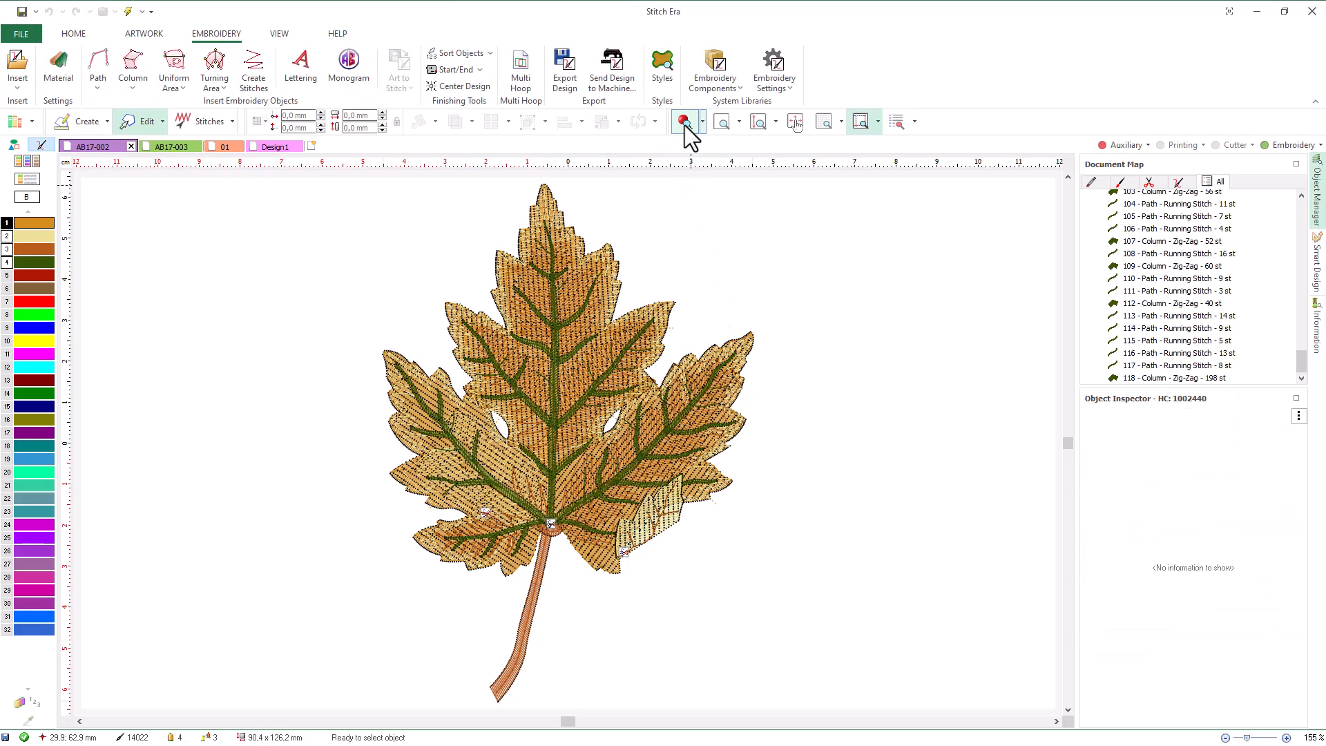
{"action": "left_click", "coordinate": [685, 124]}
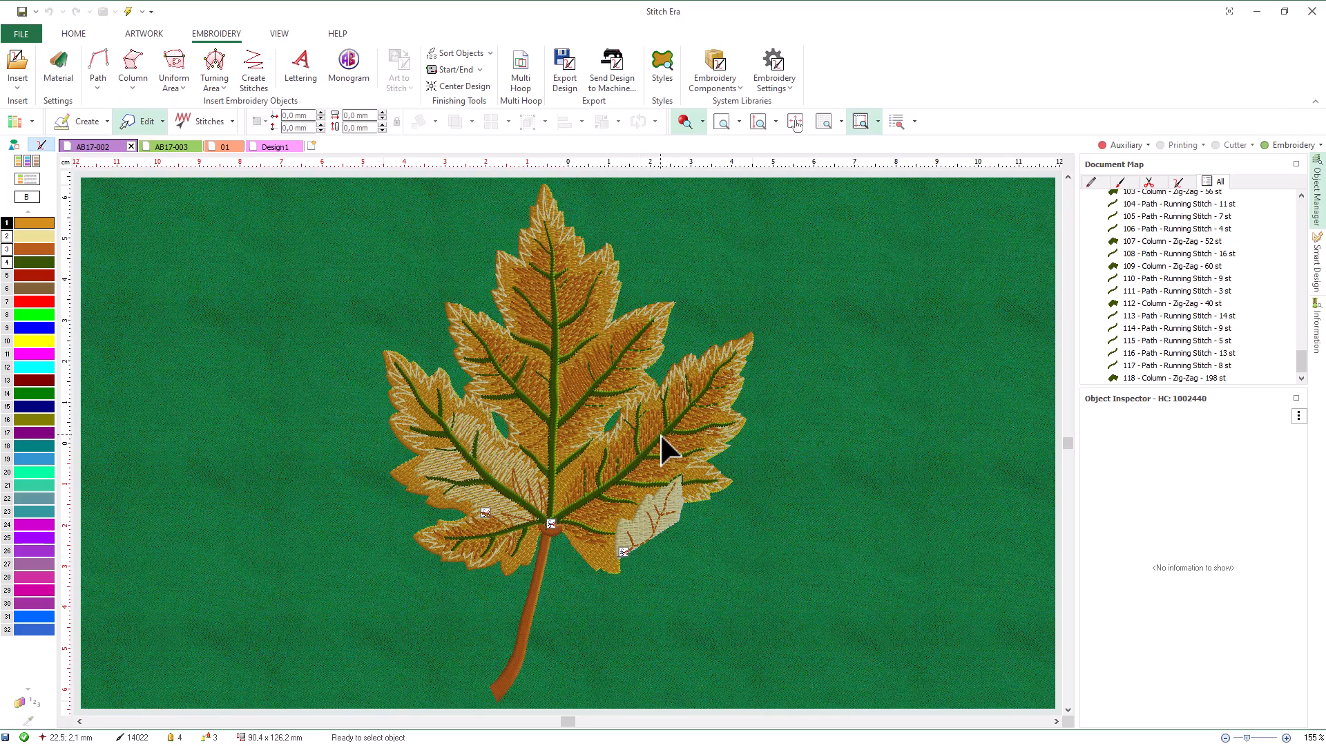
{"action": "left_click", "coordinate": [684, 121]}
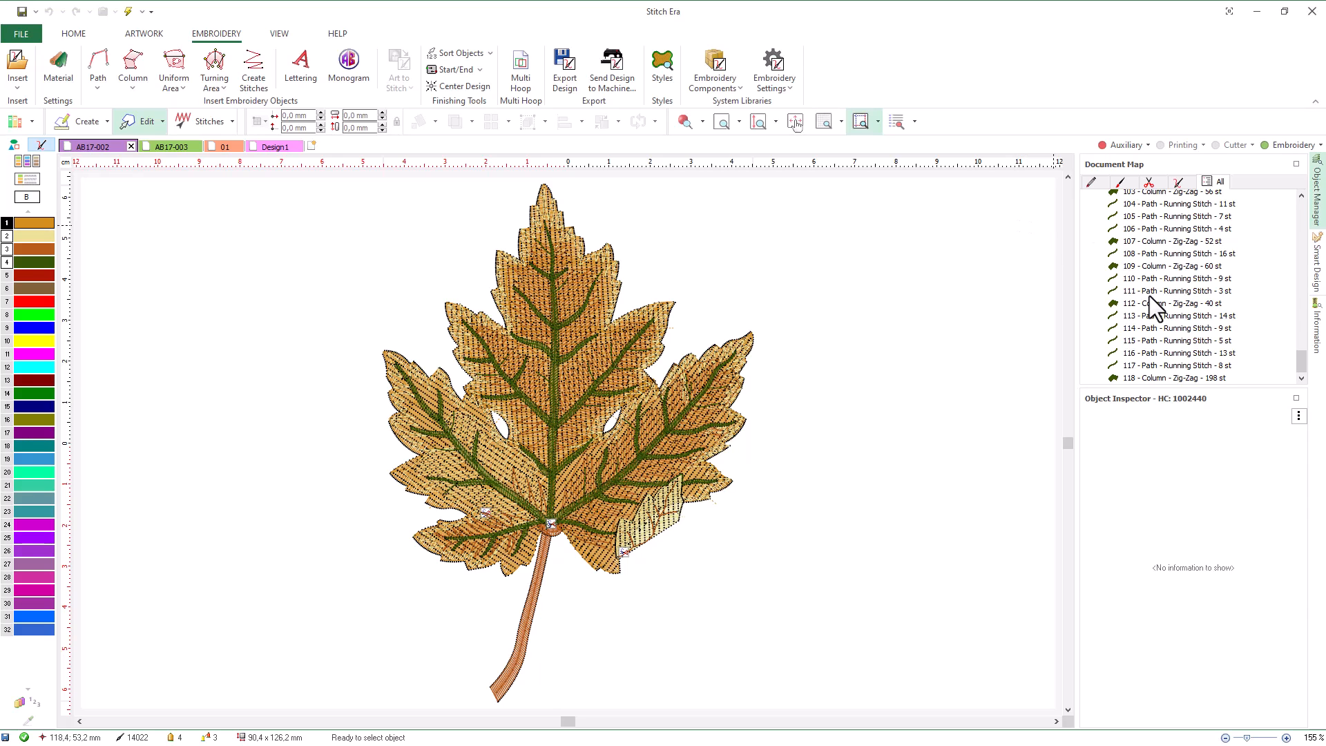
Step: Select vein objects 109 to 112 in the document map and apply Branch to them
{"action": "mouse_move", "coordinate": [1149, 296]}
{"action": "left_mouse_down"}
{"action": "mouse_move", "coordinate": [1157, 303]}
{"action": "mouse_move", "coordinate": [1158, 278]}
{"action": "mouse_move", "coordinate": [1164, 312]}
{"action": "left_mouse_up"}
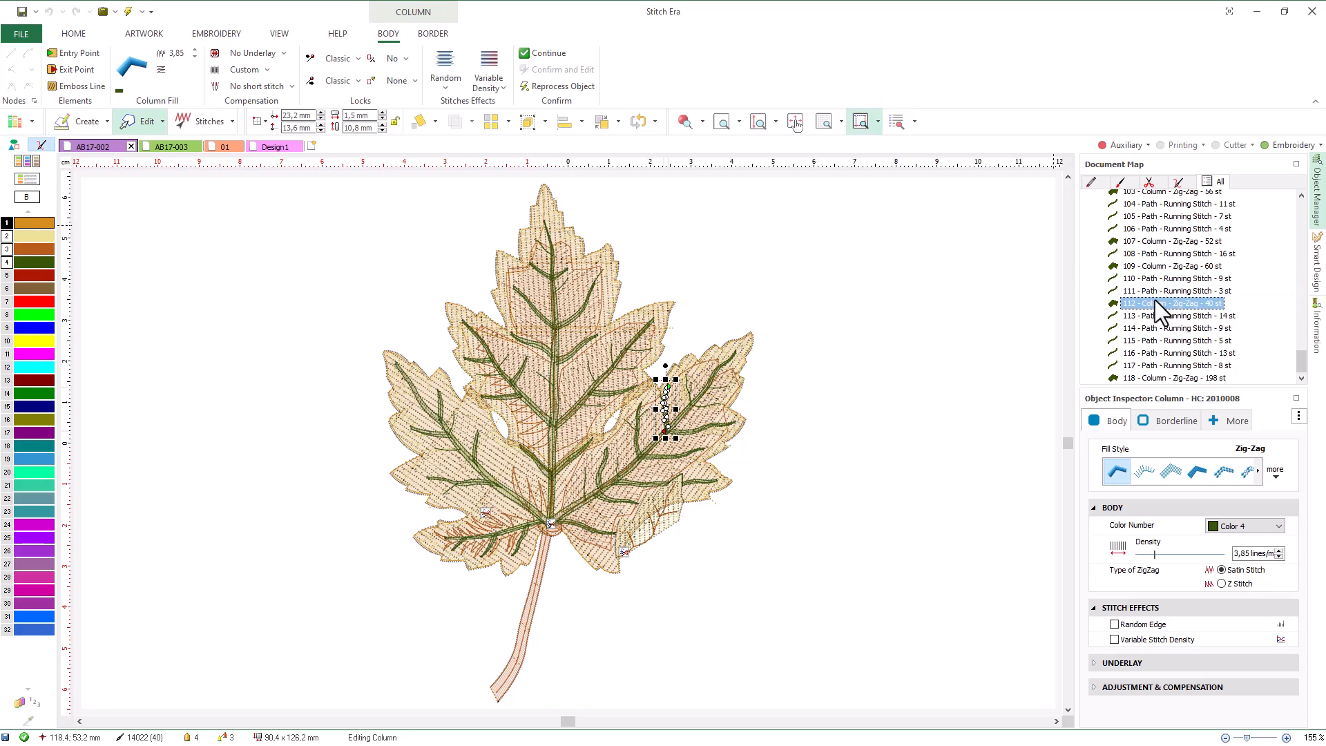
{"action": "left_click", "coordinate": [1149, 263], "text": "shift"}
{"action": "right_click", "coordinate": [1149, 263]}
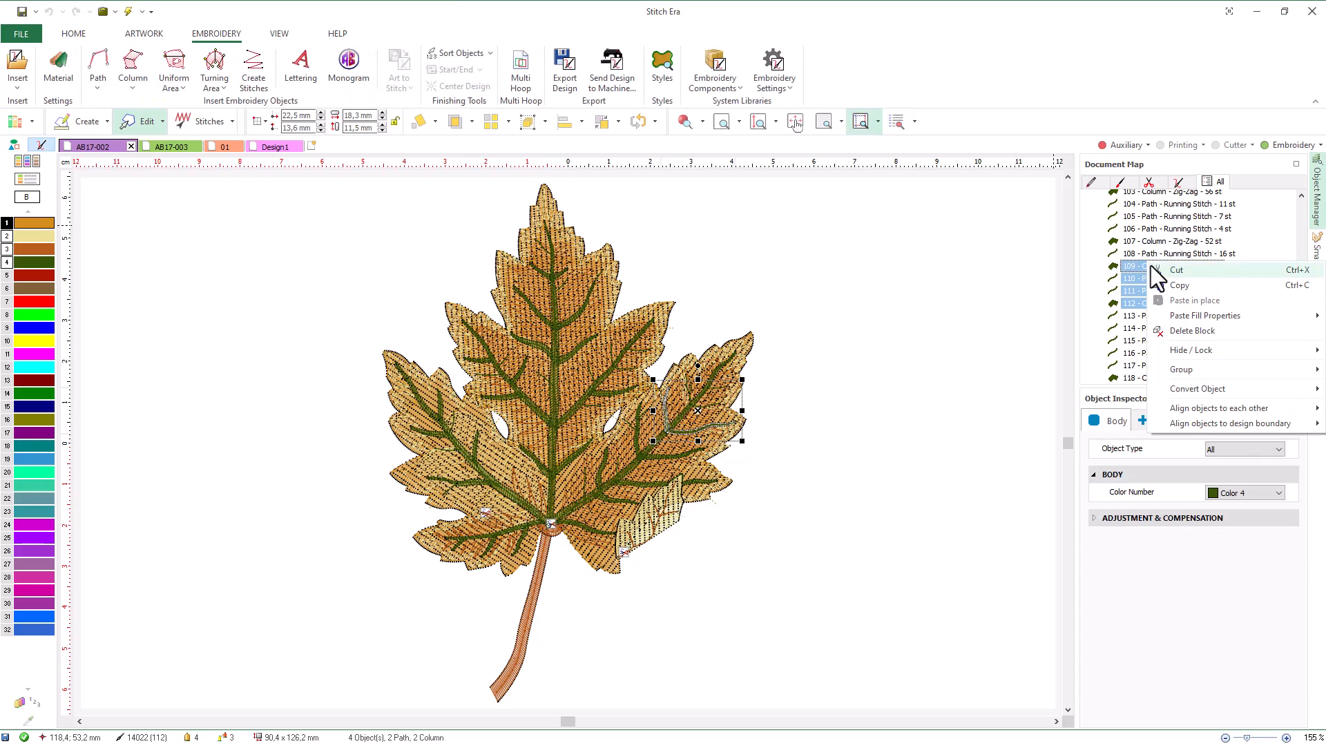
{"action": "mouse_move", "coordinate": [1177, 375]}
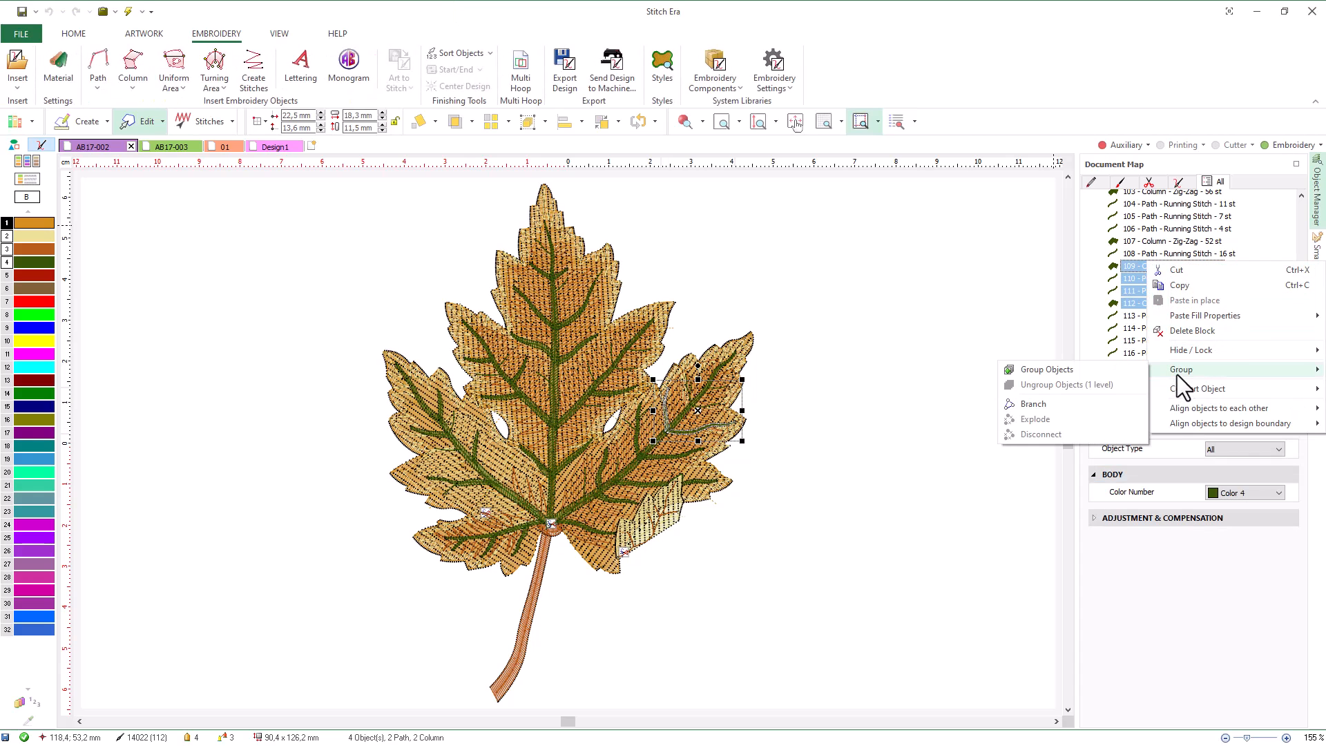
{"action": "left_click", "coordinate": [1044, 406]}
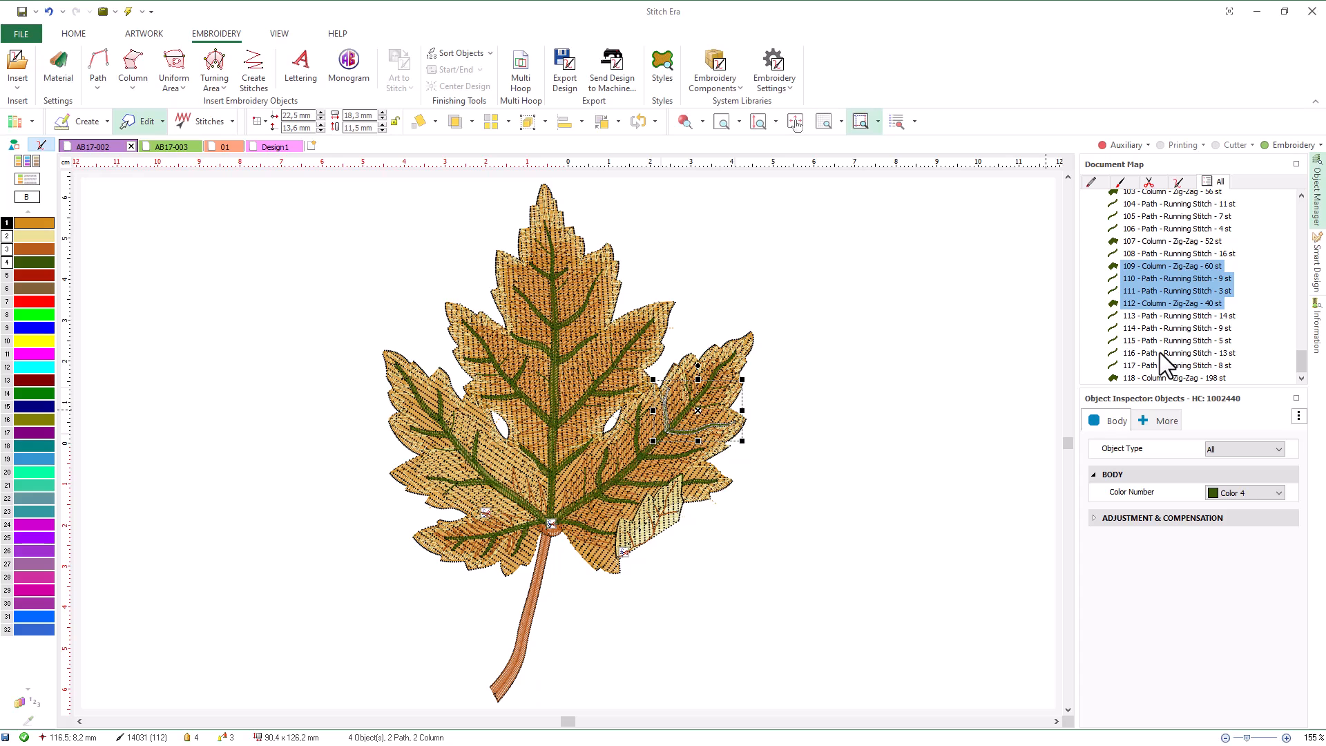
Step: Select the leaf stem's zig-zag column and set its density to 5,99
{"action": "double_click", "coordinate": [1165, 304]}
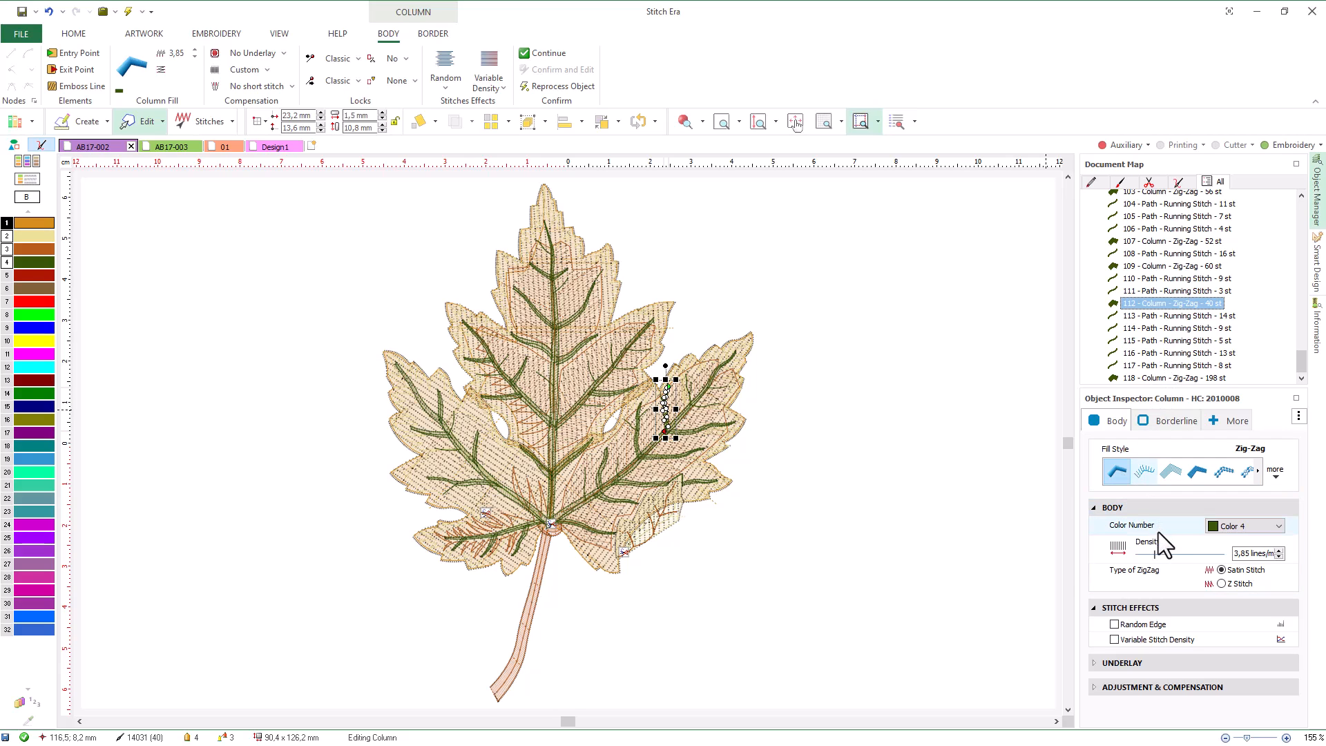
{"action": "left_click", "coordinate": [521, 663]}
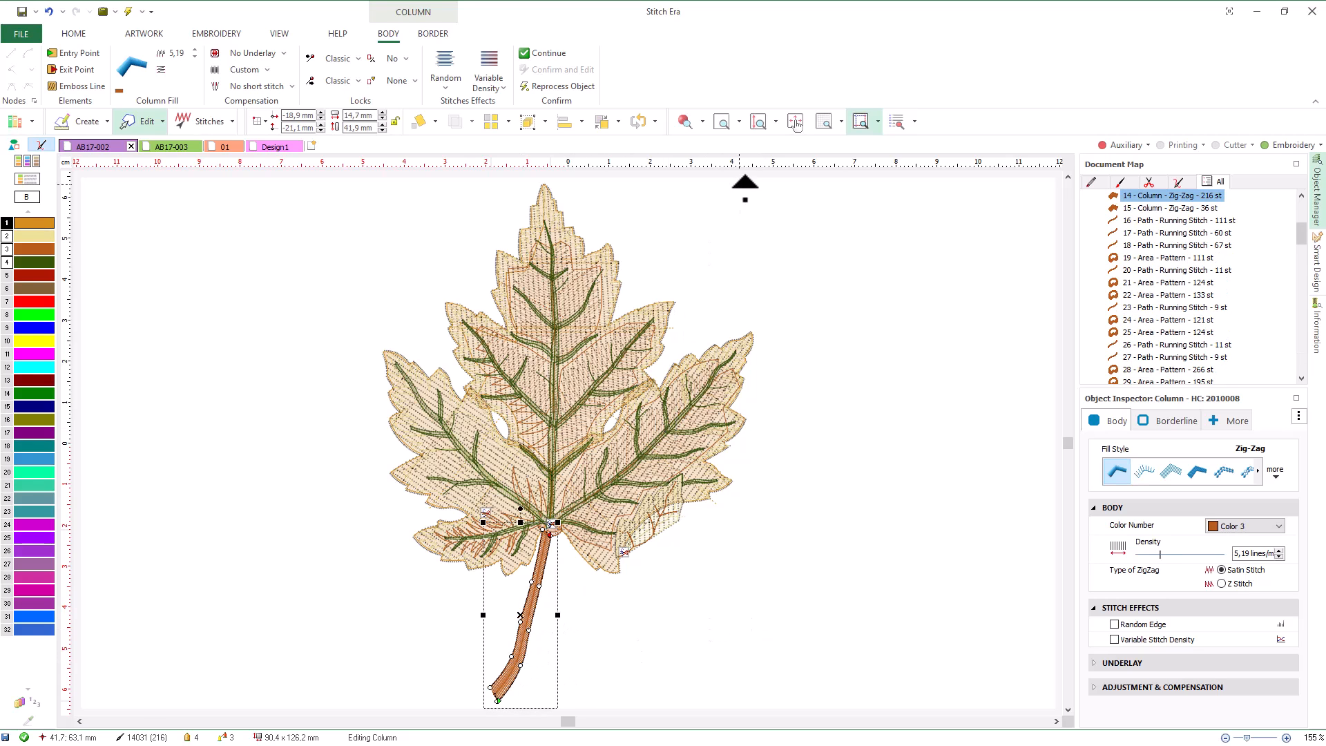
{"action": "left_click", "coordinate": [776, 122]}
{"action": "left_click", "coordinate": [780, 167]}
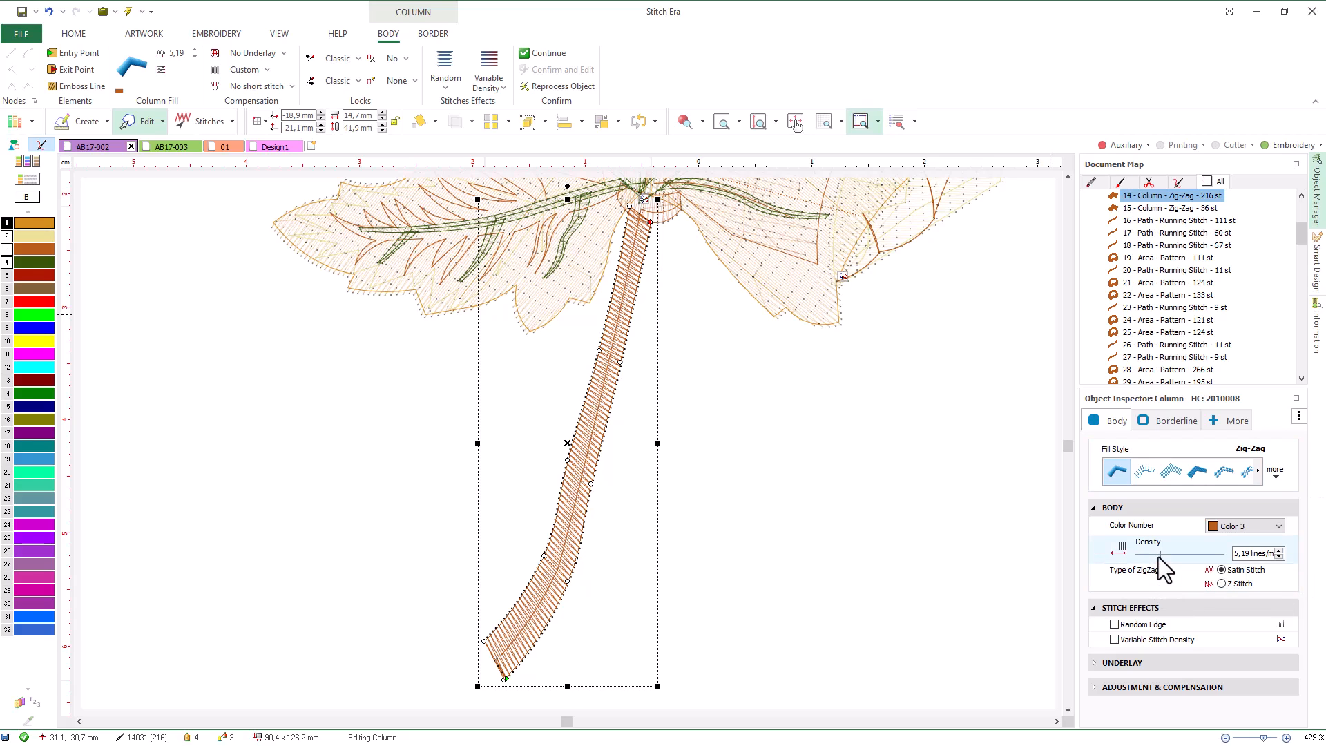
{"action": "mouse_move", "coordinate": [1157, 558]}
{"action": "left_mouse_down"}
{"action": "mouse_move", "coordinate": [1143, 558]}
{"action": "mouse_move", "coordinate": [1183, 558]}
{"action": "mouse_move", "coordinate": [1163, 558]}
{"action": "left_mouse_up"}
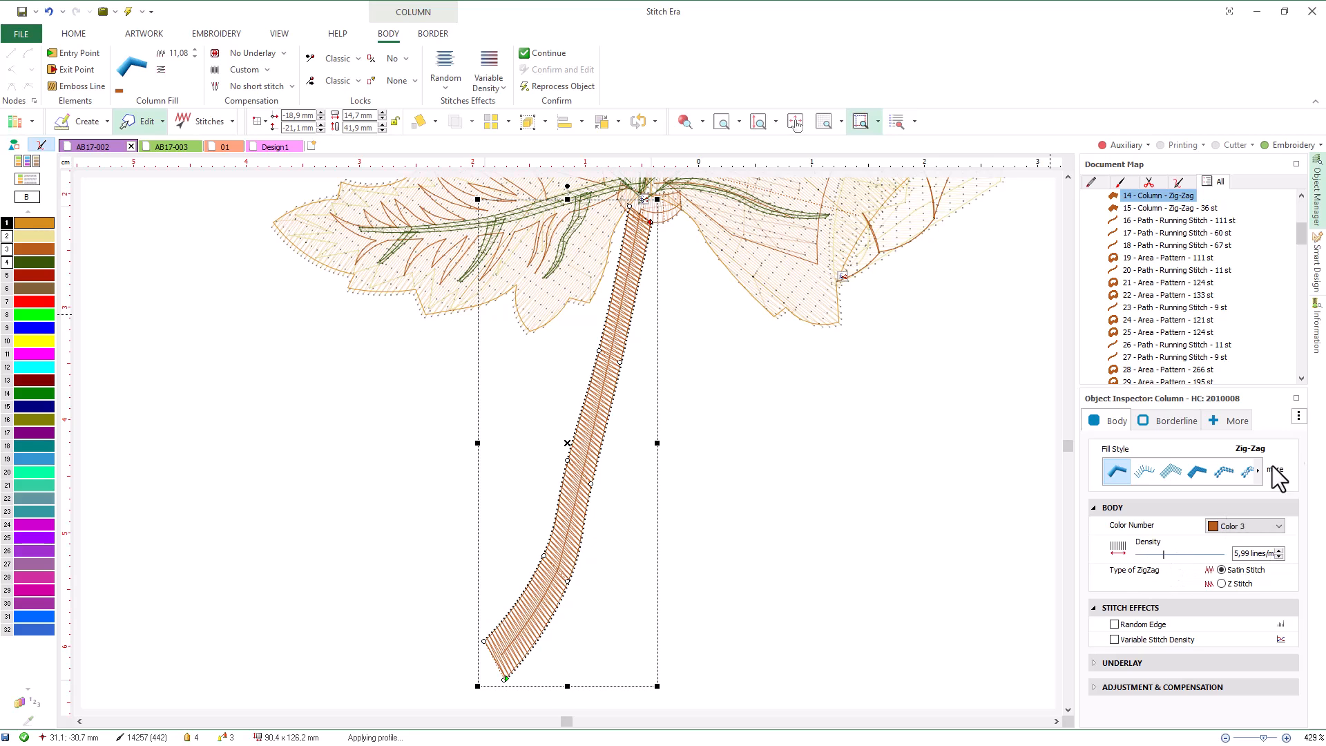
Step: Show the Object Inspector's view options, then undock the inspector as a floating window over the workspace beside the stem
{"action": "left_click", "coordinate": [1302, 417]}
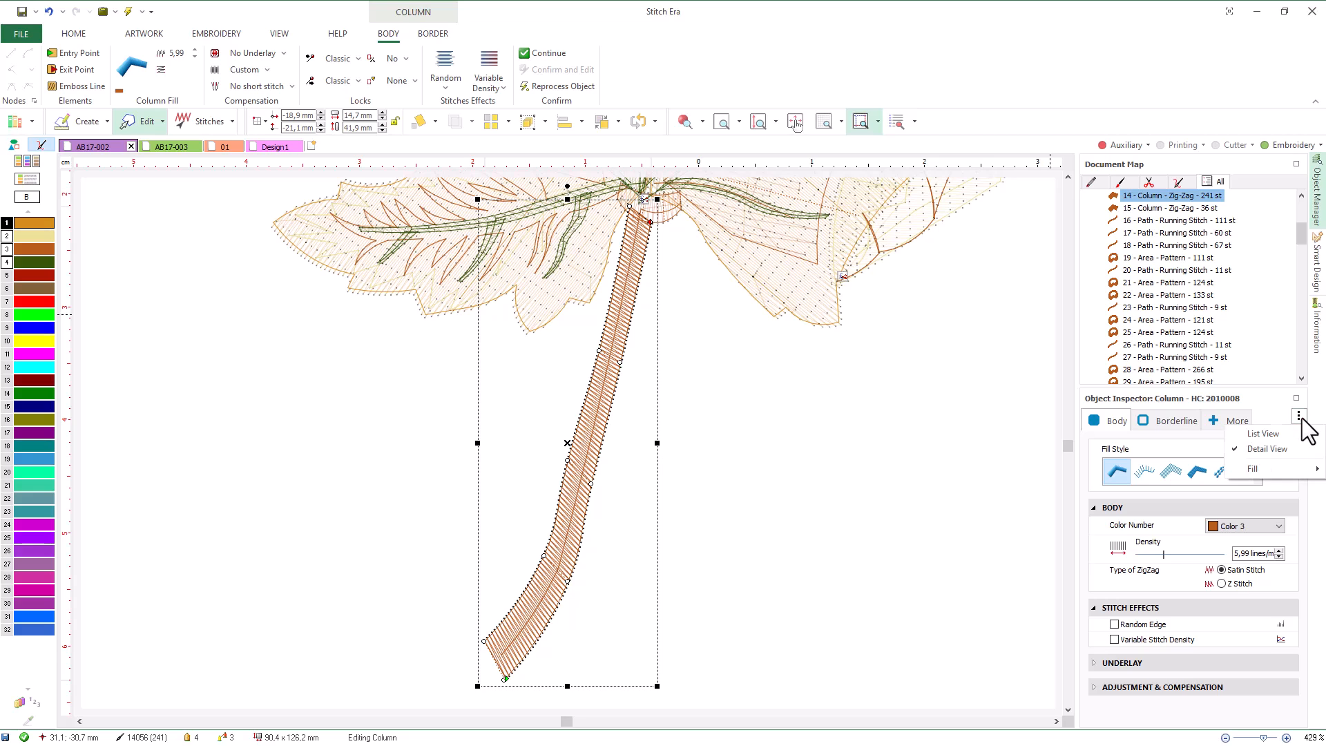
{"action": "left_click_drag", "start_coordinate": [1223, 402], "coordinate": [1005, 359]}
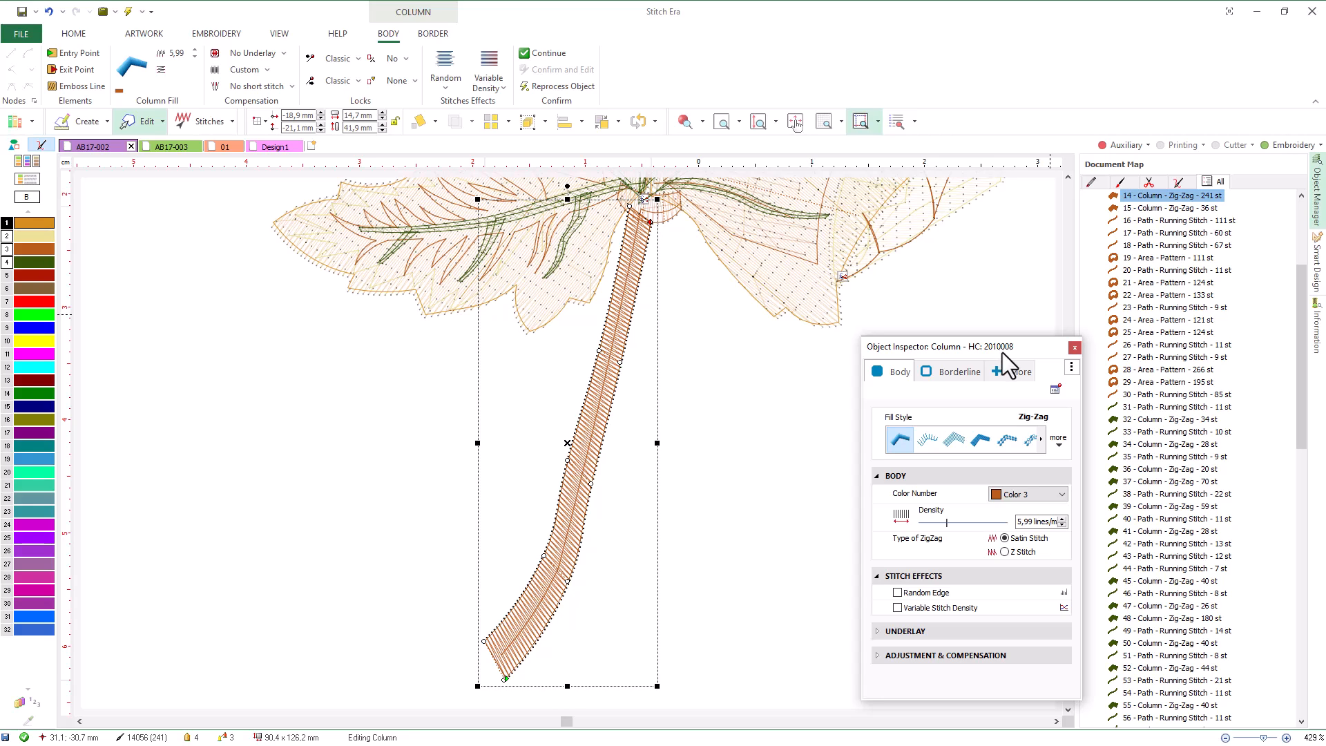
{"action": "left_click", "coordinate": [1055, 391]}
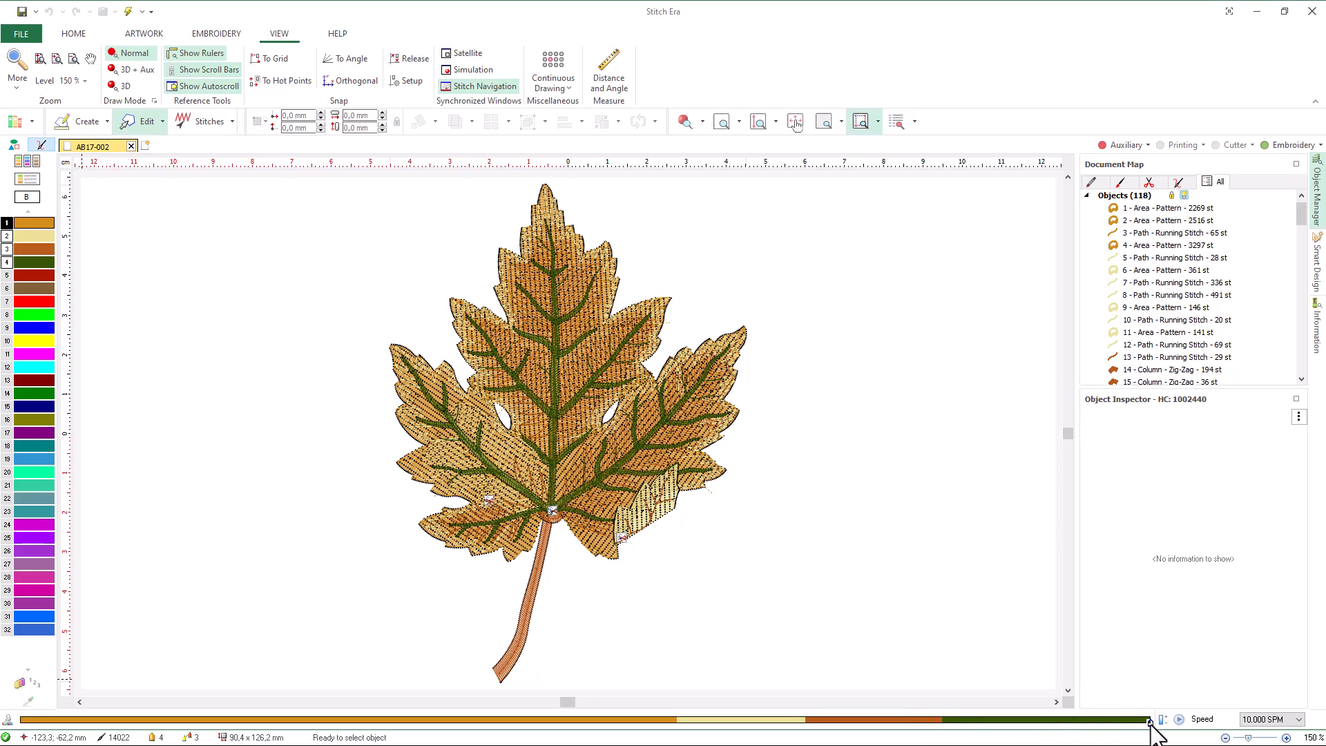
Step: Move the leaf's stitch navigation back into the first thread color and adjust how the remaining stitches are displayed
{"action": "mouse_move", "coordinate": [1151, 724]}
{"action": "left_mouse_down"}
{"action": "mouse_move", "coordinate": [58, 737]}
{"action": "mouse_move", "coordinate": [324, 738]}
{"action": "left_mouse_up"}
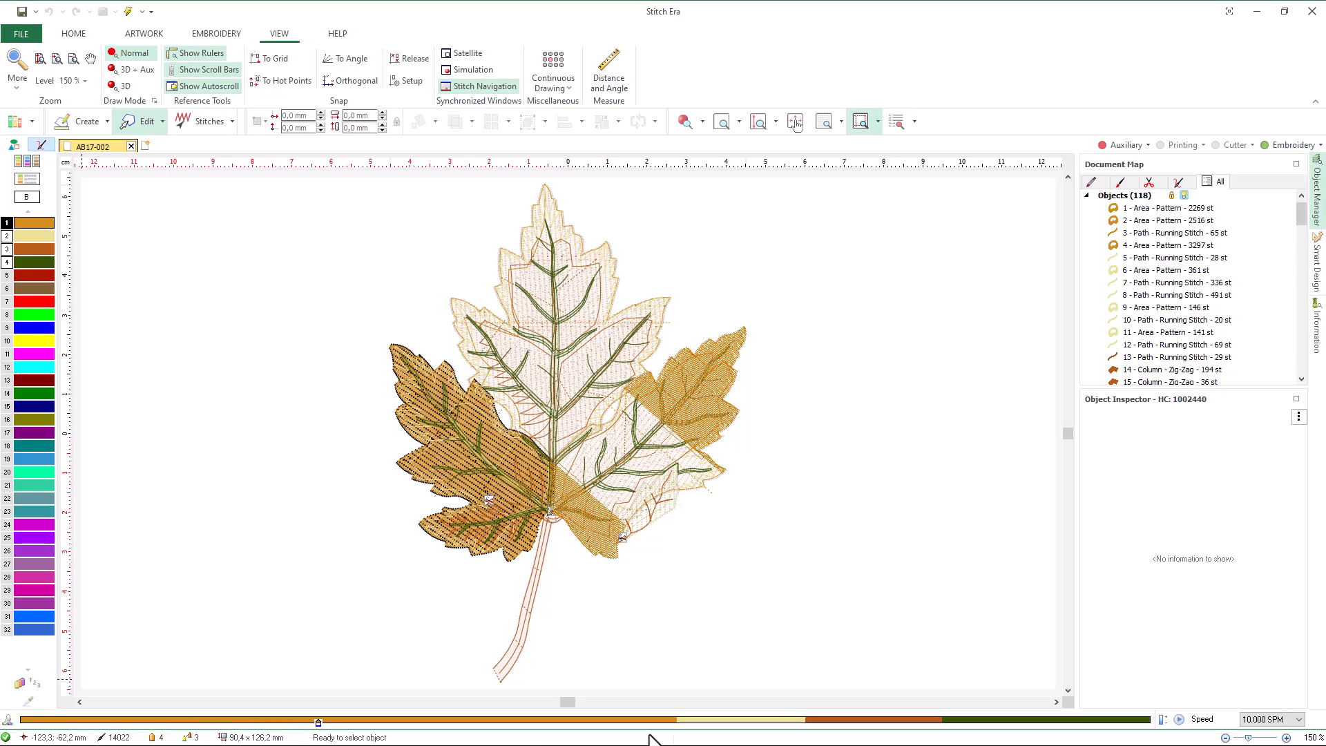
{"action": "left_click", "coordinate": [1164, 721]}
{"action": "mouse_move", "coordinate": [1179, 686]}
{"action": "left_mouse_down"}
{"action": "mouse_move", "coordinate": [1180, 709]}
{"action": "mouse_move", "coordinate": [1175, 681]}
{"action": "left_mouse_up"}
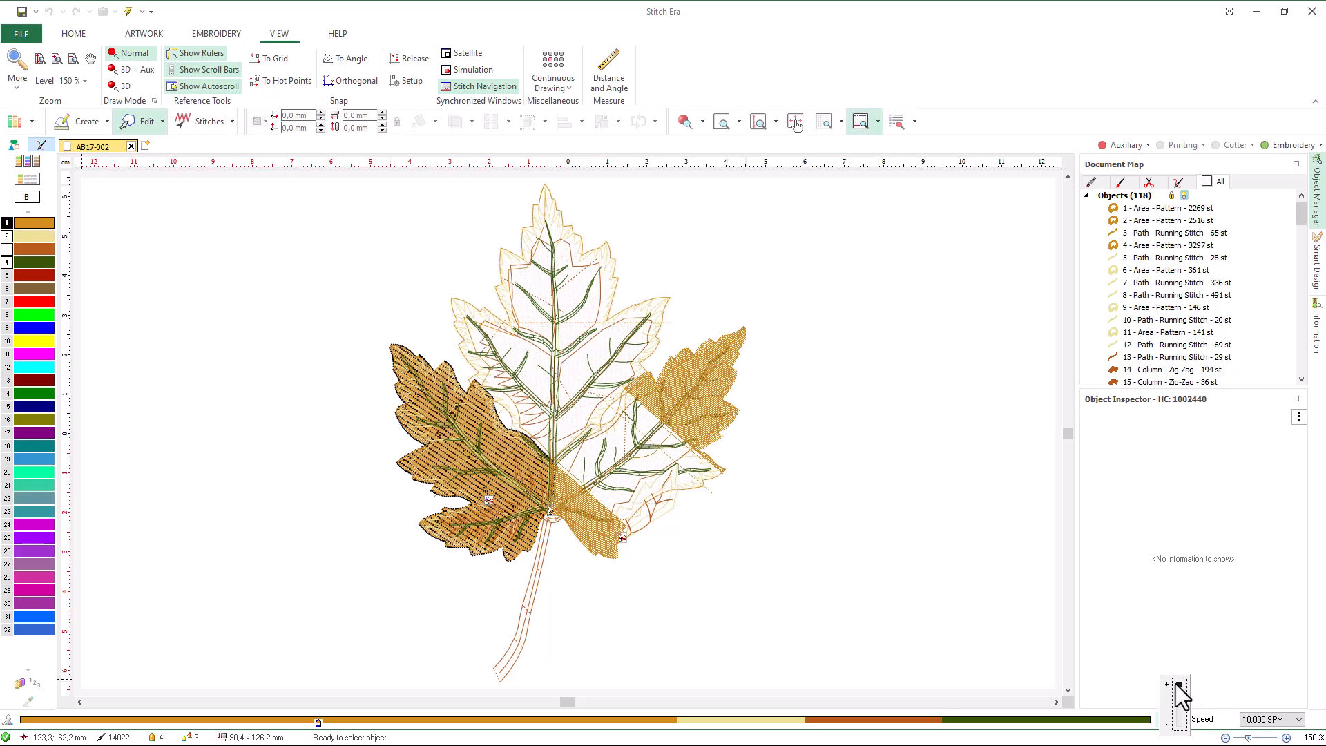
Step: Set the stitch navigation speed to 5.000 SPM, play the stitch-out, and show the additional navigation controls
{"action": "left_click", "coordinate": [1292, 722]}
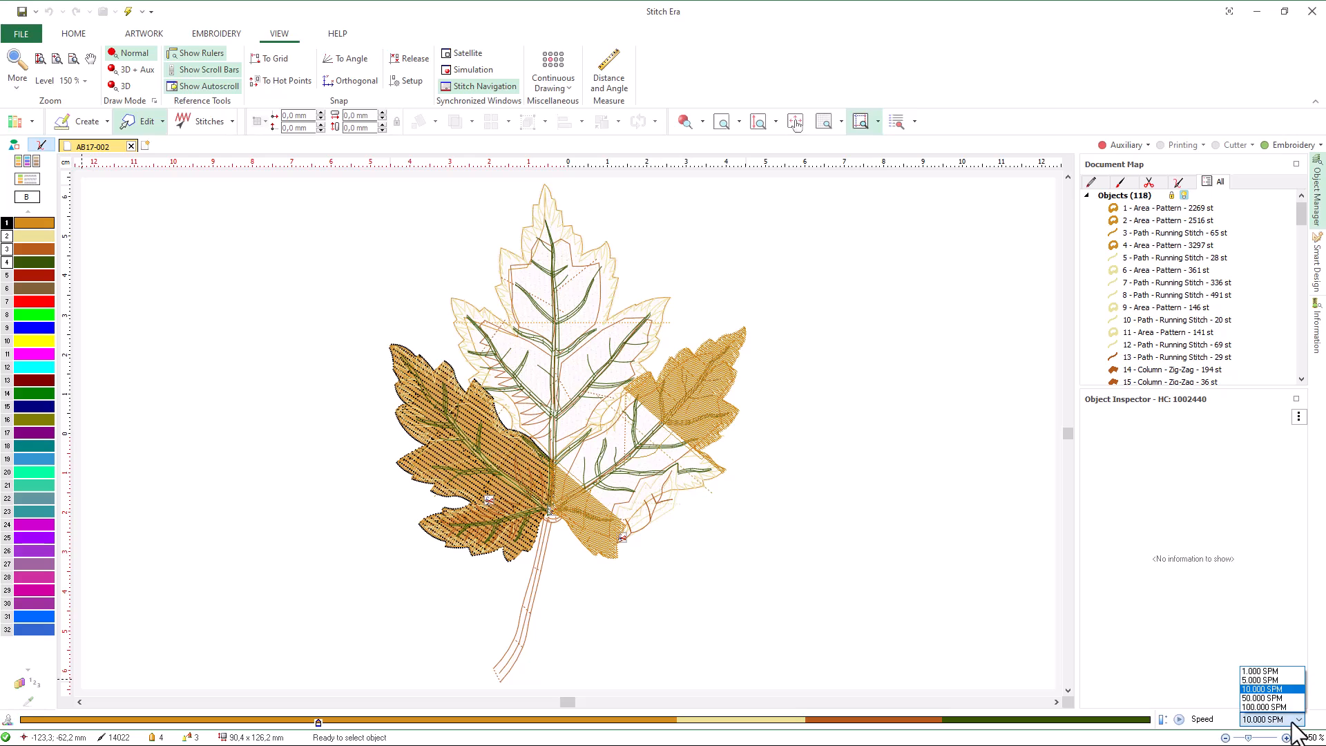
{"action": "left_click", "coordinate": [1273, 681]}
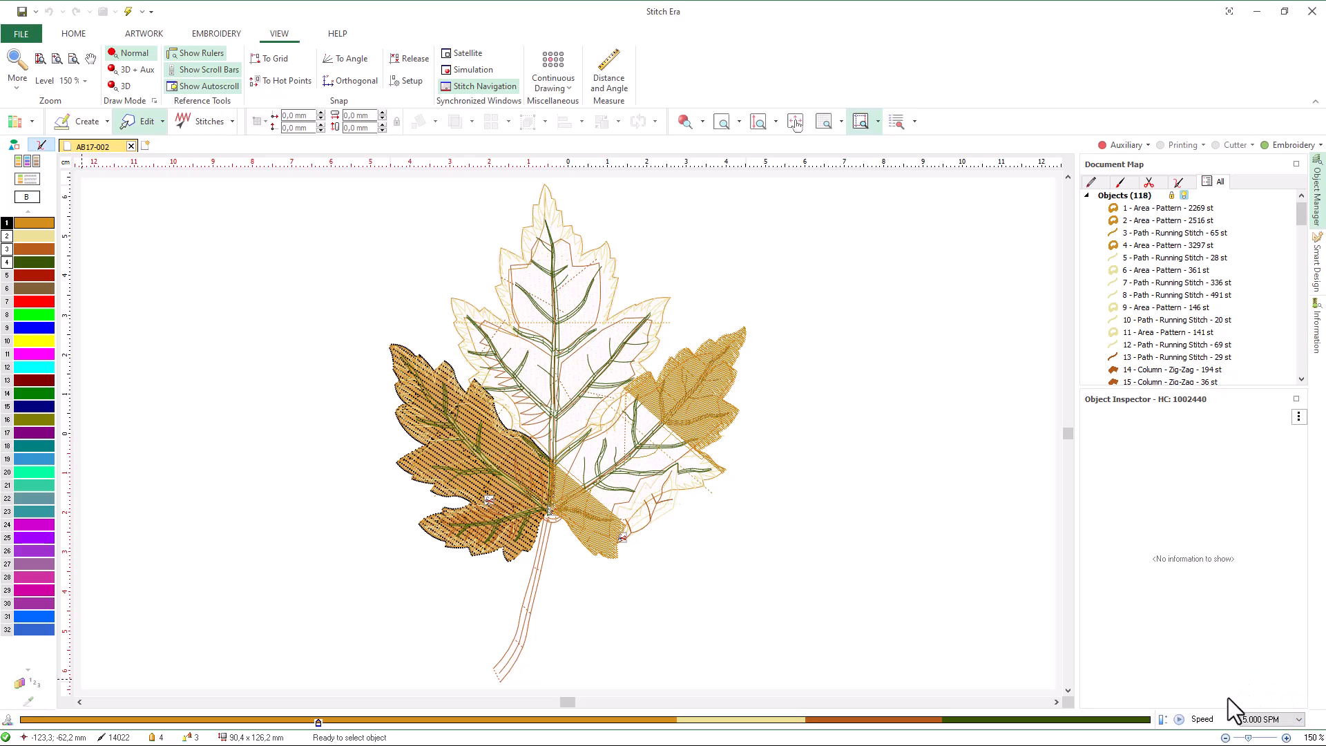
{"action": "left_click", "coordinate": [1179, 718]}
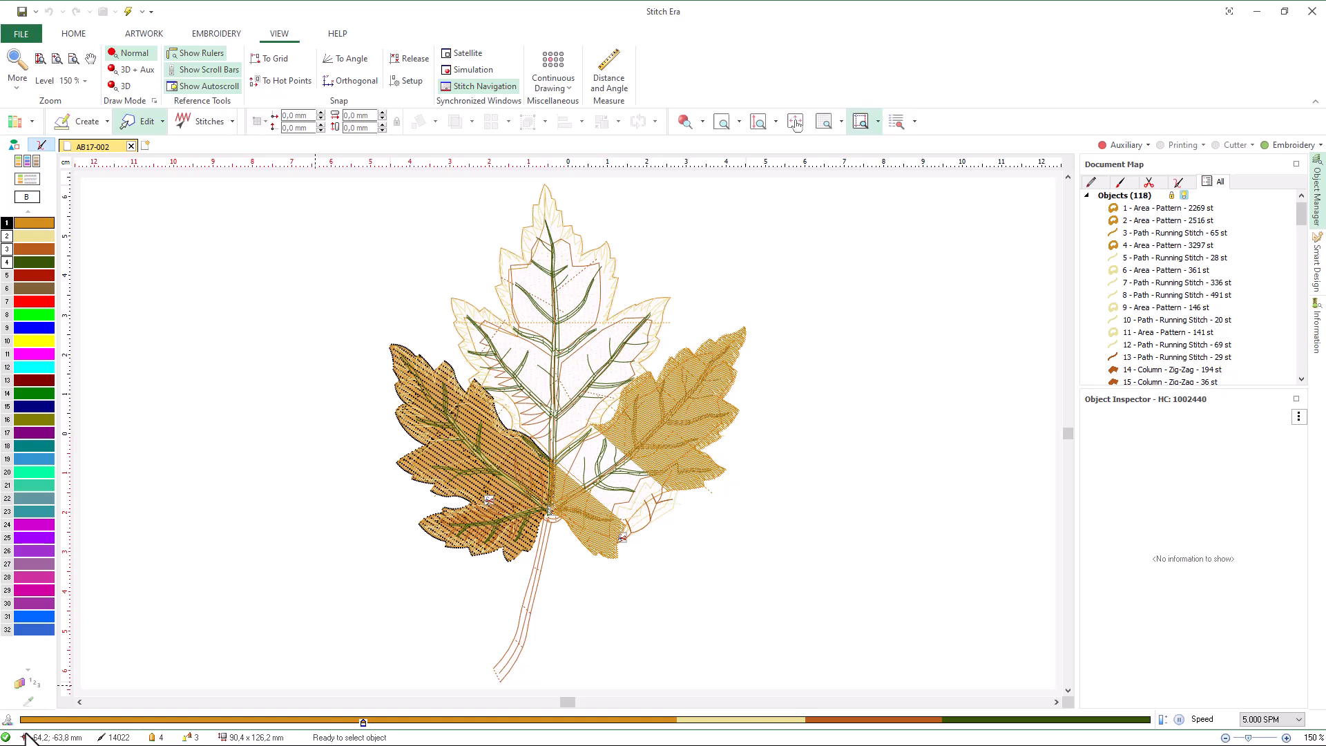
{"action": "left_click", "coordinate": [7, 719]}
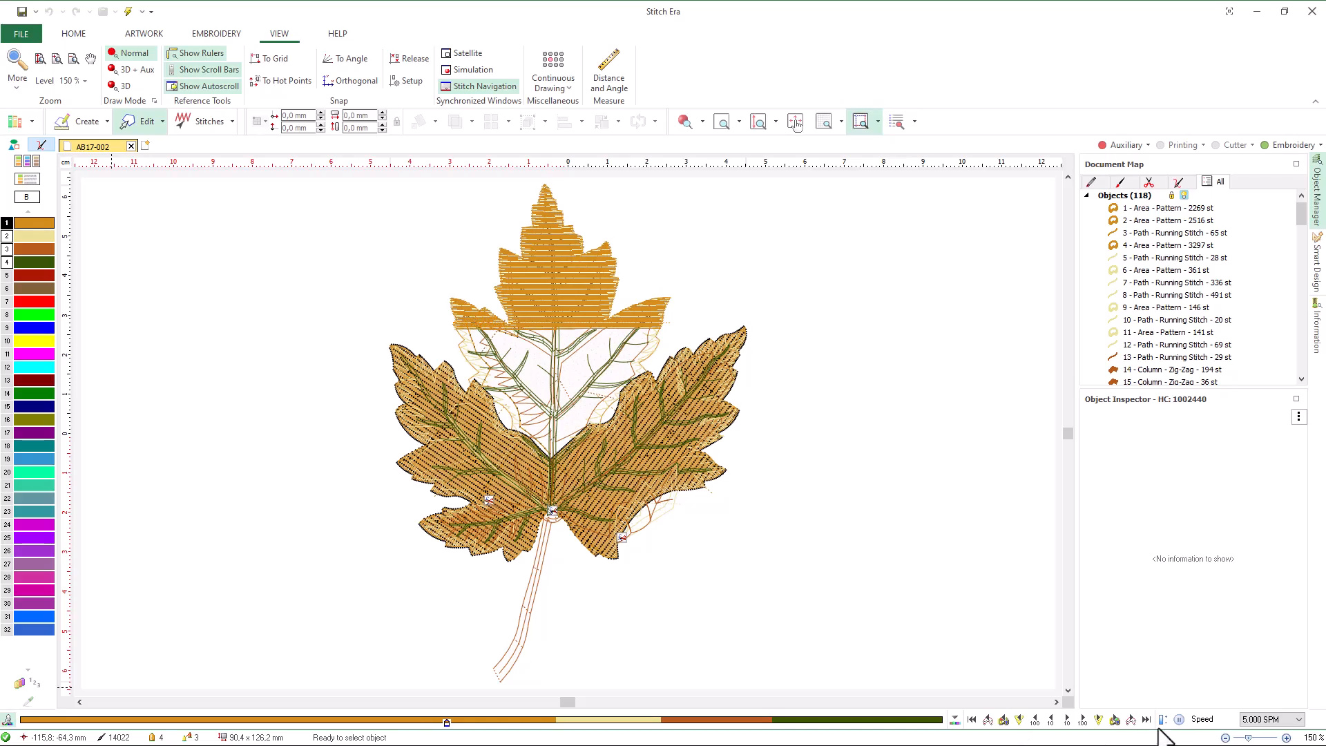
{"action": "left_click_drag", "start_coordinate": [1248, 741], "coordinate": [1259, 740]}
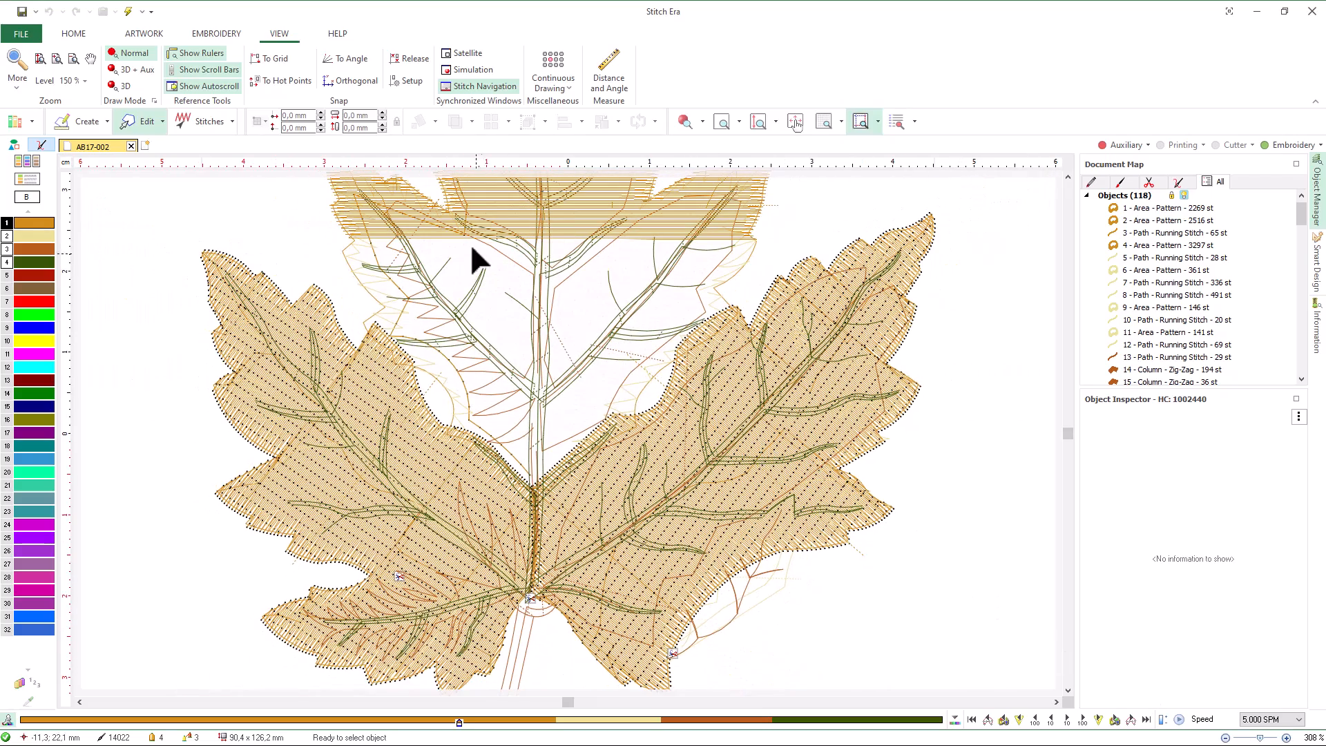
Step: Open the online user manual and browse the User Interface chapter's Main ToolBar, Document Tabs, Workspace and Document Map topics
{"action": "left_click", "coordinate": [342, 33]}
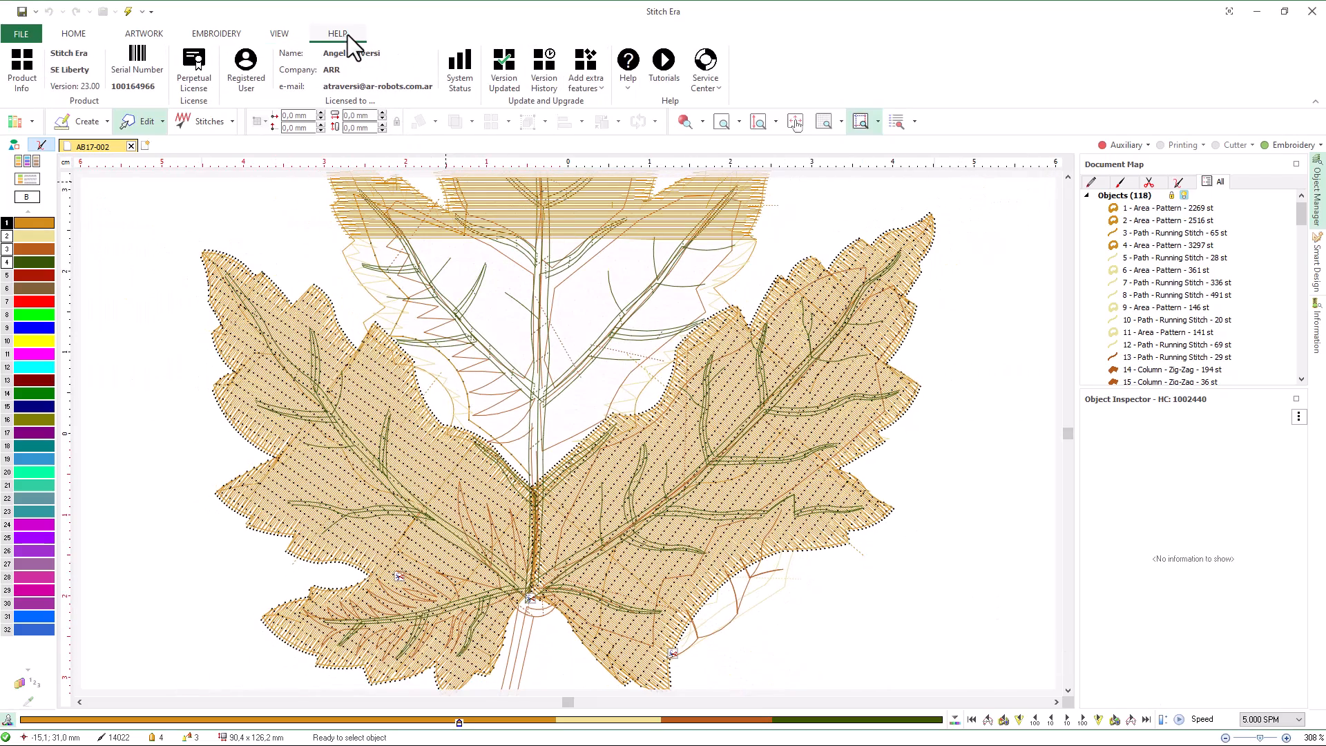
{"action": "left_click", "coordinate": [627, 69]}
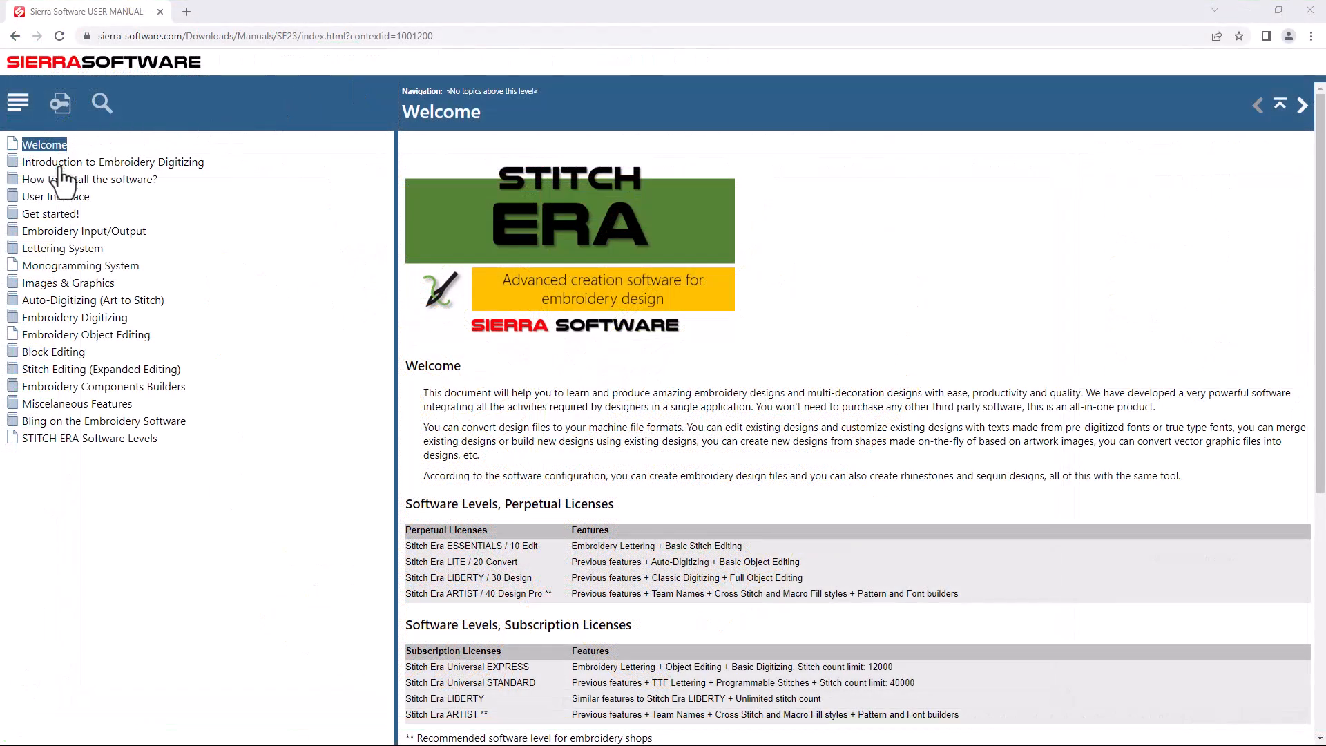
{"action": "left_click", "coordinate": [55, 197]}
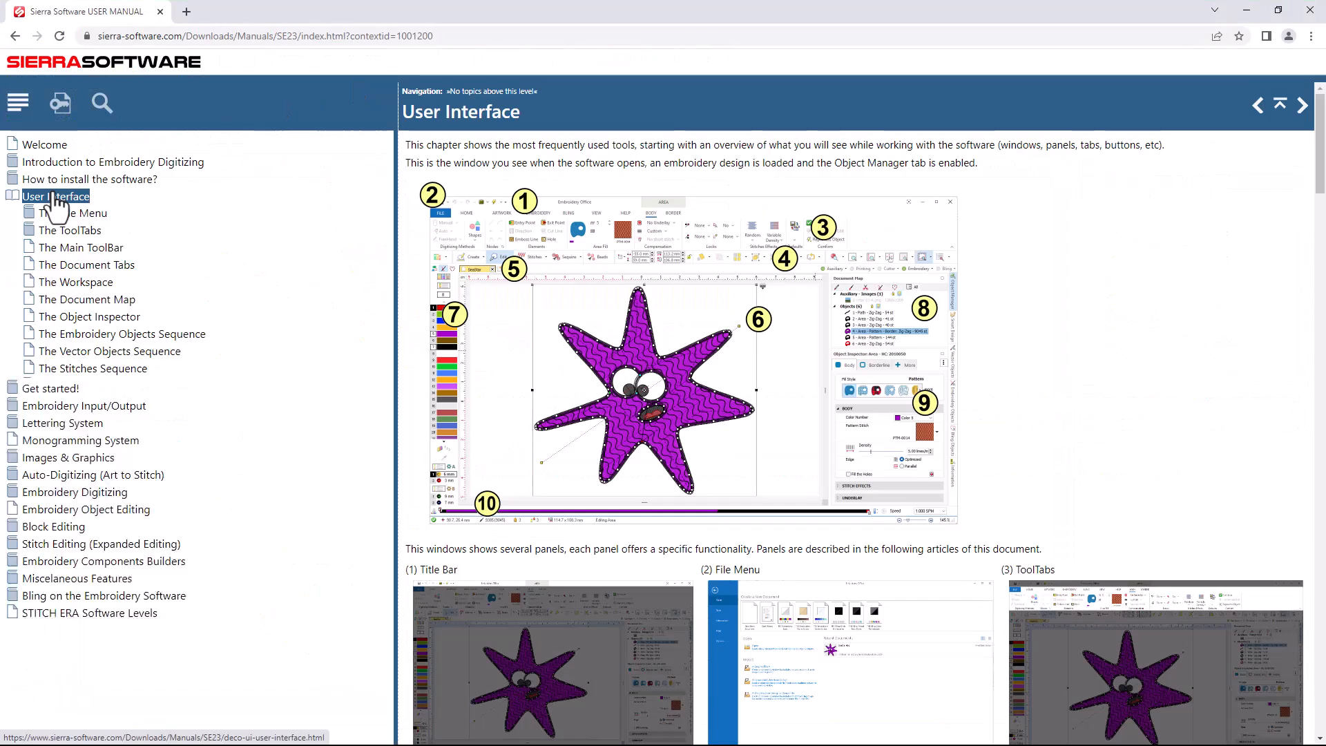
{"action": "left_click", "coordinate": [62, 250]}
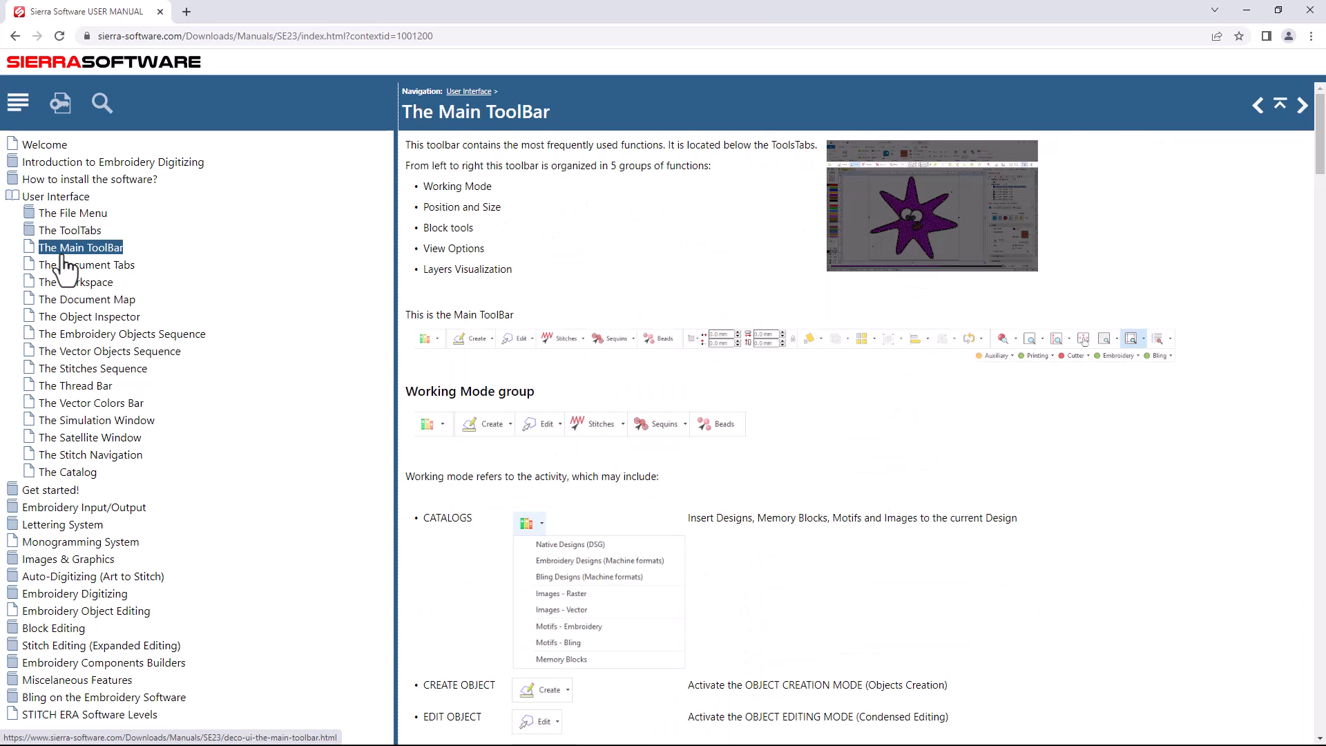
{"action": "left_click", "coordinate": [62, 267]}
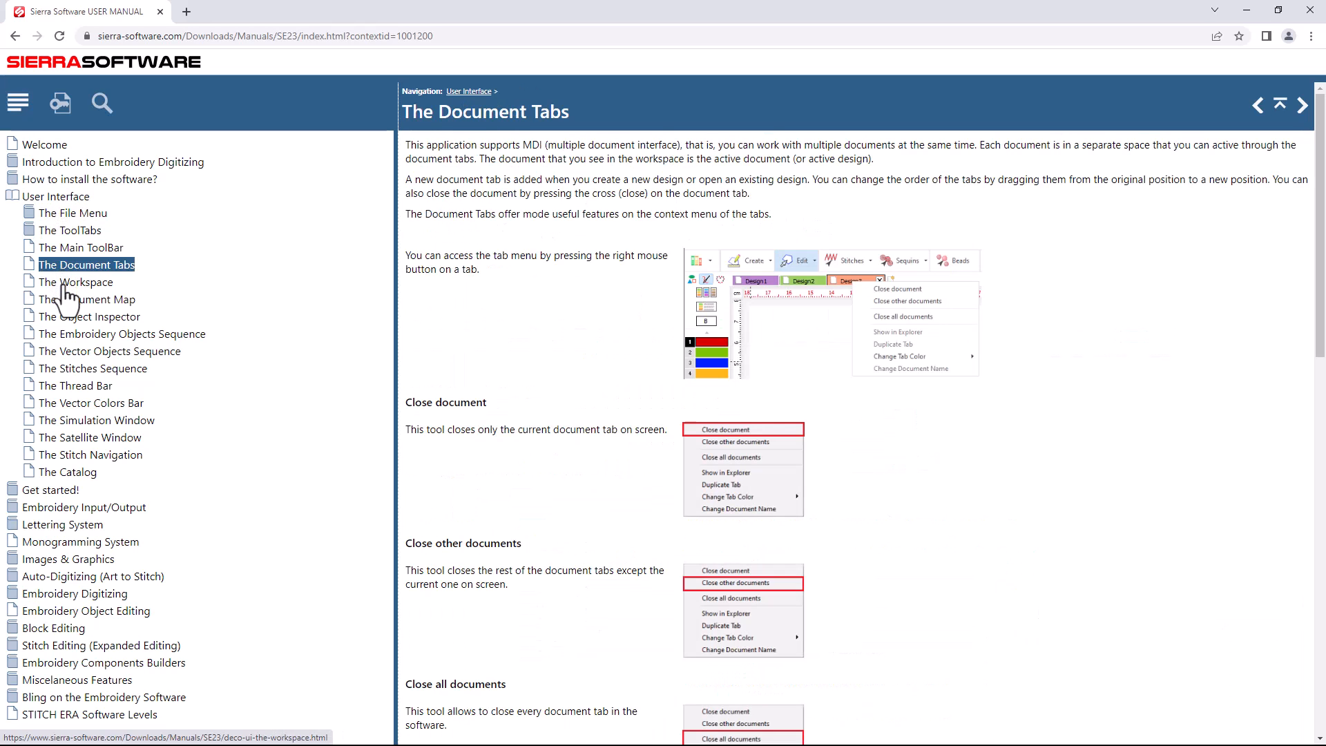
{"action": "left_click", "coordinate": [65, 285]}
{"action": "left_click", "coordinate": [66, 298]}
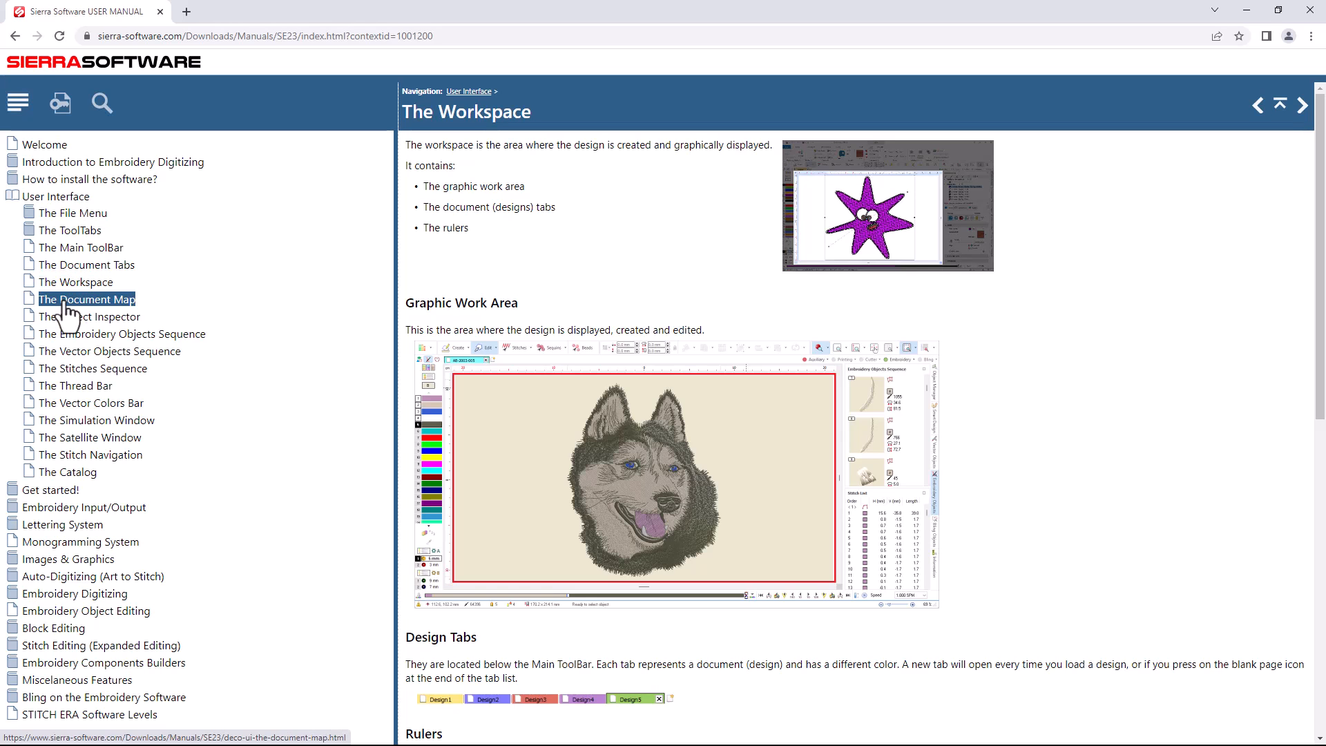